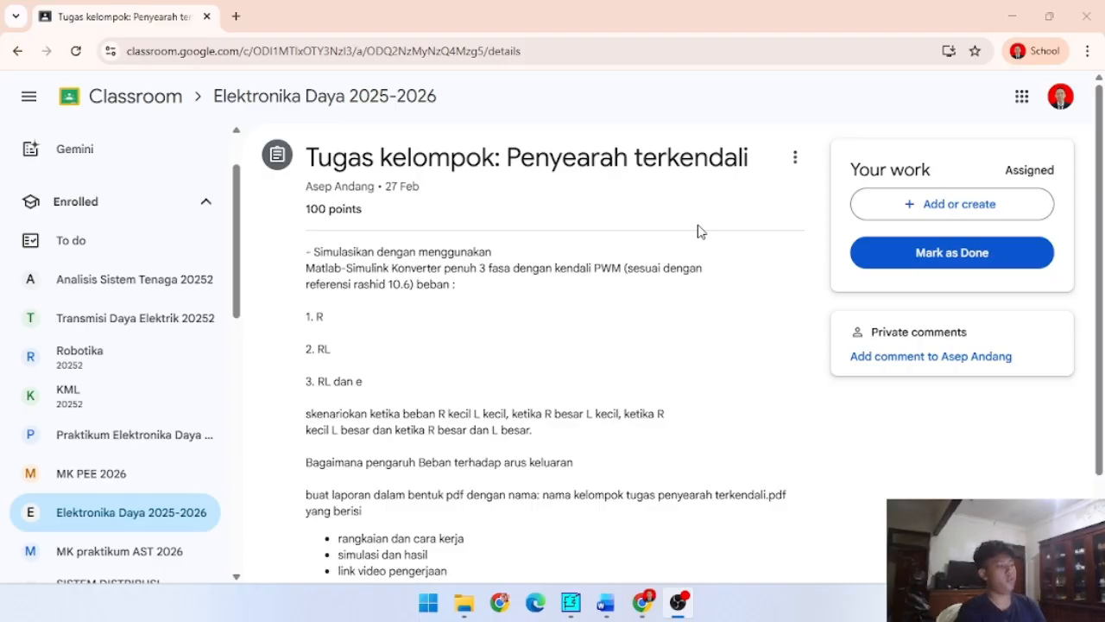
- Review the Penyearah terkendali assignment and open power-electro-reference-book-(4th-ed).pdf in a new browser tab
scroll(499, 236, "down", 2)
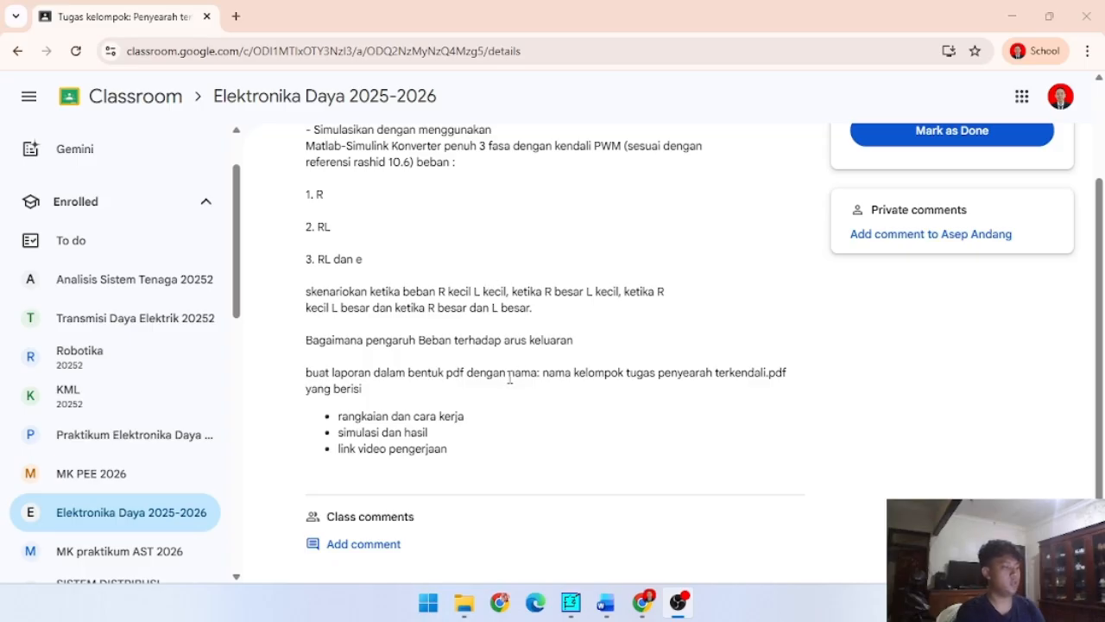
scroll(509, 377, "up", 1)
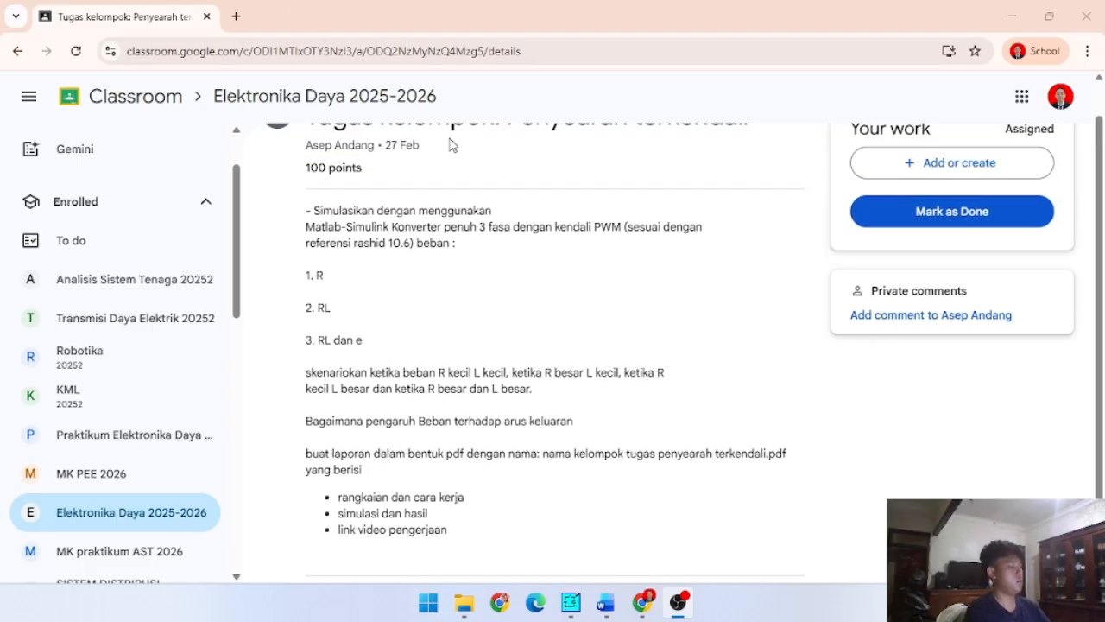
key("ctrl+t")
type("p")
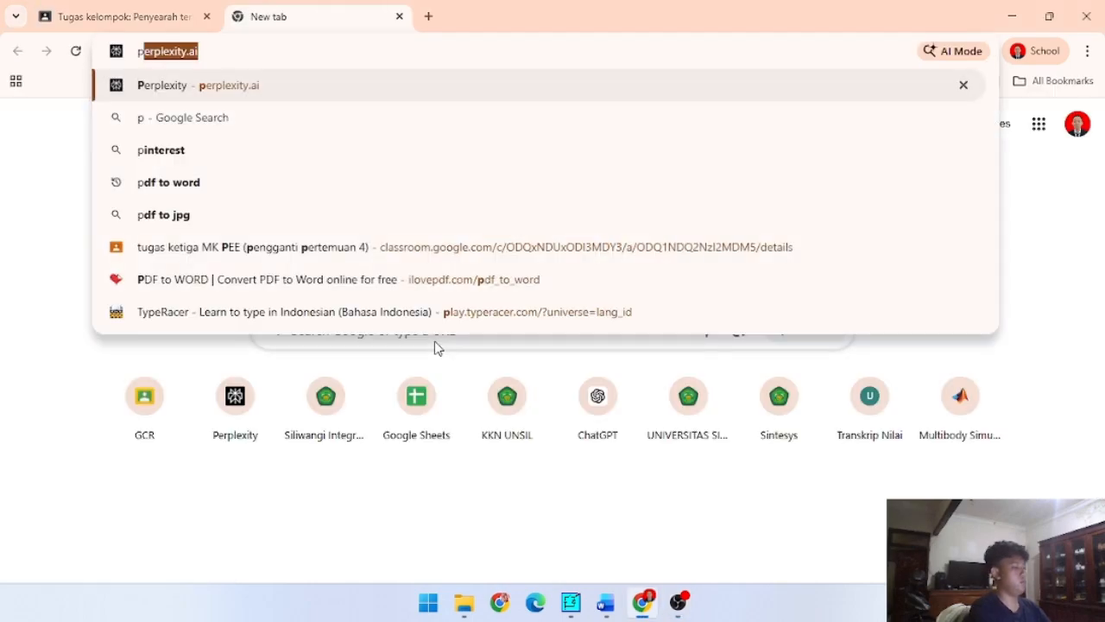
type("ower")
key("Down")
key("Down")
key("Down")
key("Down")
key("Down")
key("Down")
key("Down")
key("Return")
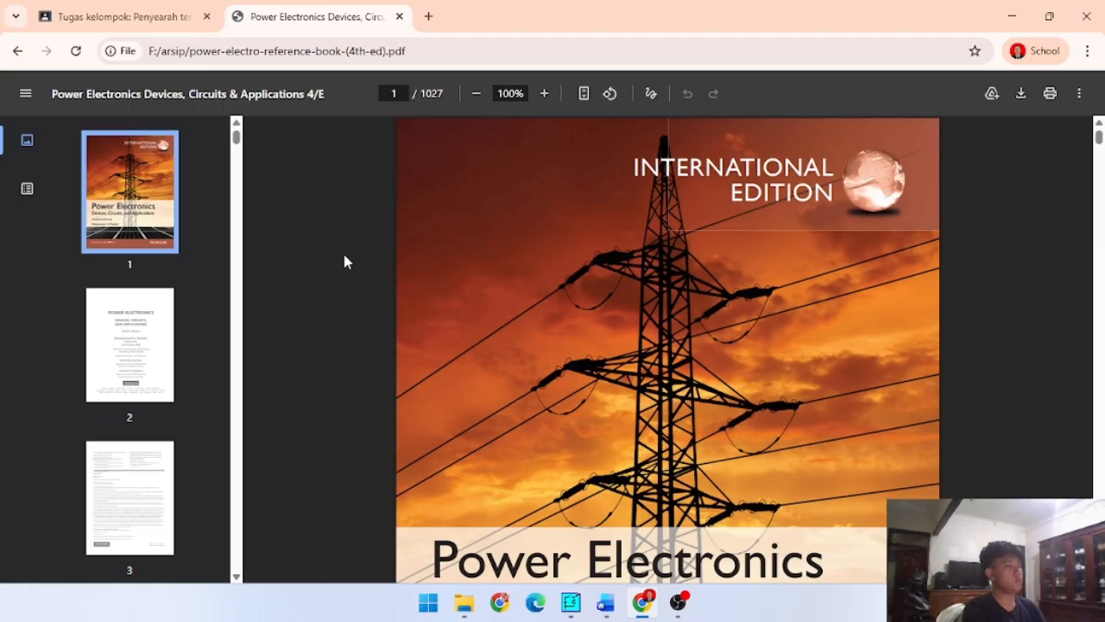
- Jump to PDF page 461 of the book and browse forward to page 483 in search of the controlled rectifiers chapter
scroll(144, 358, "down", 10)
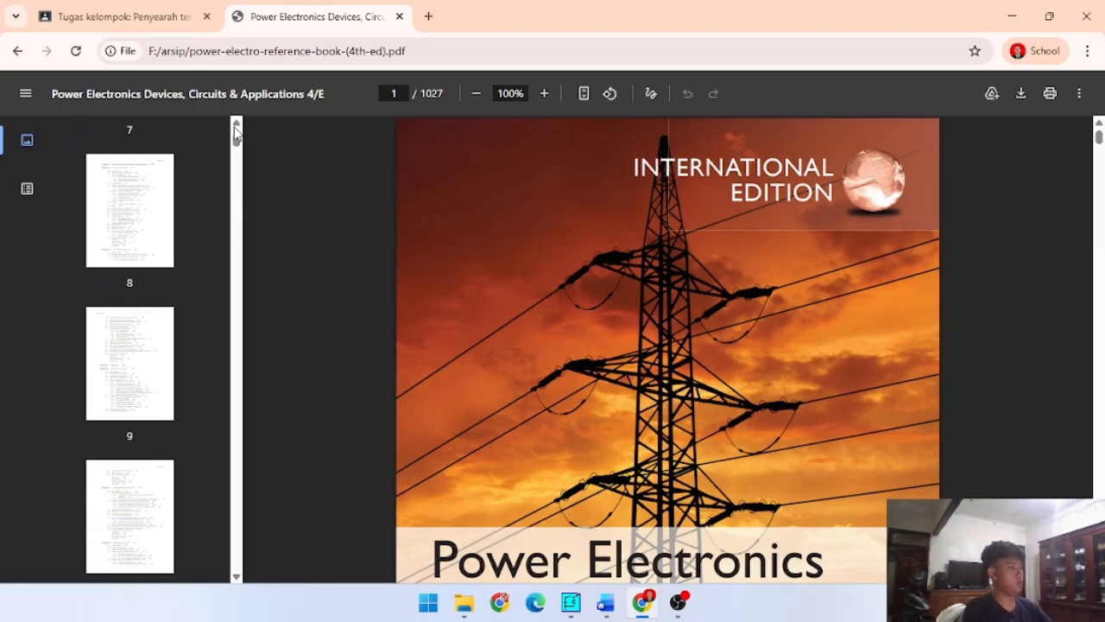
left_click_drag(236, 129, 236, 326)
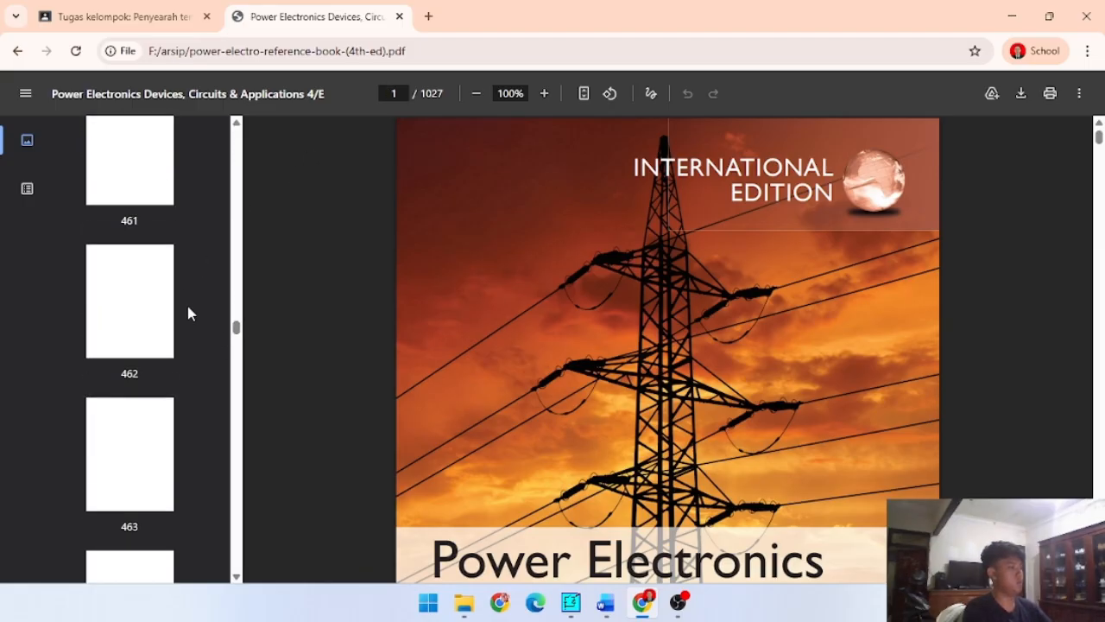
left_click(141, 158)
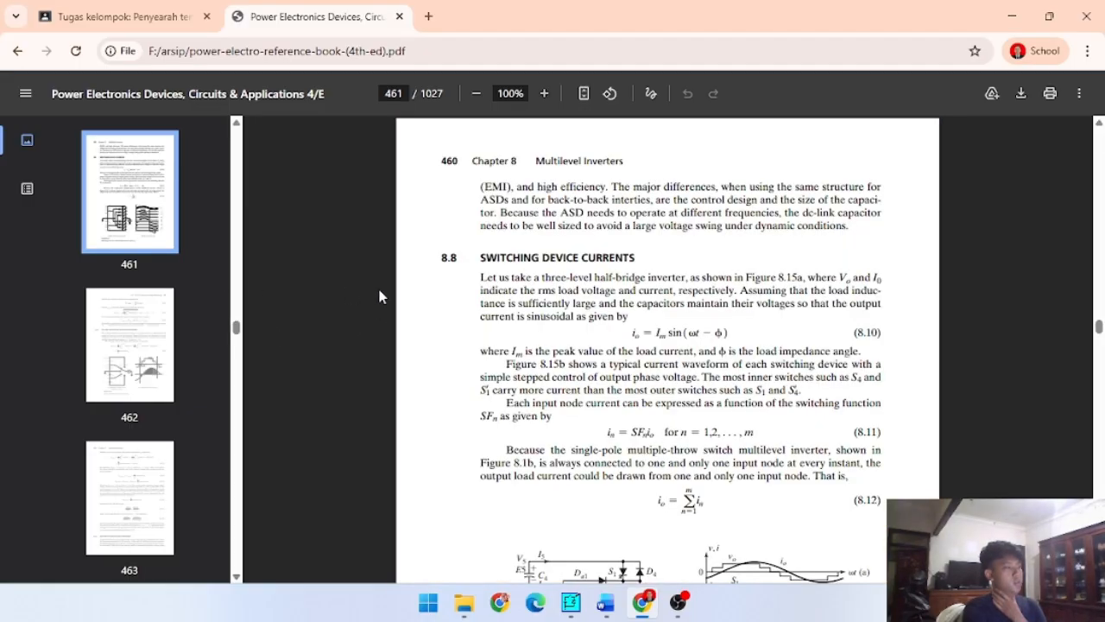
scroll(515, 302, "down", 10)
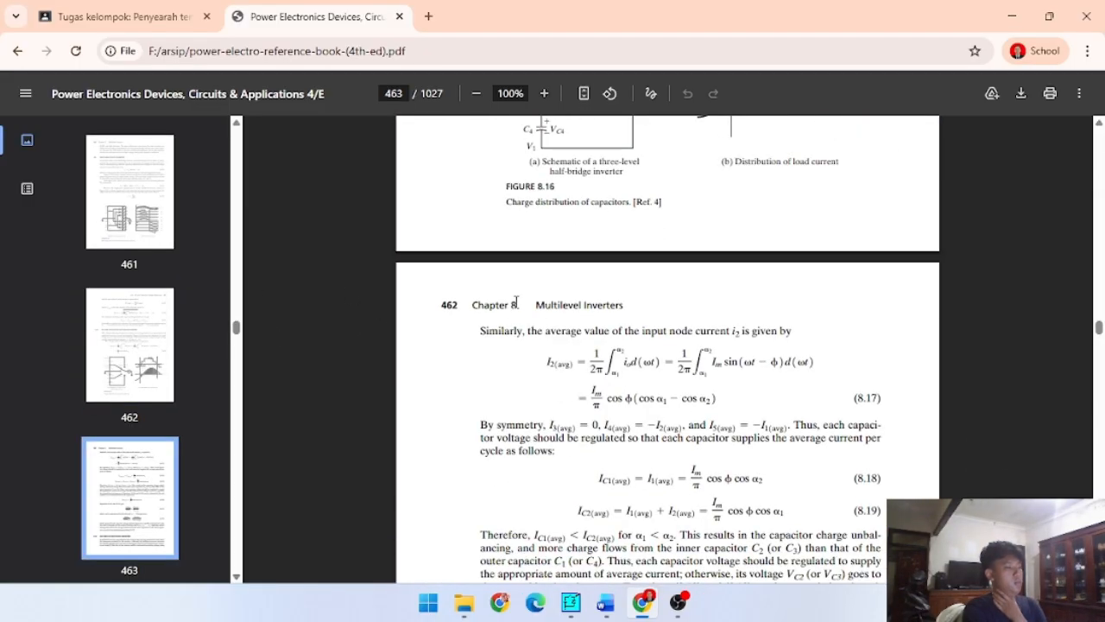
scroll(168, 377, "down", 5)
left_click(147, 345)
scroll(135, 434, "down", 1)
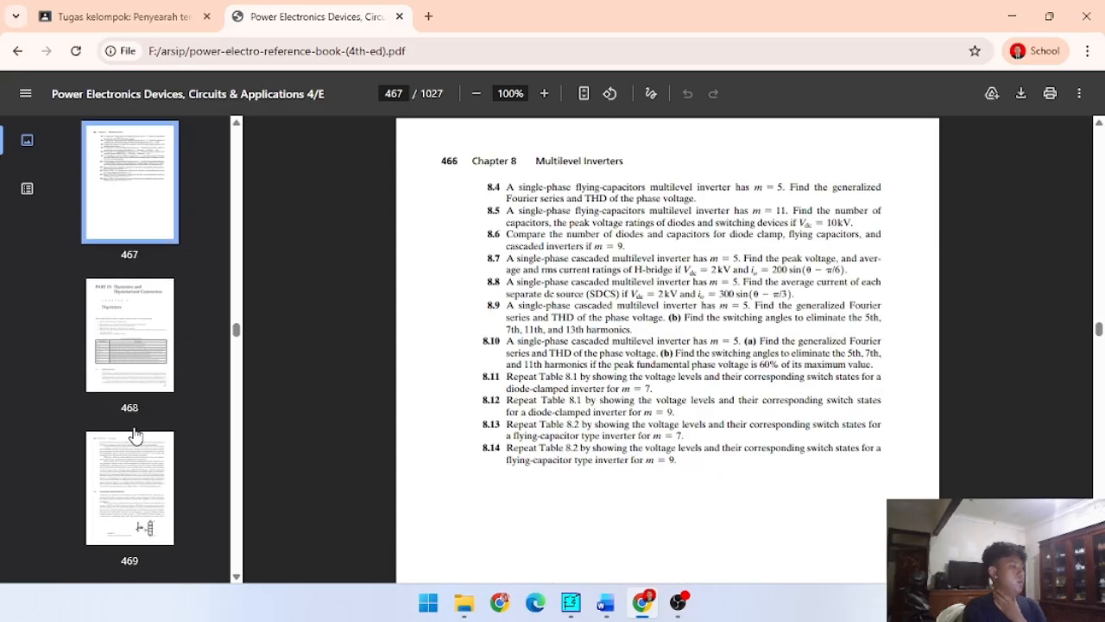
left_click(135, 434)
scroll(142, 389, "down", 10)
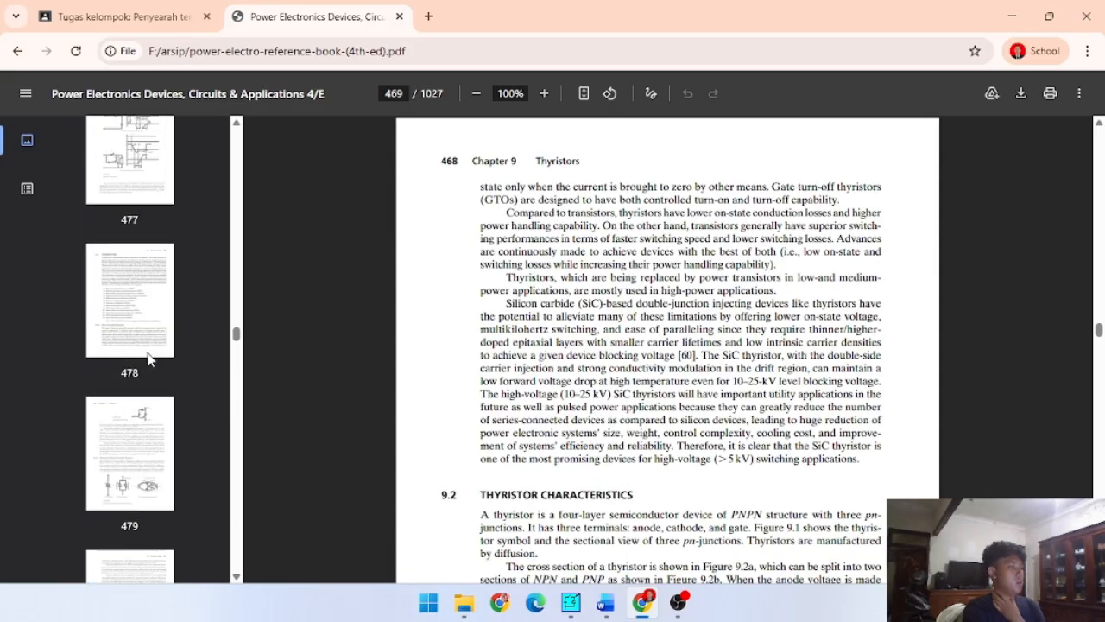
scroll(143, 345, "down", 6)
left_click(130, 333)
scroll(126, 302, "down", 2)
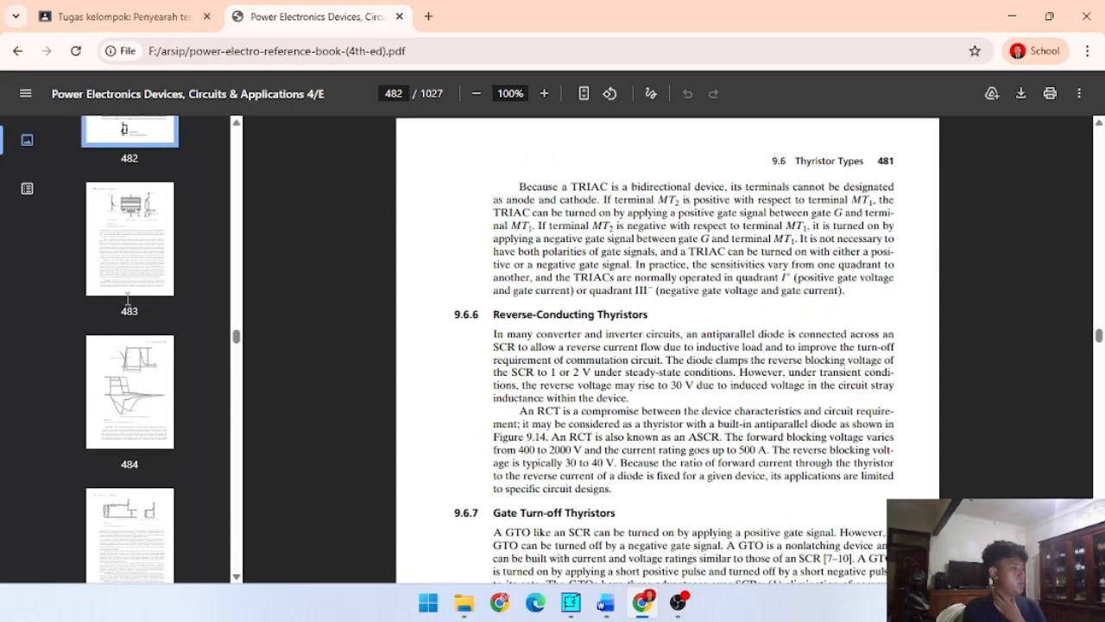
left_click(127, 298)
scroll(130, 328, "down", 8)
- Skip ahead through the page thumbnails and open PDF page 557 in Chapter 10, Controlled Rectifiers
left_click_drag(236, 336, 239, 371)
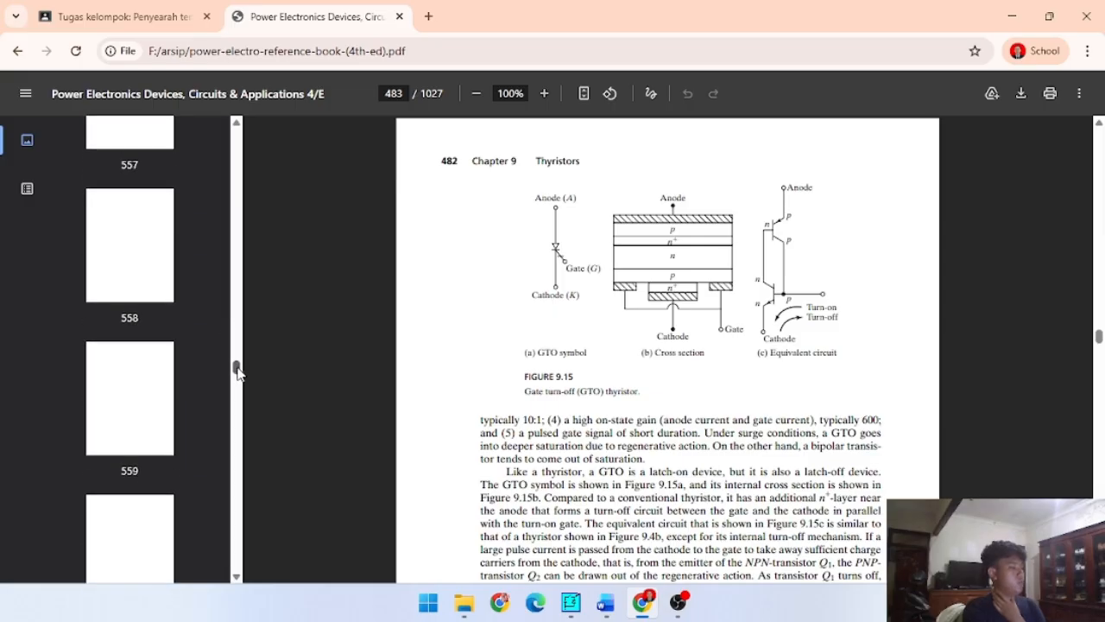
scroll(177, 341, "down", 3)
scroll(145, 345, "up", 5)
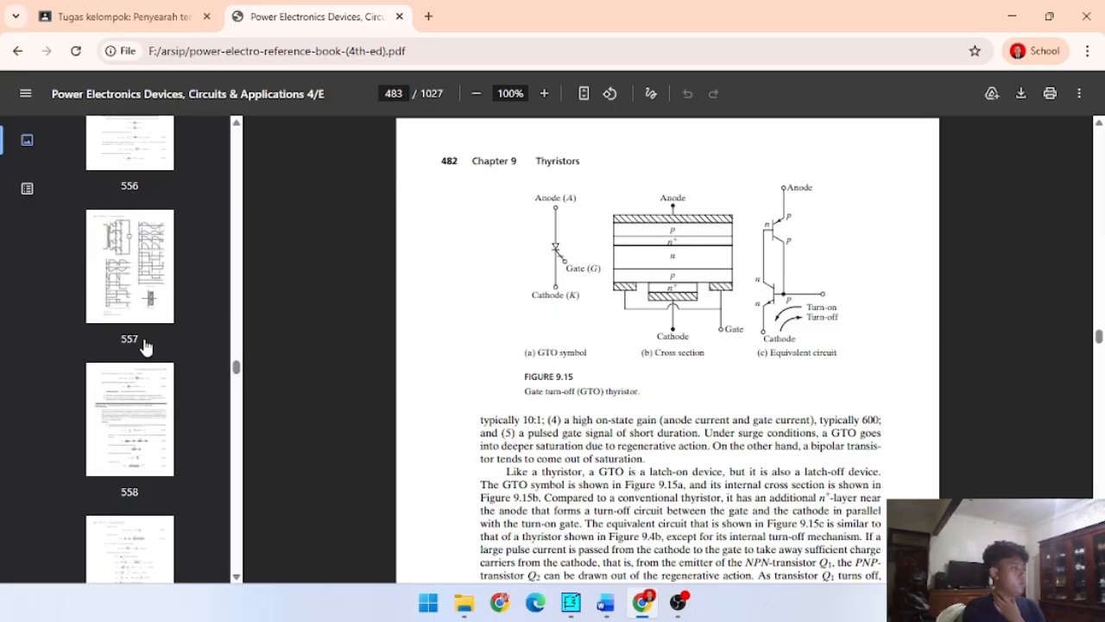
scroll(144, 345, "up", 2)
left_click(130, 388)
scroll(129, 388, "down", 3)
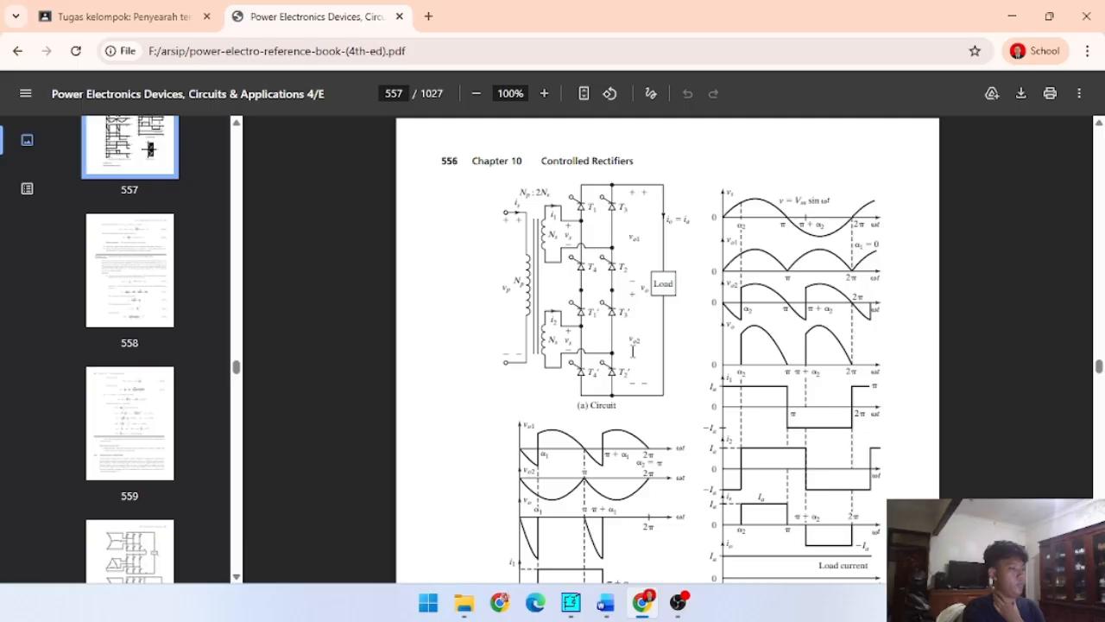
- Look through the rest of Chapter 10 up to its reference list for the three-phase PWM rectifier circuit
scroll(635, 354, "down", 20)
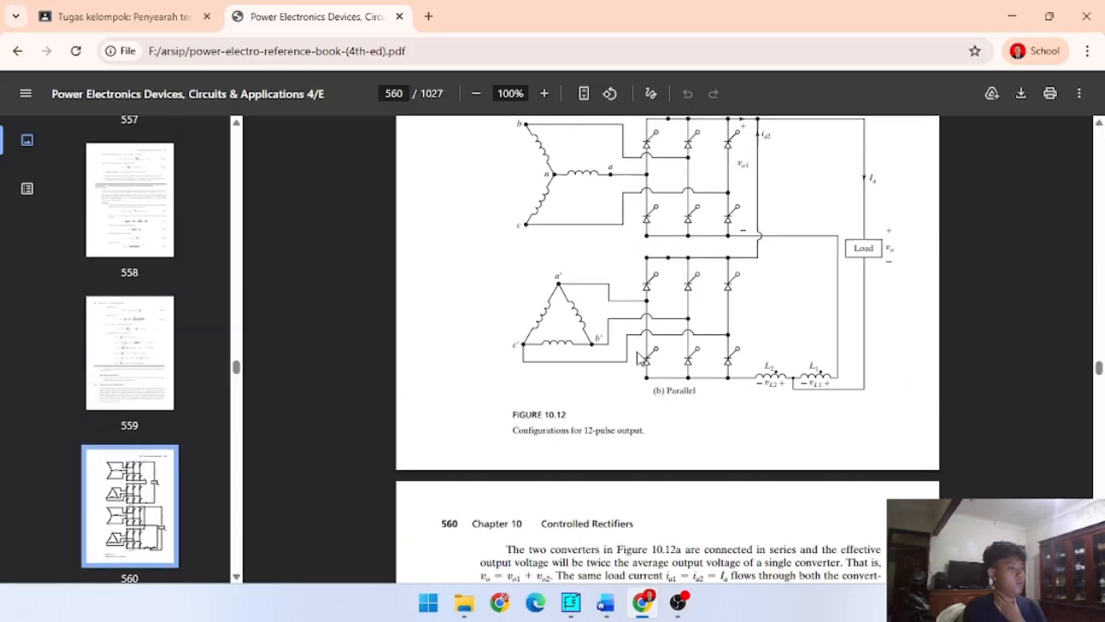
scroll(639, 357, "down", 20)
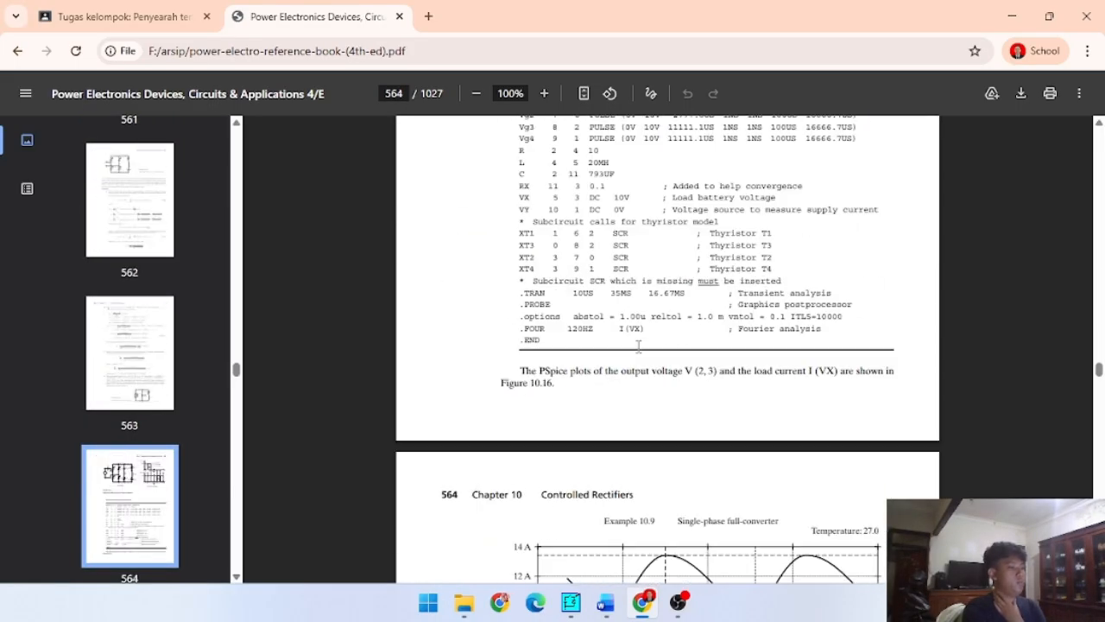
scroll(639, 346, "down", 20)
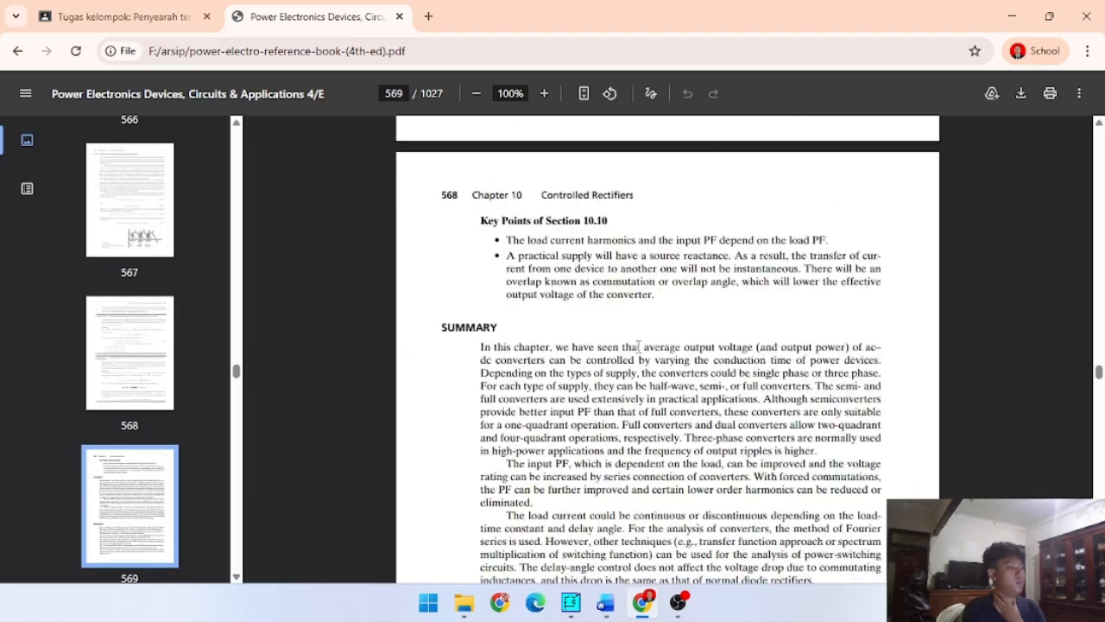
scroll(638, 345, "down", 15)
scroll(518, 346, "up", 5)
scroll(133, 321, "up", 5)
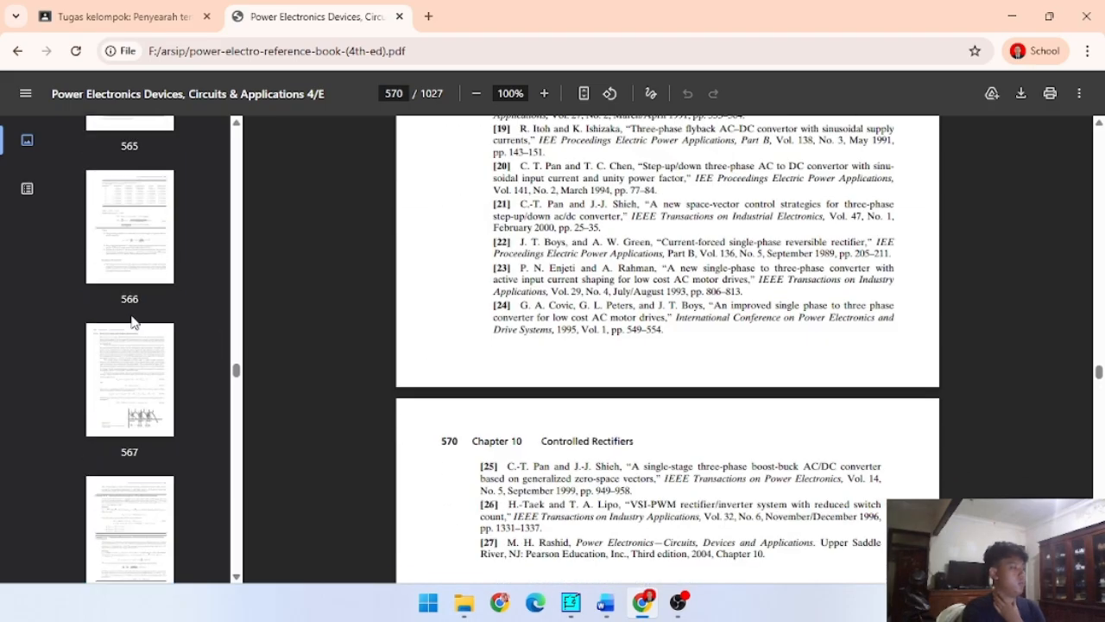
- Go back through Chapter 10 to PDF page 553 with the Figure 10.8 PWM rectifier circuits
scroll(132, 321, "up", 4)
left_click(128, 312)
scroll(121, 298, "up", 4)
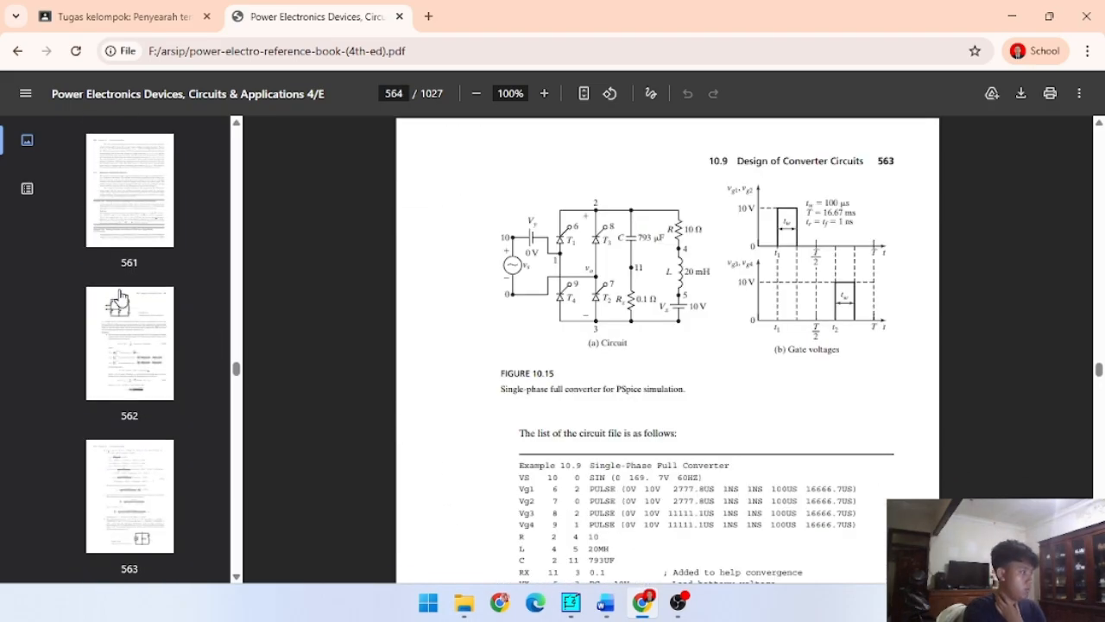
left_click(119, 298)
left_click(140, 207)
scroll(147, 263, "up", 10)
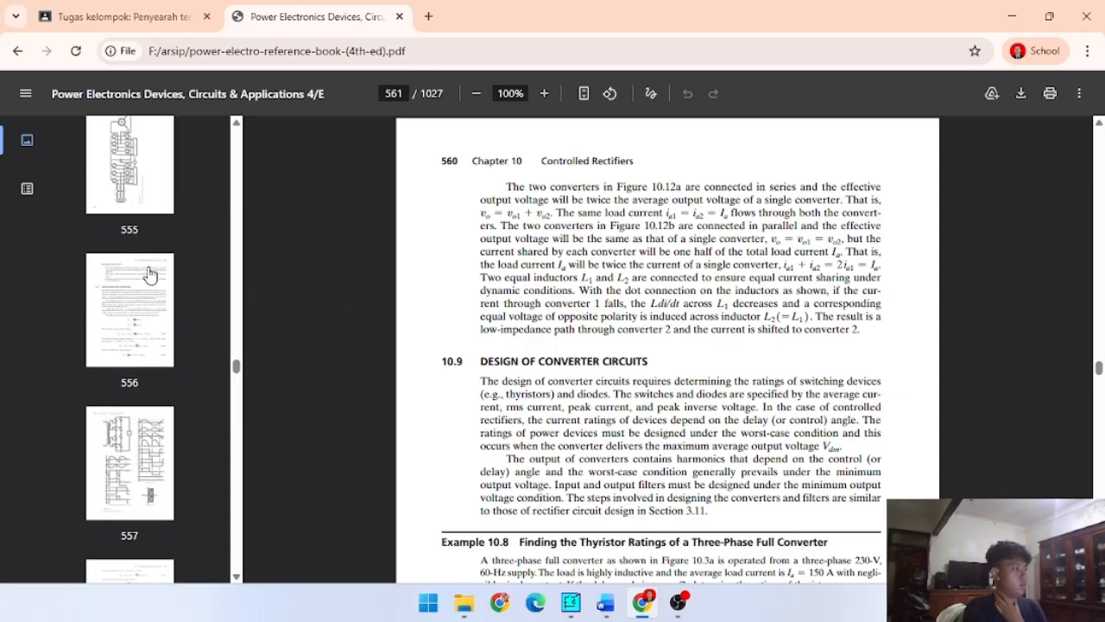
left_click(148, 274)
left_click(129, 408)
scroll(129, 388, "up", 2)
left_click(138, 267)
scroll(138, 275, "up", 4)
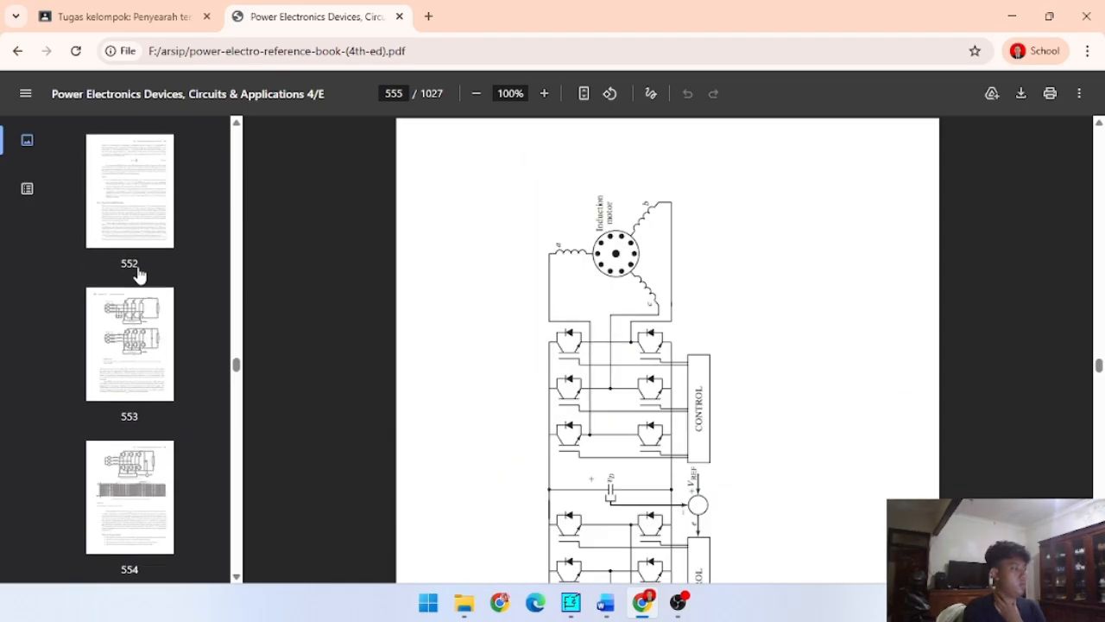
left_click(129, 343)
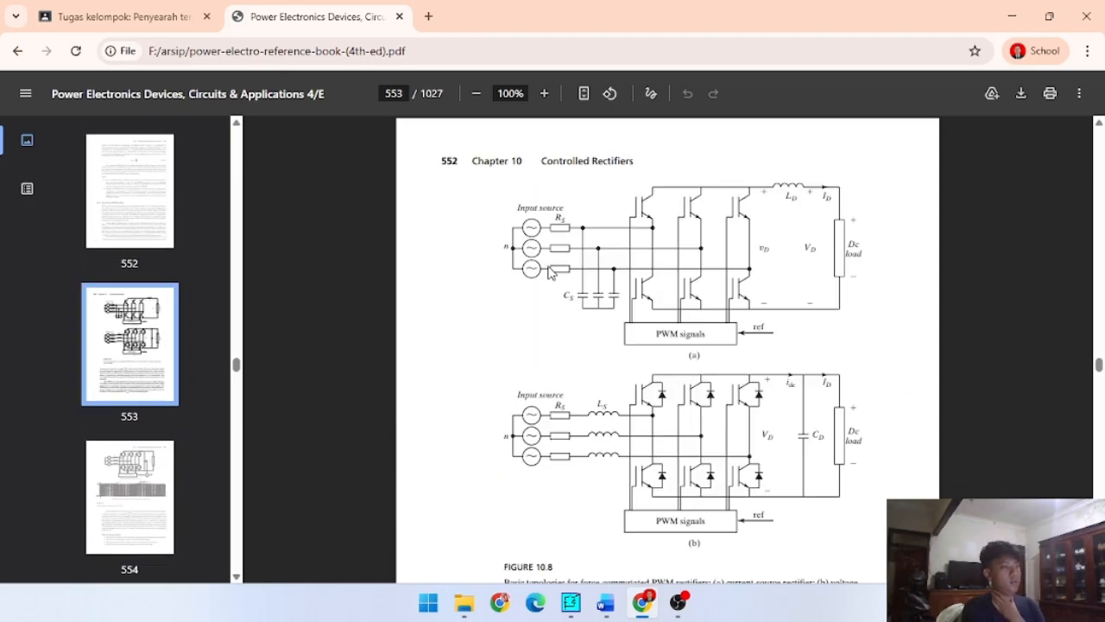
- Examine the current-source and voltage-source PWM rectifier topologies in Figure 10.8, including the caption and surrounding text
scroll(526, 298, "down", 1)
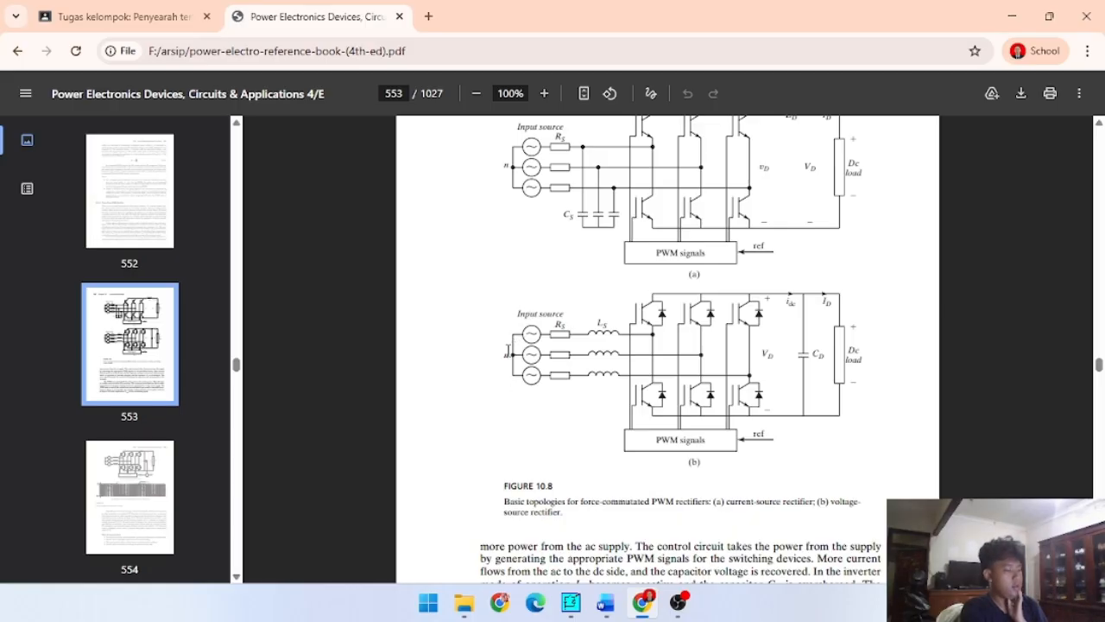
scroll(508, 349, "up", 3)
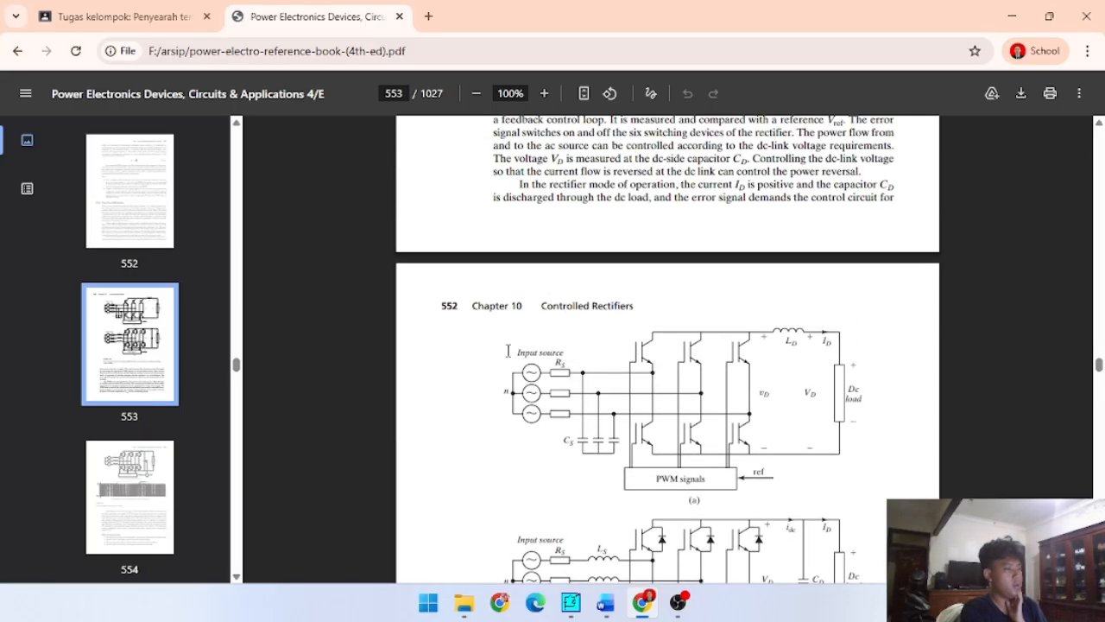
scroll(508, 350, "down", 3)
scroll(508, 349, "up", 5)
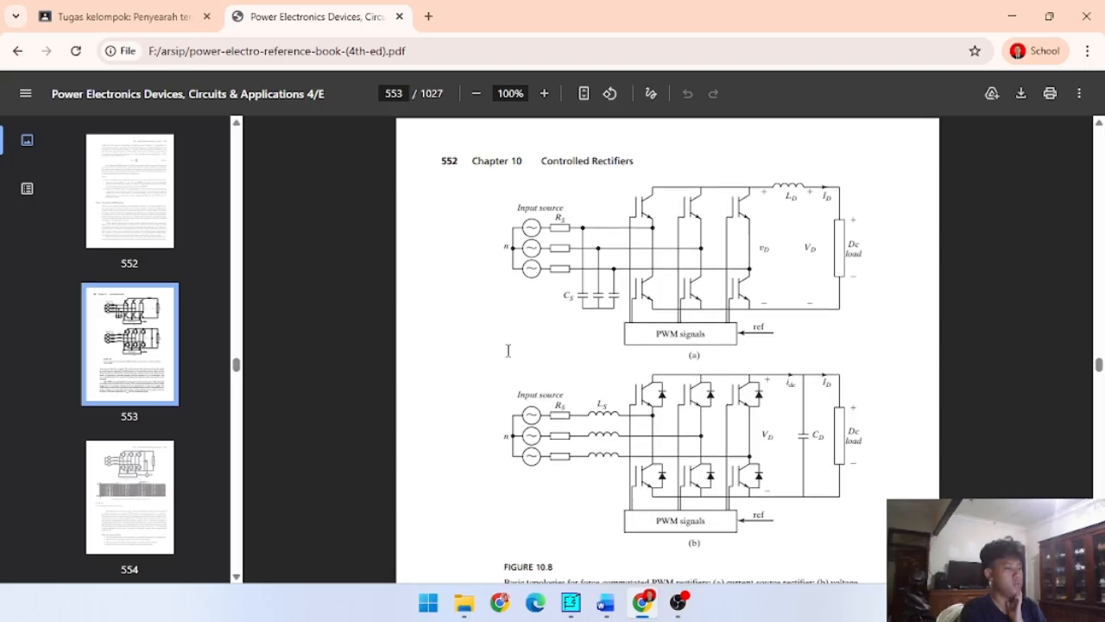
scroll(508, 350, "down", 3)
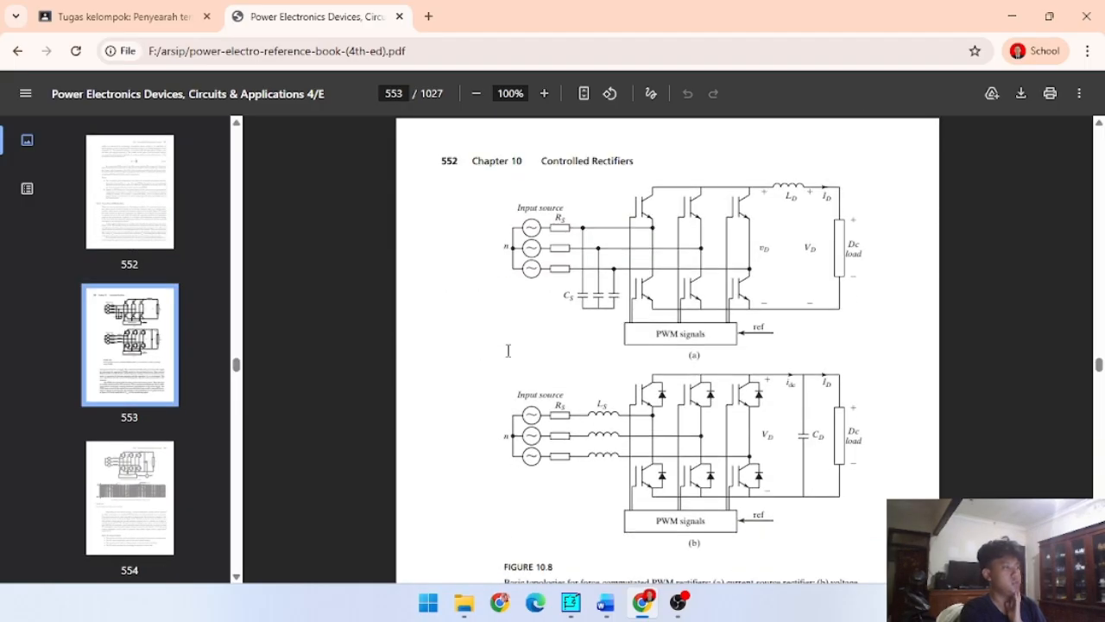
scroll(508, 350, "down", 2)
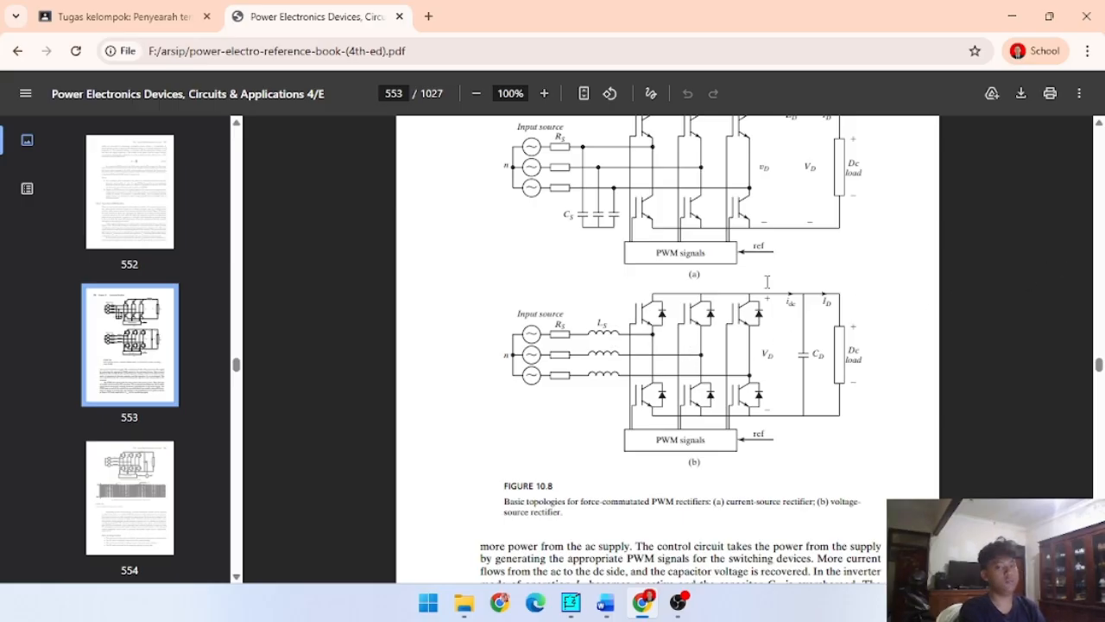
scroll(544, 293, "down", 1)
scroll(561, 298, "up", 2)
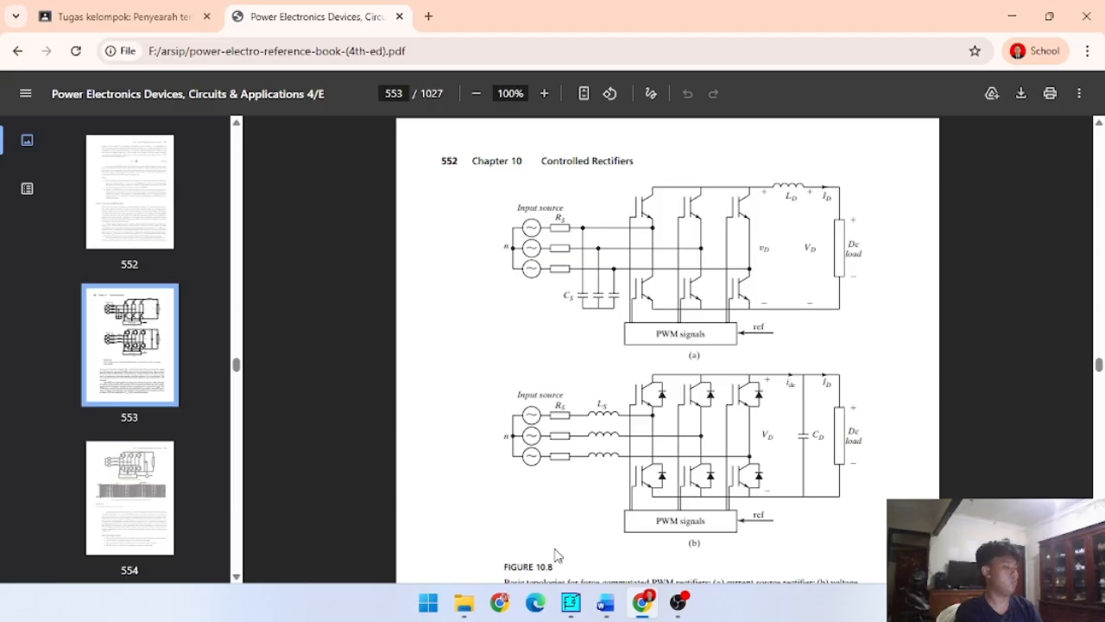
scroll(467, 362, "down", 2)
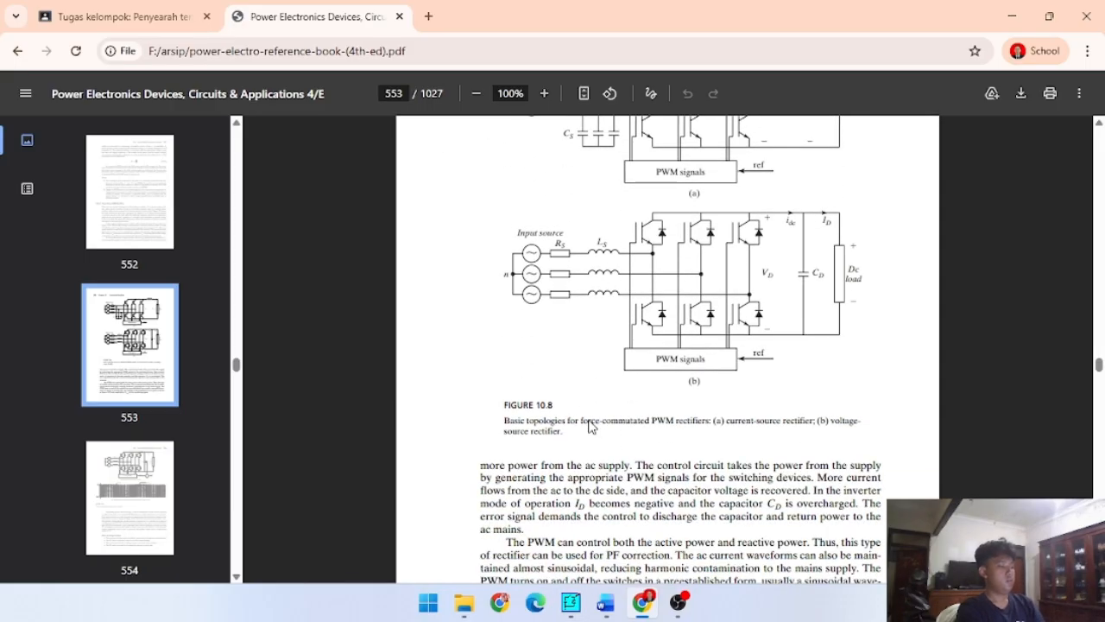
- Return to the Classroom assignment and reread the required R, RL and RL dan e load cases and report contents
left_click(168, 11)
scroll(505, 338, "down", 1)
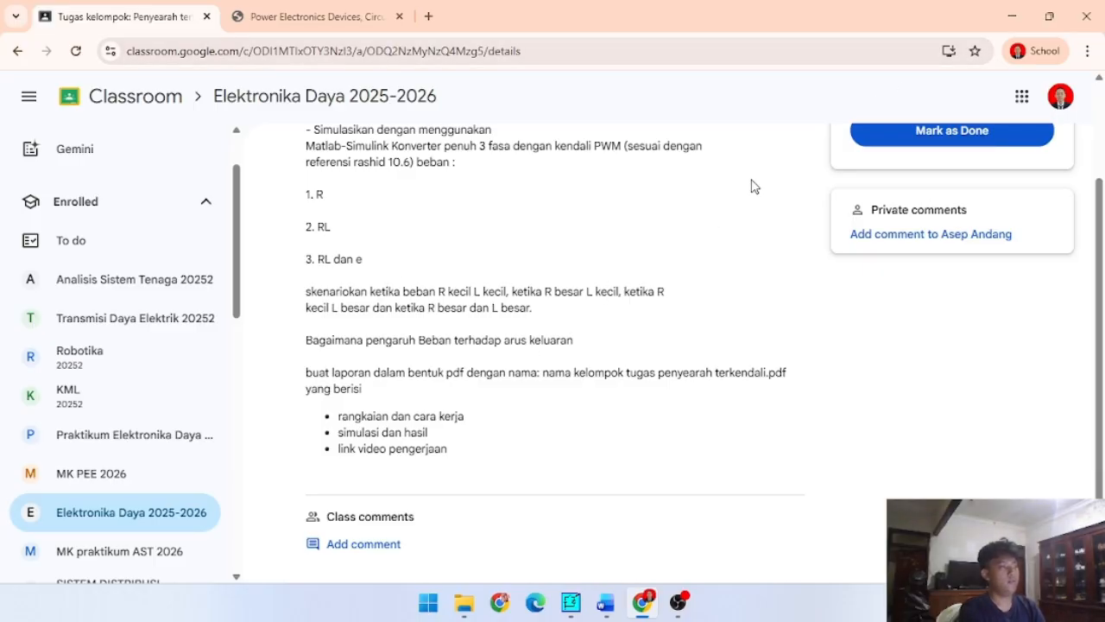
scroll(751, 186, "up", 2)
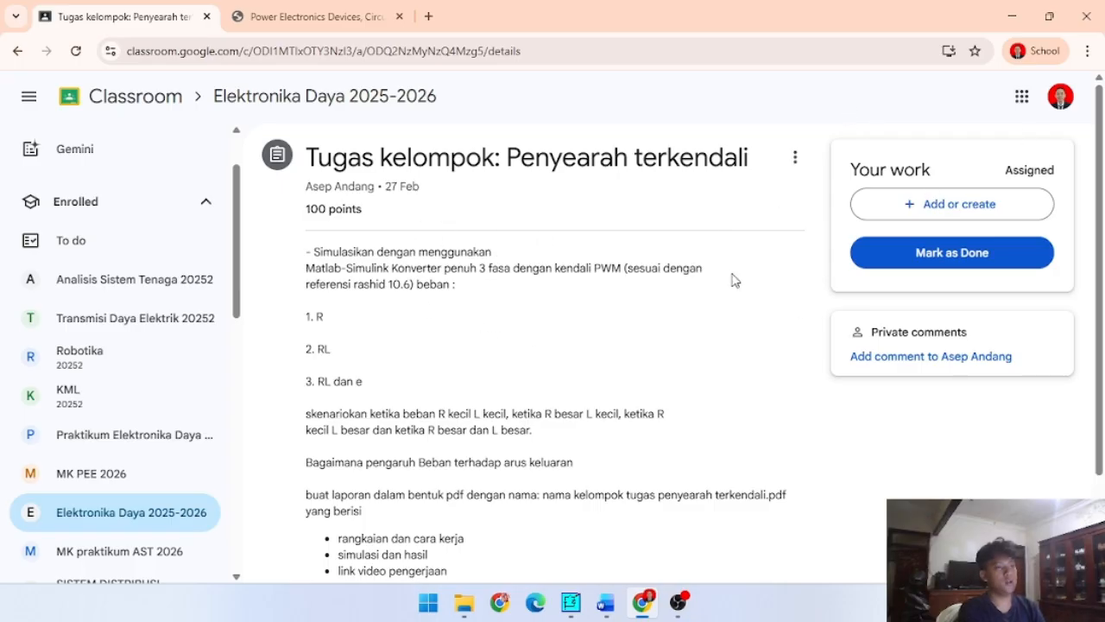
- Bring Figure 10.8 back up in the reference PDF, then minimize the browser to switch to the empty PSIM schematic
left_click(571, 602)
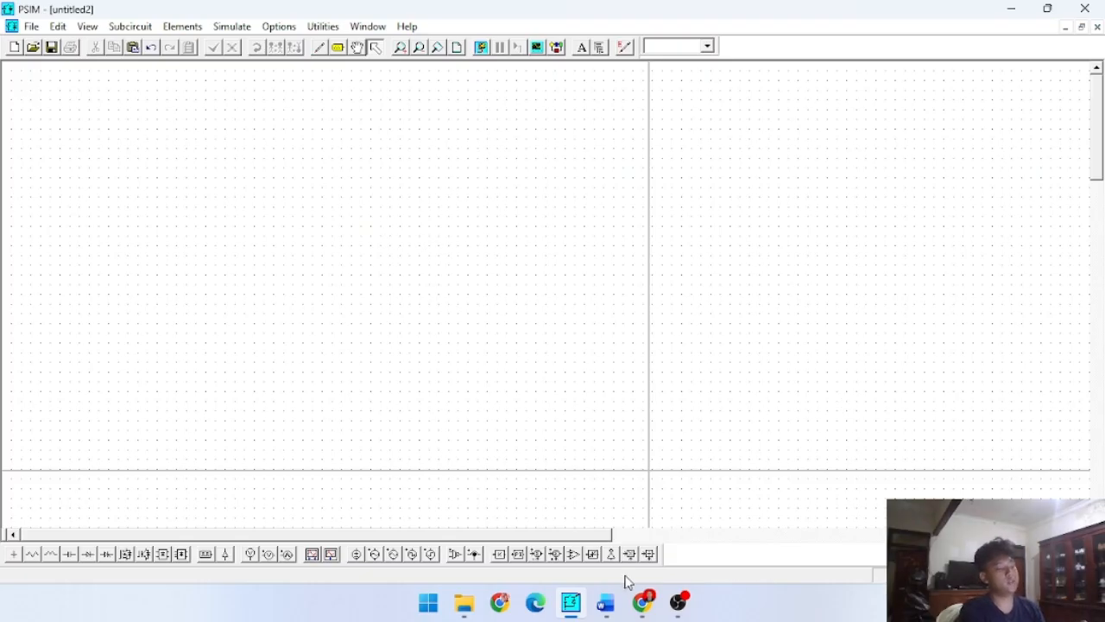
left_click(643, 602)
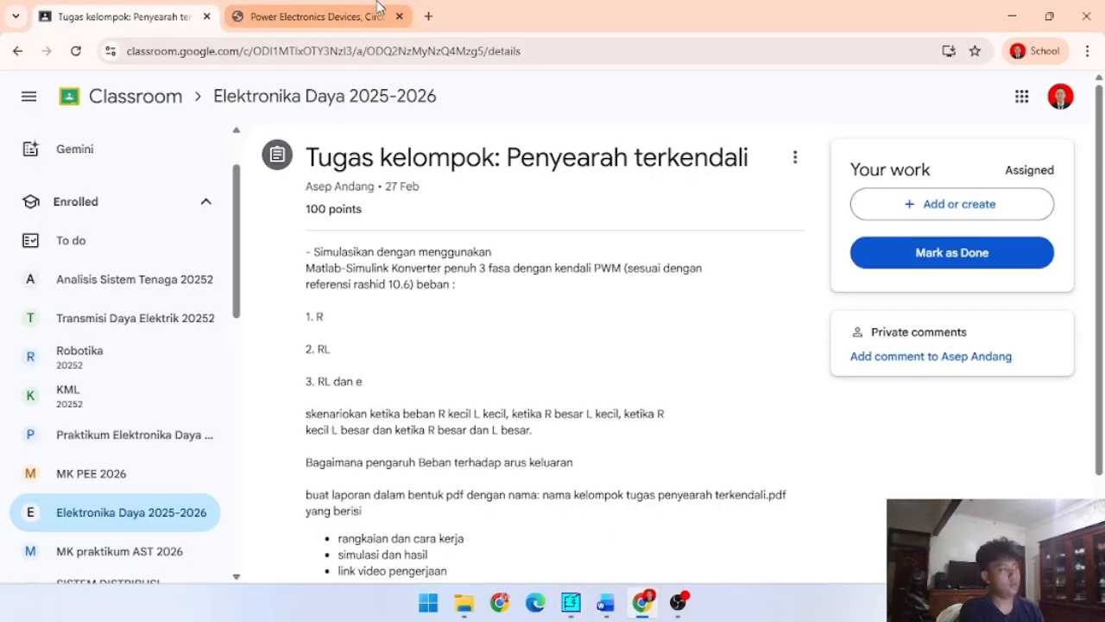
left_click(315, 17)
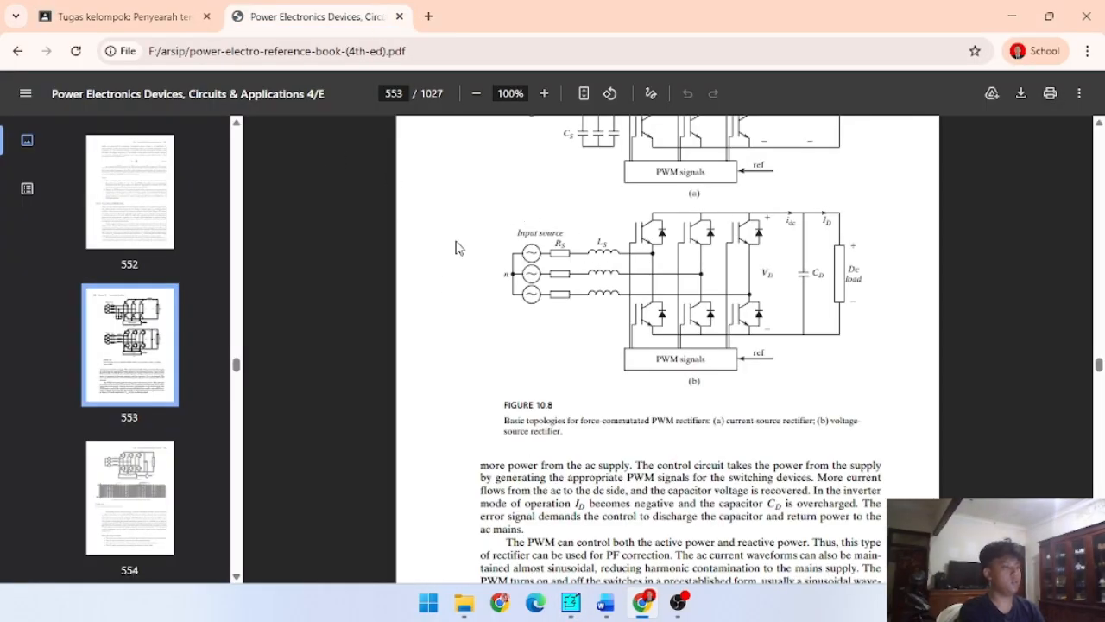
left_click(1013, 11)
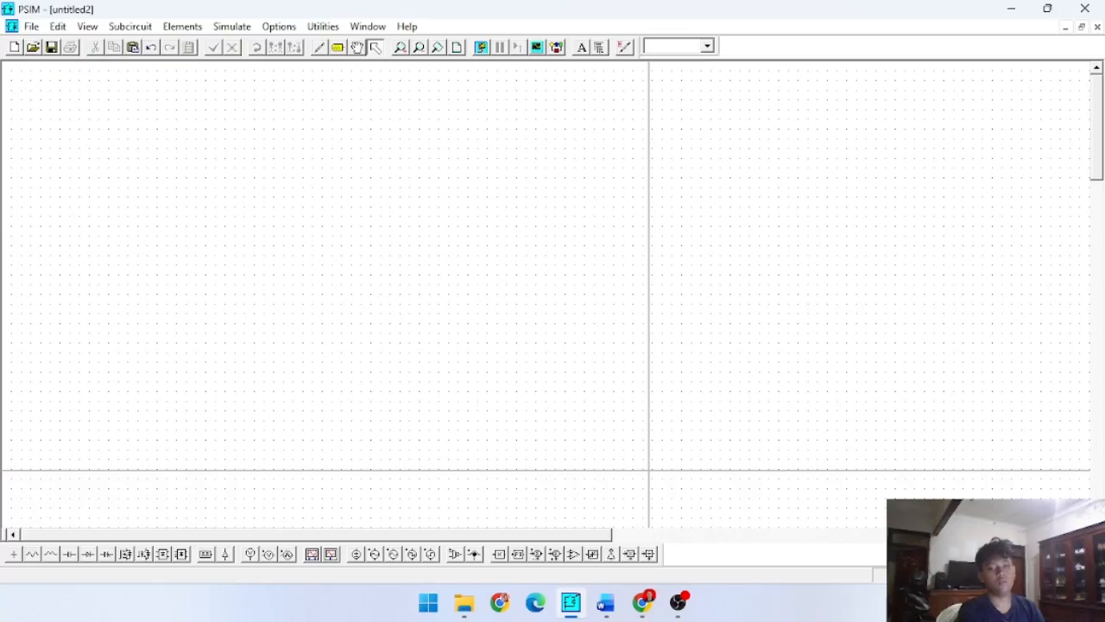
- Place a ground element on the empty schematic and rotate it so its terminal faces right
key("alt+Tab")
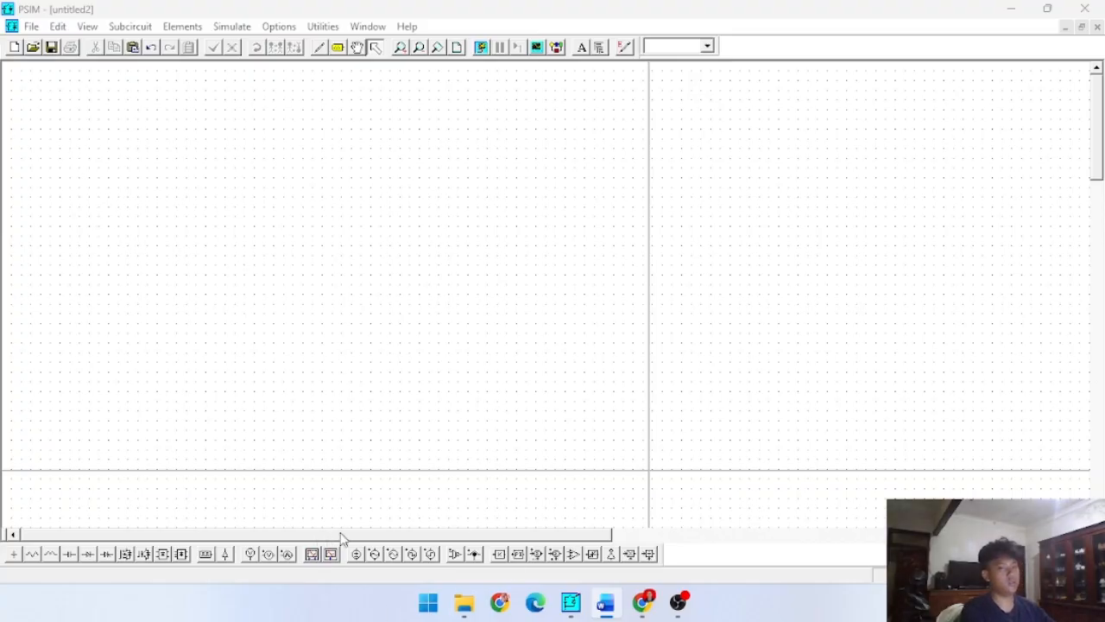
left_click(26, 557)
left_click(60, 231)
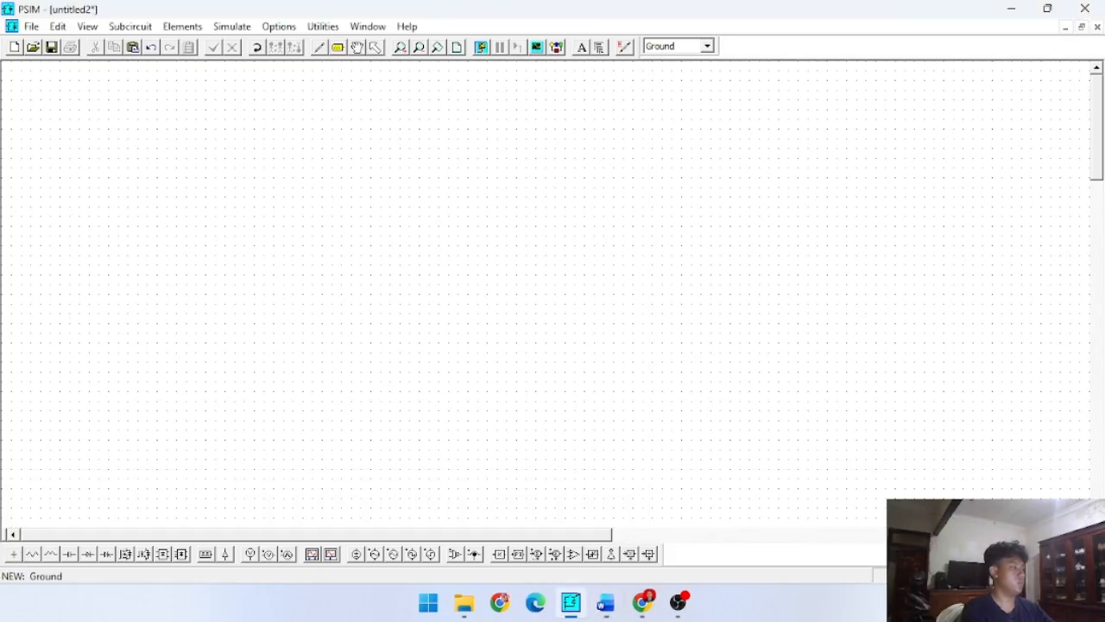
left_click(61, 235)
left_click(252, 50)
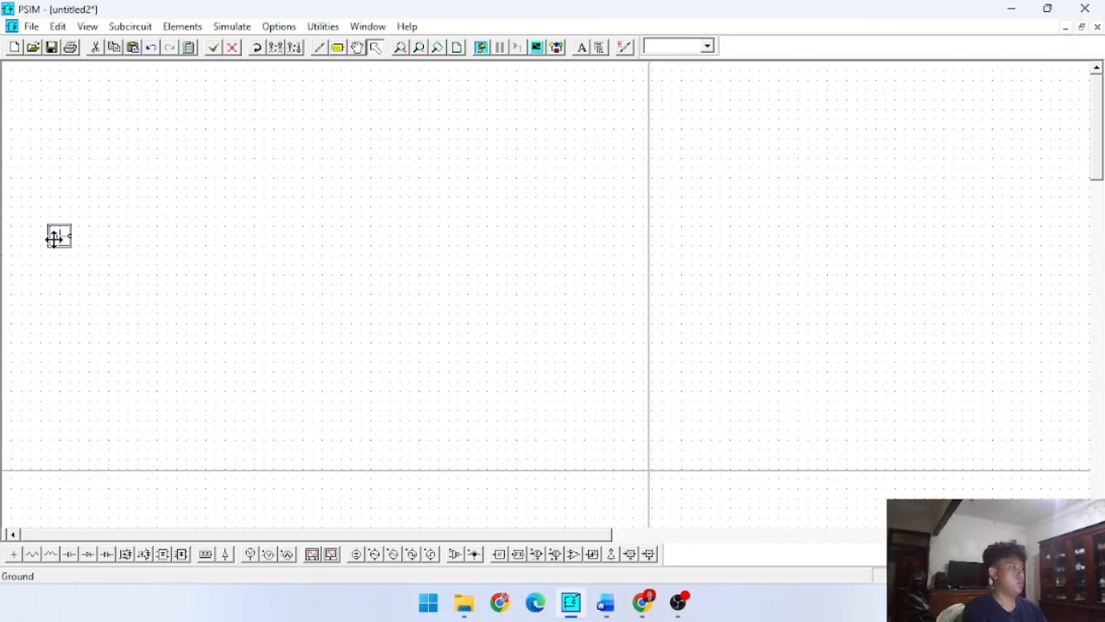
left_click_drag(54, 239, 44, 240)
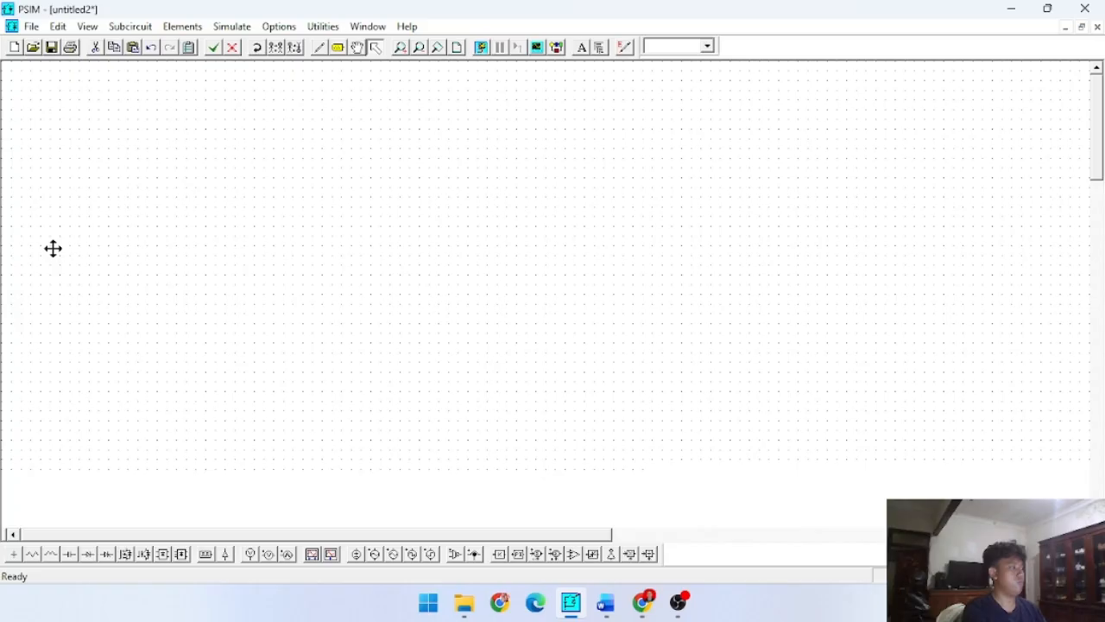
left_click(38, 552)
key("Escape")
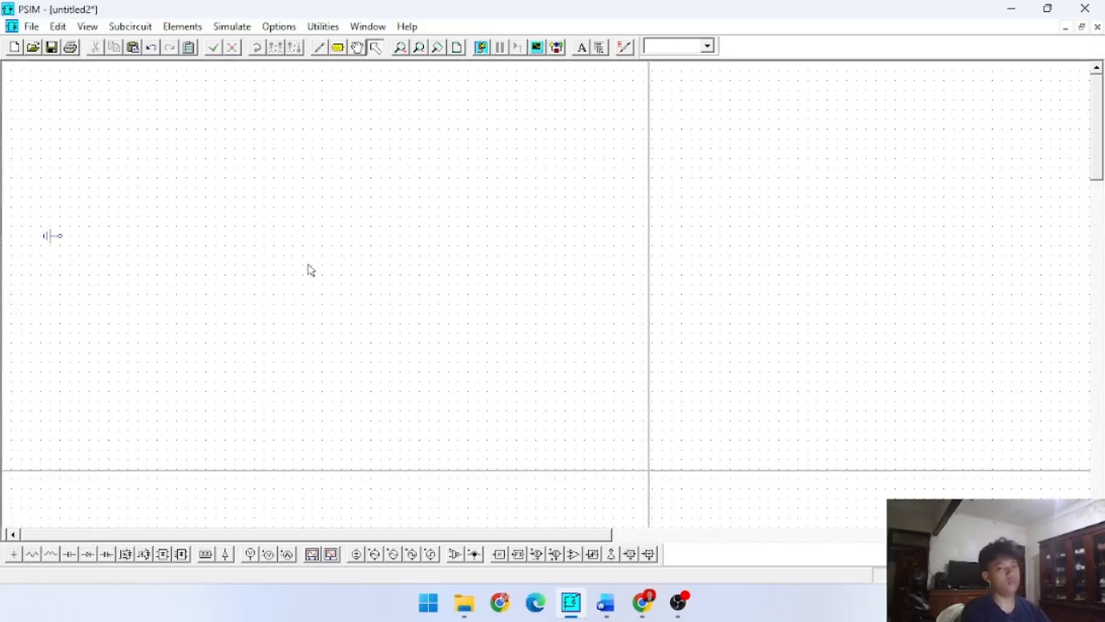
- Place a sinusoidal voltage source to the right of the ground and paste two copies of it in a column below
left_click(373, 553)
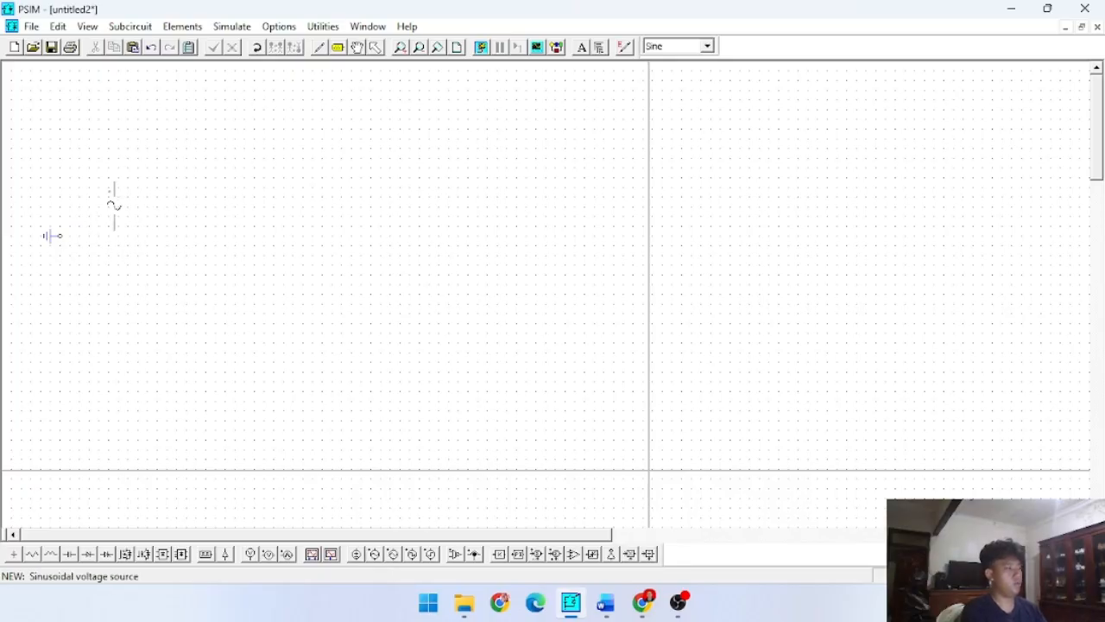
left_click(108, 202)
key("Escape")
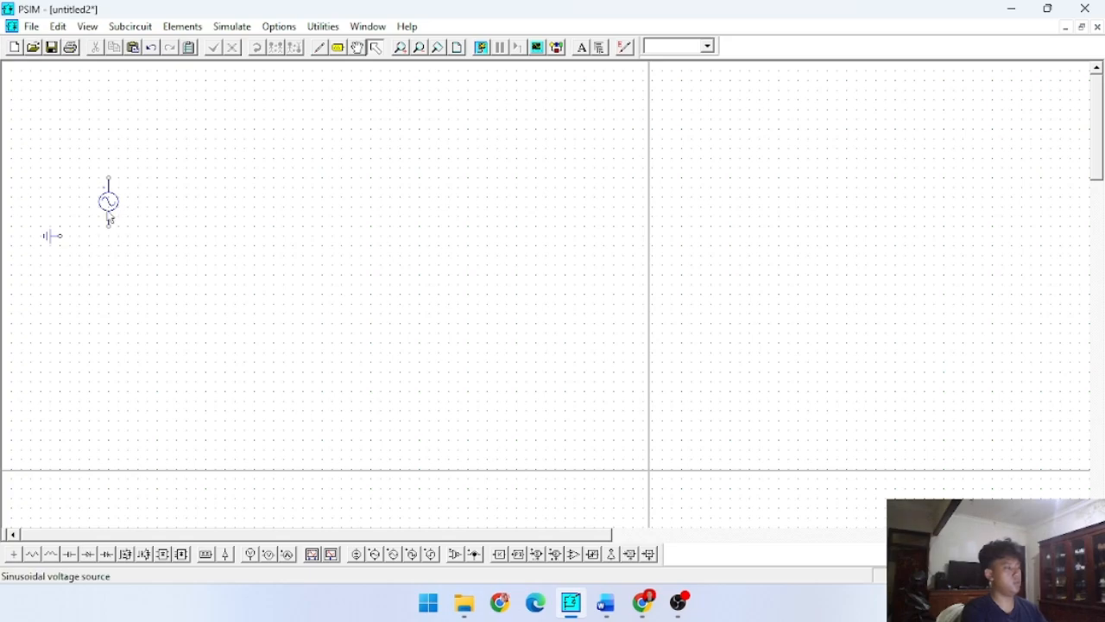
left_click(106, 207)
key("ctrl+c")
key("ctrl+v")
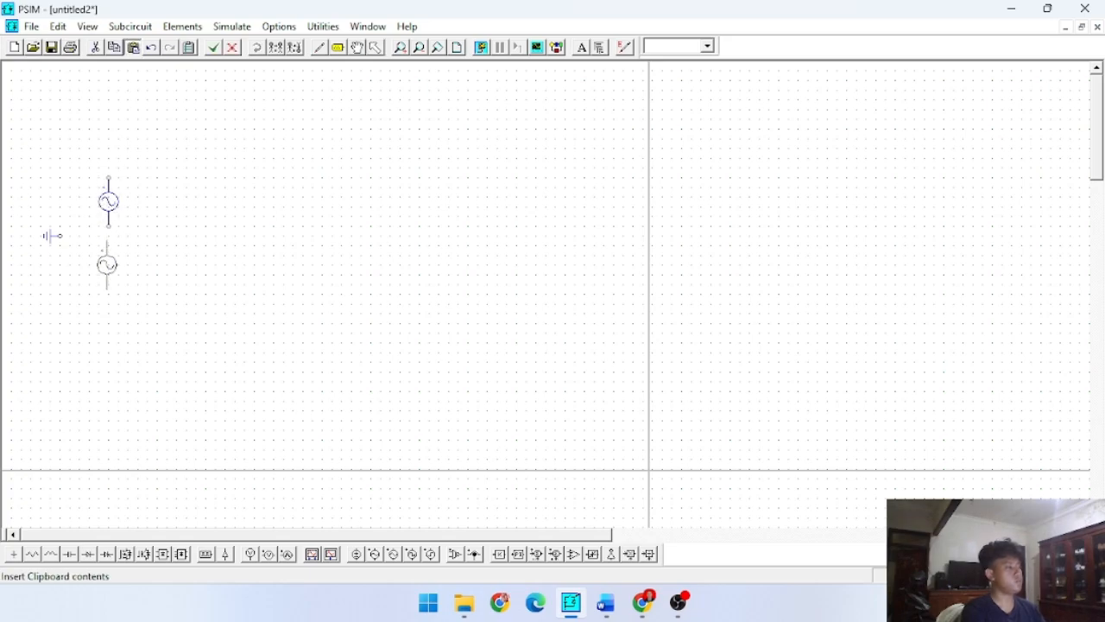
left_click(108, 267)
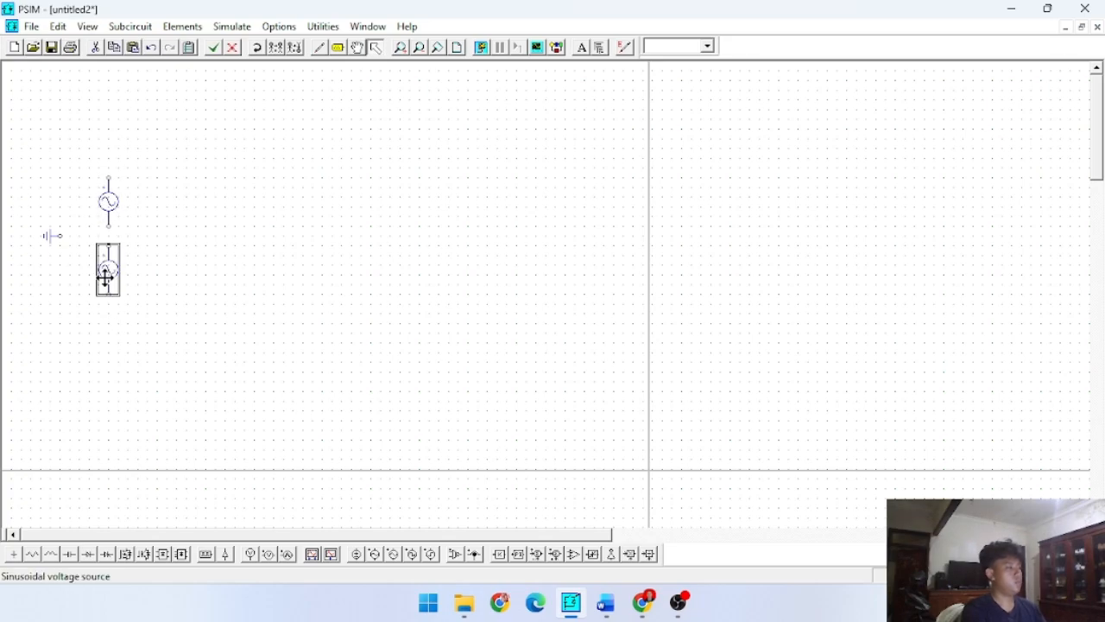
key("ctrl+v")
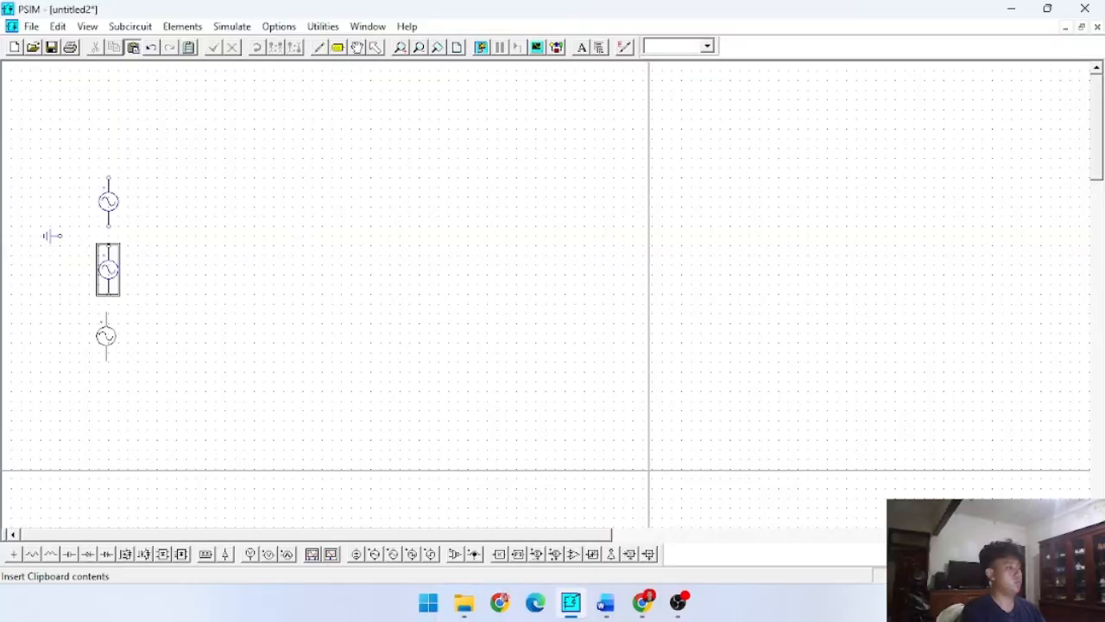
left_click(108, 338)
mouse_move(138, 361)
left_mouse_down()
mouse_move(102, 184)
mouse_move(148, 362)
left_mouse_up()
left_click(116, 330)
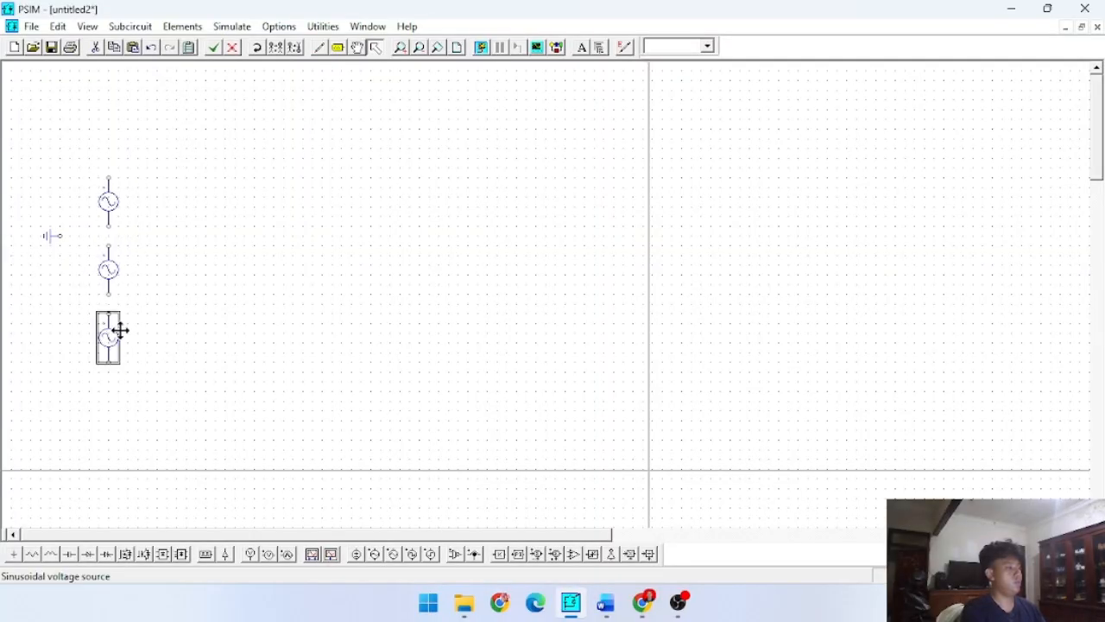
- Rotate the three sinusoidal sources together to horizontal, then stack them one above another to the right of the ground
left_click_drag(136, 400, 94, 169)
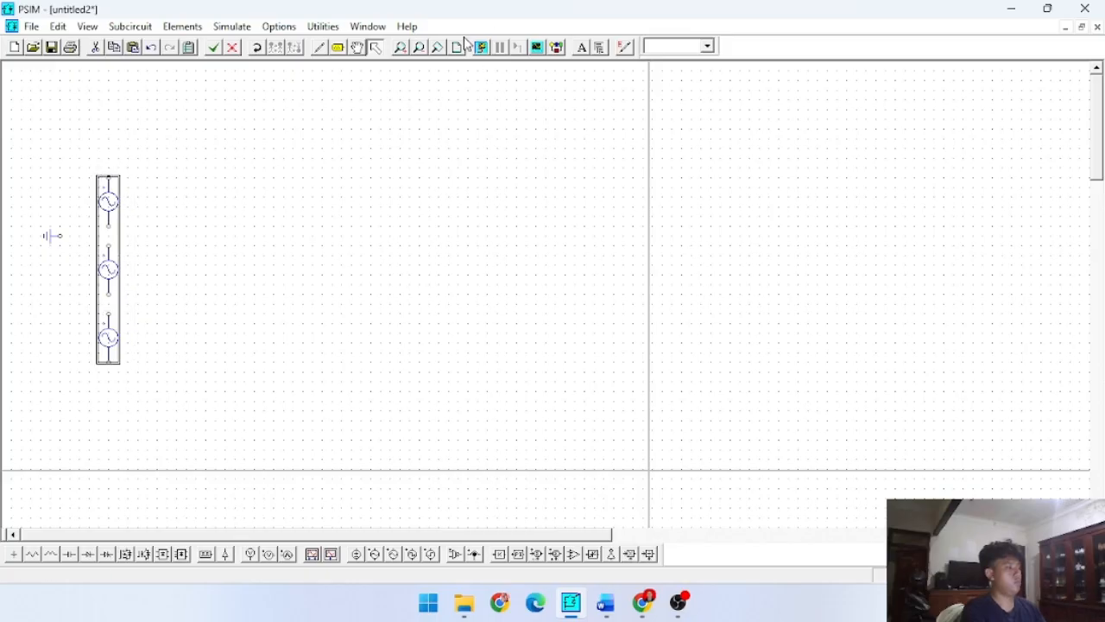
left_click(276, 48)
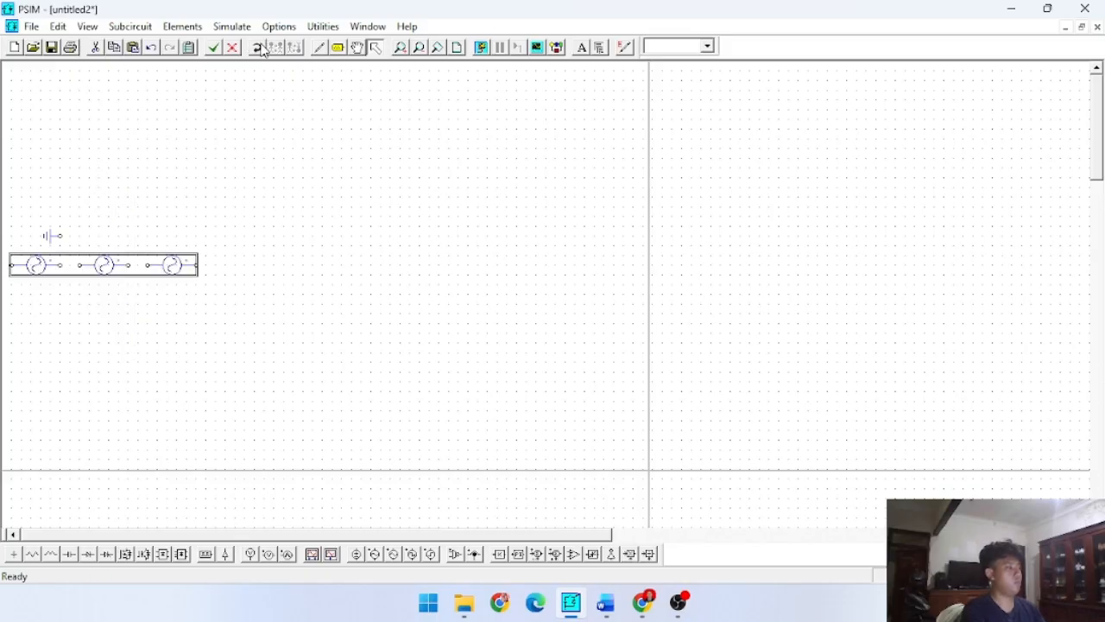
left_click(183, 353)
left_click_drag(47, 264, 108, 234)
left_click(123, 353)
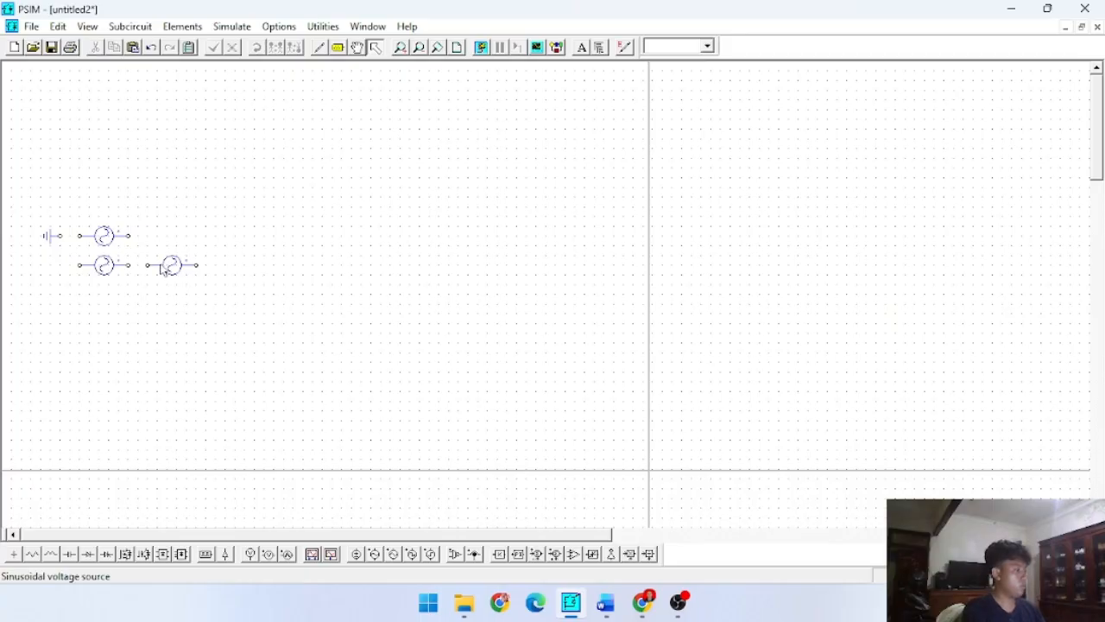
left_click_drag(159, 265, 106, 287)
left_click(154, 308)
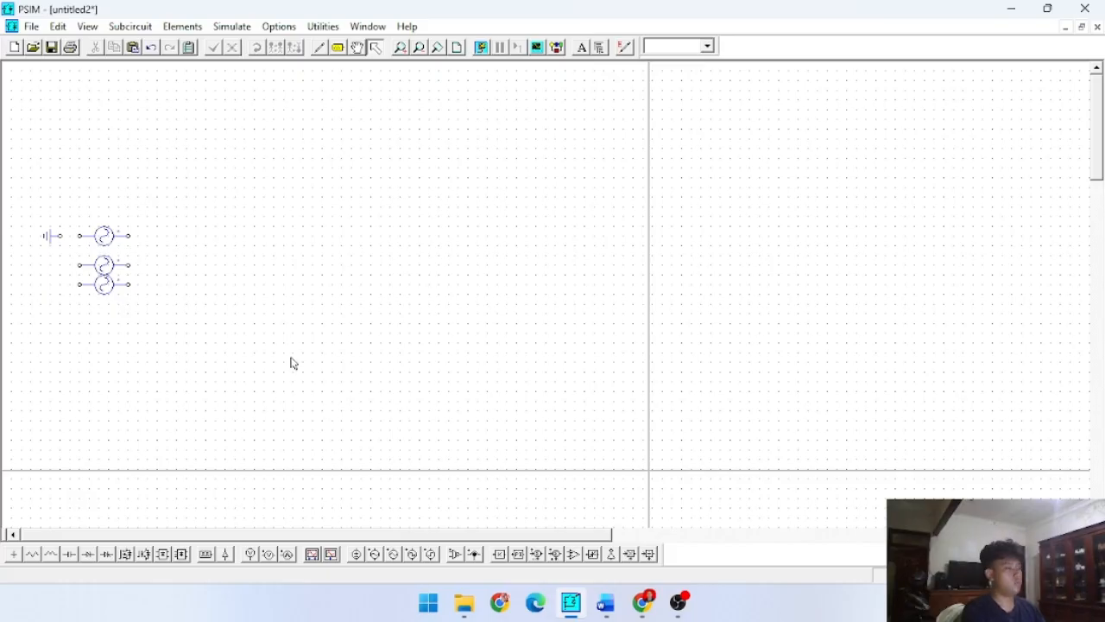
- Check the parameters of the uppermost sinusoidal voltage source
double_click(104, 233)
left_click(160, 237)
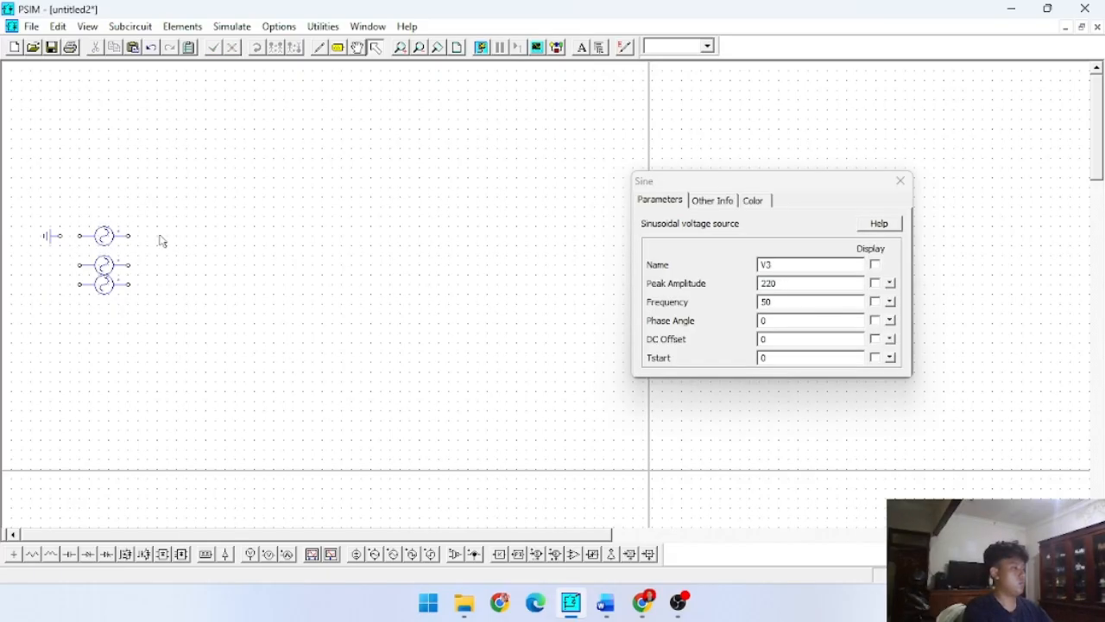
left_click(901, 182)
left_click(901, 182)
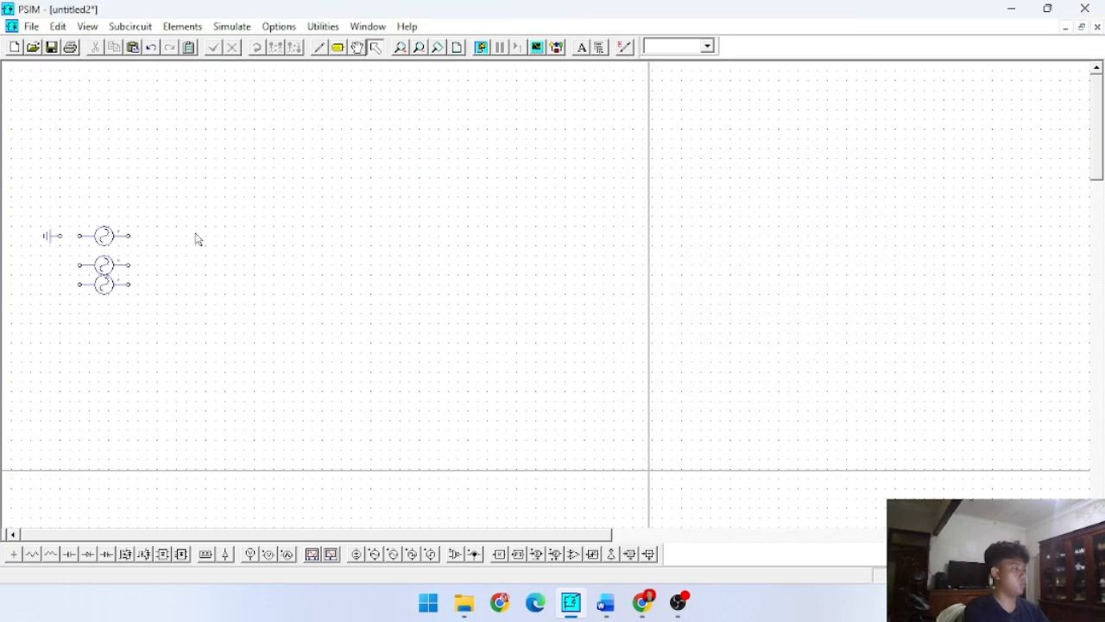
- Move the uppermost source above the ground's level and align the middle source with the ground terminal
mouse_move(108, 226)
left_mouse_down()
mouse_move(104, 238)
mouse_move(106, 212)
left_mouse_up()
left_click(109, 252)
left_click(104, 264)
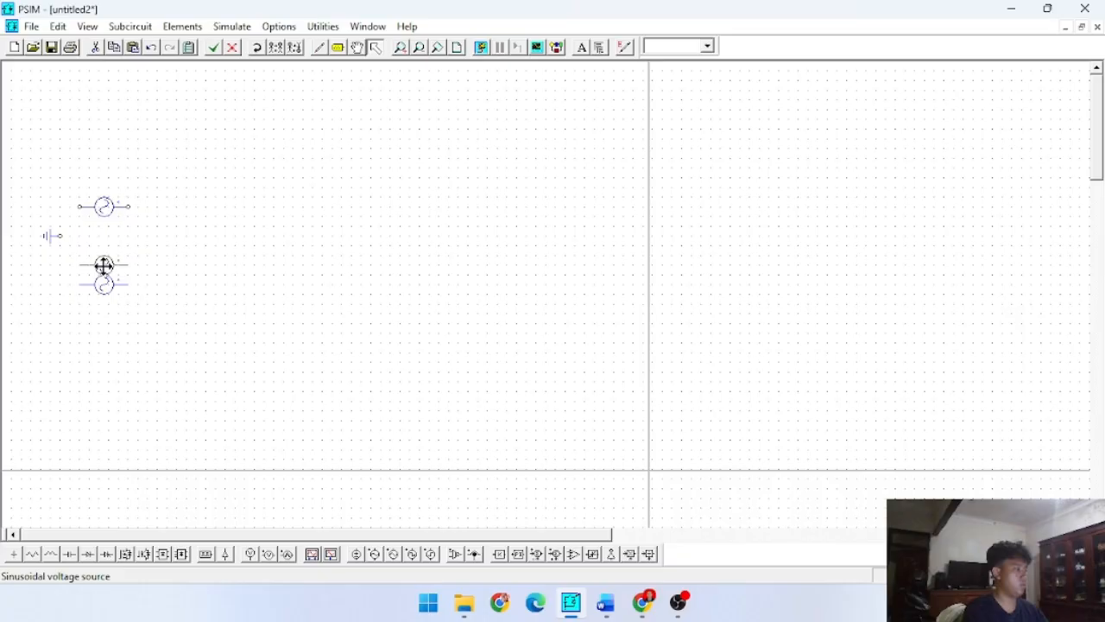
left_click_drag(104, 264, 99, 234)
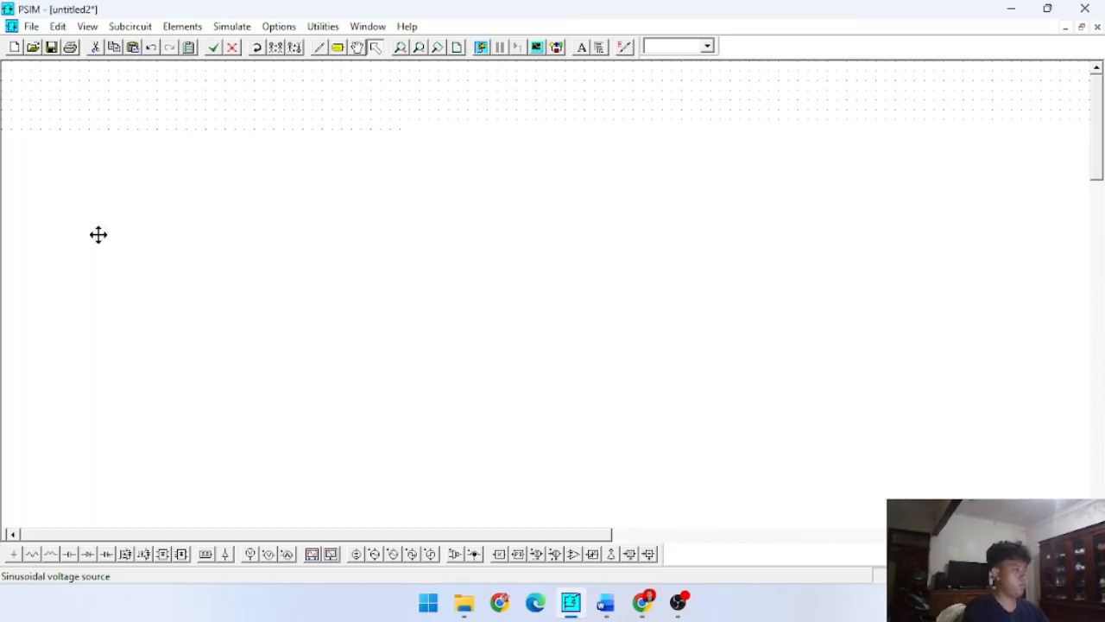
left_click(74, 254)
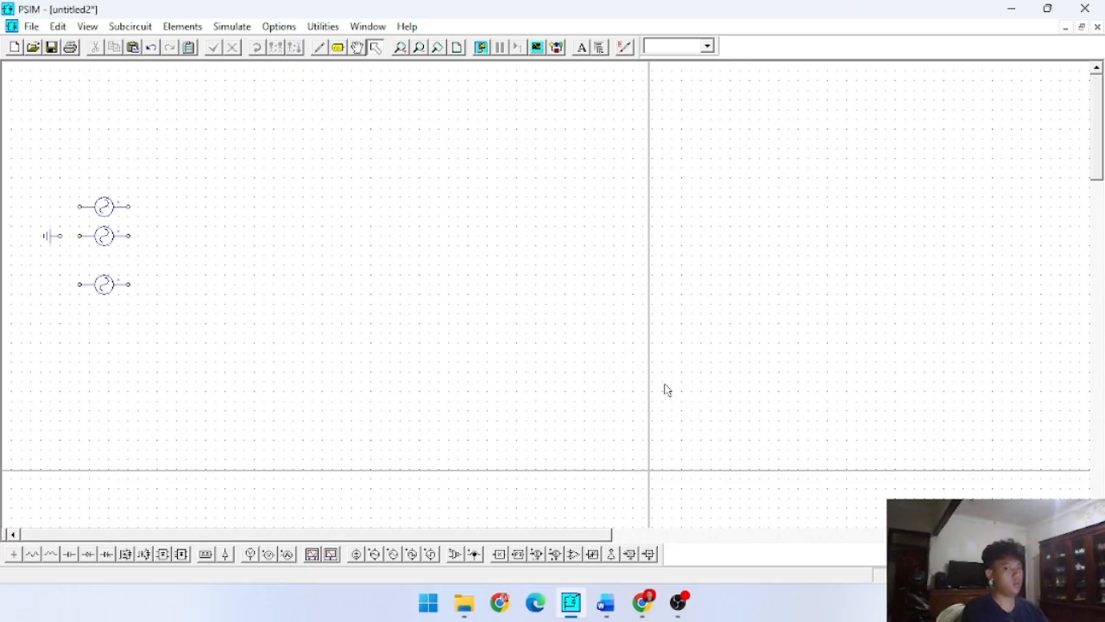
- Place three horizontal resistors, one to the right of each sinusoidal source
left_click(32, 553)
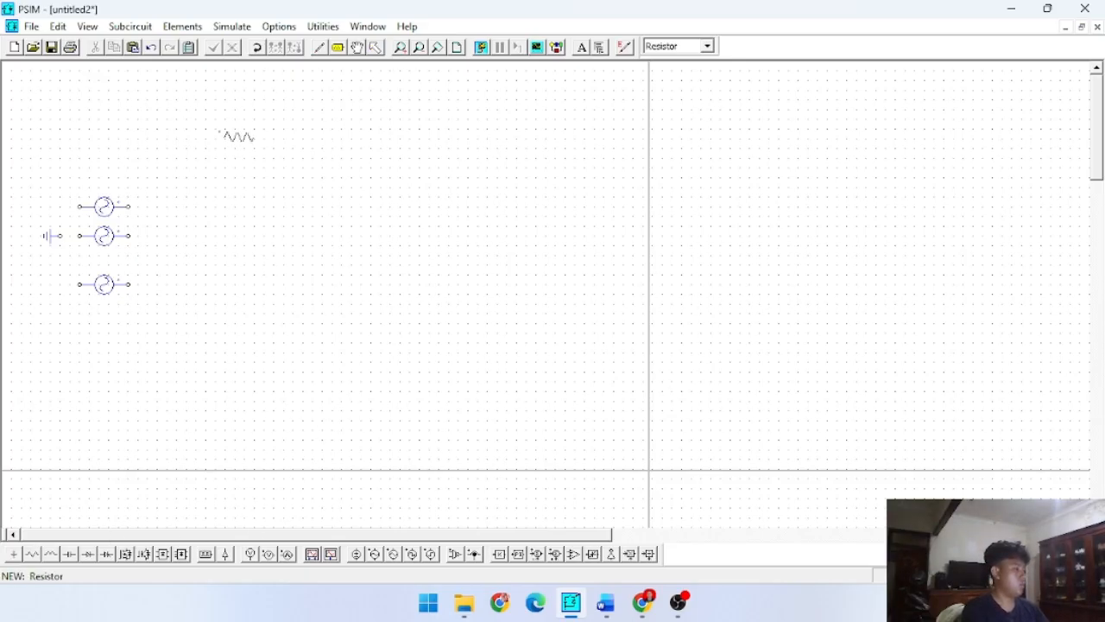
left_click(201, 205)
left_click(201, 235)
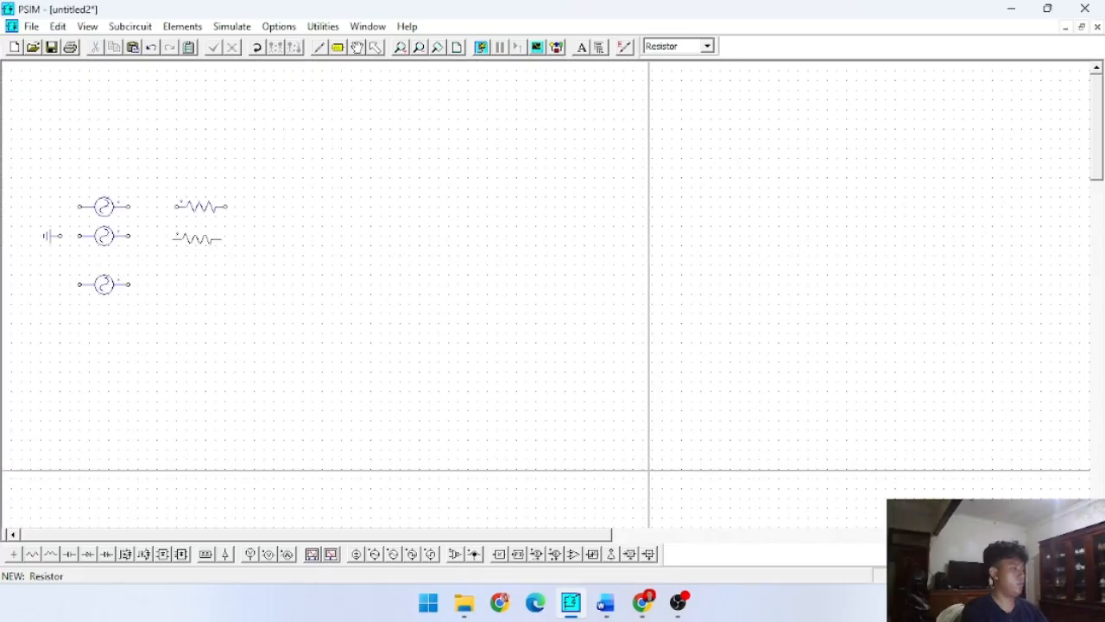
left_click(191, 284)
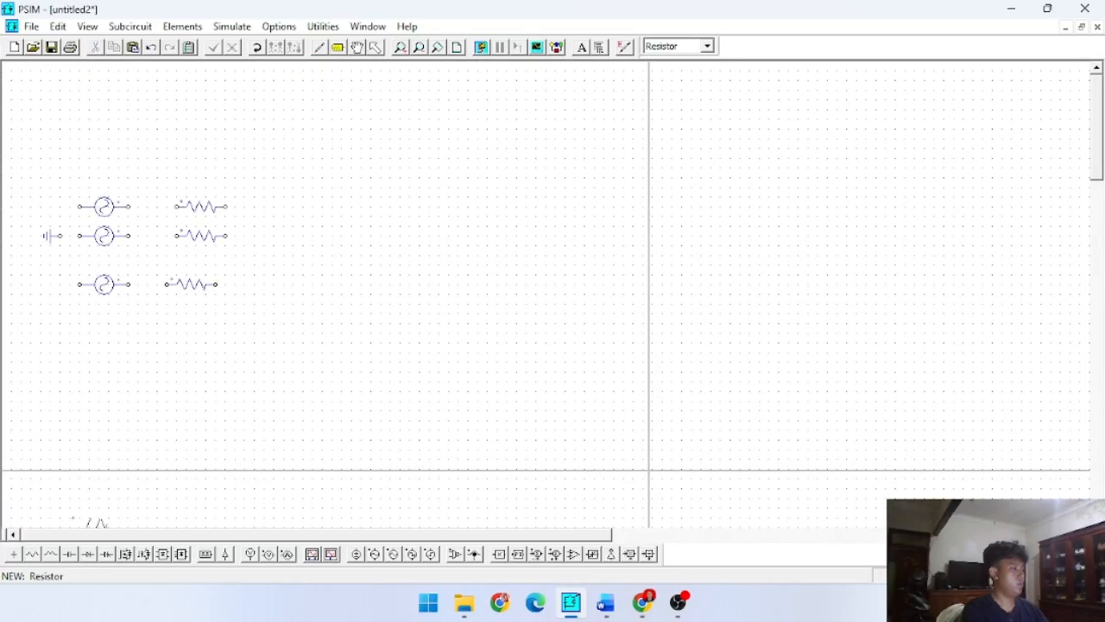
- Place three horizontal inductors, one to the right of each resistor
left_click(51, 553)
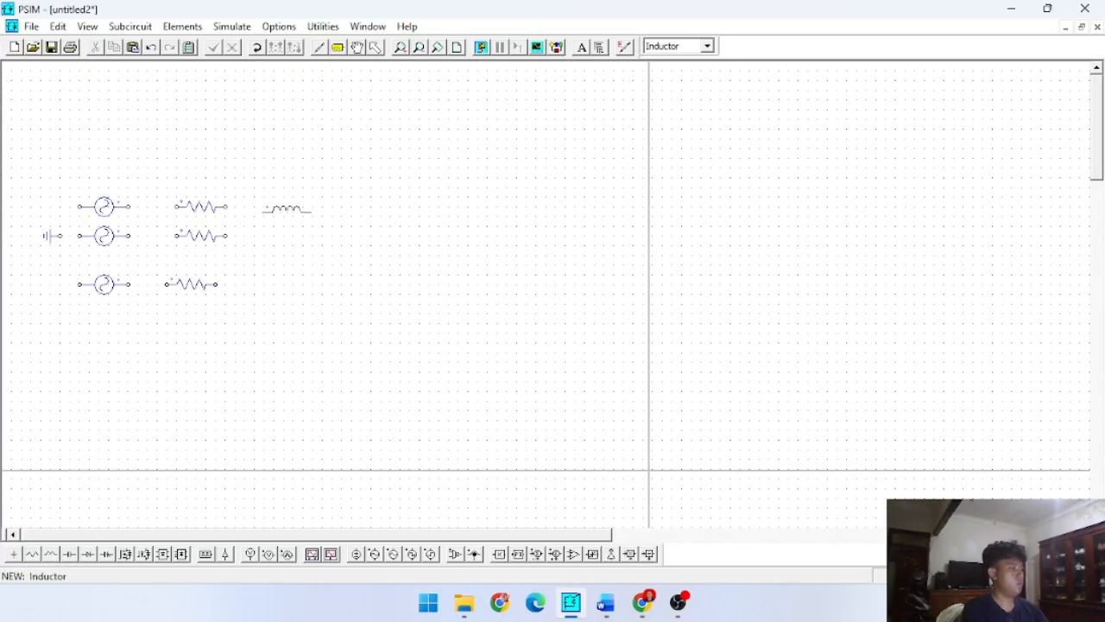
left_click(270, 204)
left_click(269, 234)
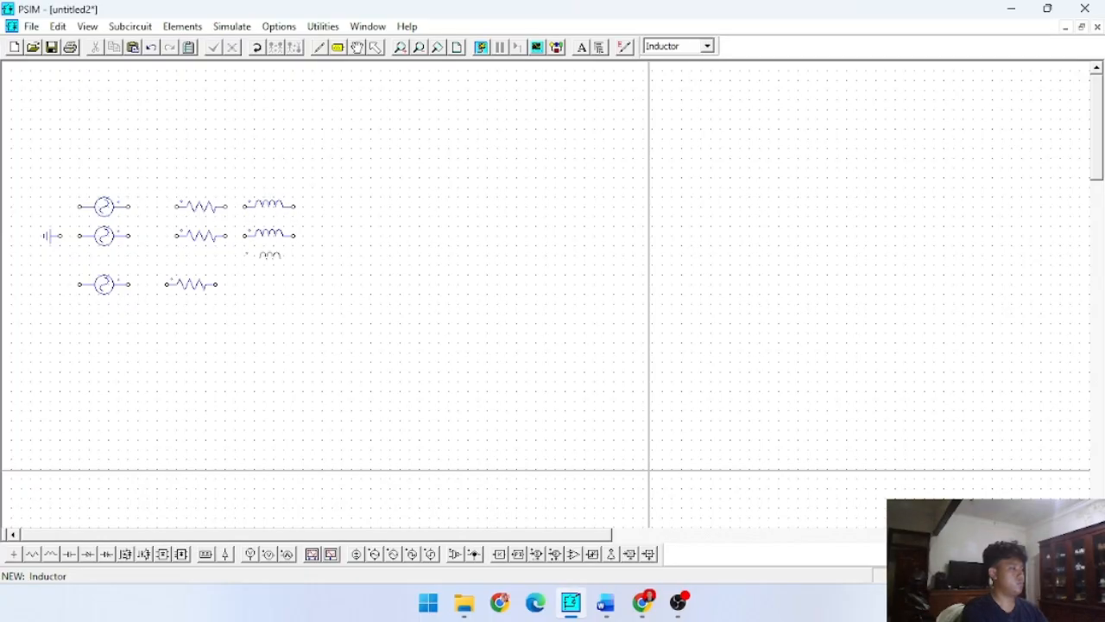
left_click(267, 281)
key("Escape")
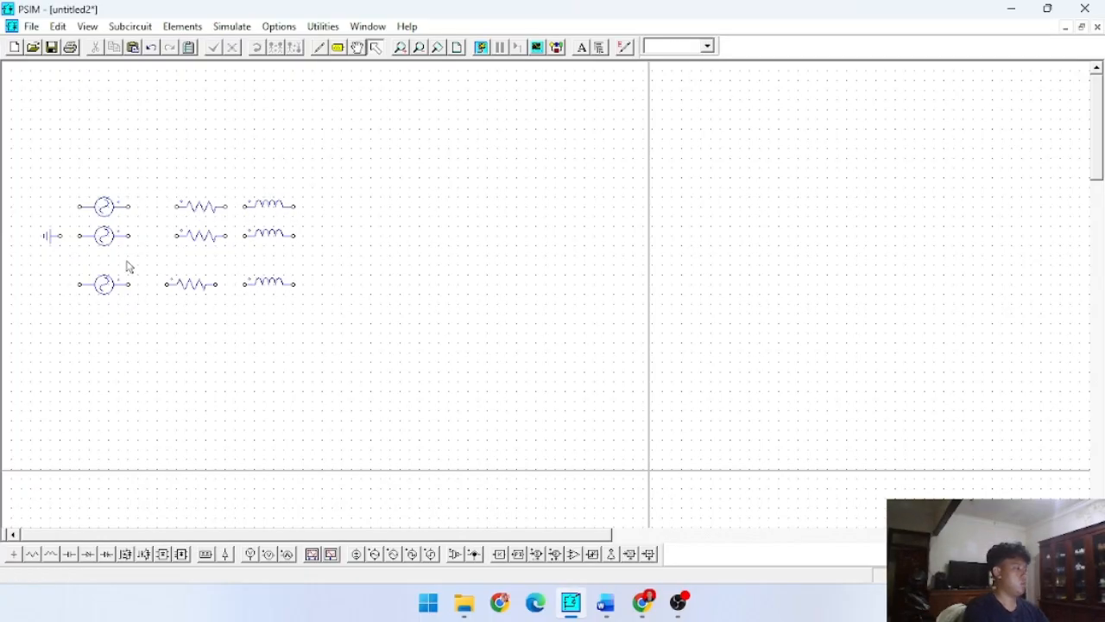
- Wire the ground to the left terminals of all three sources, and the middle and lowest sources to their resistors
left_click(318, 48)
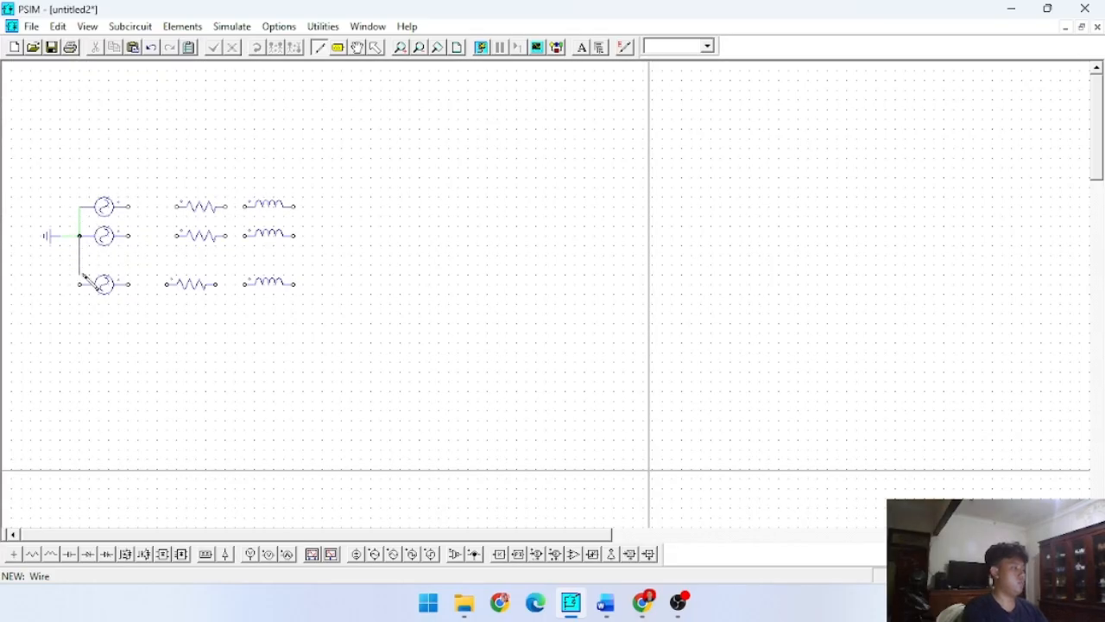
left_click(81, 281)
left_click(169, 288)
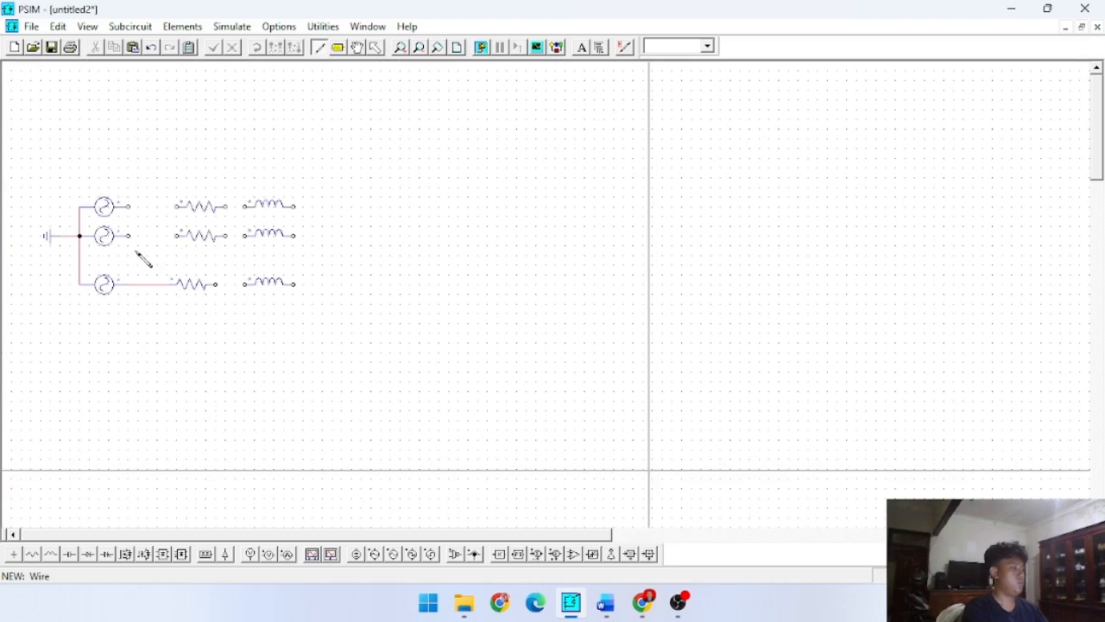
left_click(178, 235)
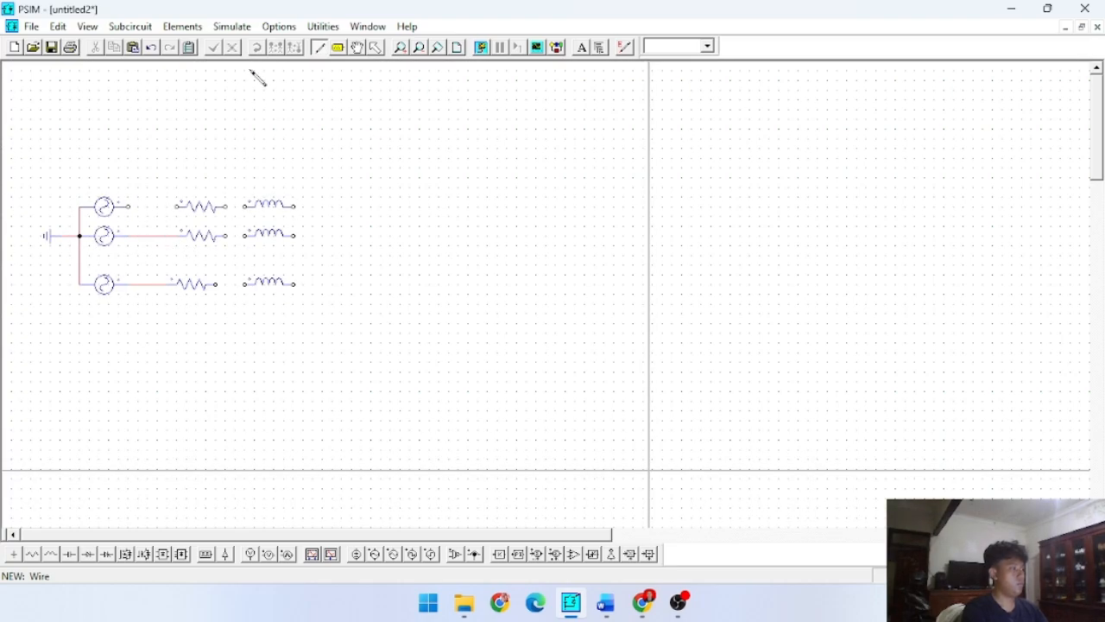
- Wire the uppermost source to its resistor and connect each of the three resistors in series with its inductor
left_click(397, 47)
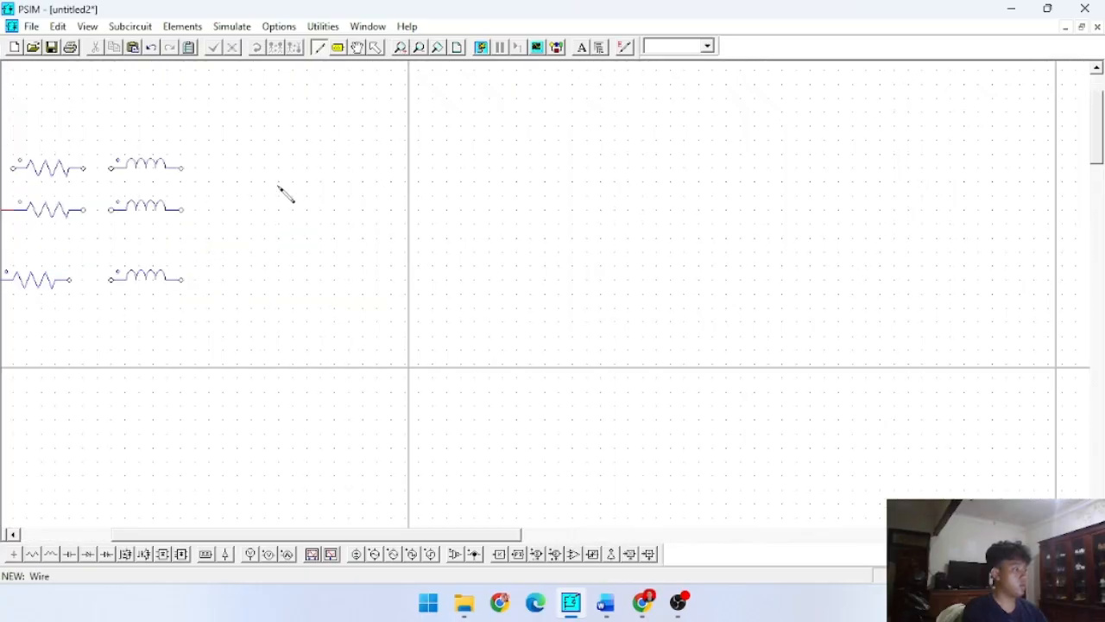
left_click(356, 47)
left_click_drag(202, 155, 463, 346)
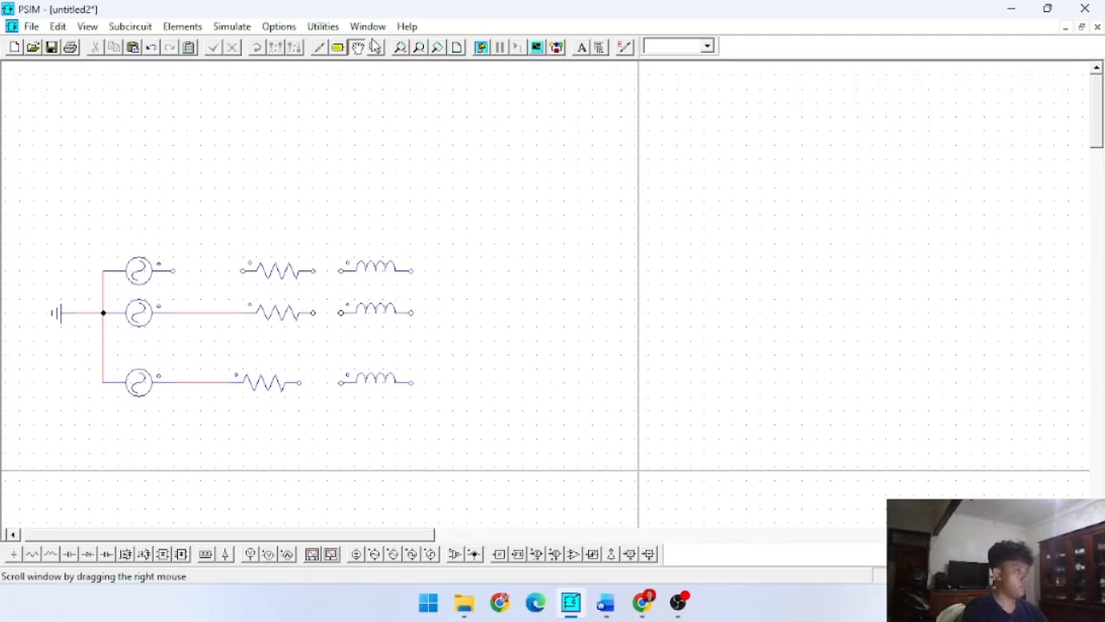
left_click(401, 48)
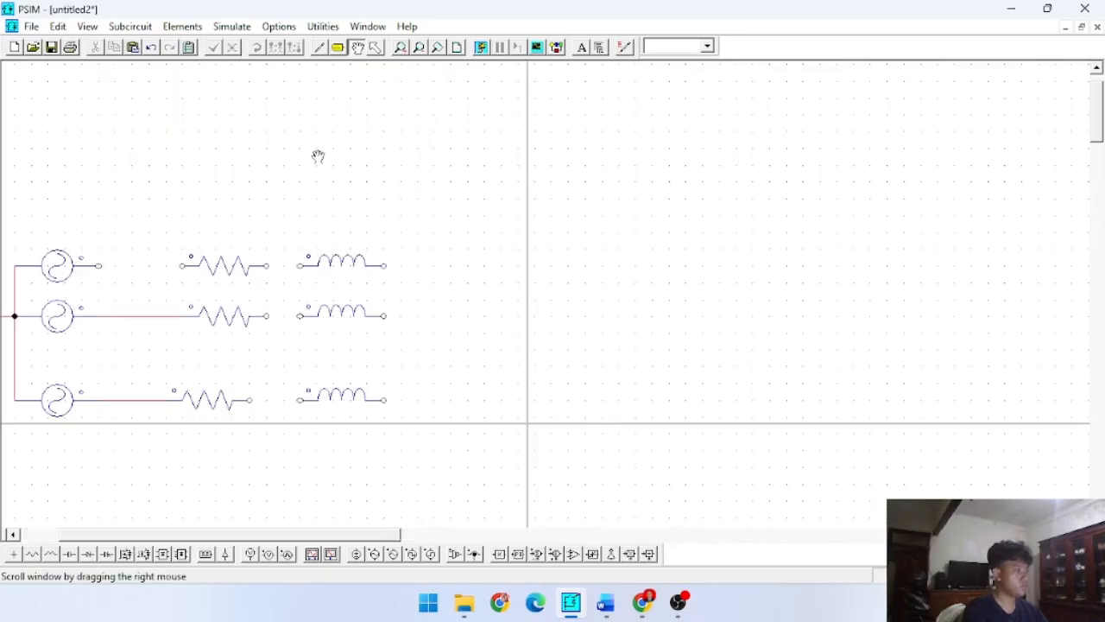
left_click(400, 49)
left_click_drag(262, 146, 662, 116)
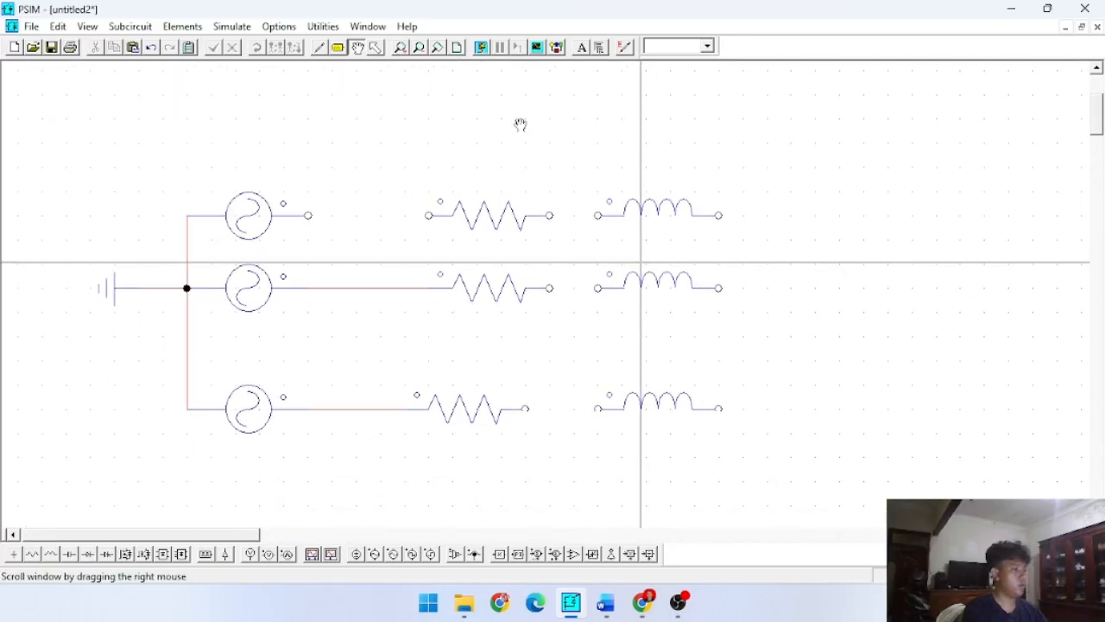
left_click(318, 48)
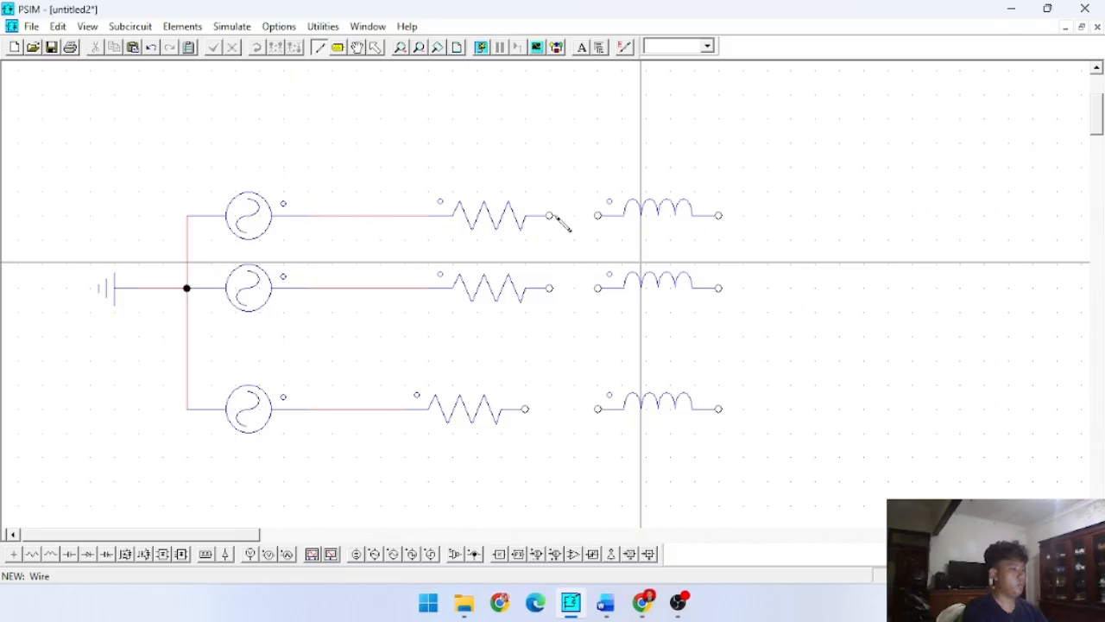
left_click_drag(556, 217, 590, 217)
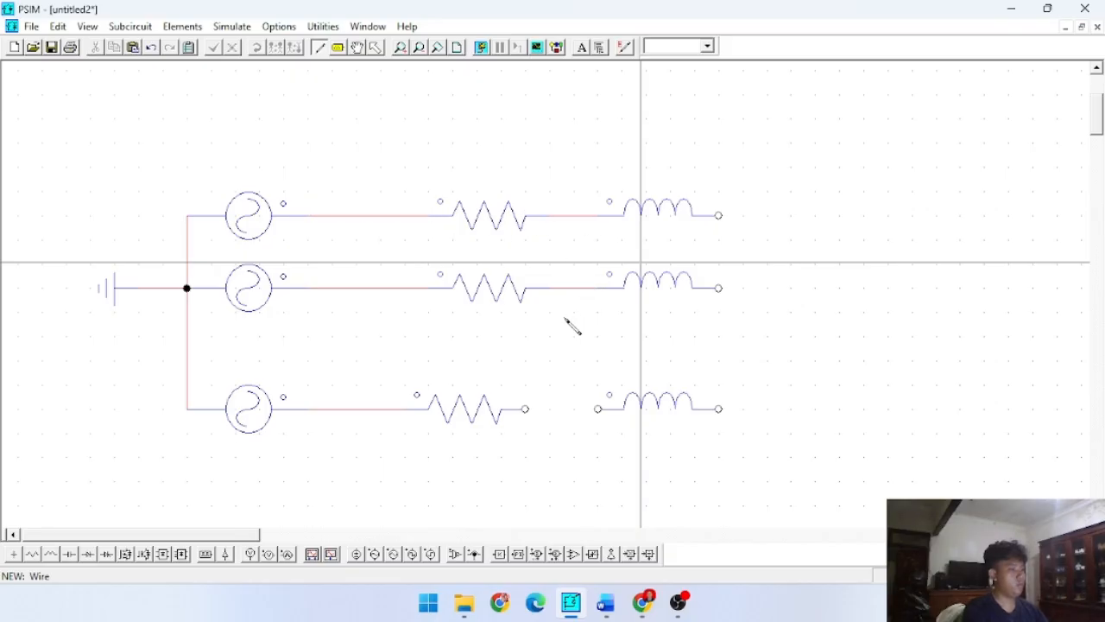
left_click_drag(587, 415, 598, 411)
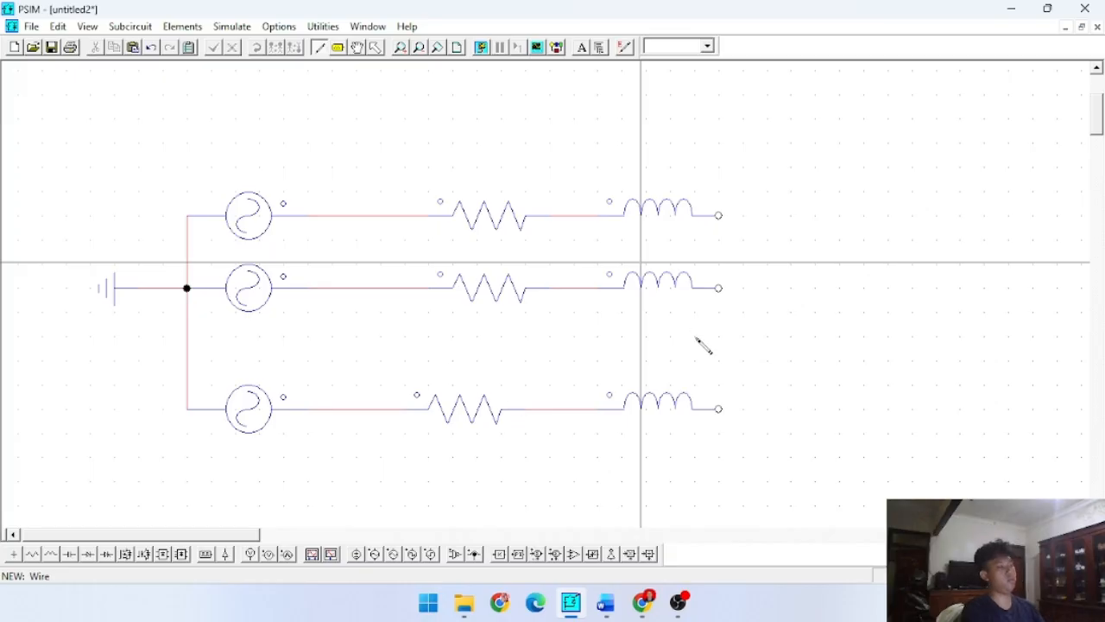
key("Escape")
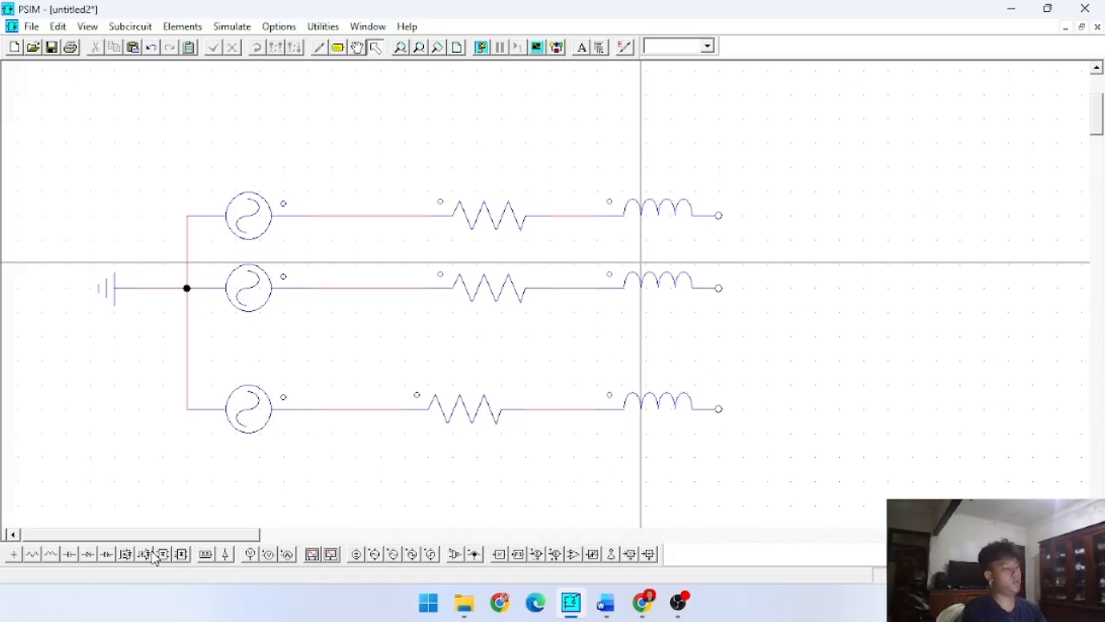
- Place six thyristors in two rows of three, one row above the other, to the right of the inductors
left_click(106, 555)
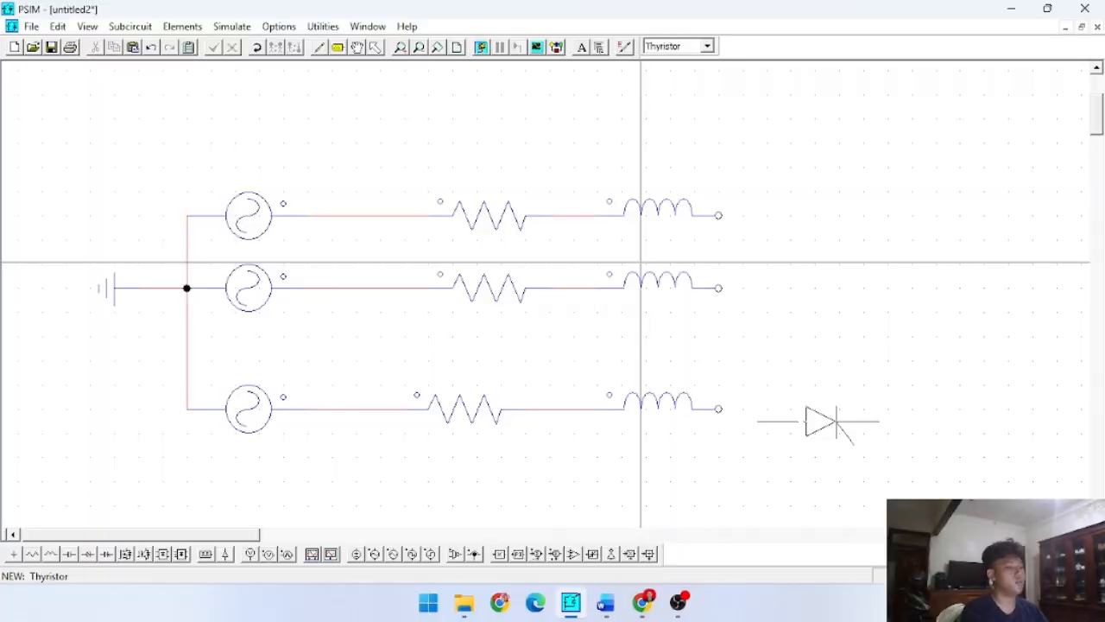
left_click(828, 408)
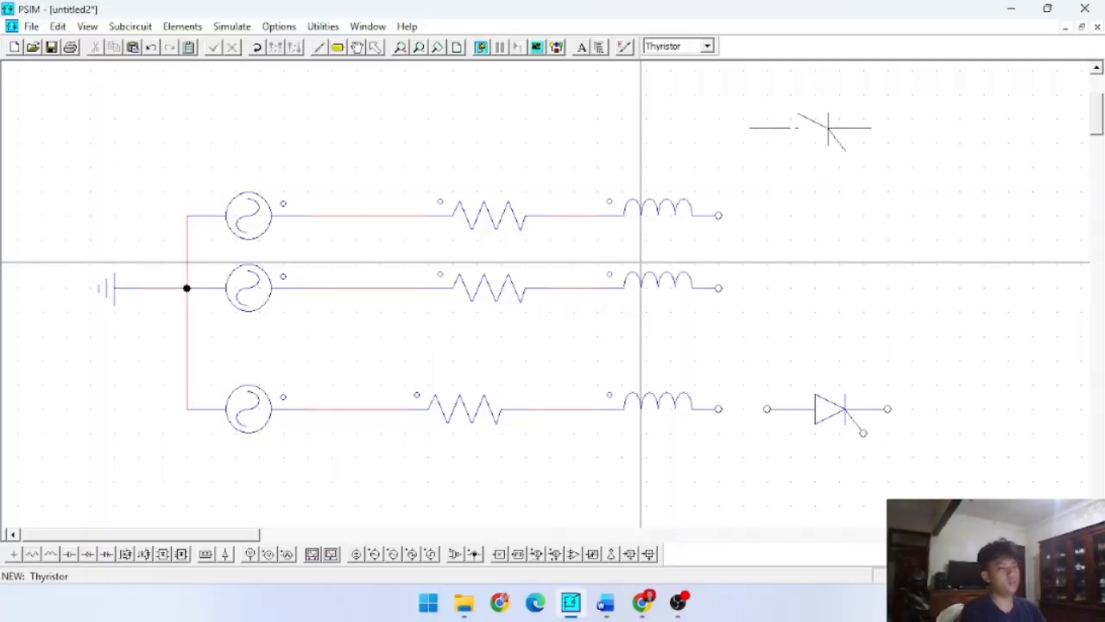
left_click(804, 142)
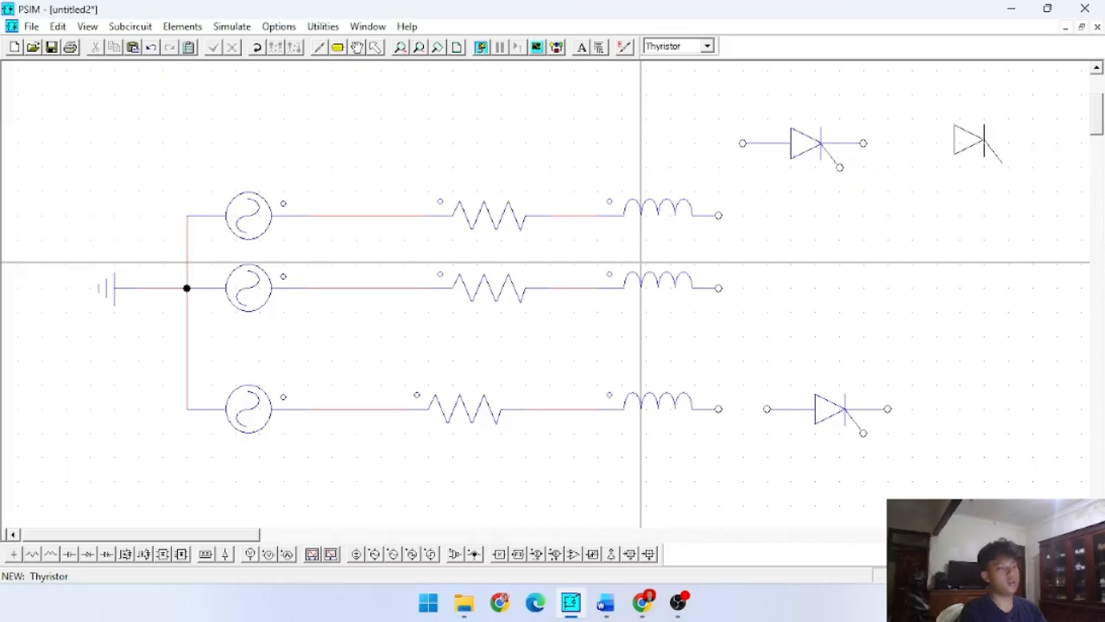
left_click(974, 142)
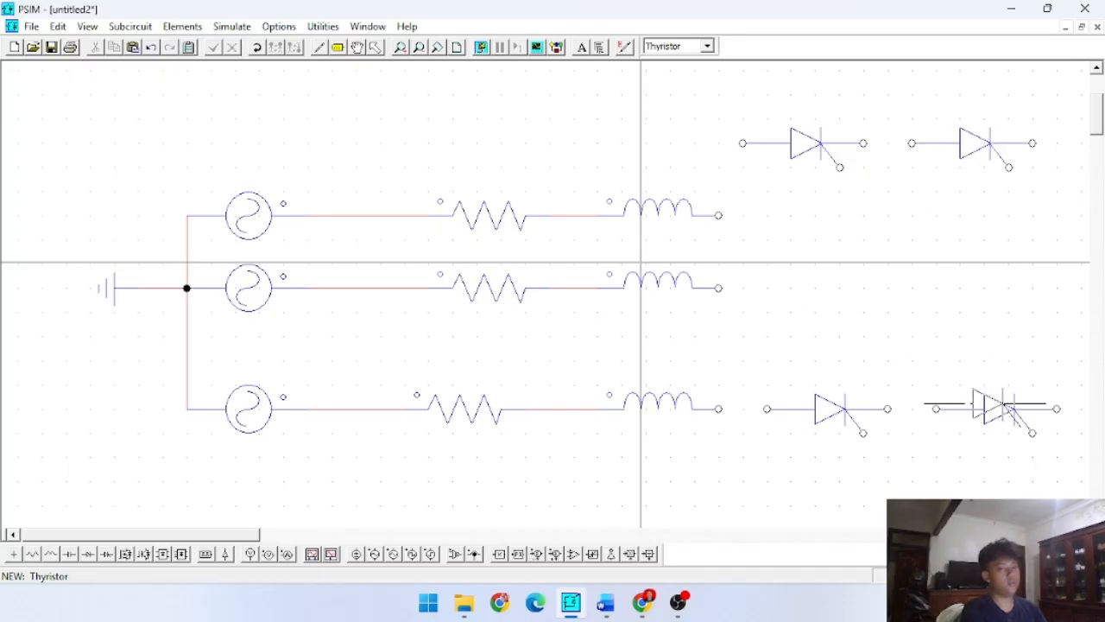
left_click(997, 409)
scroll(789, 434, "down", 2)
scroll(789, 435, "up", 2)
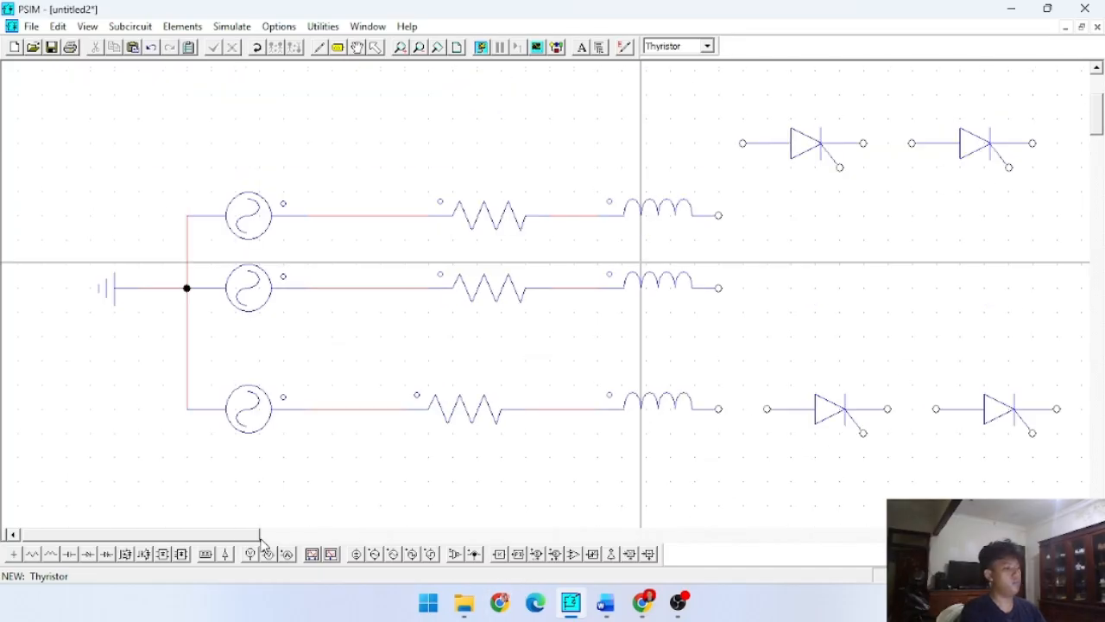
left_click_drag(204, 535, 380, 535)
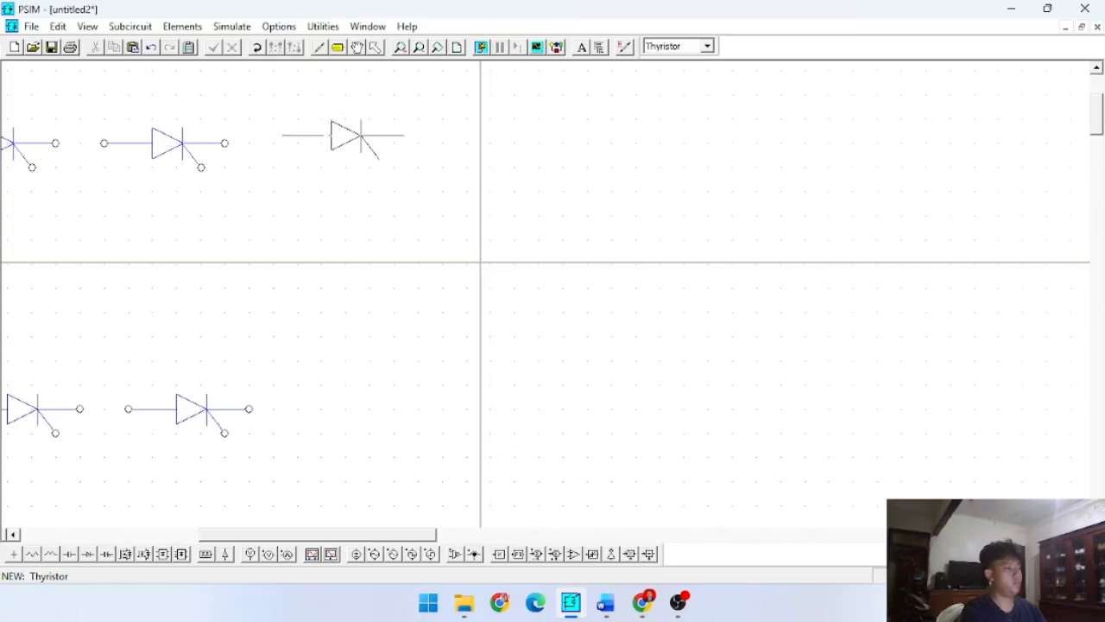
left_click(358, 145)
left_click(356, 412)
key("Escape")
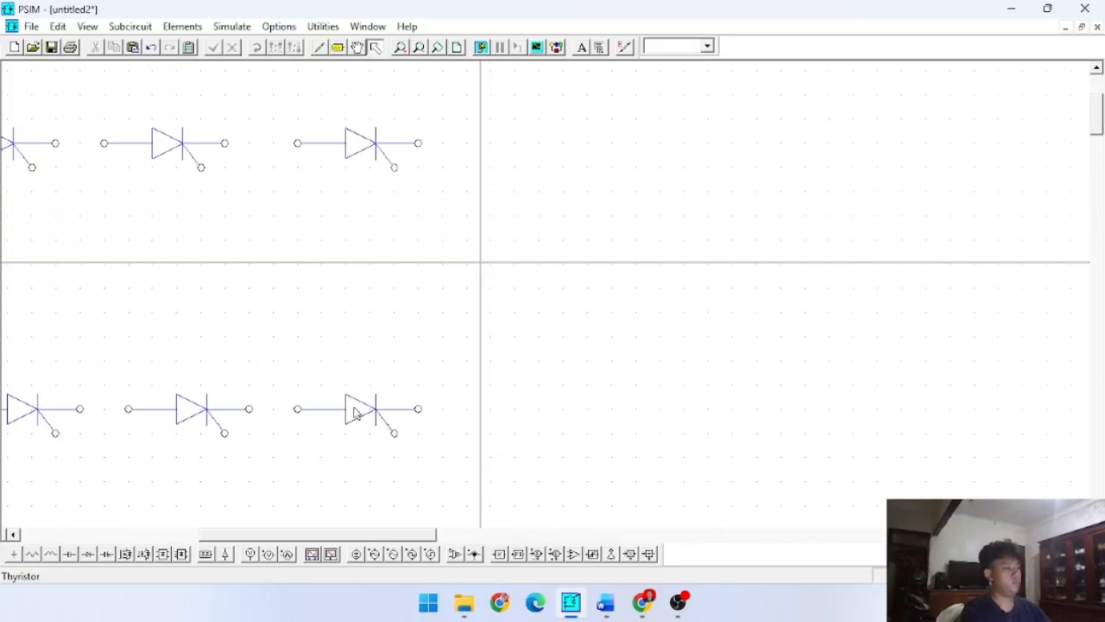
- Rotate the two leftmost thyristors upright with their cathodes facing up and align them one above the other
left_click_drag(367, 534, 268, 534)
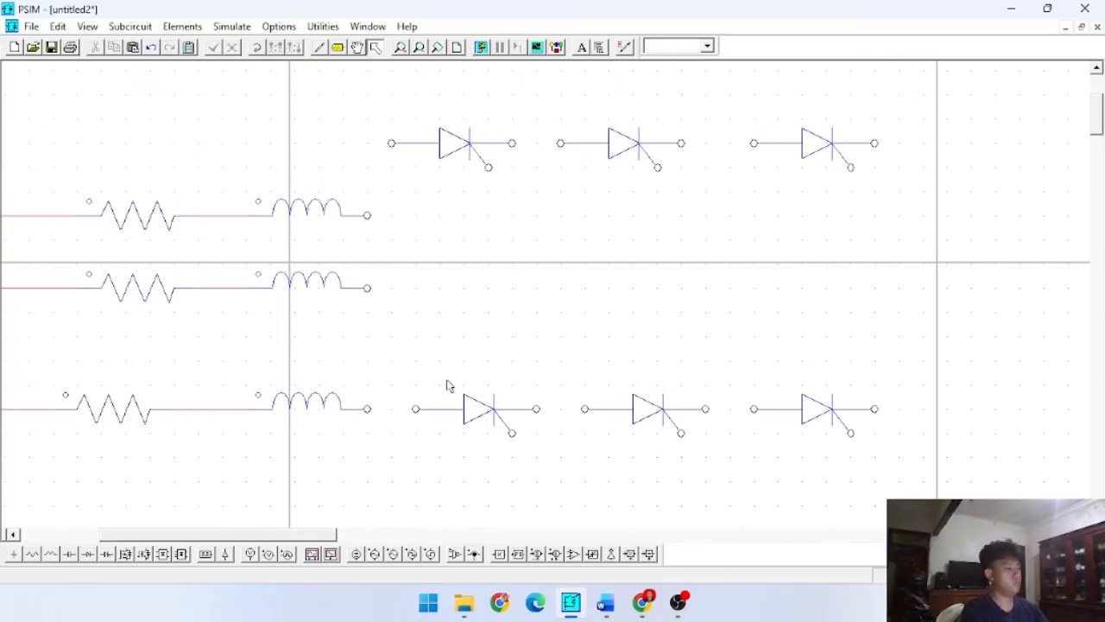
left_click(451, 386)
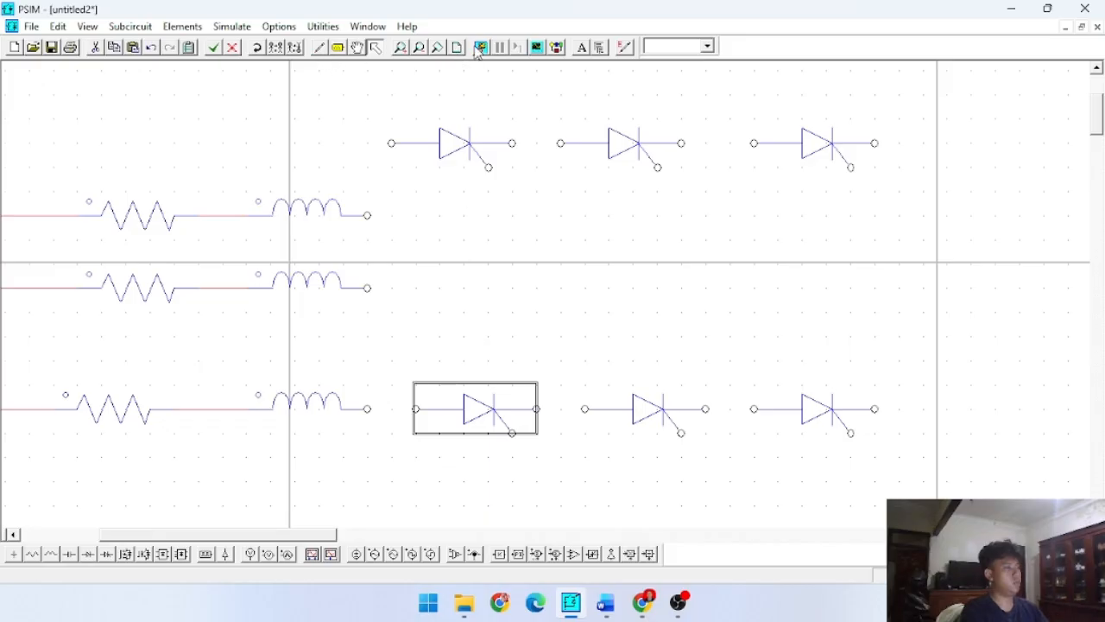
left_click(256, 48)
left_click(257, 49)
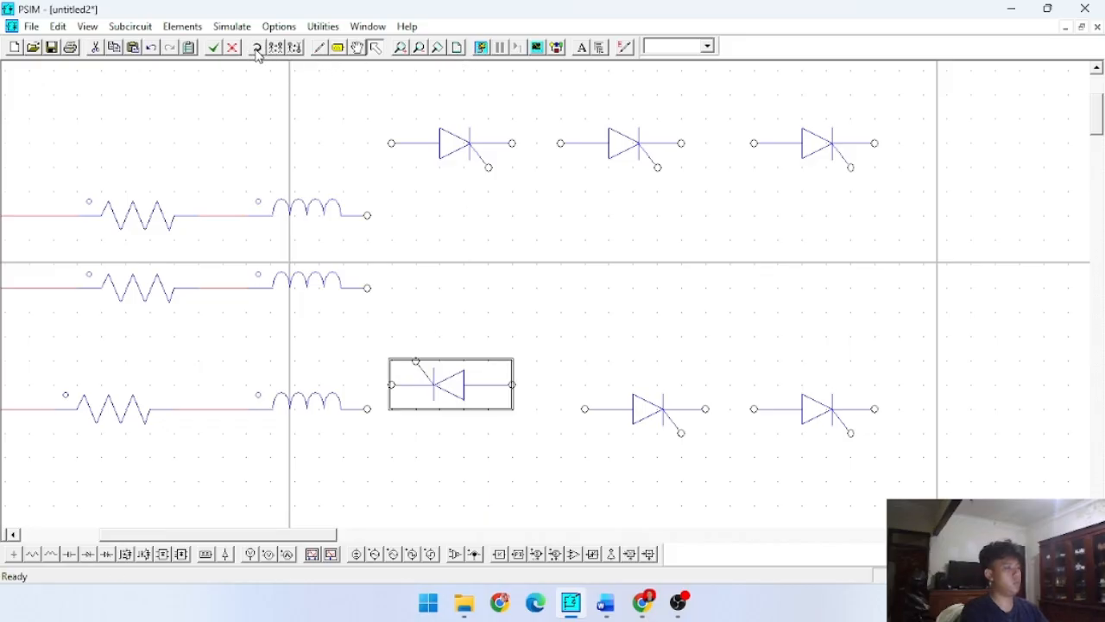
left_click(256, 48)
left_click(432, 152)
left_click(256, 48)
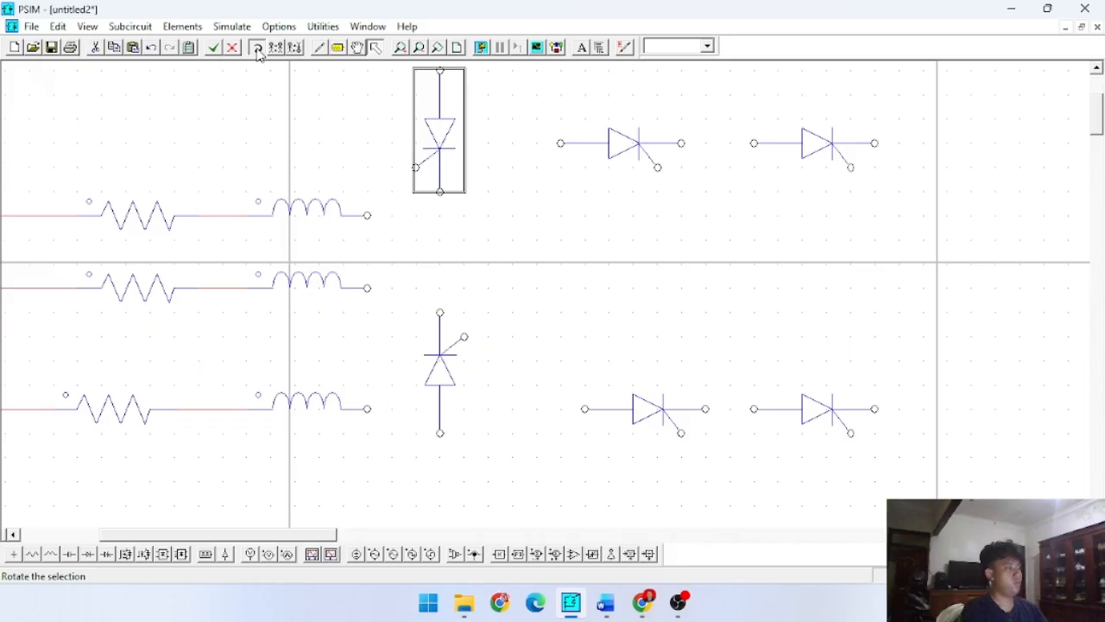
left_click(256, 49)
left_click(256, 48)
left_click_drag(422, 136, 433, 164)
- Wire the anode of the upper leftmost thyristor to the cathode of the thyristor below it
left_click(318, 47)
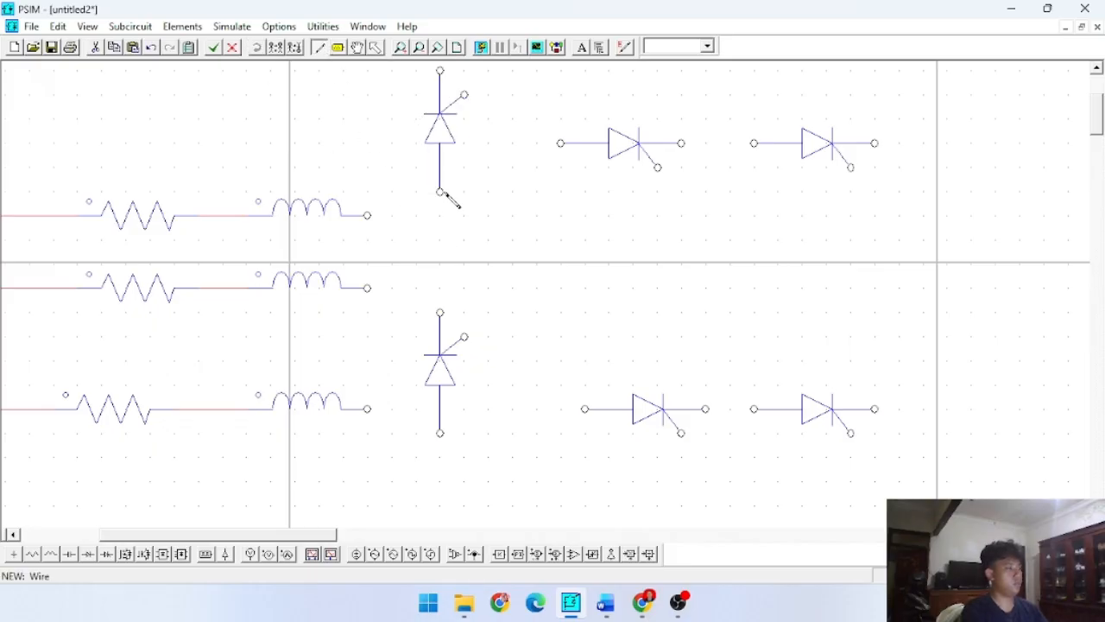
left_click_drag(446, 312, 445, 311)
scroll(436, 136, "up", 3)
scroll(451, 263, "down", 3)
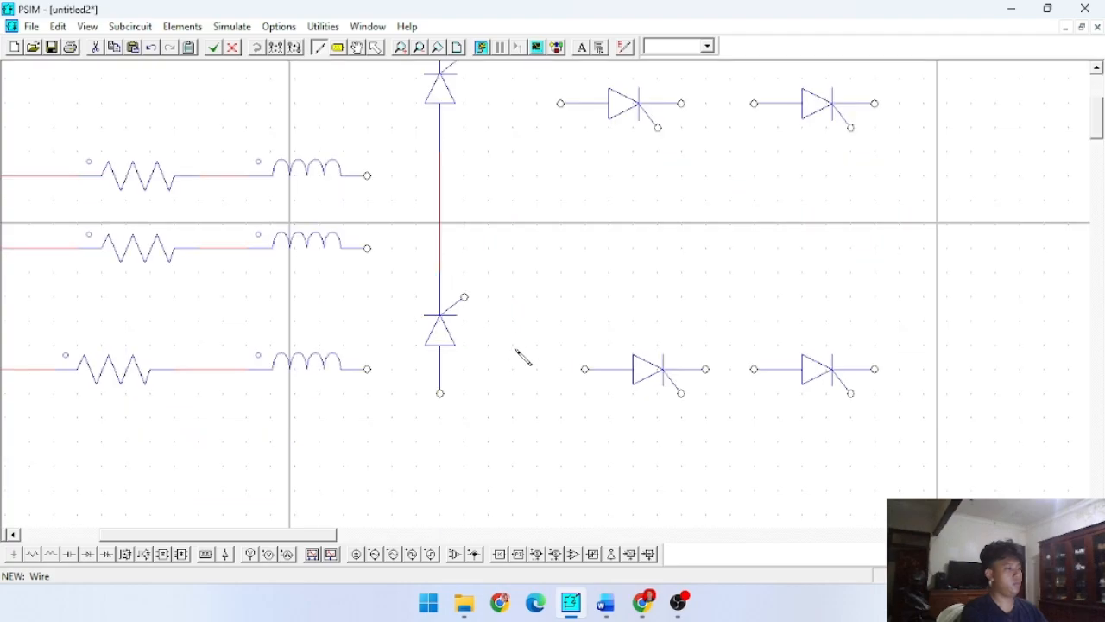
key("Escape")
- Rotate the middle pair of thyristors upright with cathodes facing up and align the lower one beneath the upper one
left_click(631, 102)
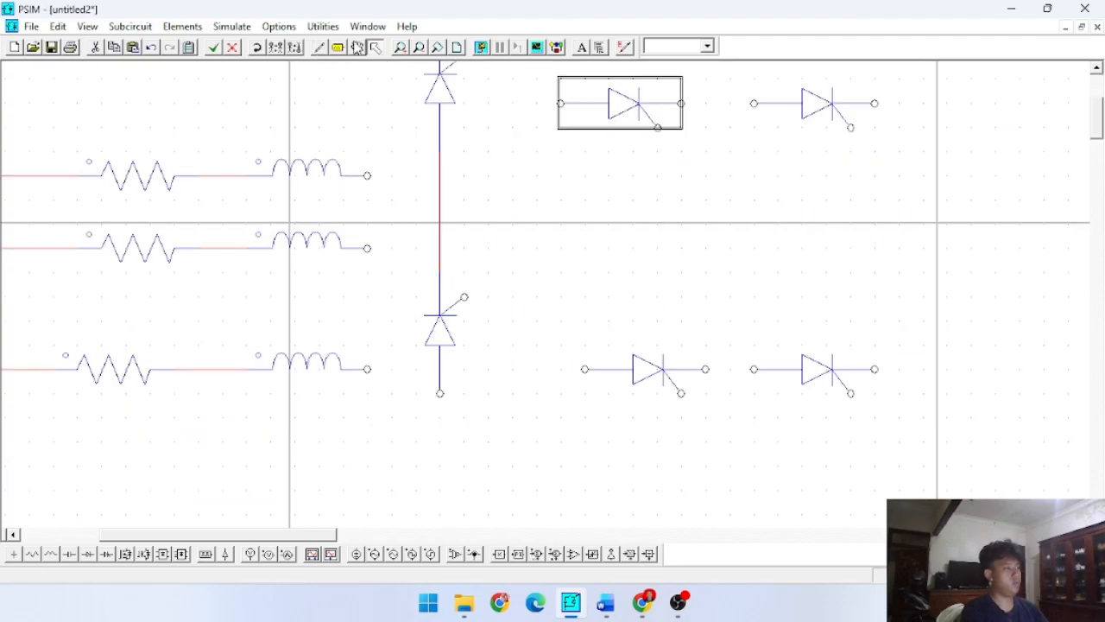
left_click(256, 49)
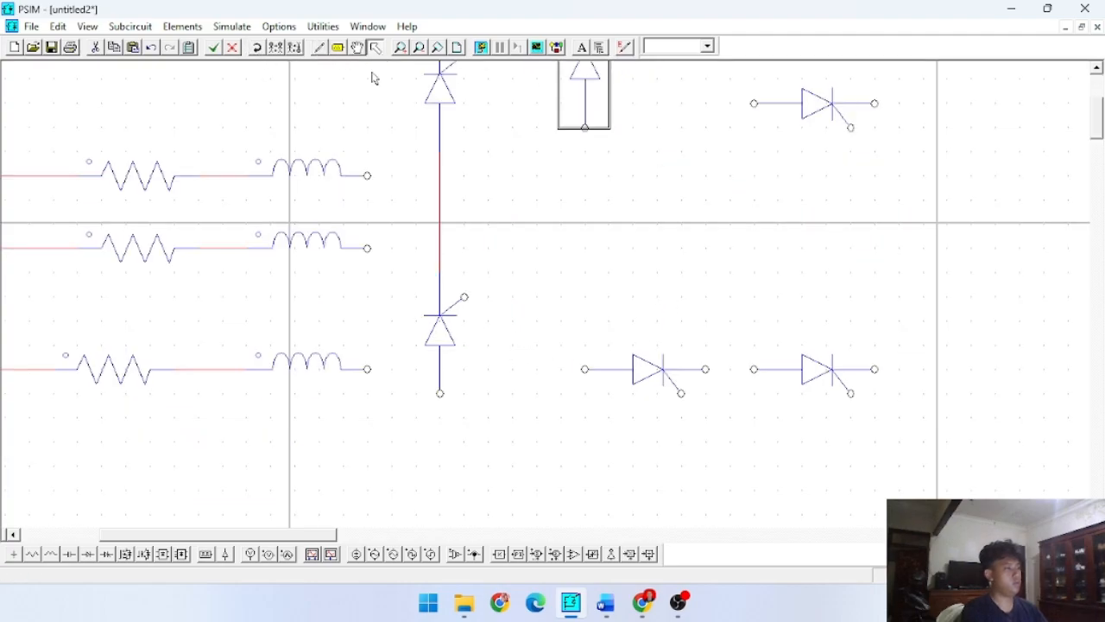
left_click(648, 398)
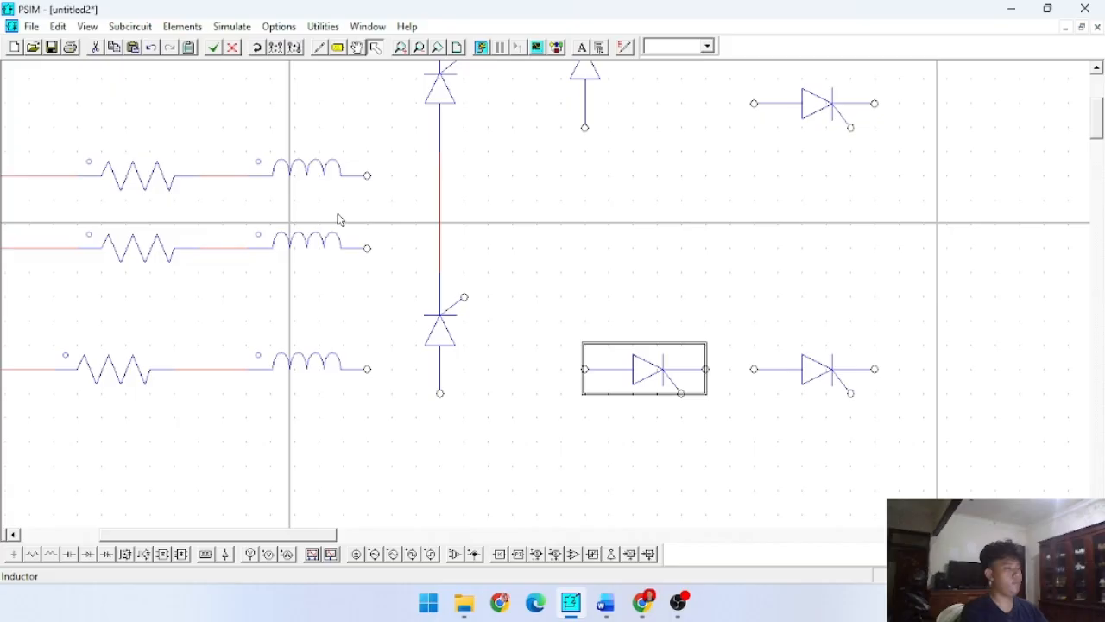
left_click(257, 48)
left_click_drag(609, 311, 584, 309)
- Rotate the rightmost pair of thyristors upright with cathodes facing up and move them next to the middle pair, vertically aligned
left_click(863, 114)
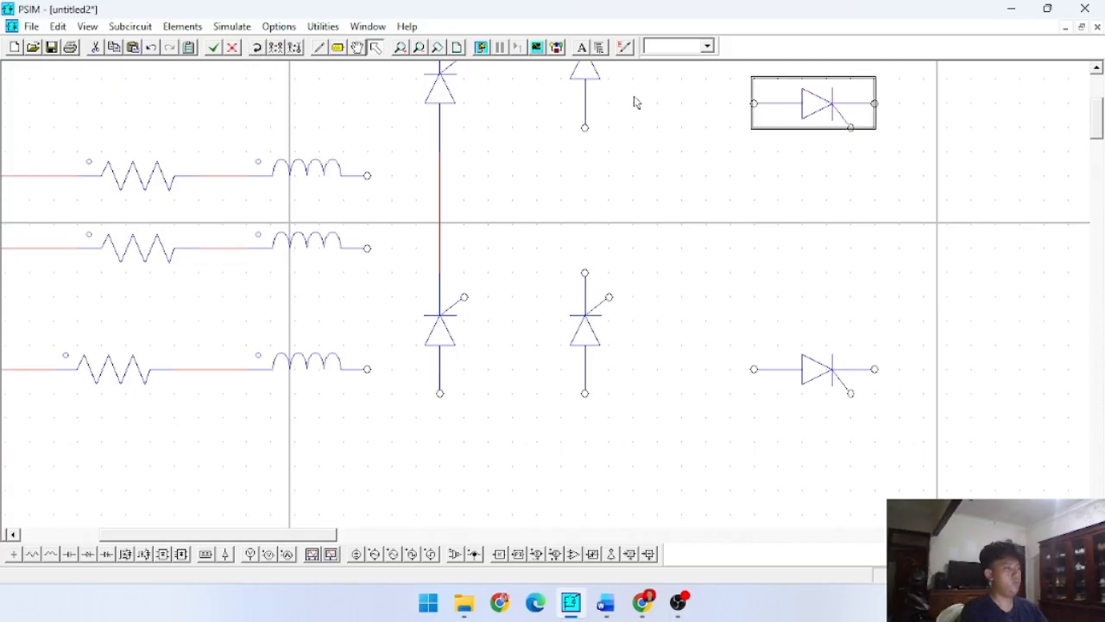
left_click(257, 49)
left_click_drag(814, 106, 682, 106)
left_click(812, 367)
left_click(260, 50)
left_click(260, 50)
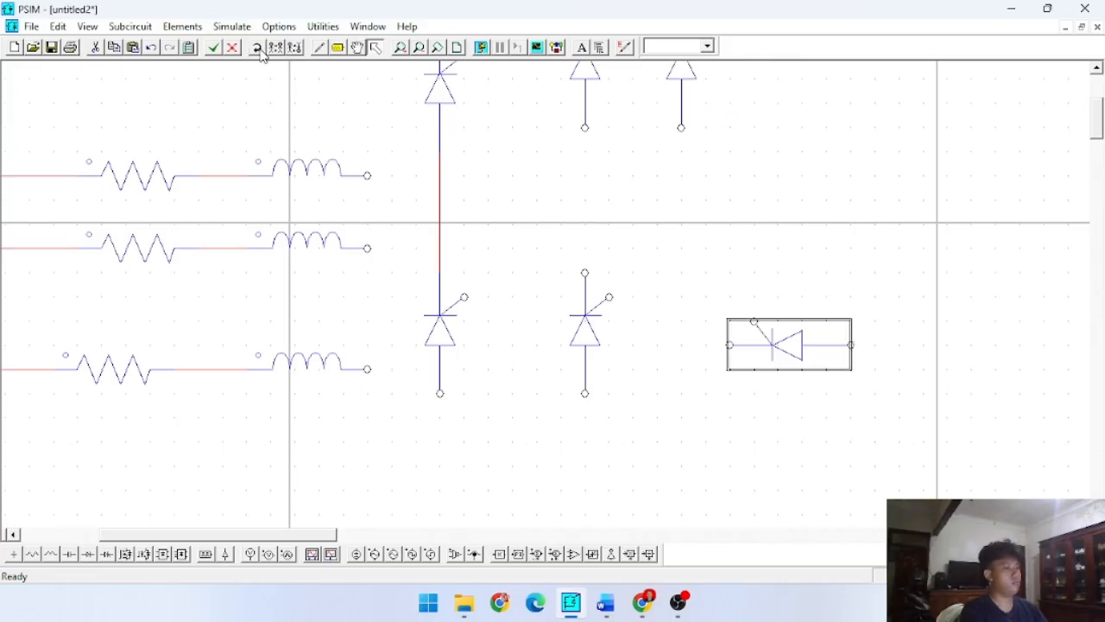
left_click(260, 50)
left_click_drag(761, 341, 656, 330)
left_click(582, 215)
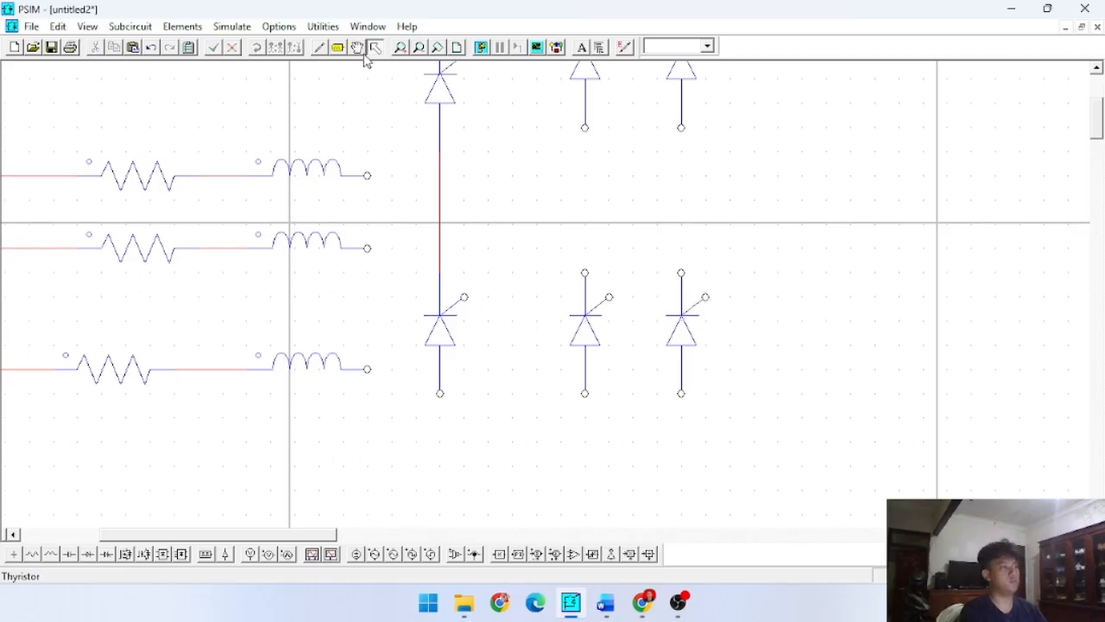
- Wire the upper thyristor to the lower one in both the middle and the rightmost legs
left_click(318, 47)
scroll(723, 222, "up", 3)
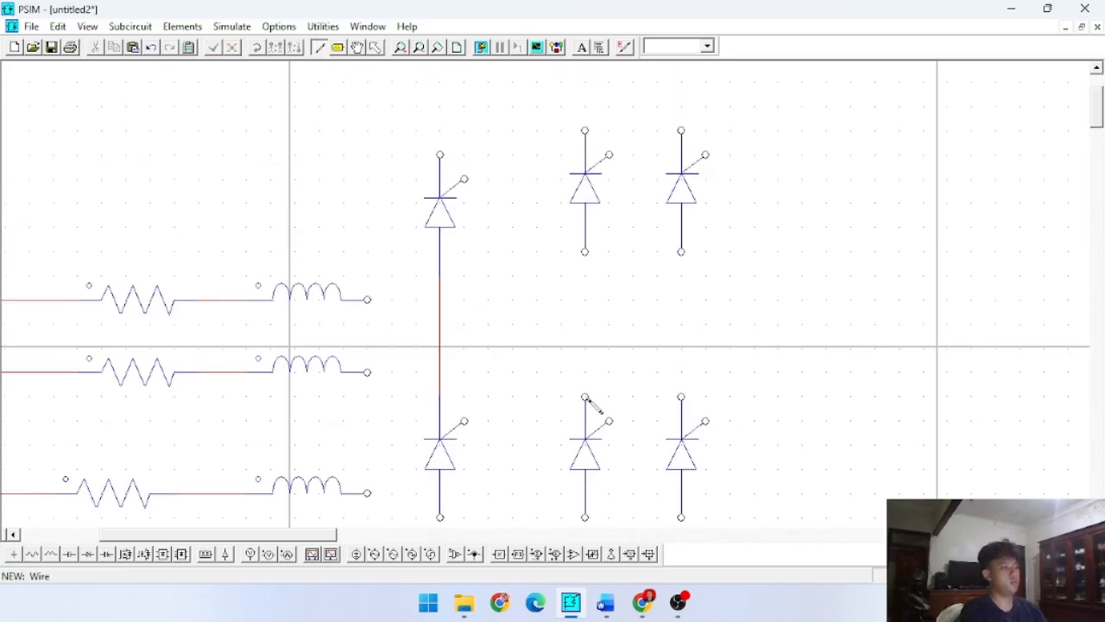
left_click_drag(586, 397, 585, 276)
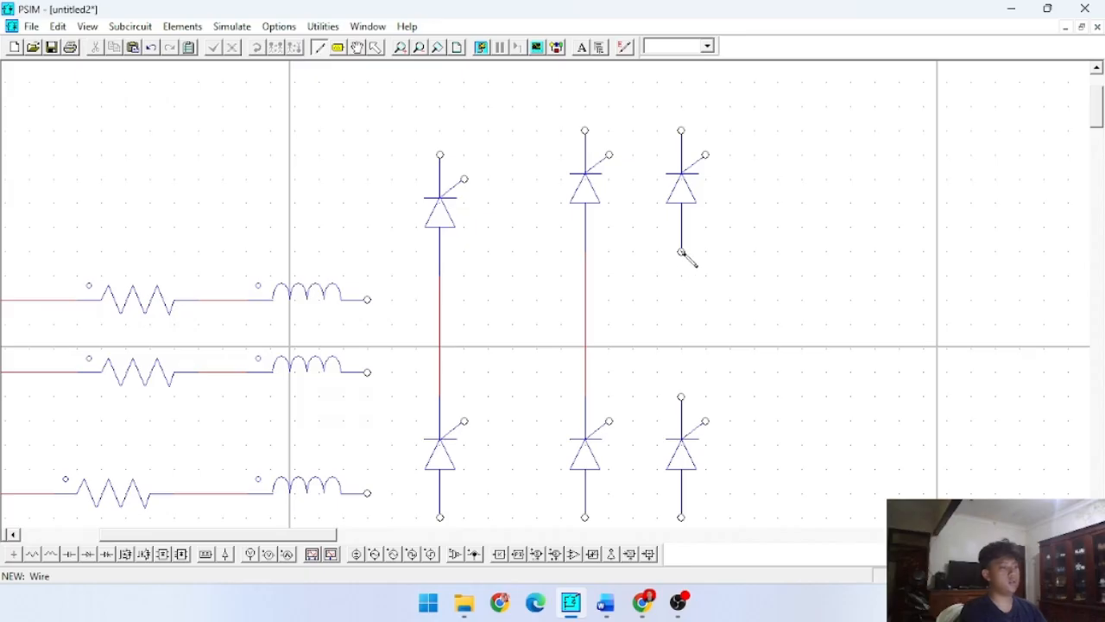
mouse_move(682, 252)
left_mouse_down()
mouse_move(684, 414)
mouse_move(682, 397)
left_mouse_up()
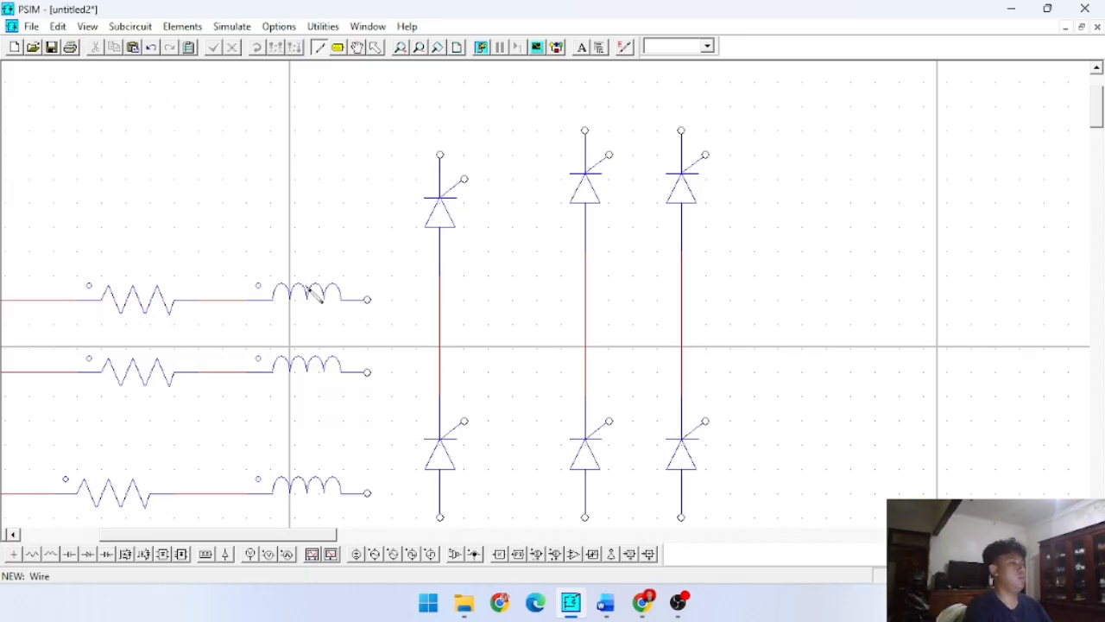
- Place a horizontal capacitor to the right of the thyristor legs and a horizontal current probe above it, near the upper thyristors
scroll(467, 369, "down", 3)
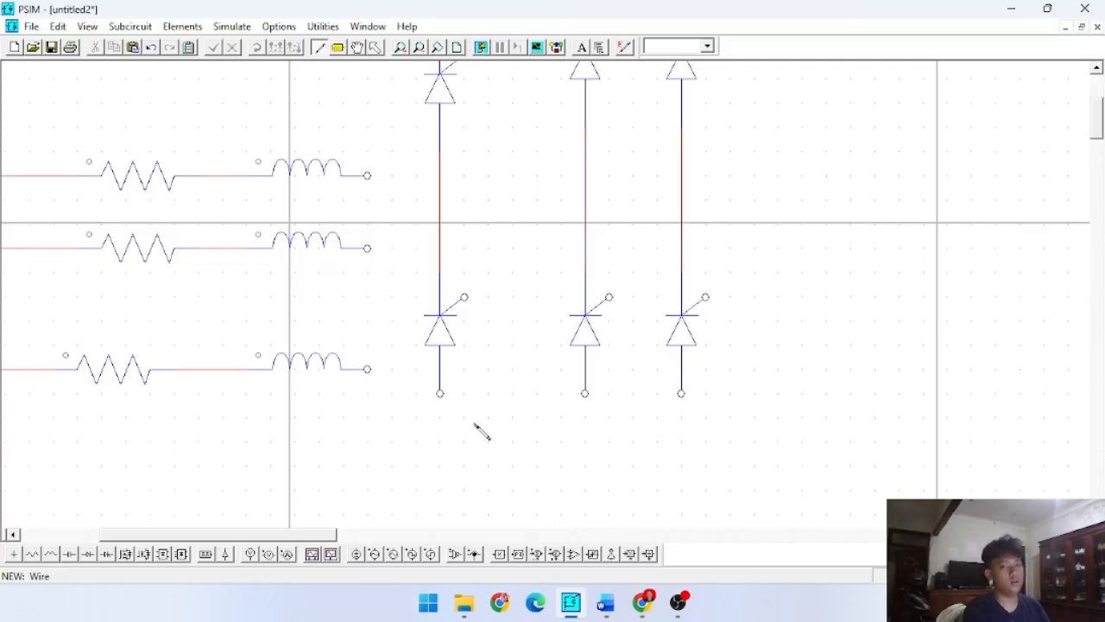
scroll(604, 345, "up", 2)
scroll(560, 360, "down", 2)
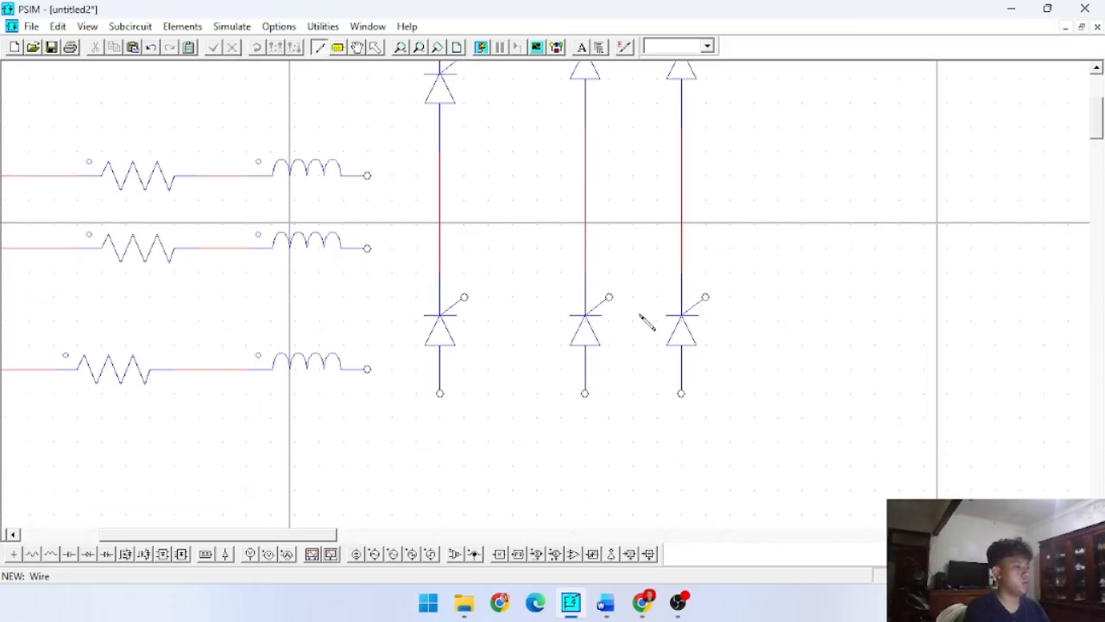
scroll(646, 316, "up", 1)
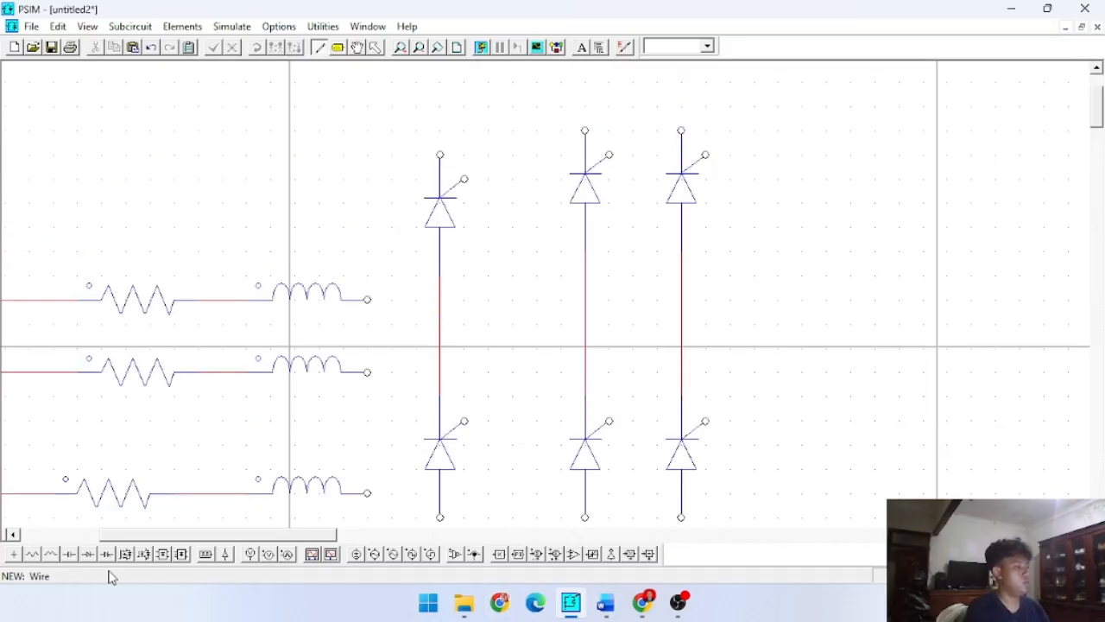
left_click(69, 553)
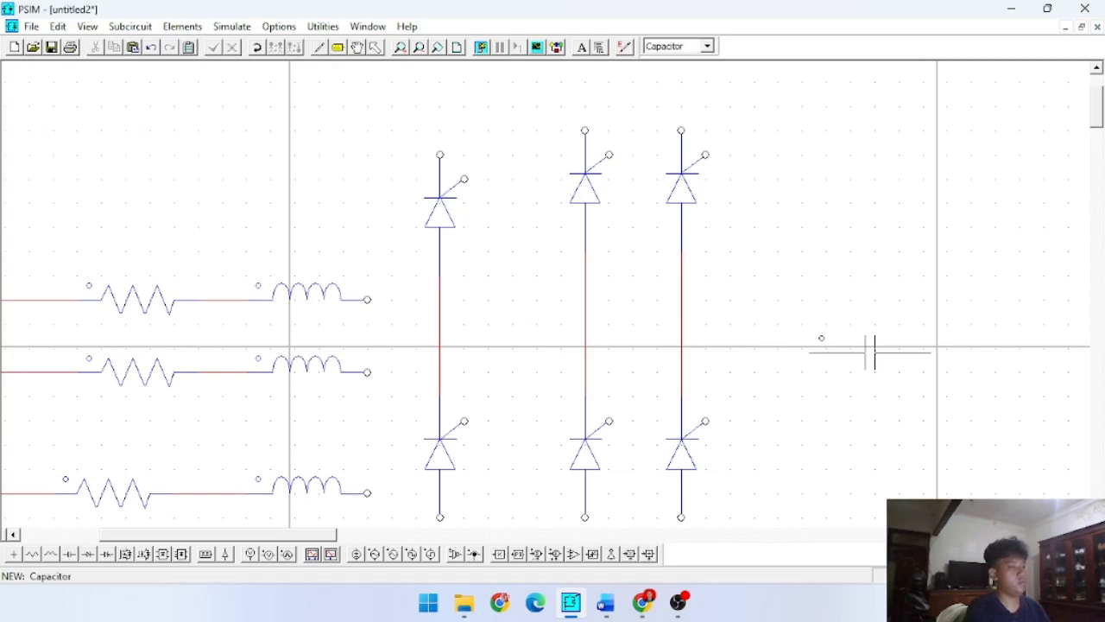
left_click(887, 348)
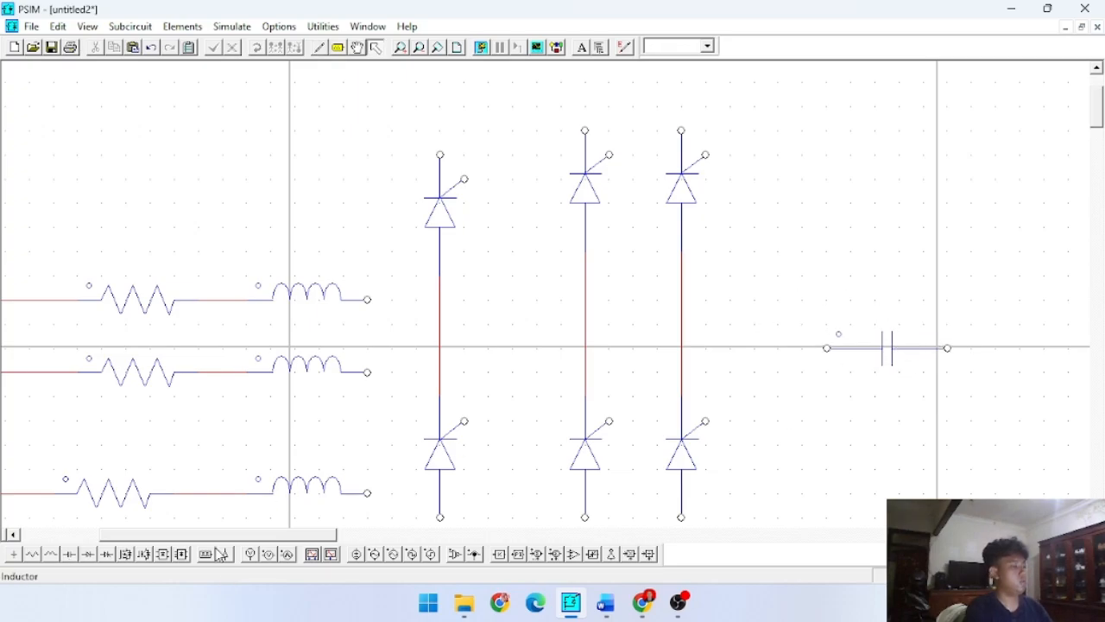
left_click(287, 554)
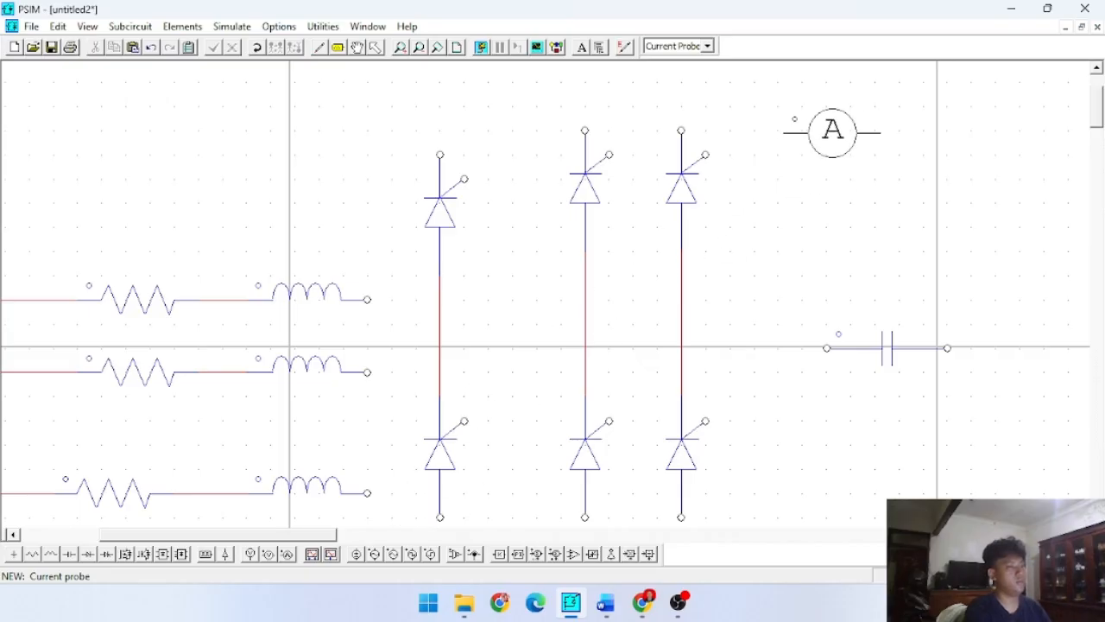
left_click(831, 131)
scroll(948, 290, "down", 3)
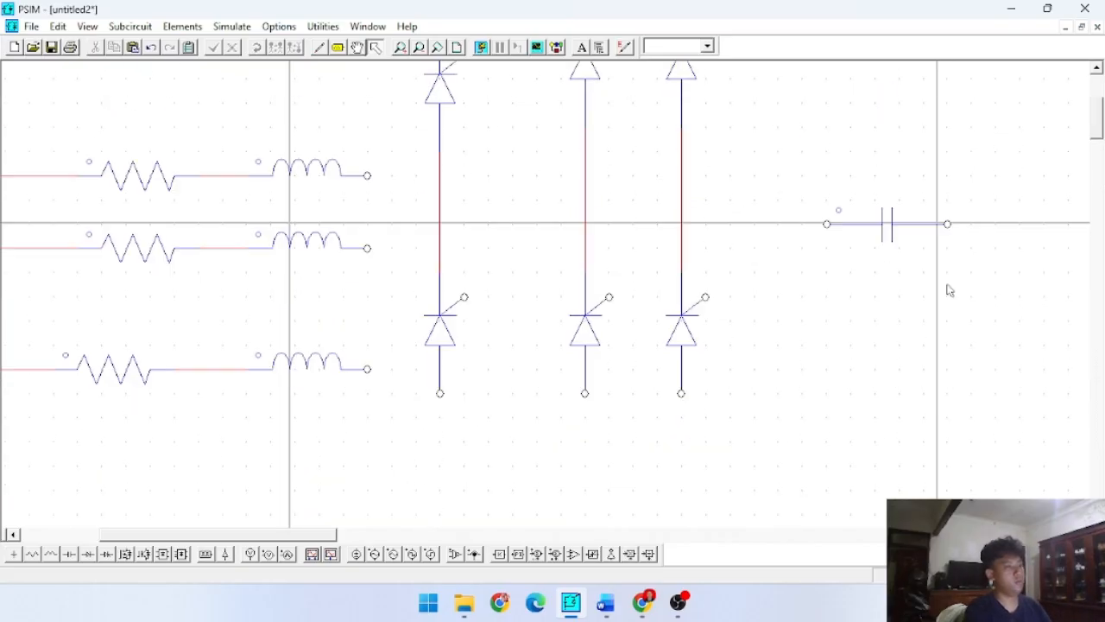
- Place a two-node voltage probe to the right of the capacitor and rotate it to vertical
left_click_drag(321, 537, 440, 535)
scroll(486, 291, "up", 6)
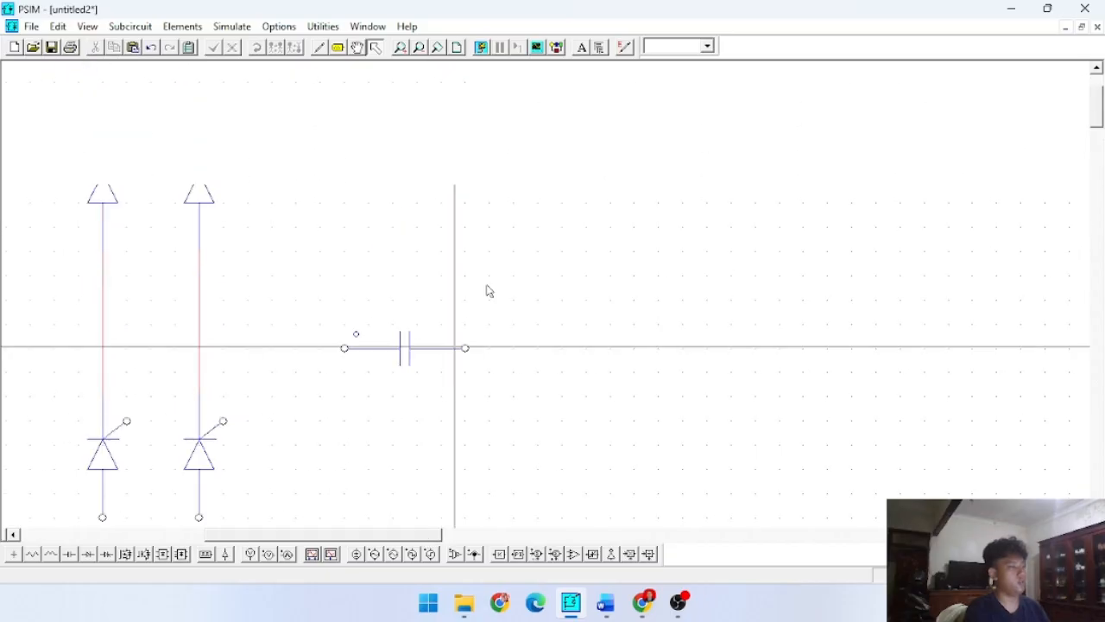
left_click(268, 553)
left_click(692, 473)
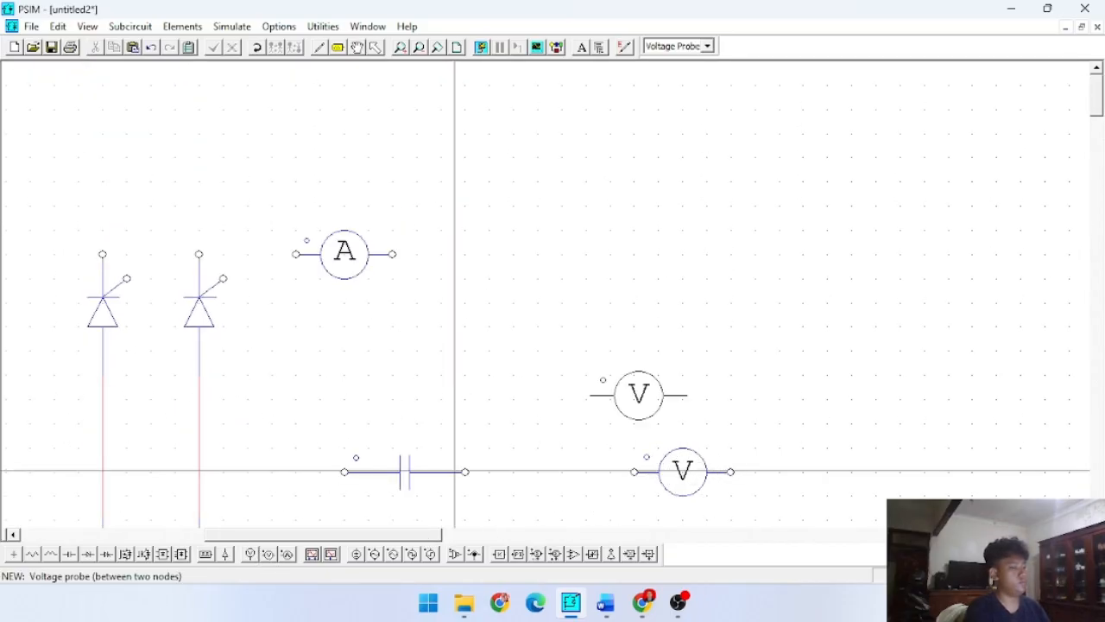
key("Escape")
left_click(700, 486)
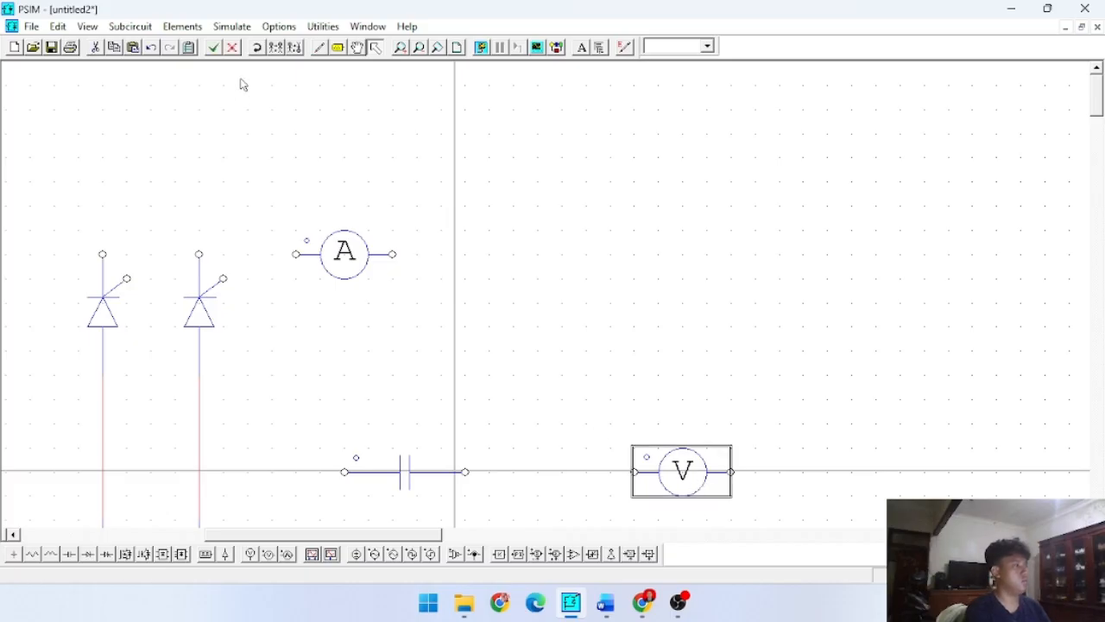
left_click(255, 49)
scroll(440, 229, "down", 3)
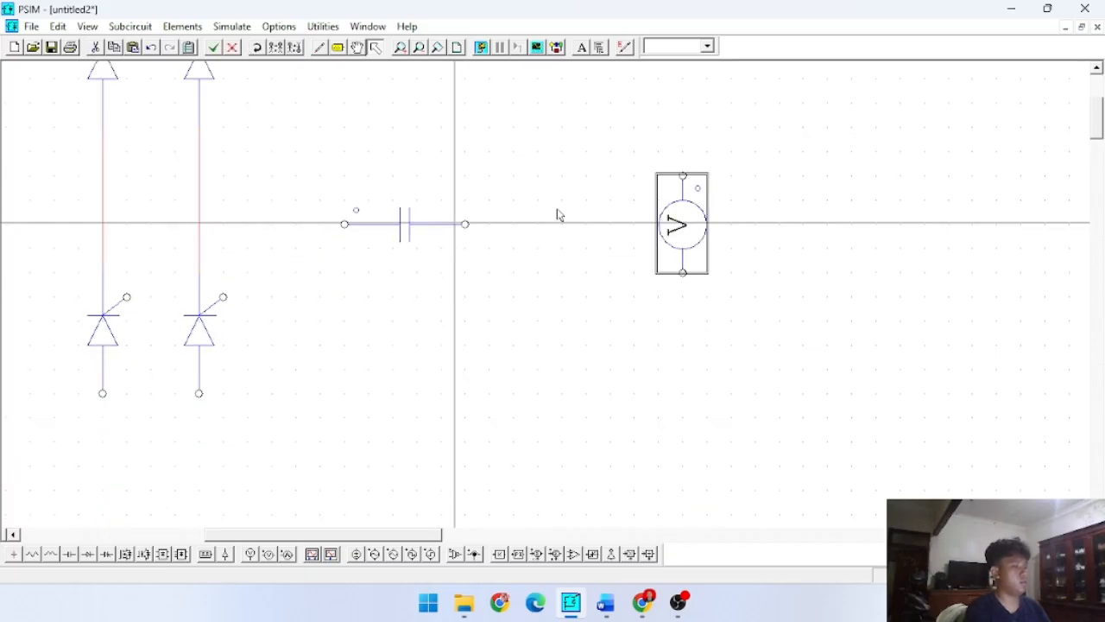
scroll(468, 202, "up", 3)
scroll(322, 108, "down", 2)
scroll(284, 244, "up", 2)
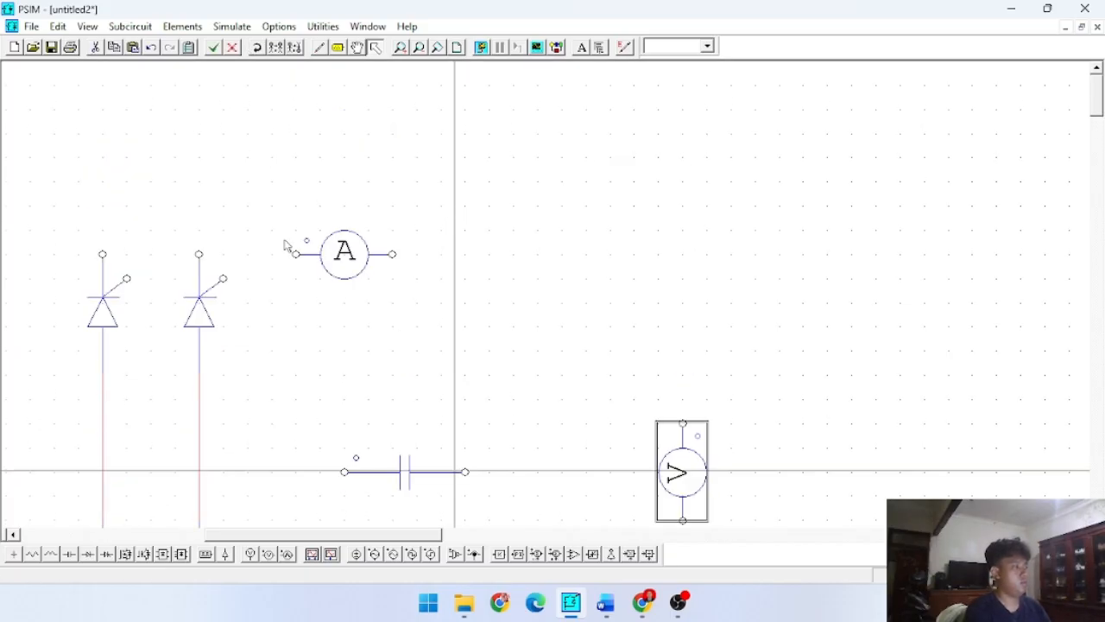
left_click_drag(275, 533, 171, 533)
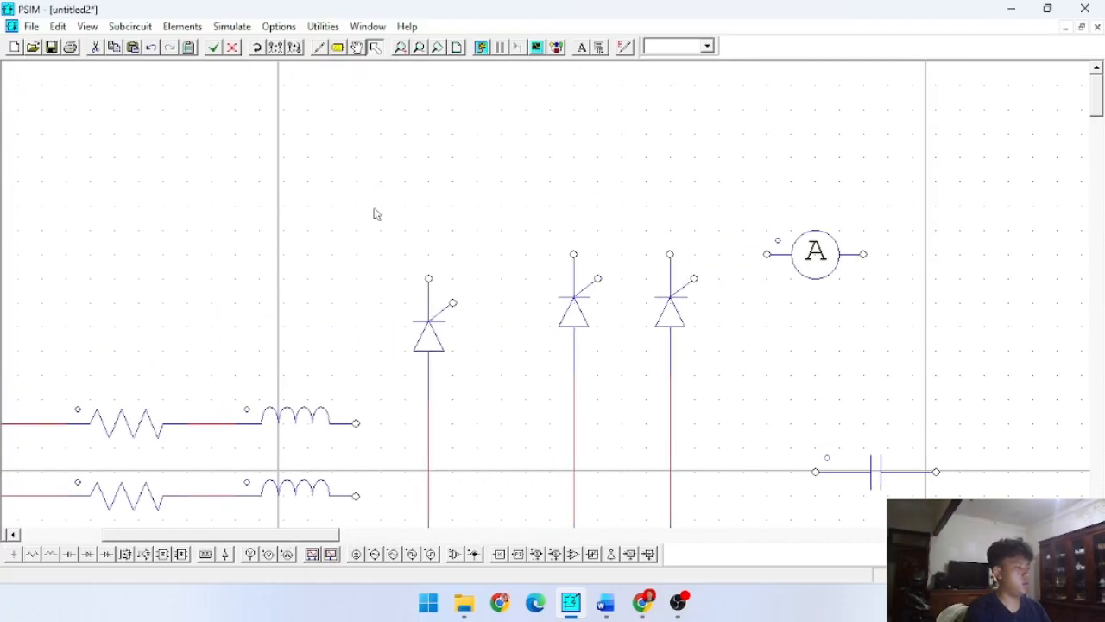
- Try to wire the left leg's upper thyristor cathode horizontally across to the middle leg
left_click(320, 48)
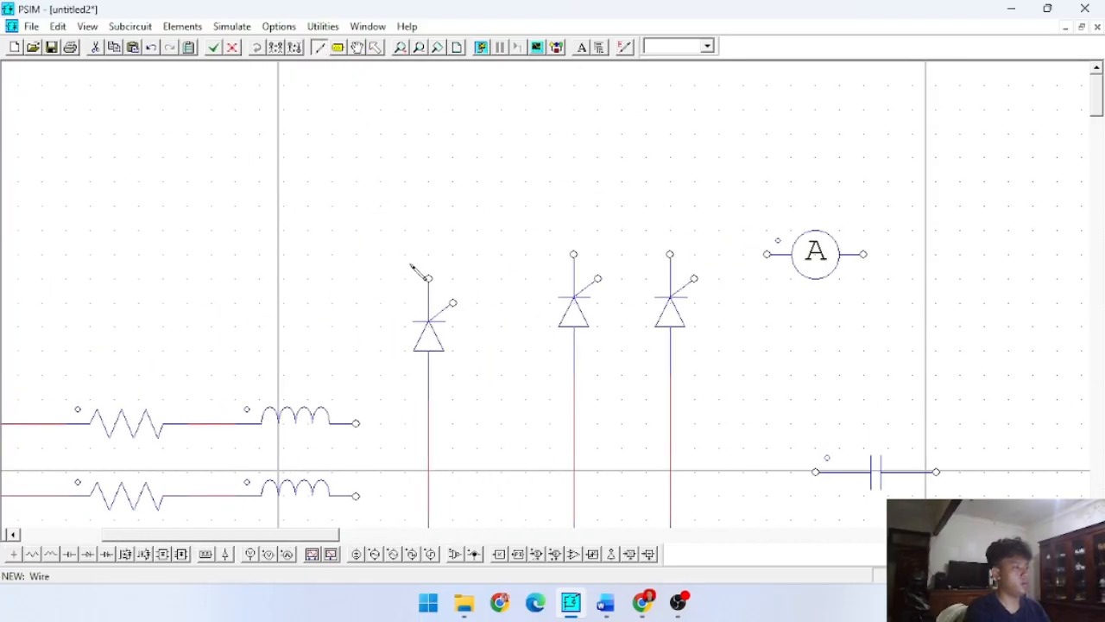
left_click_drag(429, 278, 548, 259)
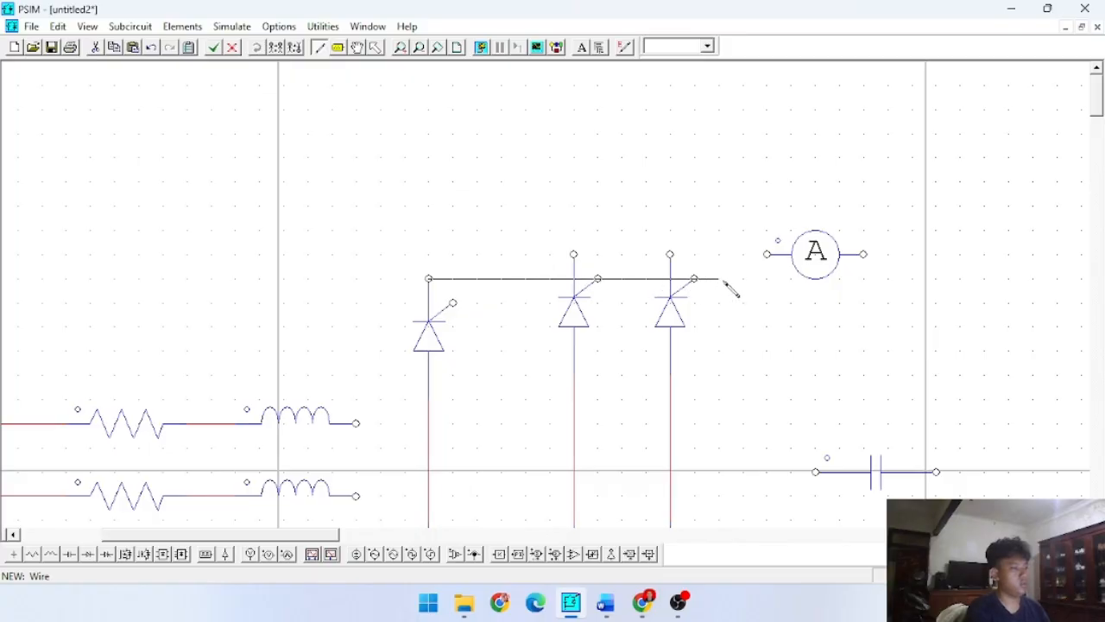
left_click_drag(725, 283, 574, 279)
key("Escape")
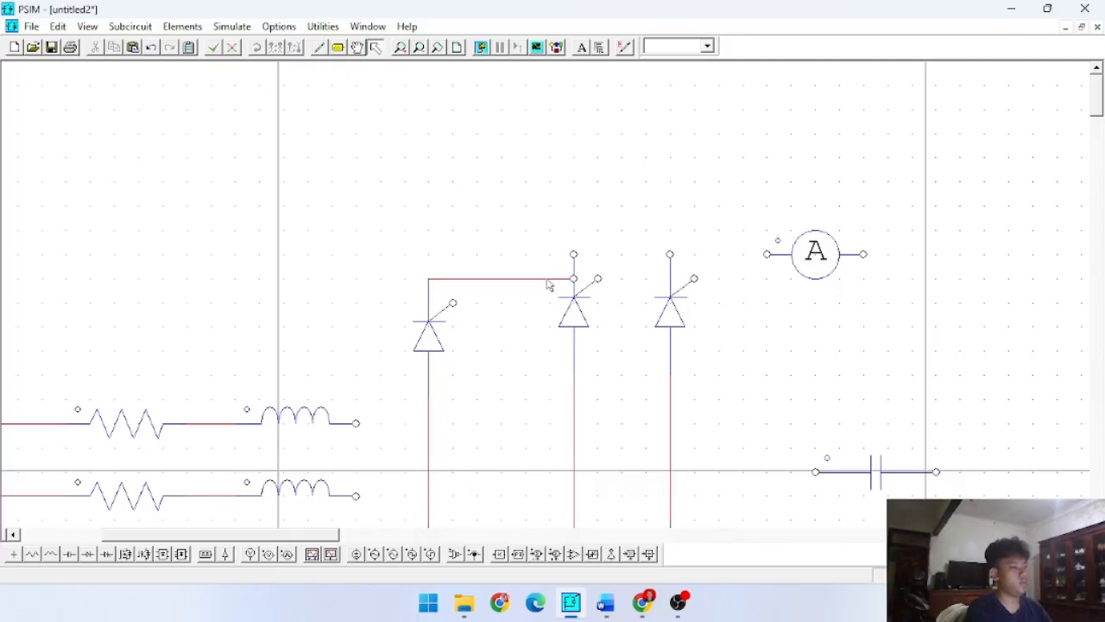
double_click(429, 317)
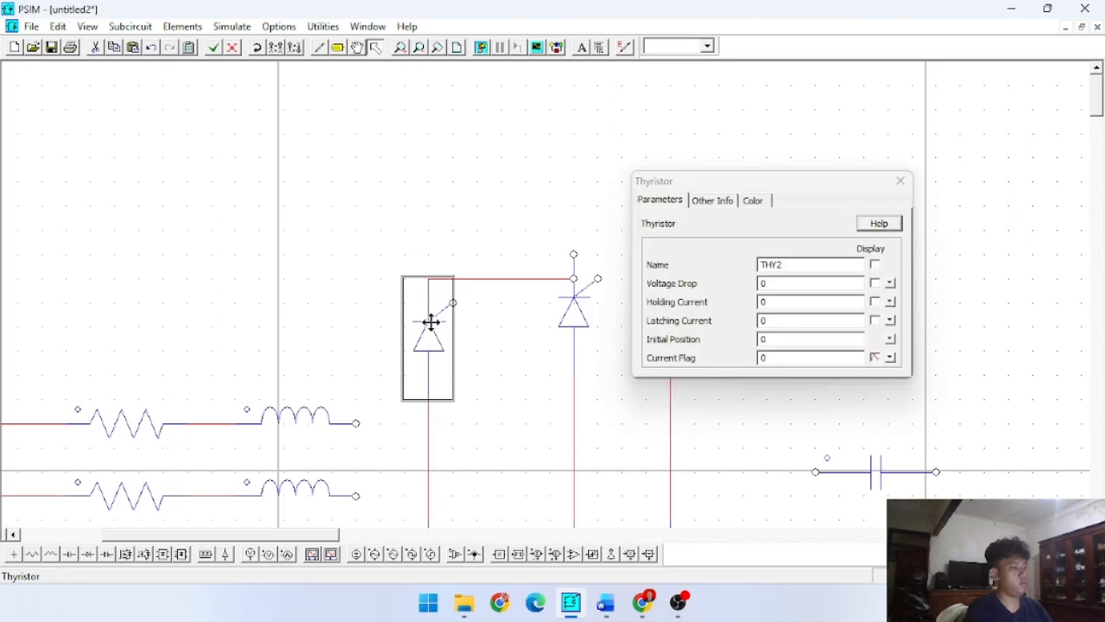
left_click(898, 182)
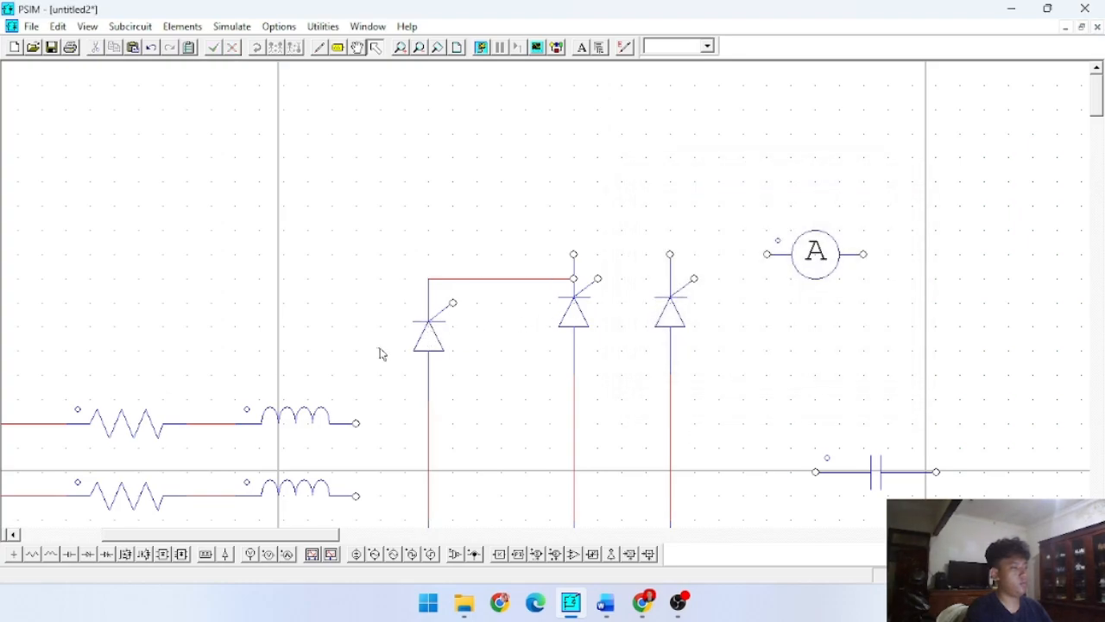
- Move the left leg's upper thyristor up level with the other two and delete the horizontal wire running to the middle leg
left_click(416, 344)
left_click_drag(415, 343, 424, 320)
left_click(424, 321)
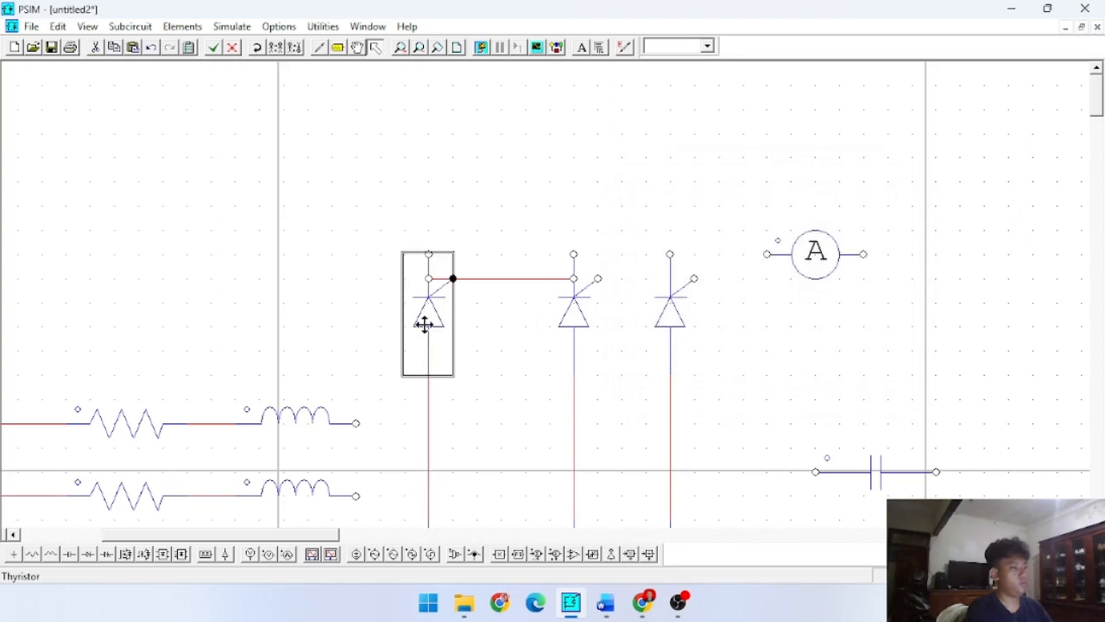
left_click(532, 278)
key("Delete")
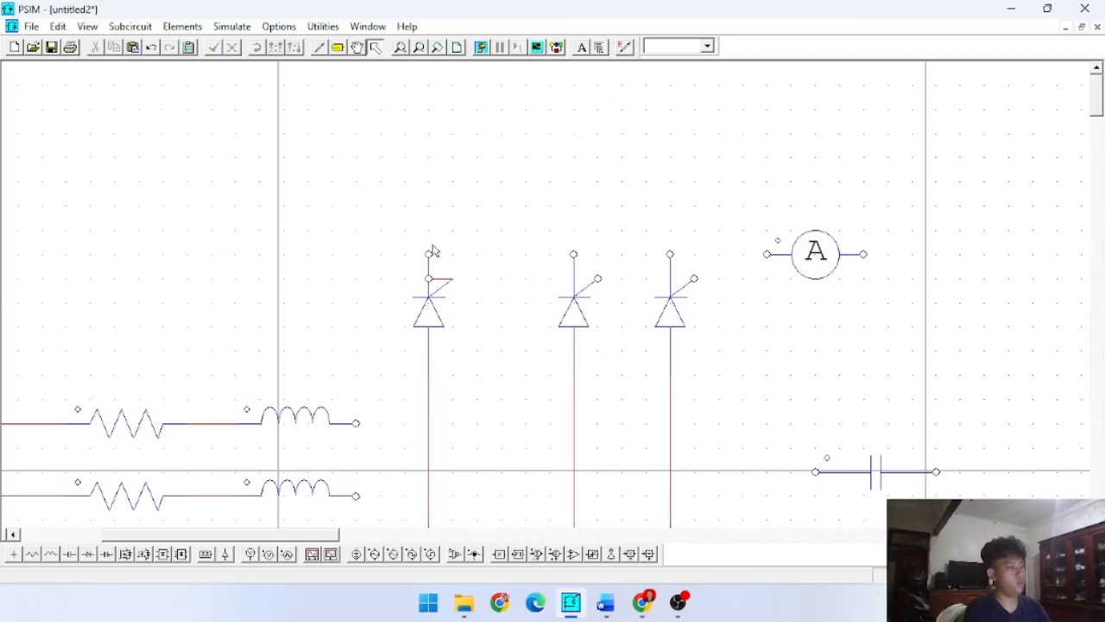
- Replace the left leg's upper thyristor with a copy of the middle leg's upper thyristor, aligned in the same row
left_click(447, 288)
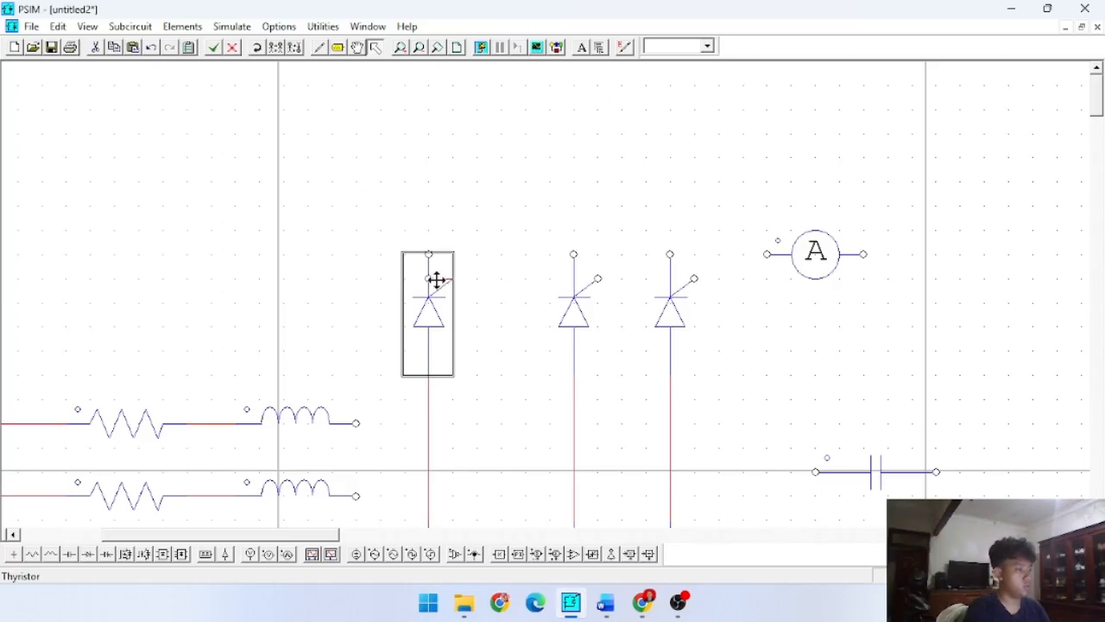
key("Delete")
key("Delete")
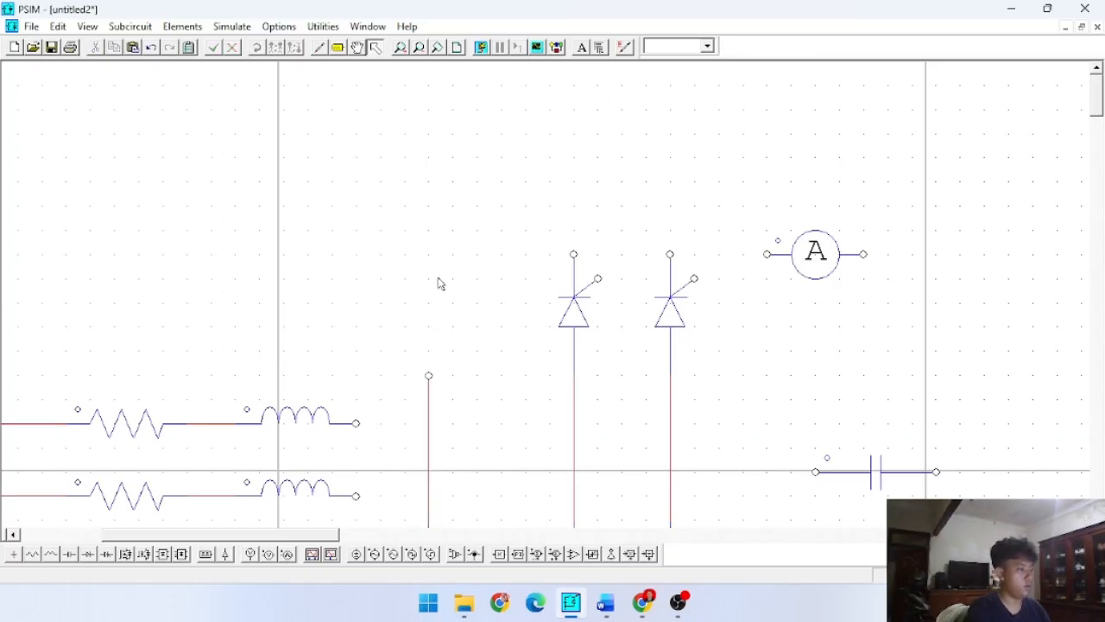
left_click(587, 313)
key("ctrl+c")
key("ctrl+v")
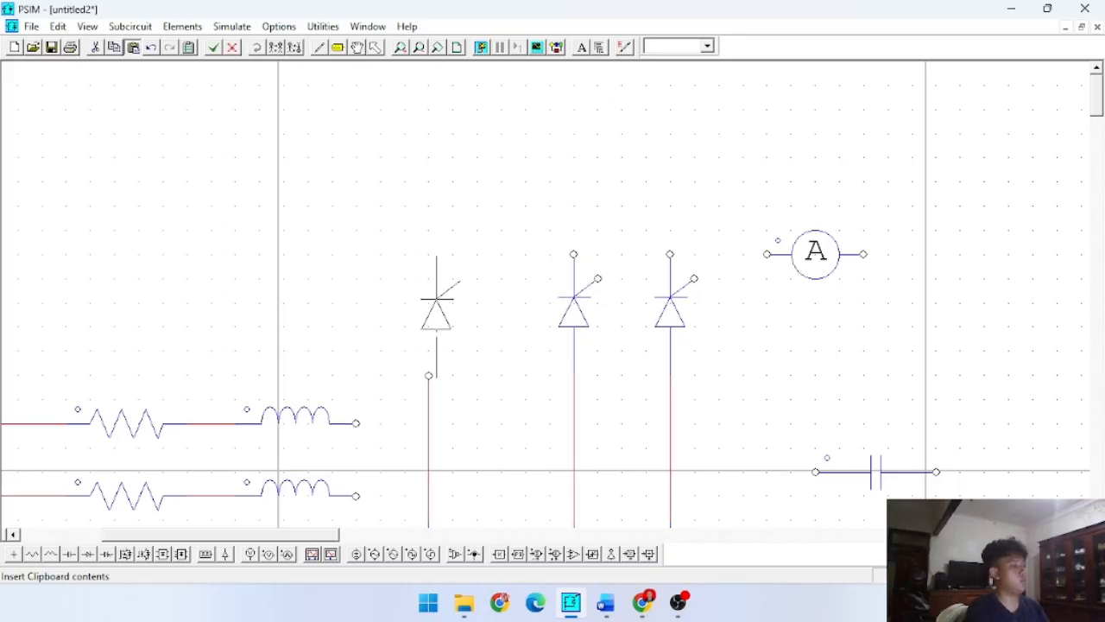
left_click(432, 285)
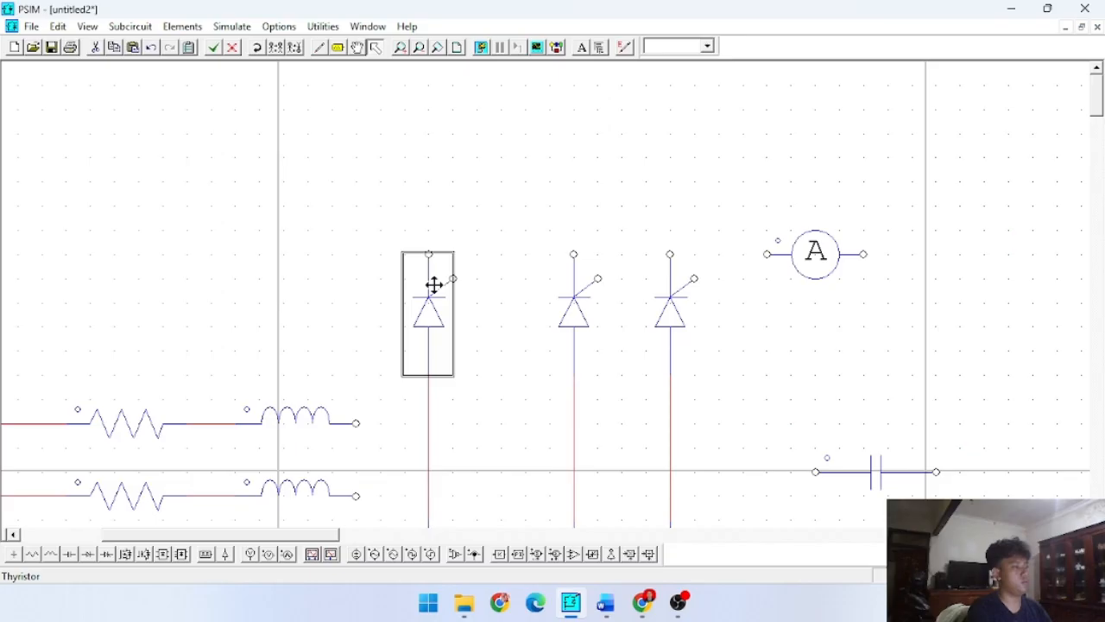
- Wire the cathodes of the three upper thyristors together and on to the current probe's input
left_click(348, 75)
left_click(319, 47)
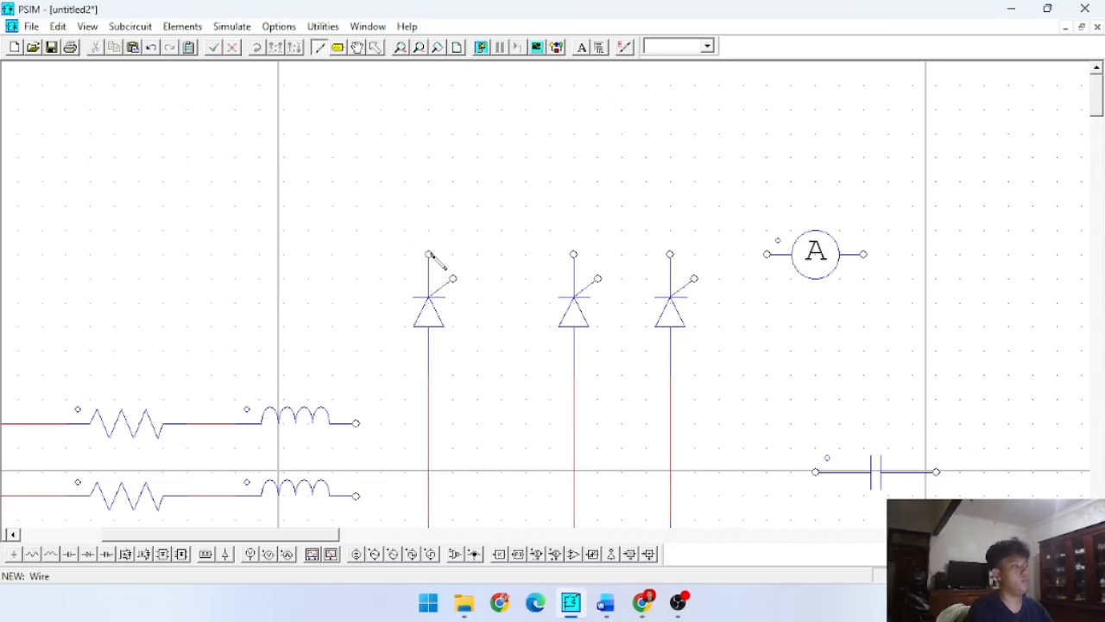
left_click_drag(429, 254, 670, 254)
left_click_drag(767, 259, 769, 256)
key("Escape")
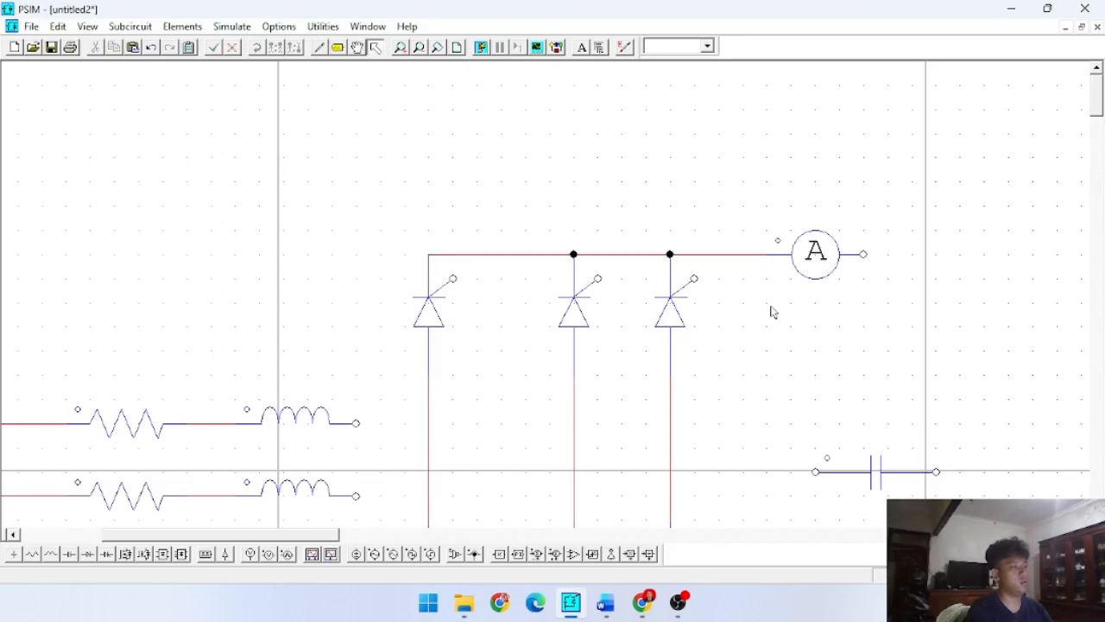
- Rotate the capacitor to vertical so it lines up below the current probe's output
scroll(862, 267, "down", 3)
left_click(867, 343)
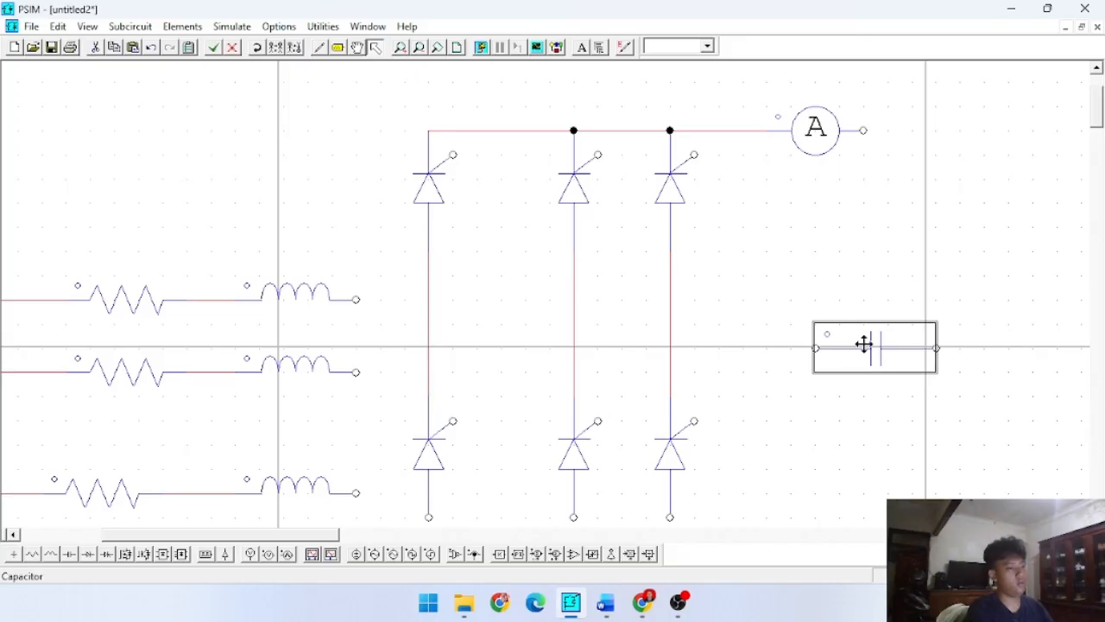
left_click(261, 49)
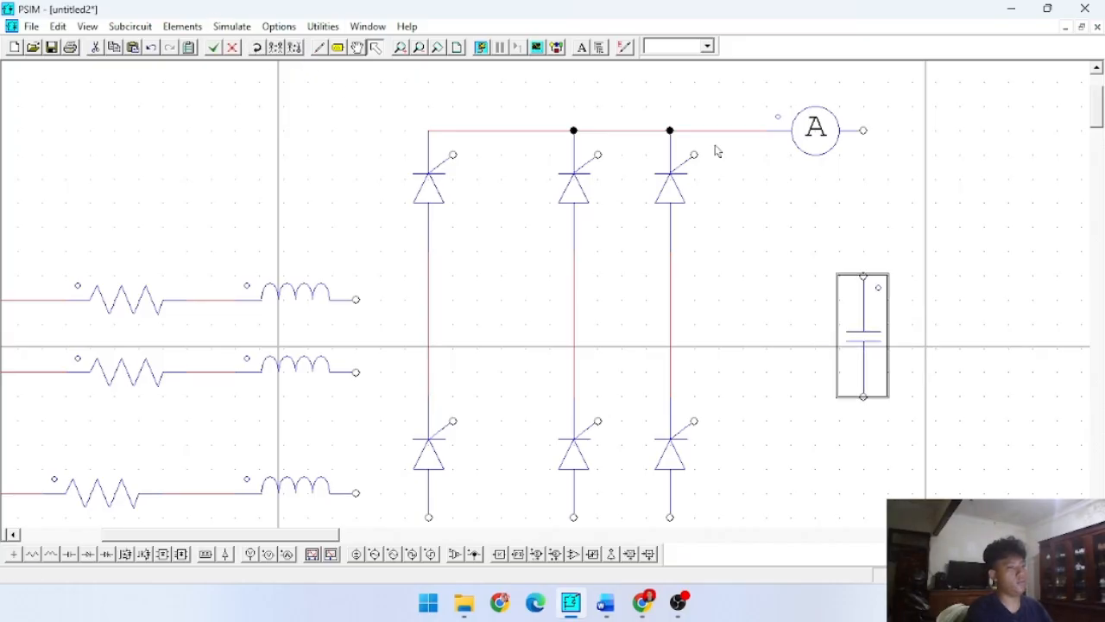
- Wire the current probe's output to the capacitor's upper end and its lower end to the anodes of the three lower thyristors
left_click(318, 47)
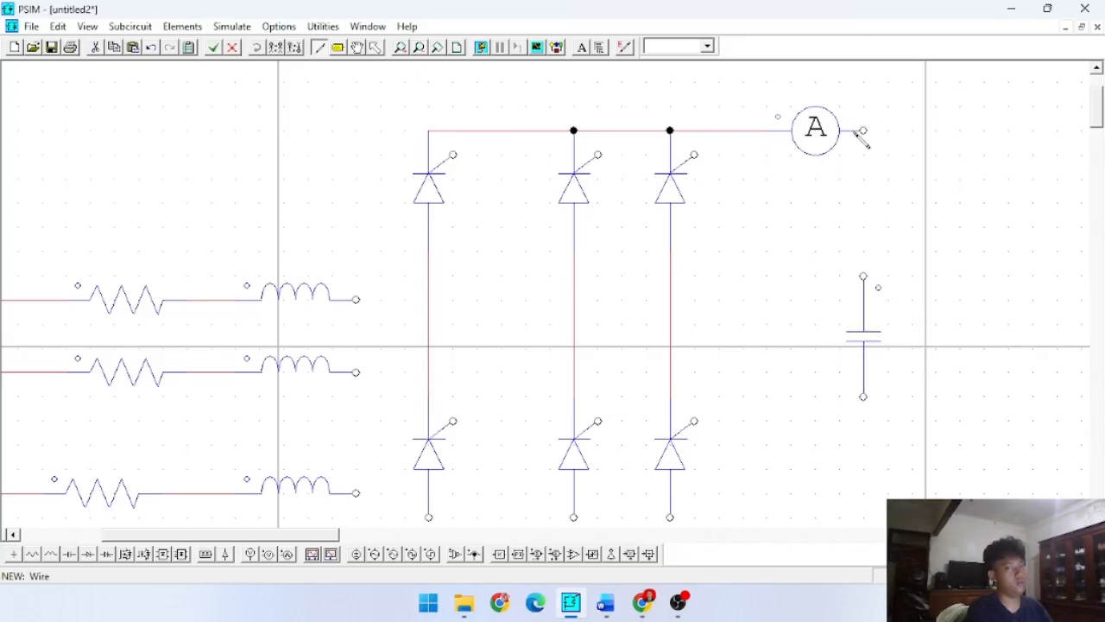
mouse_move(863, 131)
left_mouse_down()
mouse_move(858, 382)
mouse_move(459, 406)
mouse_move(428, 394)
left_mouse_up()
scroll(863, 307, "down", 3)
scroll(868, 208, "up", 3)
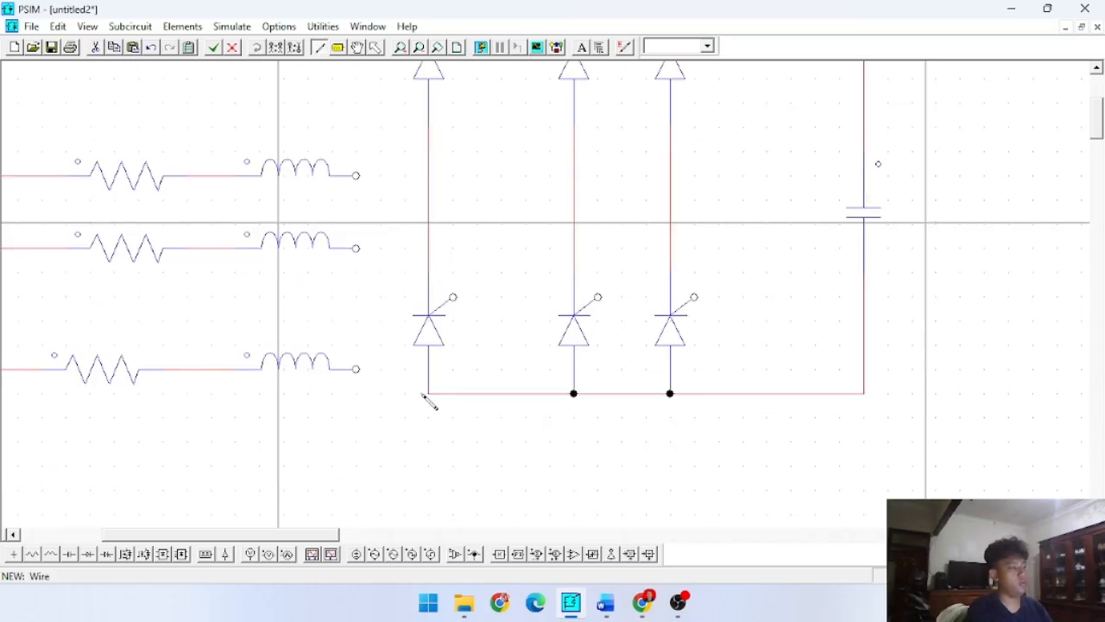
scroll(396, 236, "up", 3)
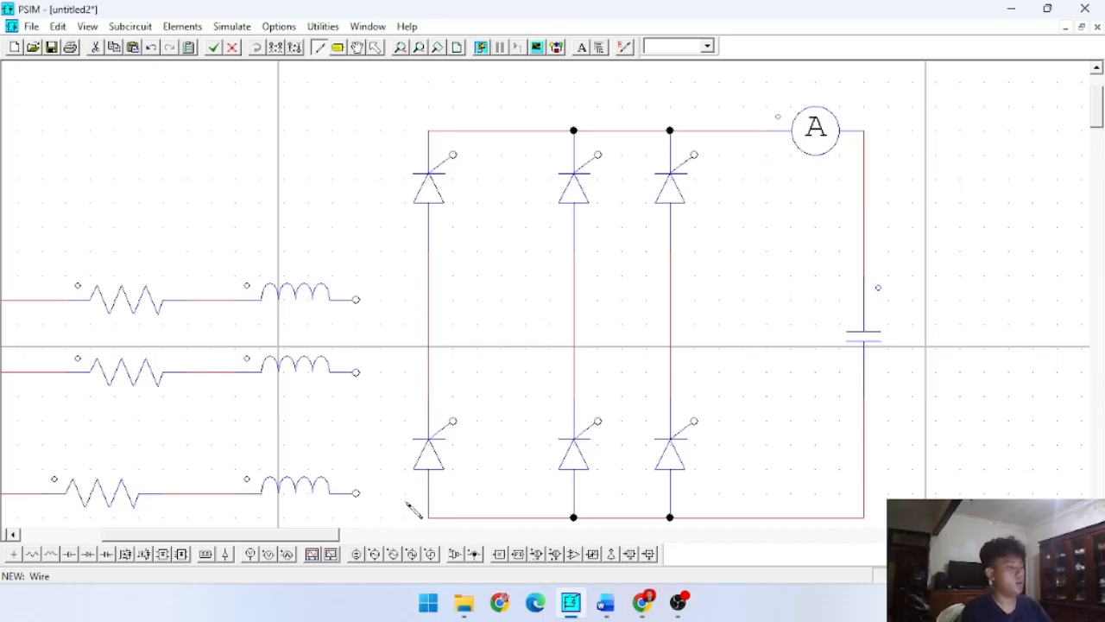
- Wire the first, second and third phase inductors to the left, middle and right thyristor legs respectively
left_click_drag(303, 544, 232, 541)
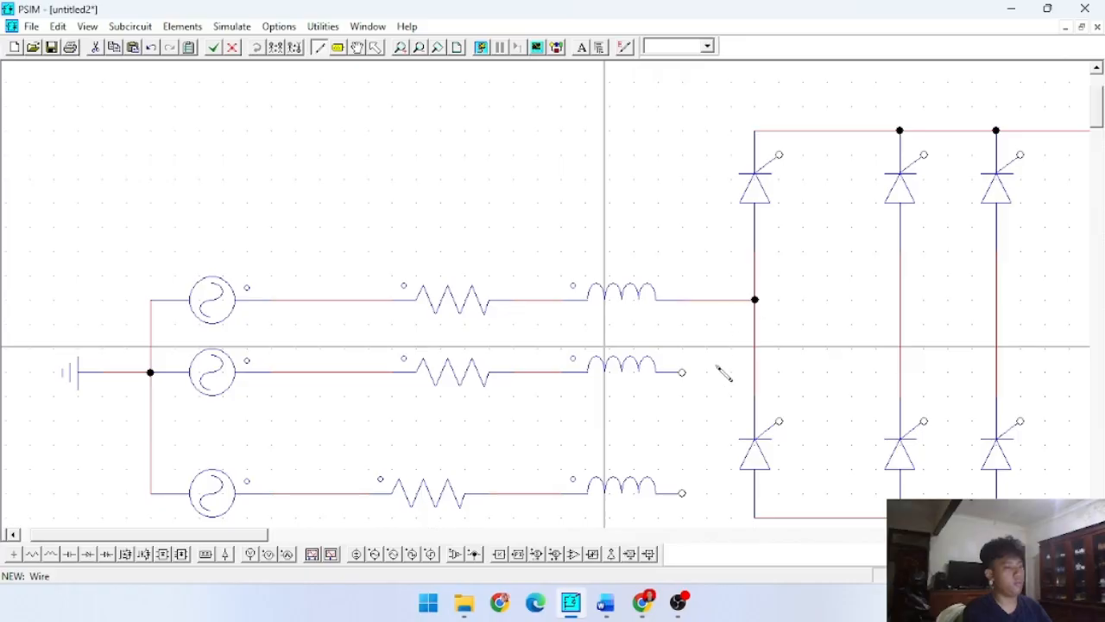
left_click(903, 372)
mouse_move(683, 494)
left_mouse_down()
mouse_move(839, 493)
mouse_move(1005, 422)
mouse_move(997, 399)
left_mouse_up()
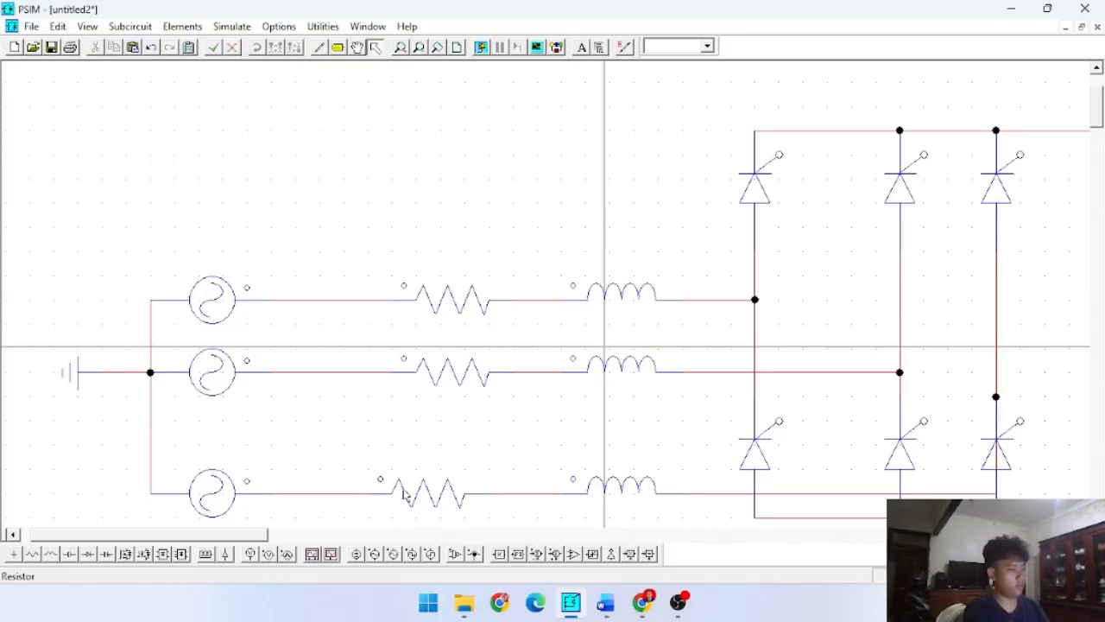
- Move the third phase's resistor and inductor up closer to the second phase, in line with each other
left_click_drag(402, 489, 440, 439)
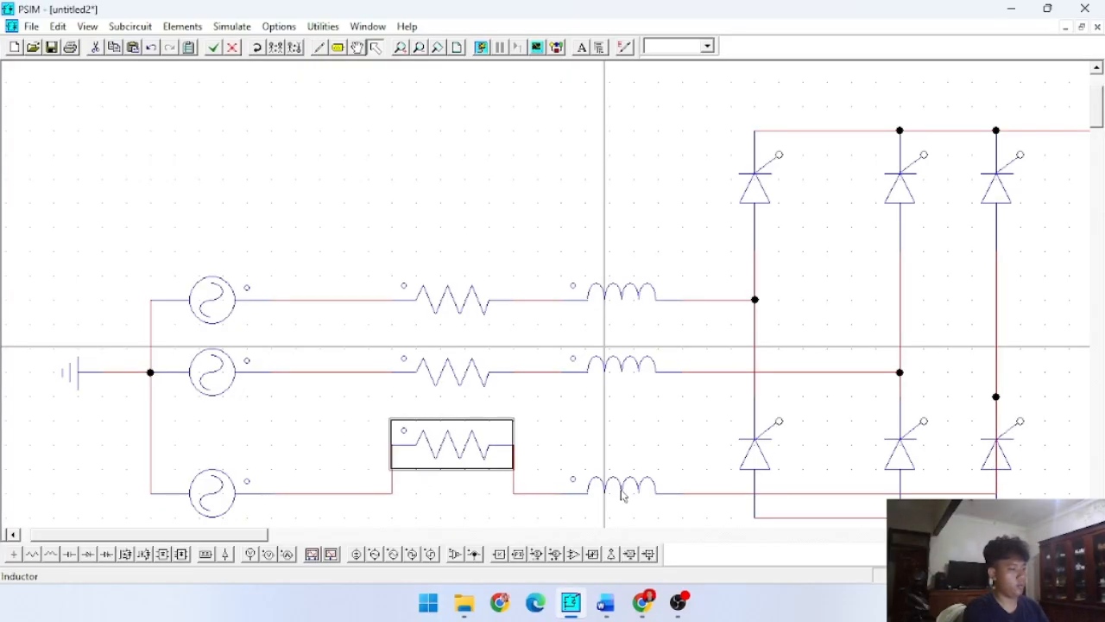
left_click(629, 484)
double_click(629, 484)
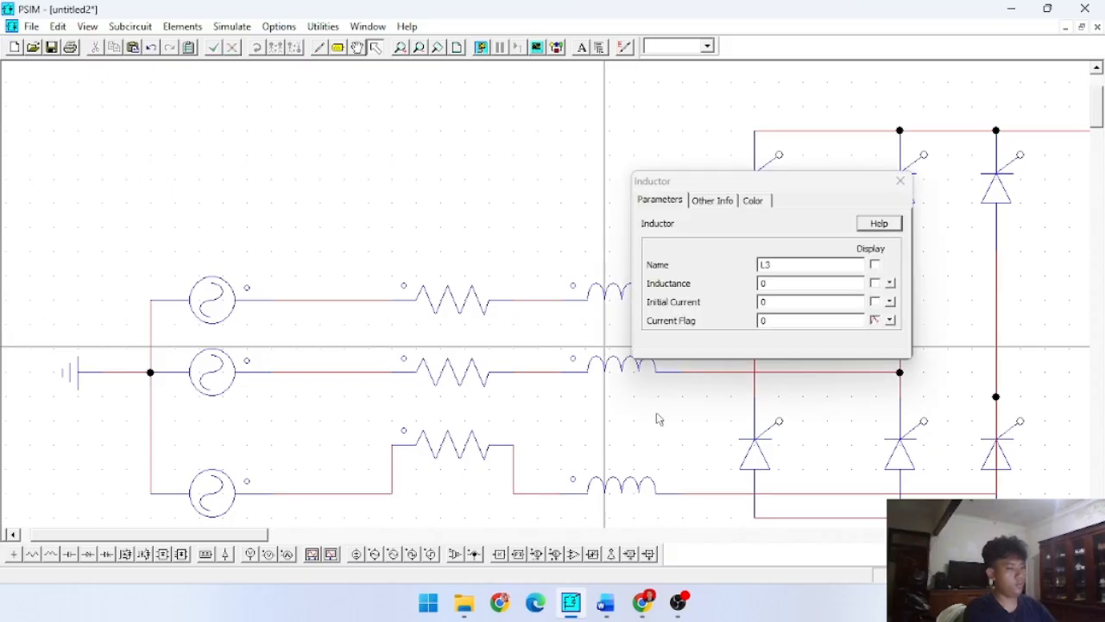
left_click(899, 180)
left_click_drag(596, 496, 619, 441)
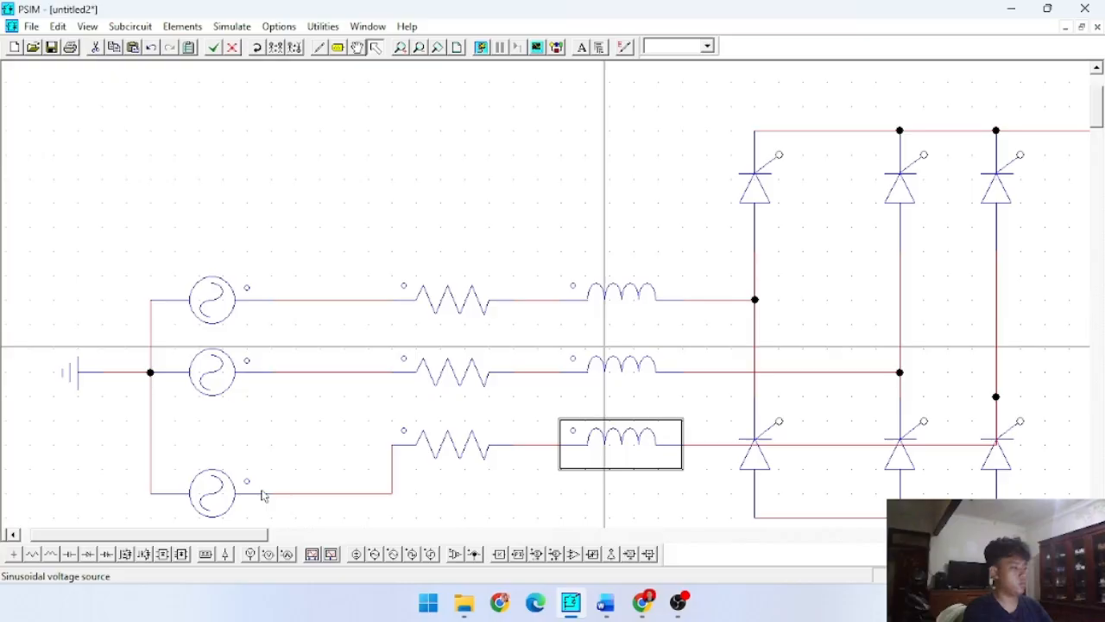
- Move the third phase's sinusoidal voltage source up in line with its resistor and inductor
left_click(217, 491)
double_click(217, 491)
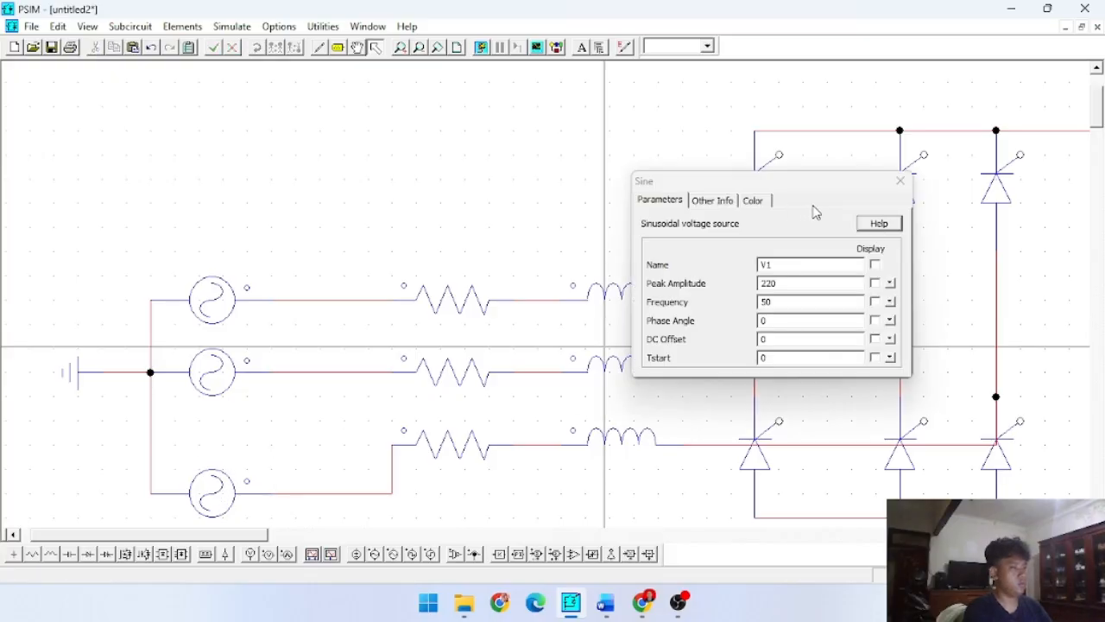
left_click(900, 179)
left_click_drag(202, 493, 231, 447)
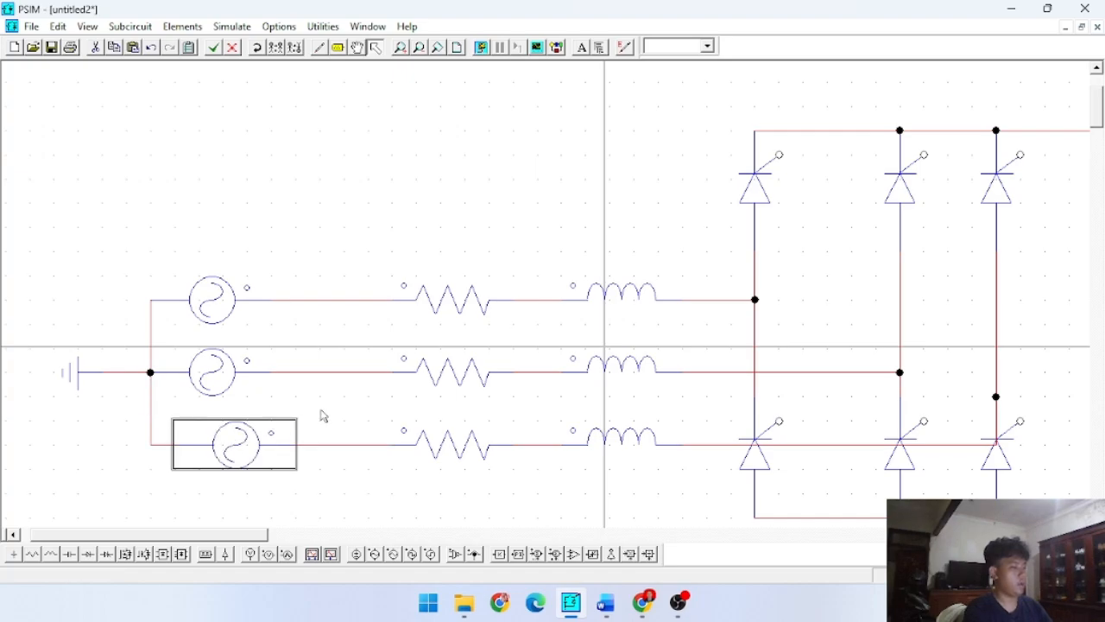
left_click(384, 408)
- Delete the wire from the third phase inductor to the right leg and move the left leg's lower thyristor slightly down
left_click(842, 446)
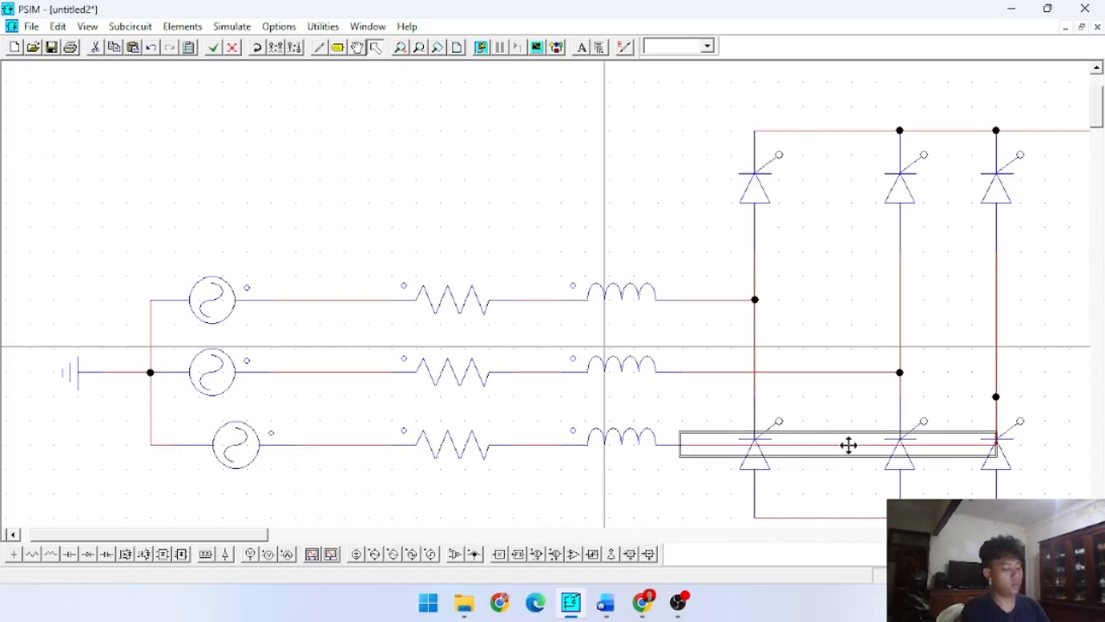
key("Delete")
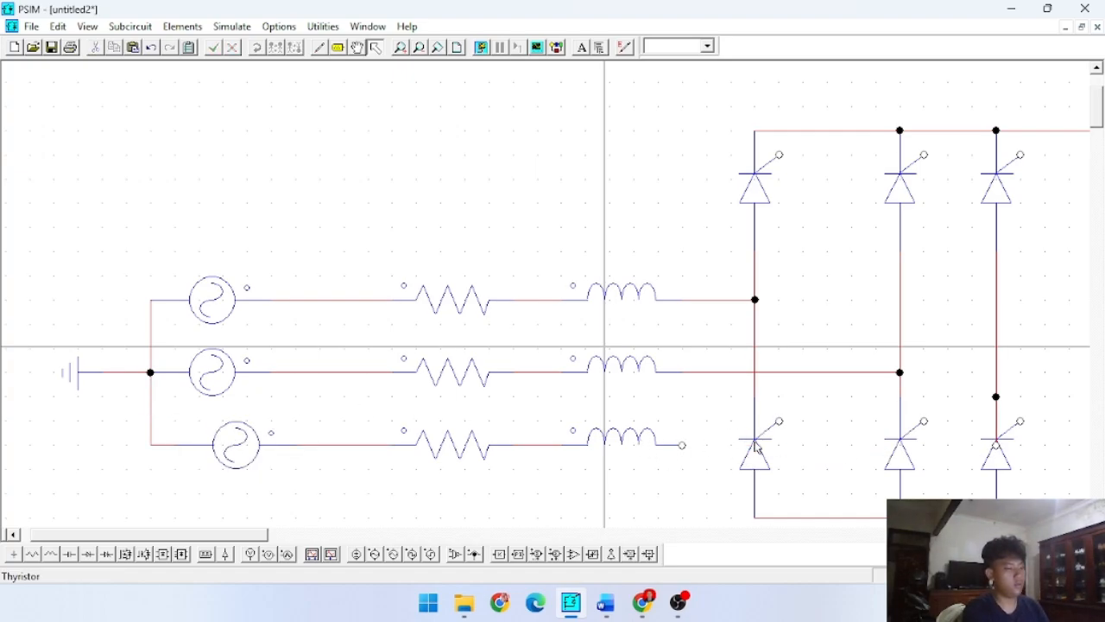
left_click_drag(753, 448, 754, 484)
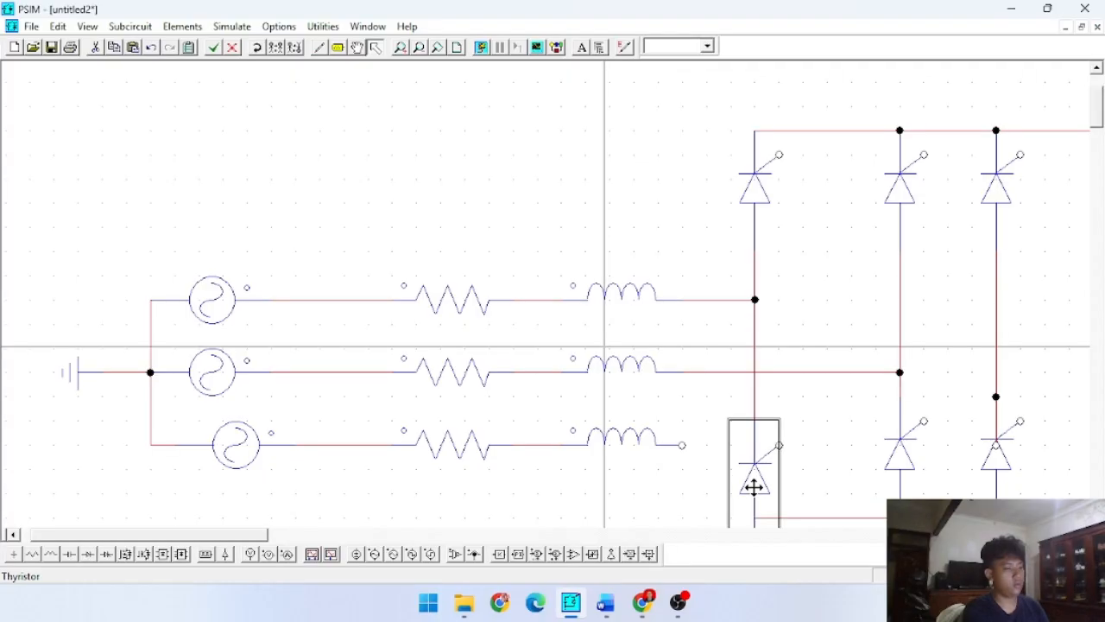
left_click_drag(891, 461, 893, 478)
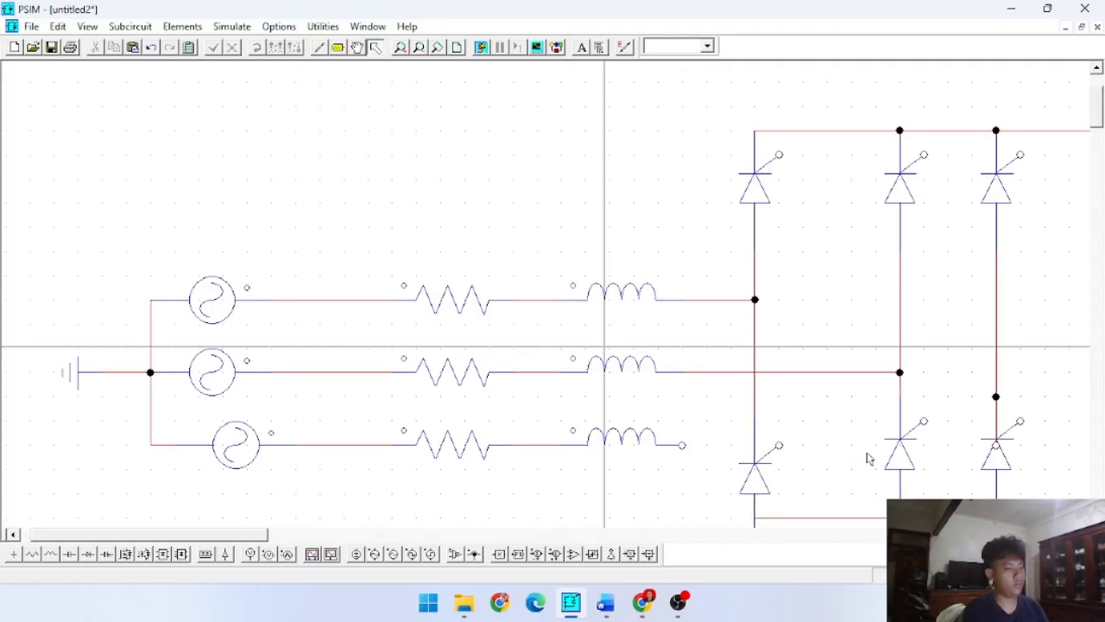
left_click(997, 404)
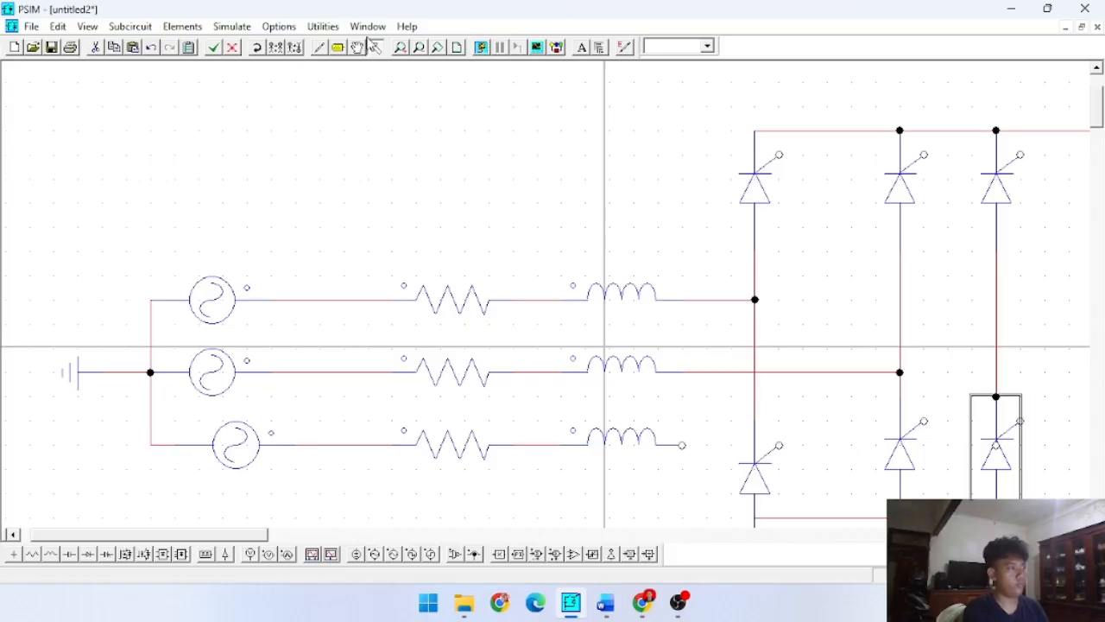
- Wire the third phase inductor straight across to the right thyristor leg
left_click(318, 50)
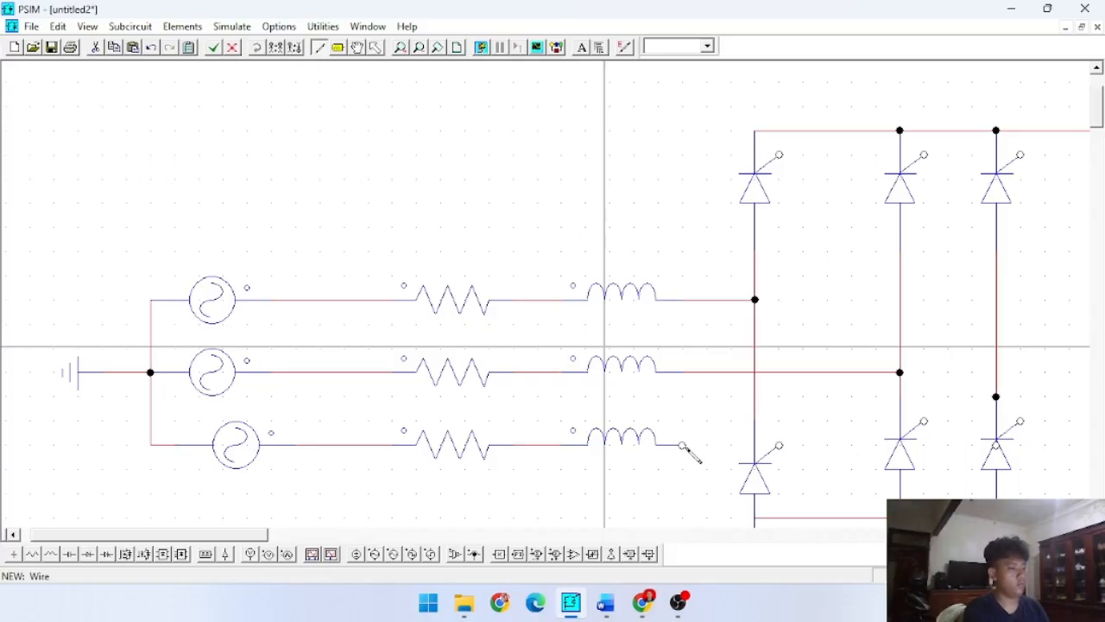
mouse_move(682, 445)
left_mouse_down()
mouse_move(906, 444)
mouse_move(992, 428)
mouse_move(996, 445)
left_mouse_up()
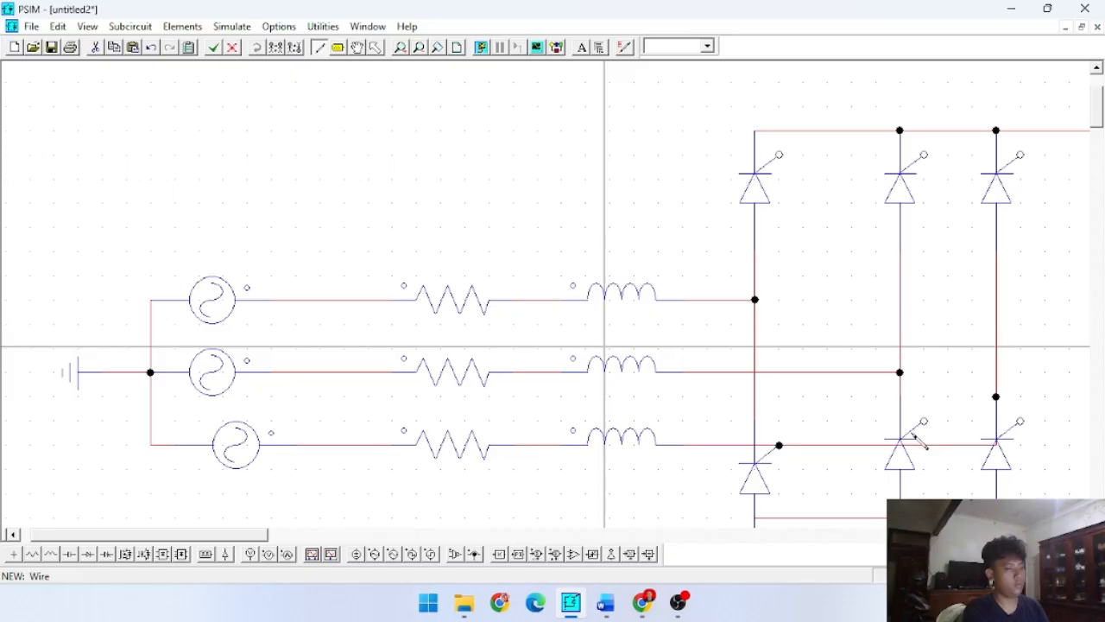
key("Escape")
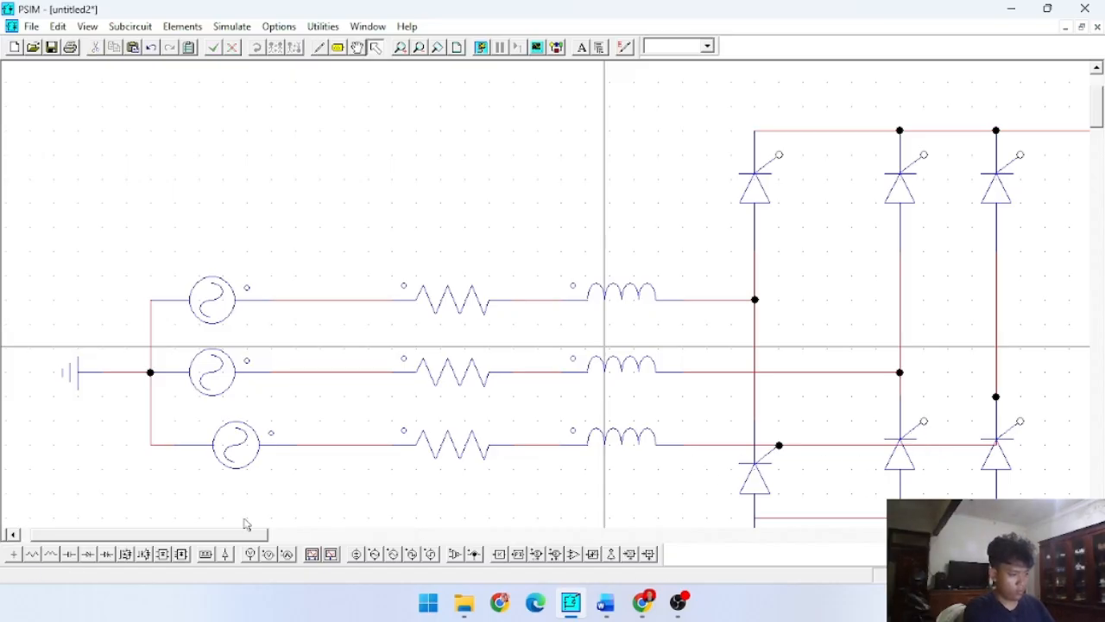
- Move the lower thyristors of the middle and right legs down so their cathodes meet the third phase wire
left_click_drag(202, 530, 316, 530)
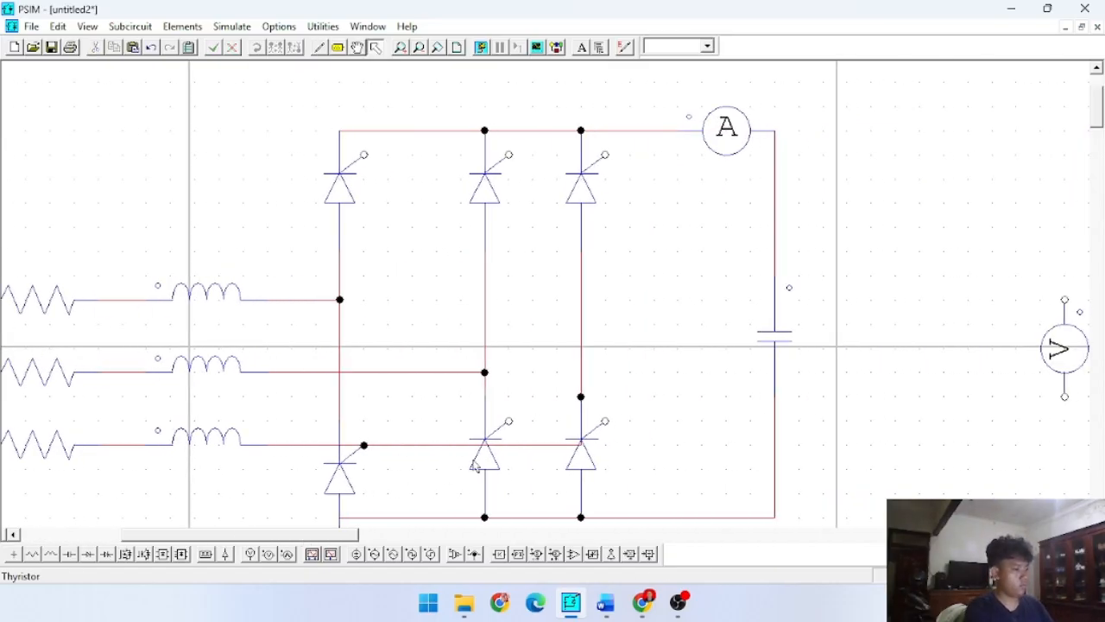
left_click_drag(474, 464, 478, 493)
scroll(540, 471, "down", 3)
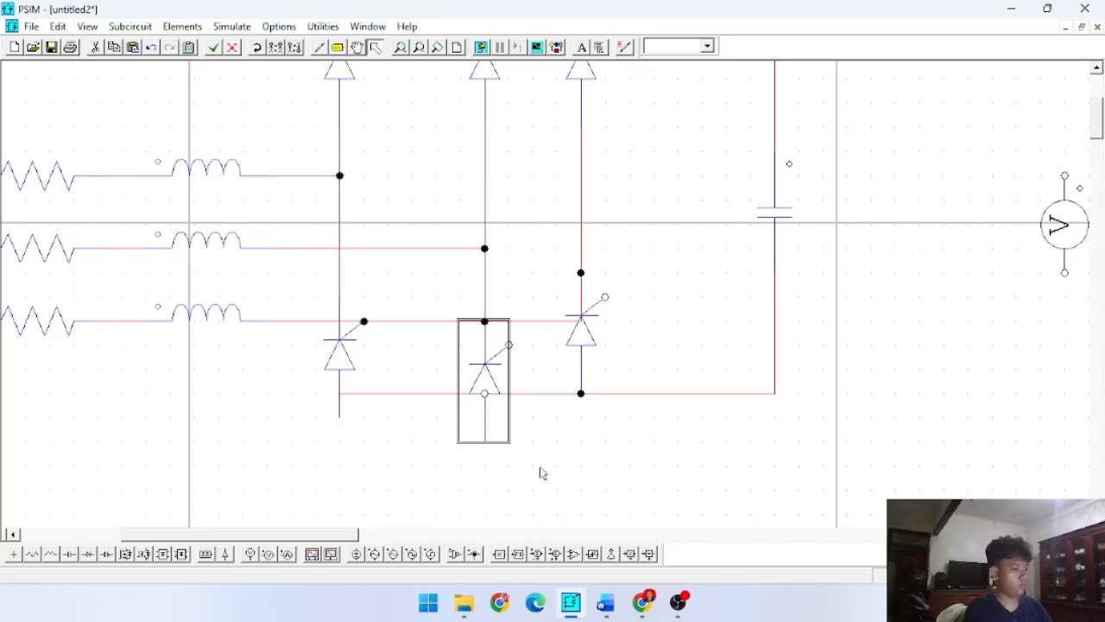
left_click(576, 347)
left_click_drag(587, 323, 580, 370)
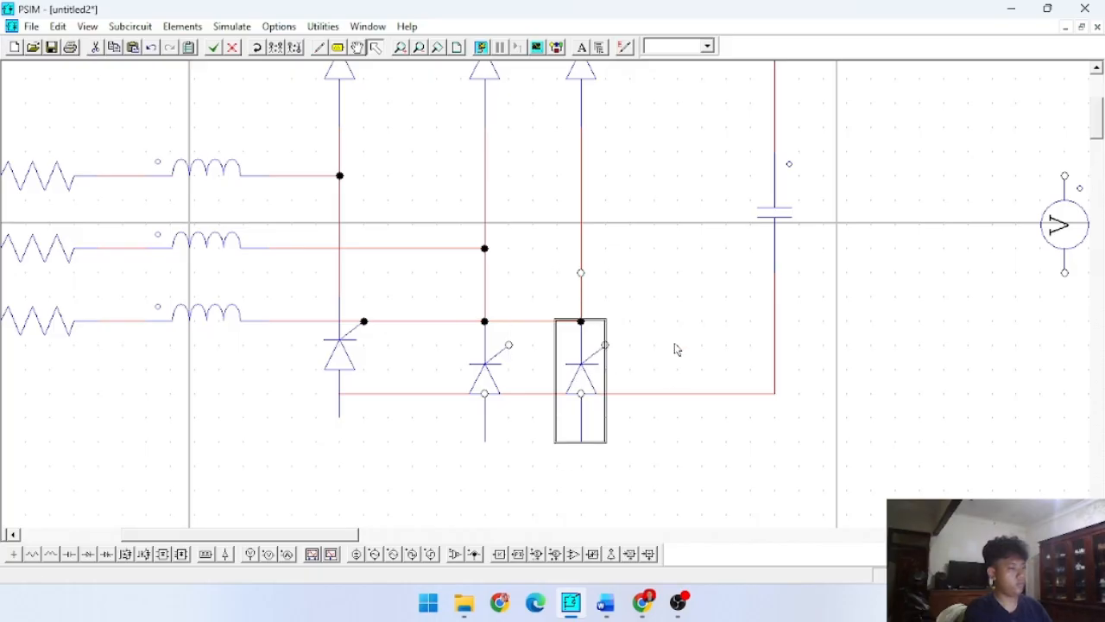
left_click(677, 348)
- Delete the bottom wire under the bridge and redraw it lower, from the capacitor's lower lead across to below the left leg
left_click(662, 394)
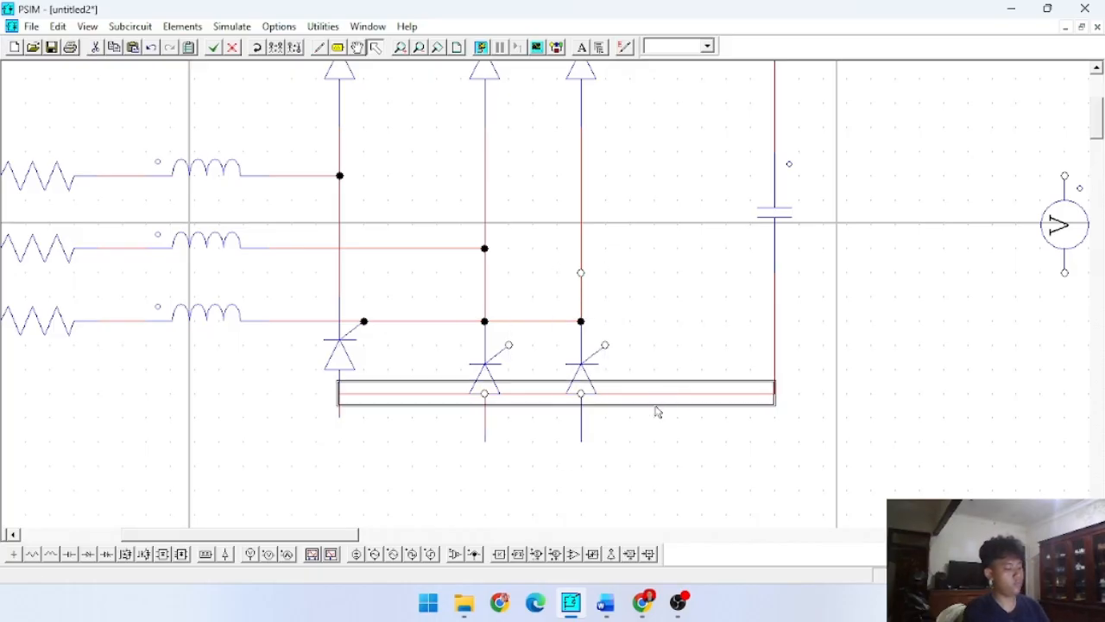
key("Delete")
left_click(341, 402)
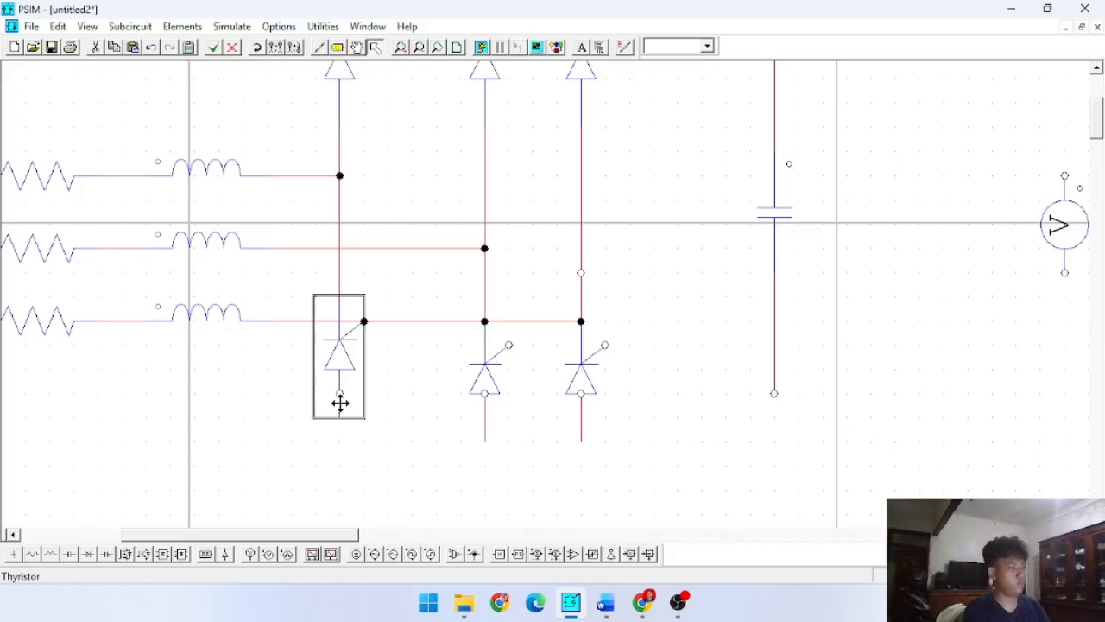
left_click(320, 48)
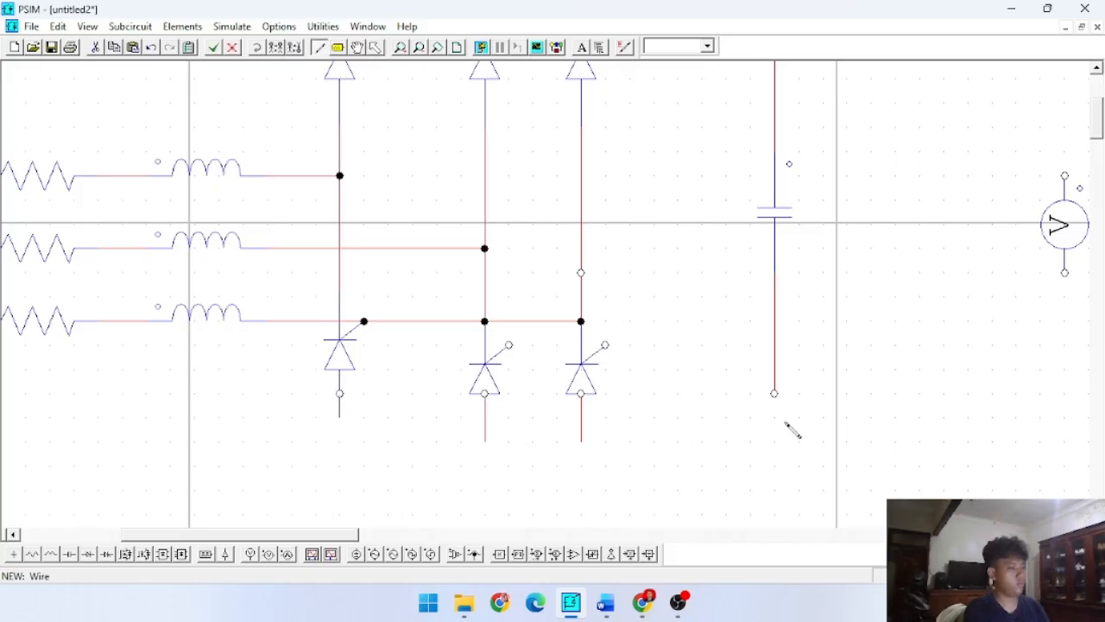
left_click_drag(774, 394, 425, 449)
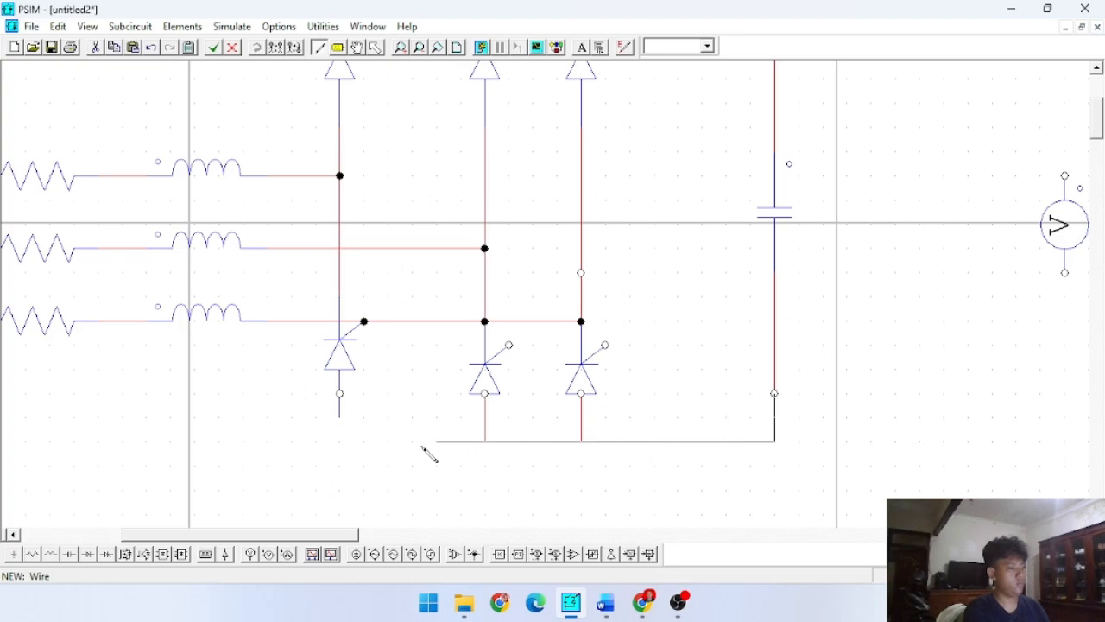
mouse_move(345, 449)
left_mouse_down()
mouse_move(340, 423)
mouse_move(340, 442)
left_mouse_up()
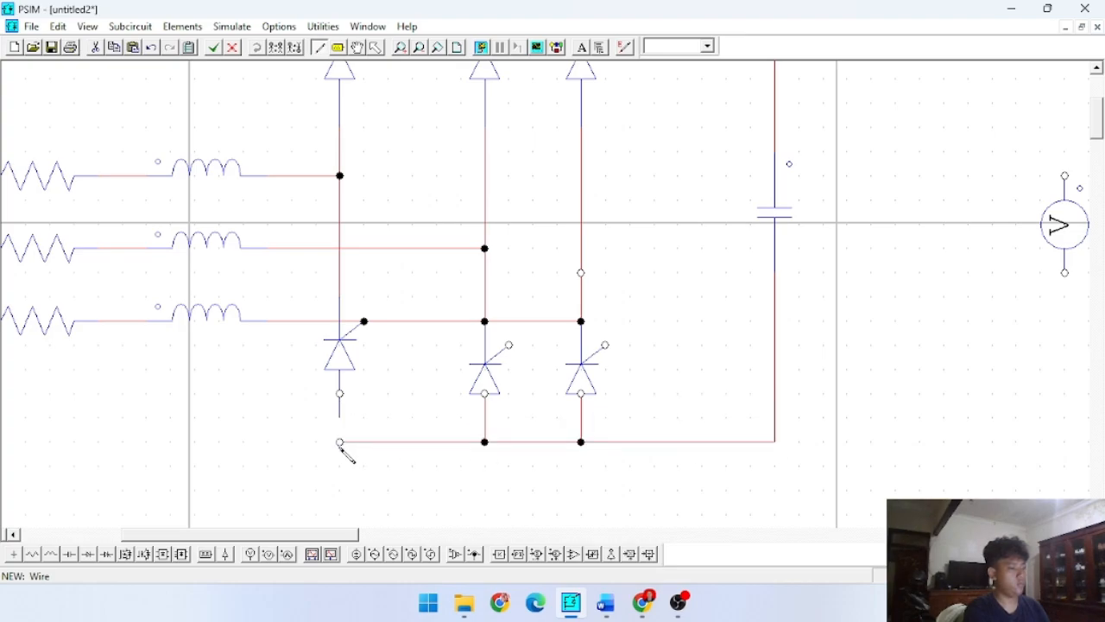
key("Escape")
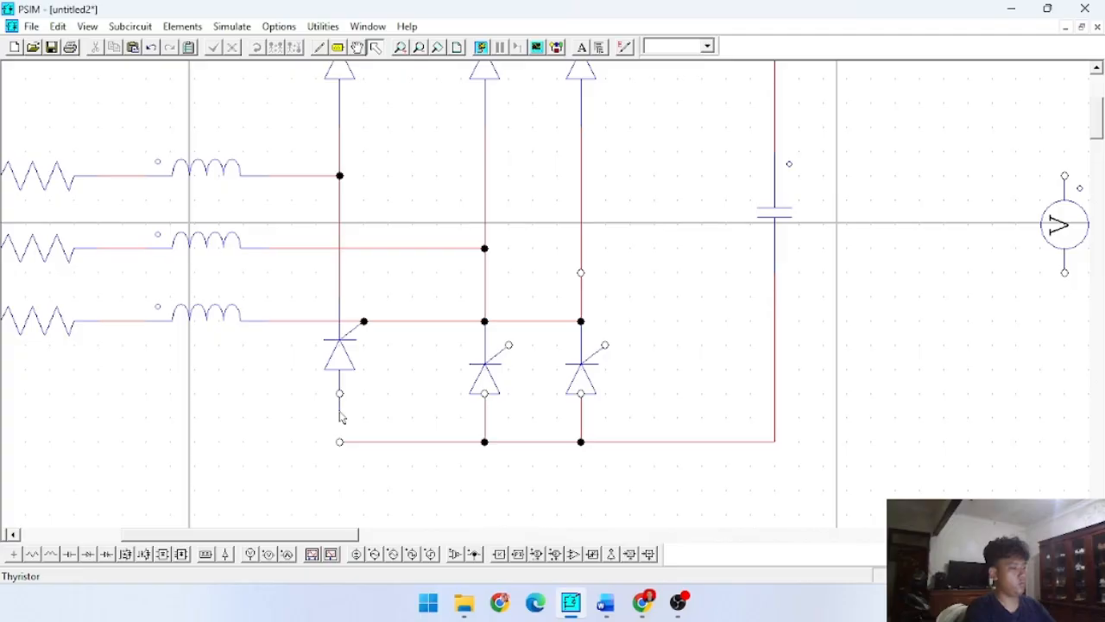
- Move the left leg's lower thyristor down onto the bottom wire and delete the stray wire at its gate
double_click(339, 371)
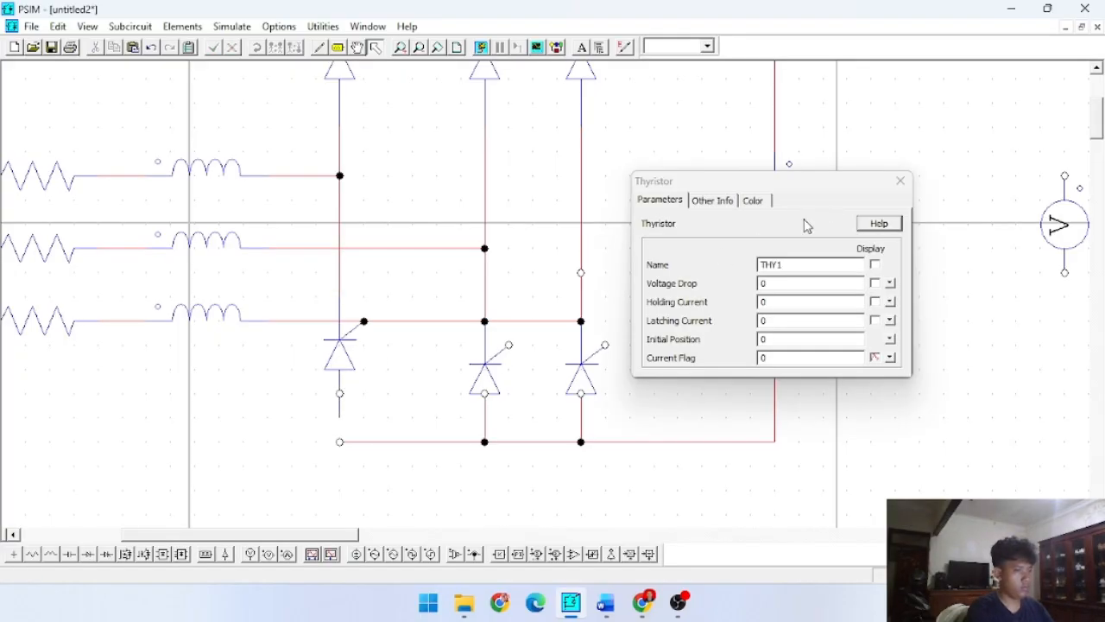
left_click(900, 180)
left_click(332, 371)
left_click_drag(333, 372, 333, 395)
left_click(389, 384)
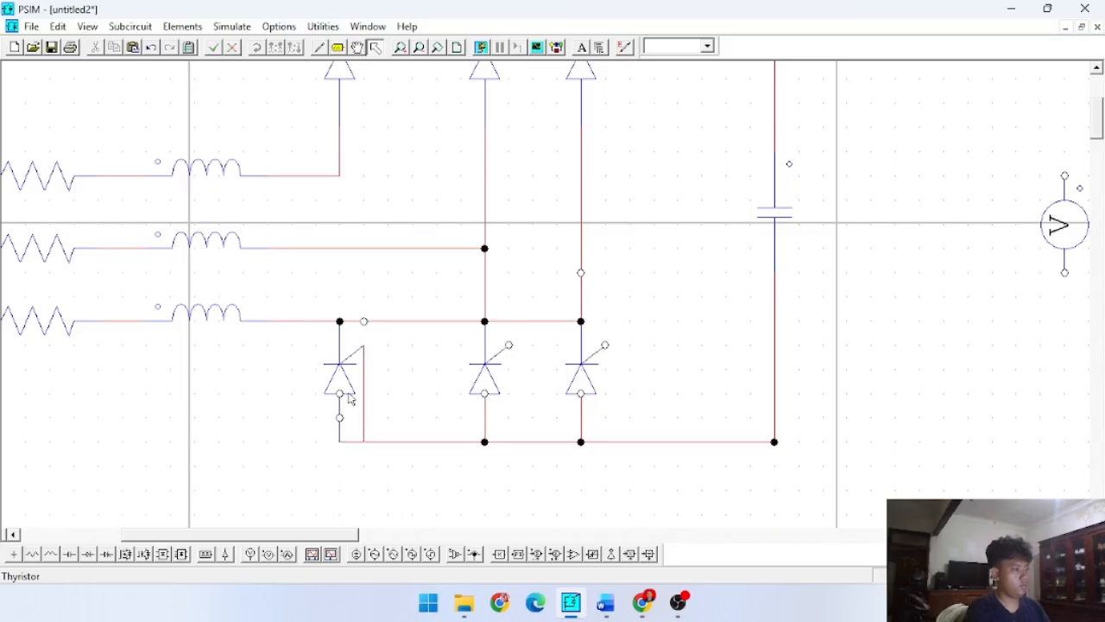
left_click(362, 378)
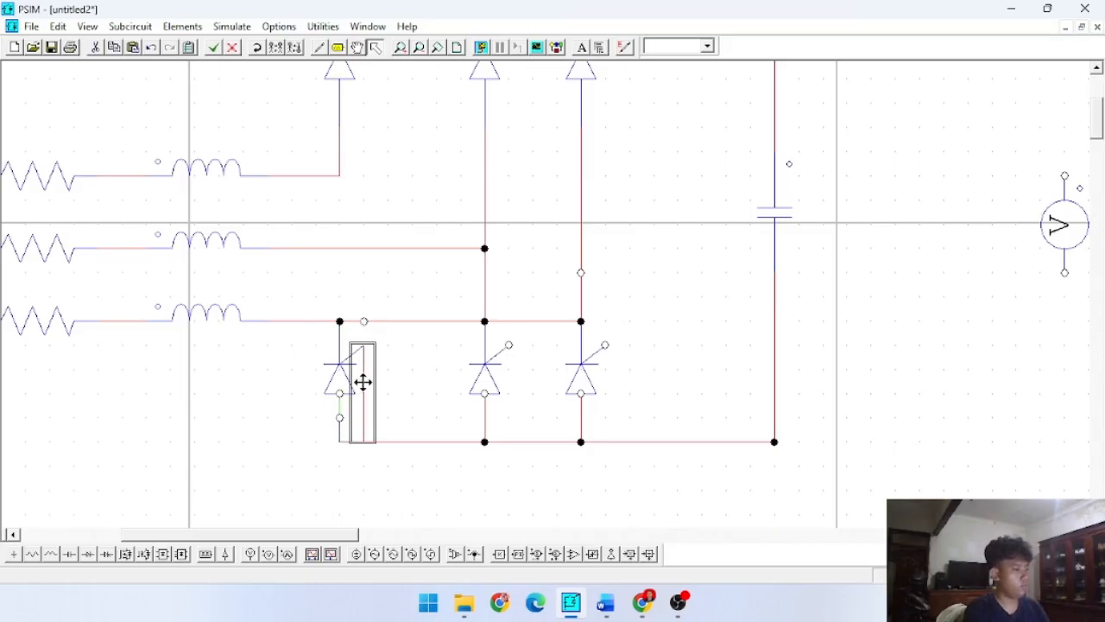
key("Delete")
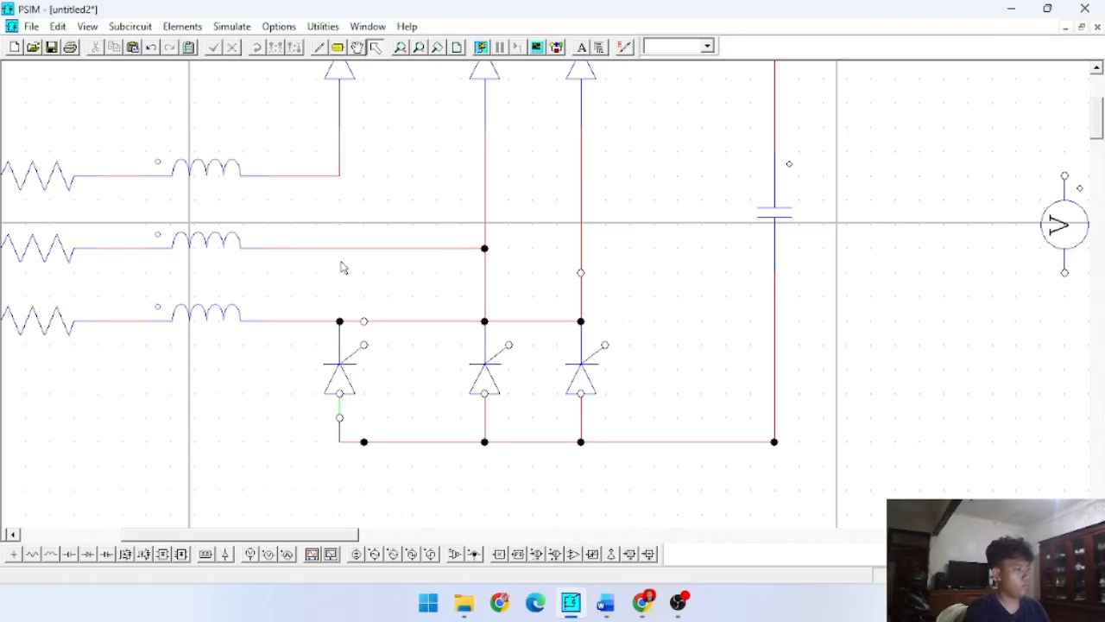
- Wire the left leg straight down from the first phase junction to its lower thyristor
scroll(371, 145, "up", 3)
left_click(321, 48)
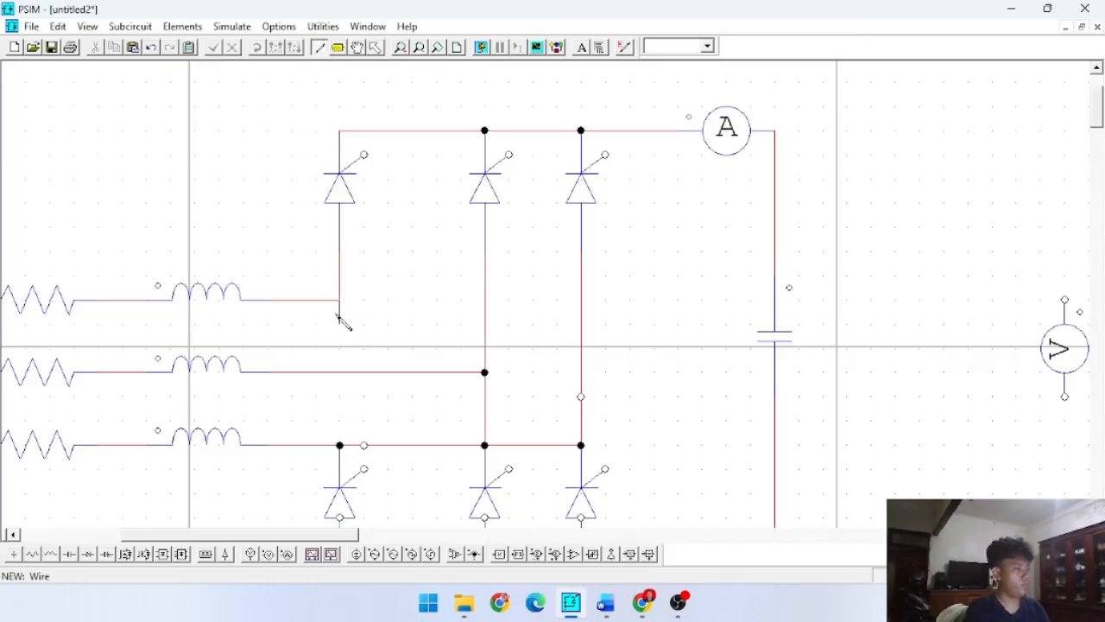
left_click_drag(339, 439, 339, 444)
scroll(378, 484, "down", 6)
scroll(459, 394, "up", 3)
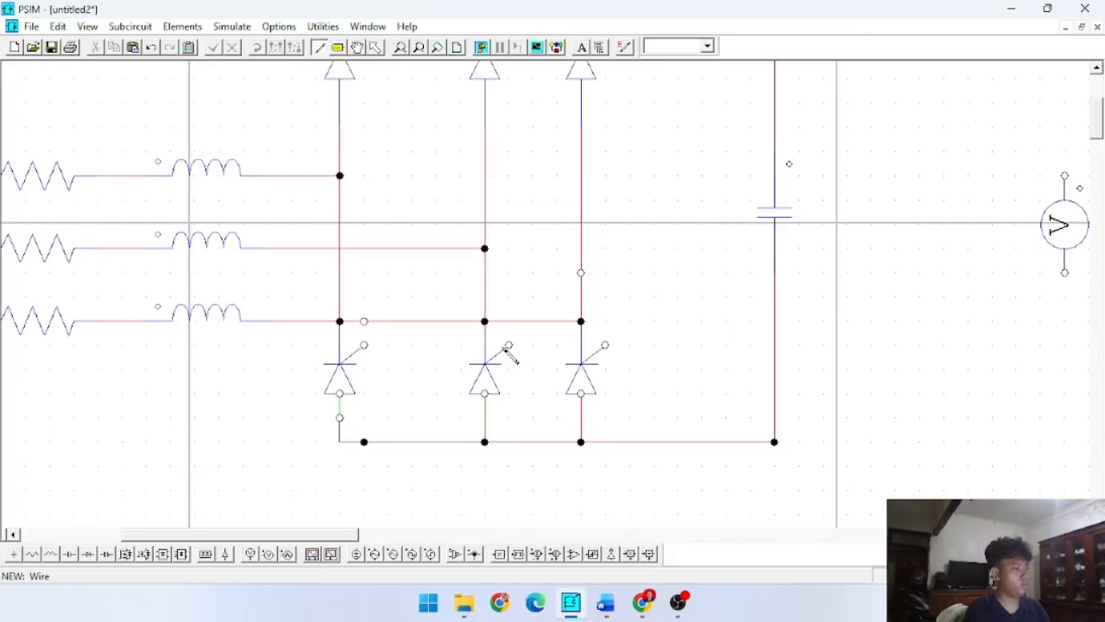
key("Escape")
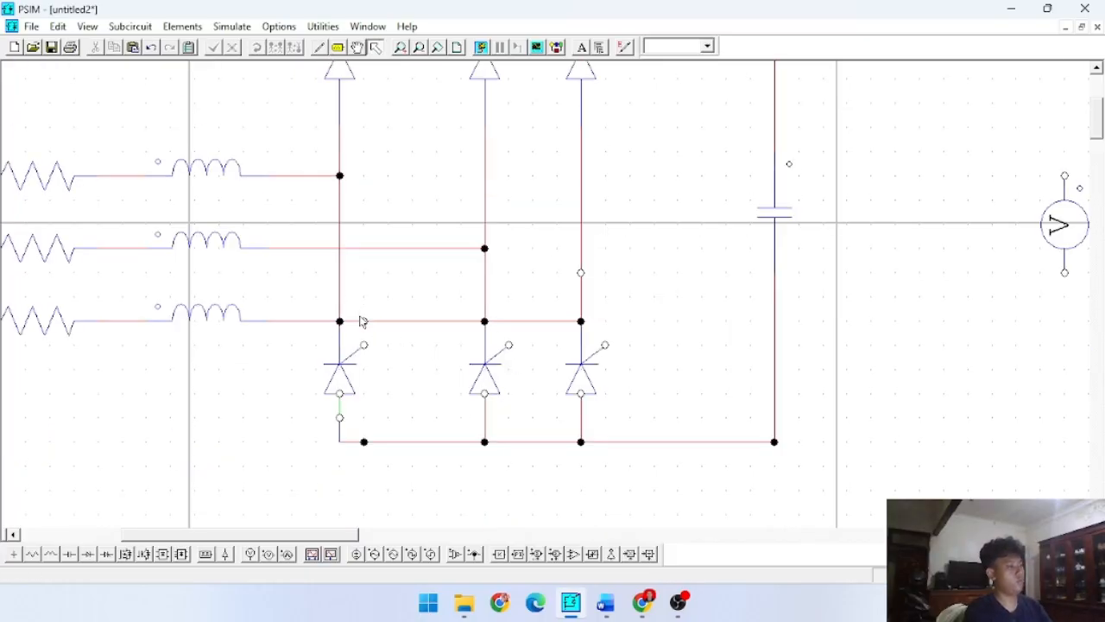
- Delete all three lower thyristors and the short leftover wire piece under the left leg
left_click(344, 373)
key("Delete")
left_click(474, 397)
key("Delete")
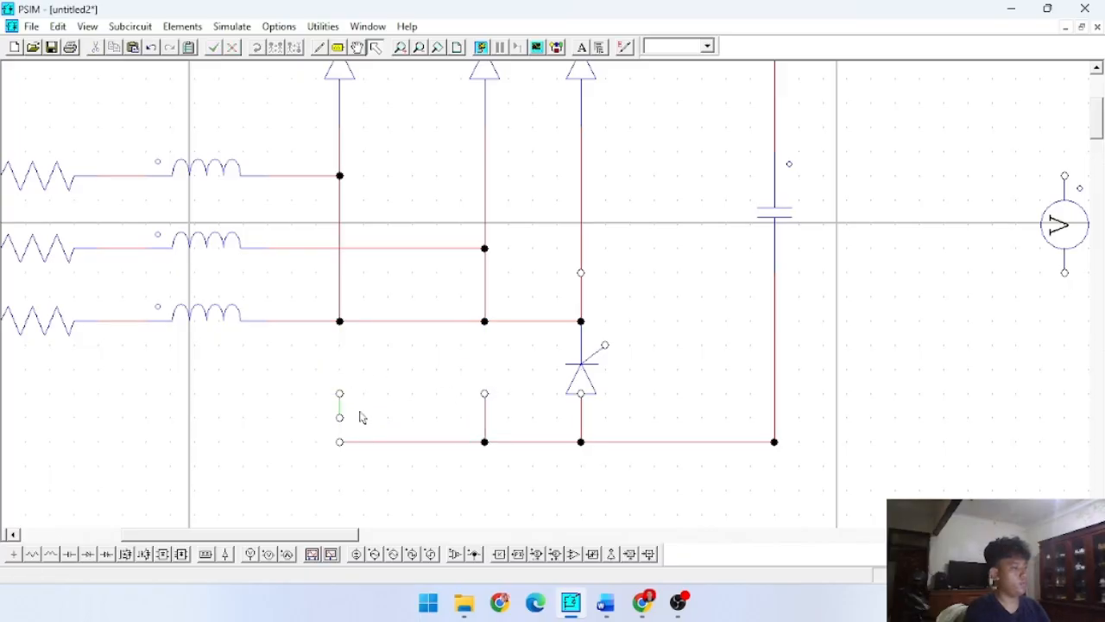
left_click(341, 412)
left_click_drag(333, 377, 405, 414)
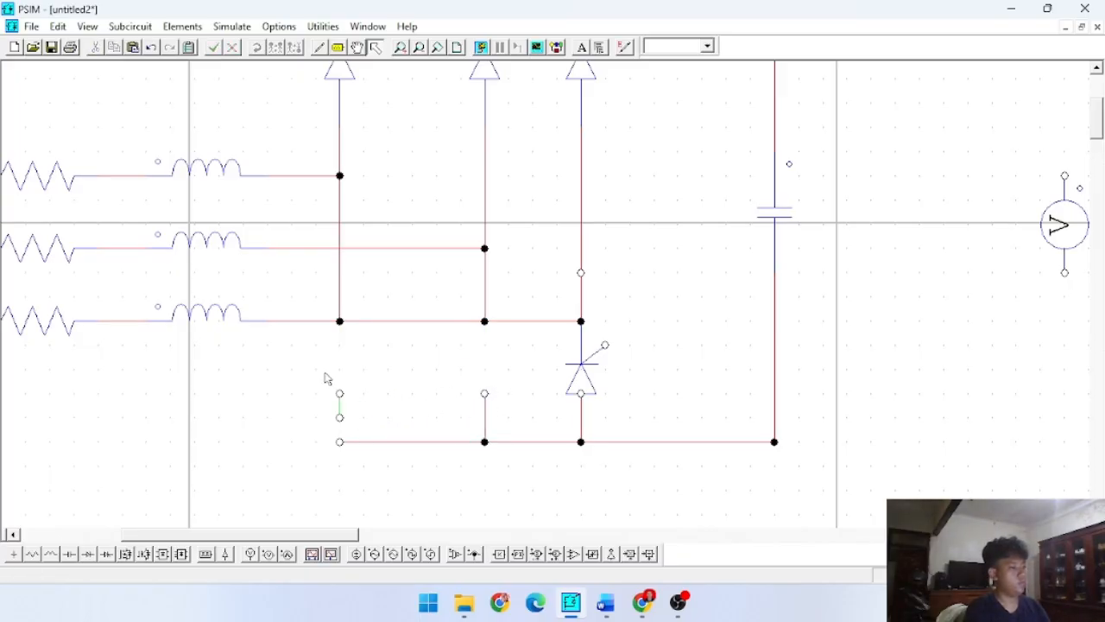
key("Delete")
left_click_drag(474, 385, 508, 423)
left_click(581, 384)
key("Delete")
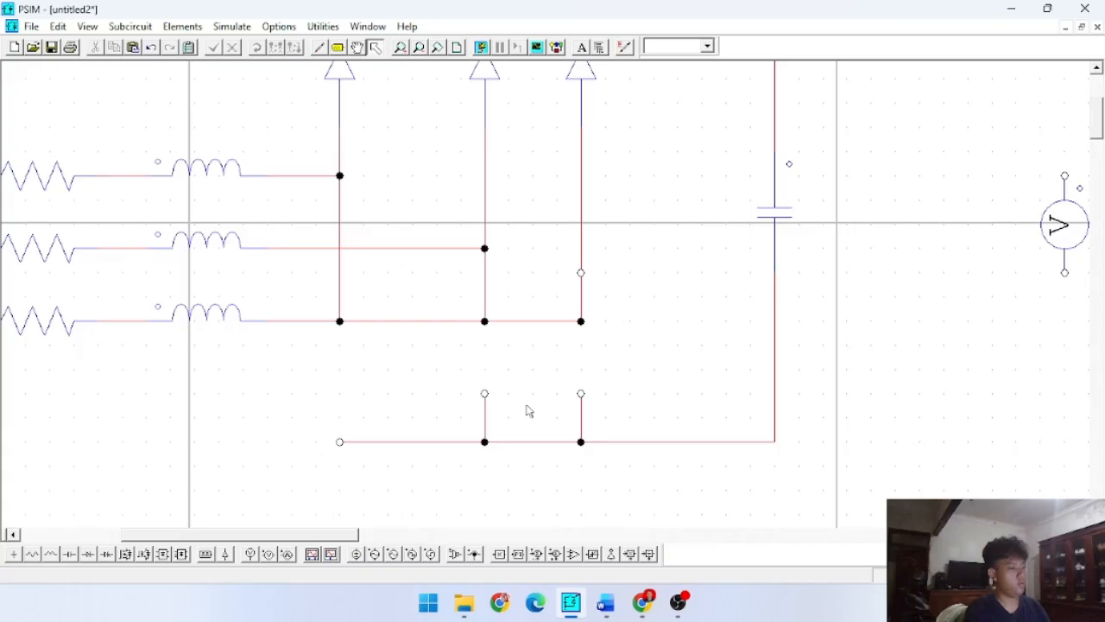
- Delete the two wire stubs rising from the bottom wire under the middle and right legs
left_click(485, 429)
key("Delete")
left_click(581, 415)
key("Delete")
- Delete the wires running from the second and third phase inductors to the thyristor legs
left_click(547, 322)
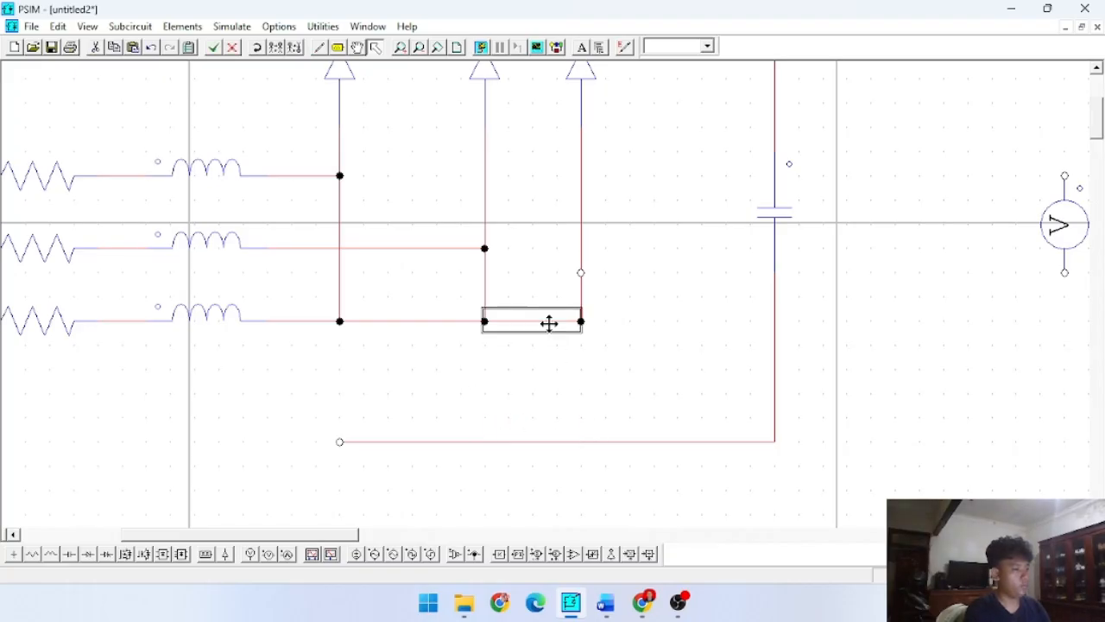
key("Delete")
left_click(459, 321)
key("Delete")
left_click(436, 248)
key("Delete")
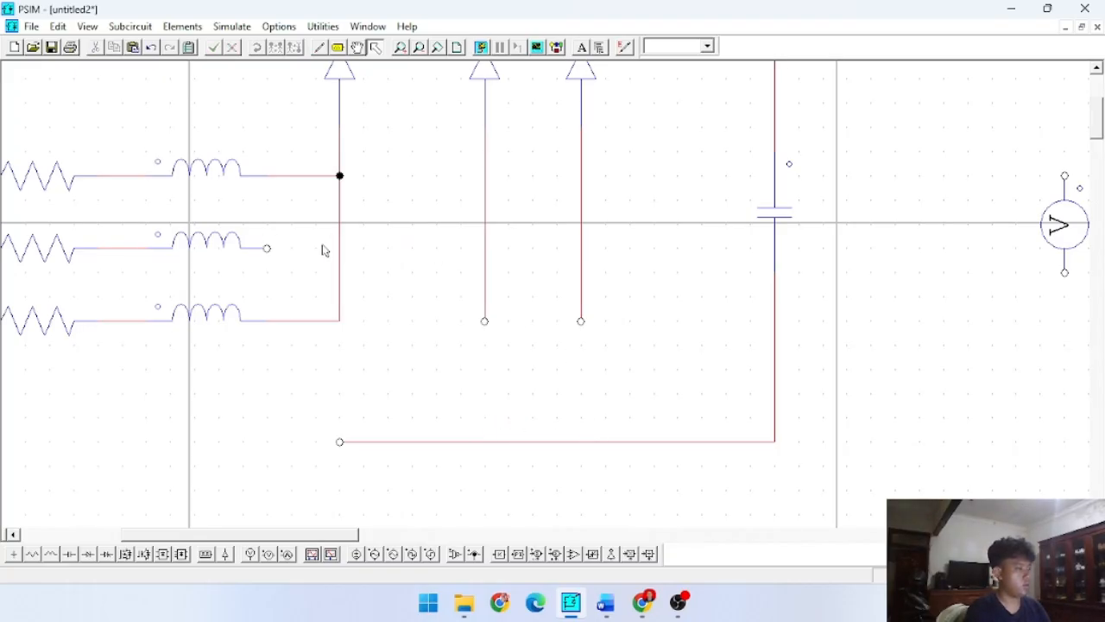
left_click(306, 321)
key("Delete")
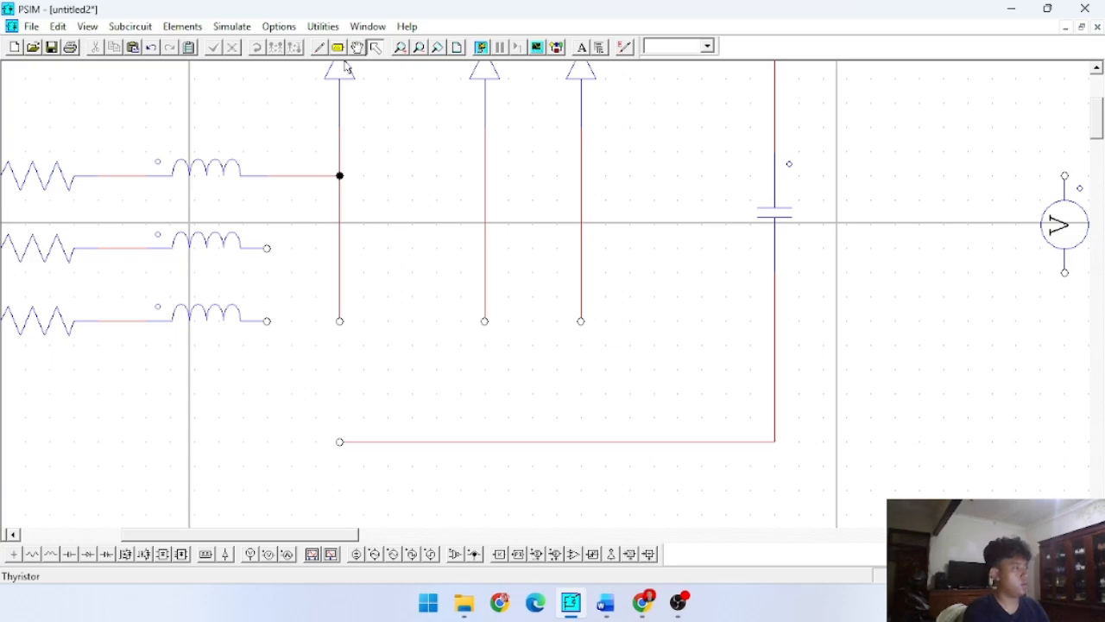
- Wire the second phase inductor across to the middle leg, and undo the wire drawn from the third phase inductor
left_click(319, 47)
left_click_drag(267, 248, 484, 247)
left_click_drag(267, 321, 583, 326)
key("ctrl+z")
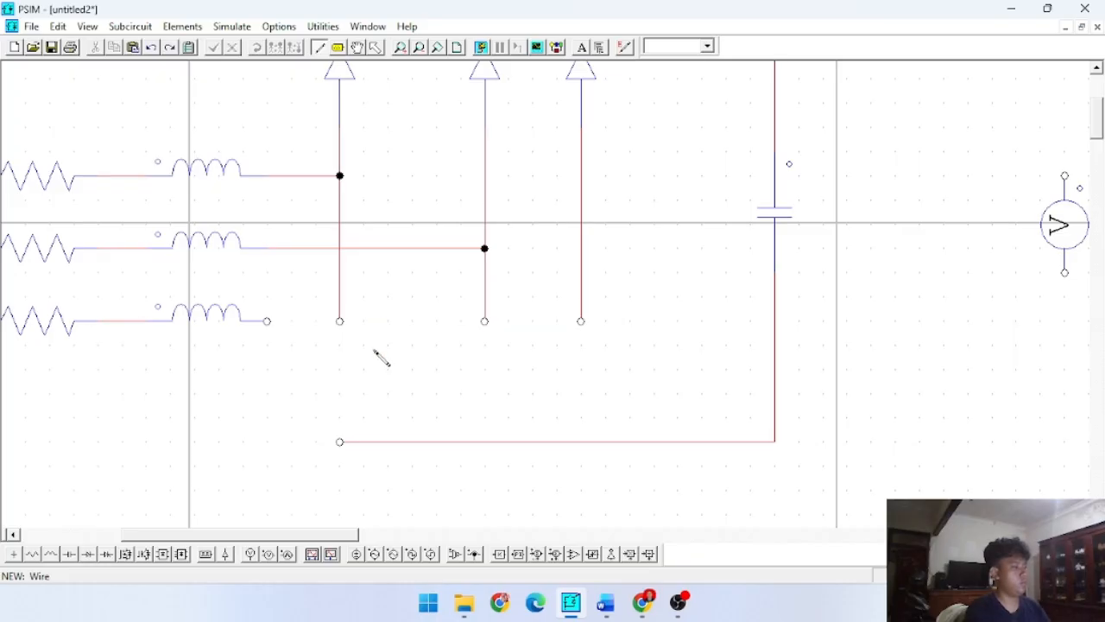
- Extend the three thyristor legs slightly downward and wire the third phase inductor across to the right leg
left_click_drag(340, 321, 340, 344)
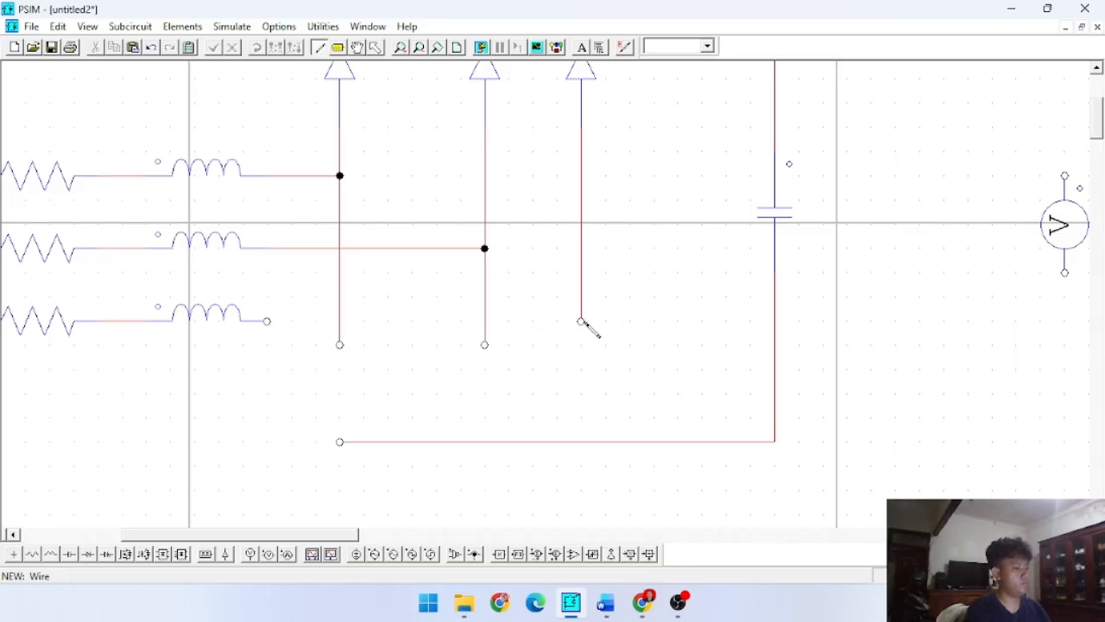
left_click_drag(268, 322, 581, 321)
key("Escape")
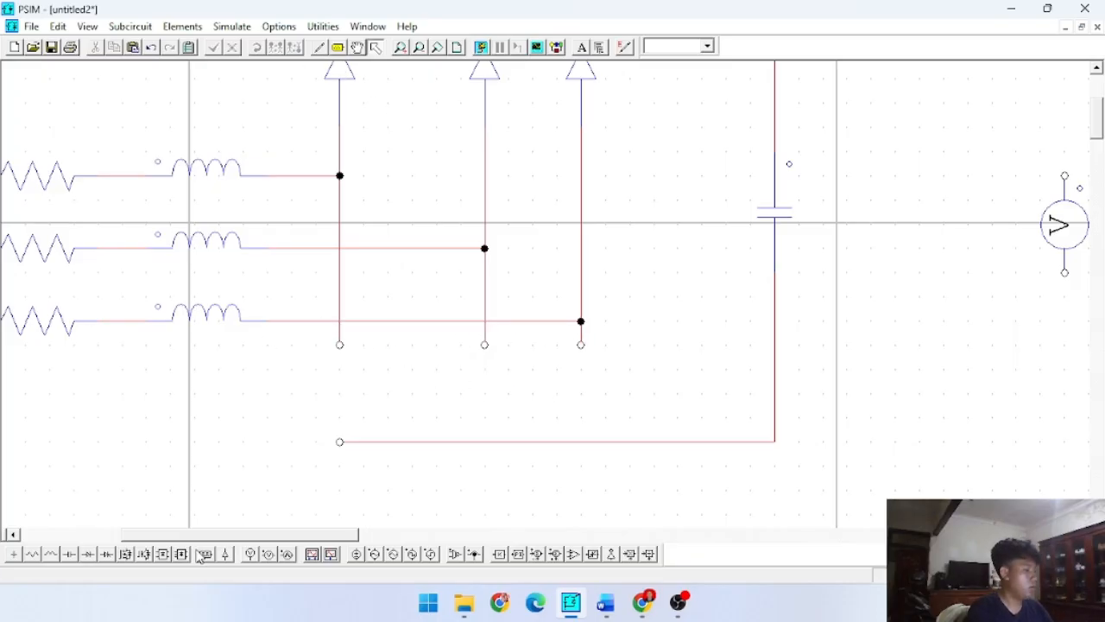
- Place three new thyristors in a row between the leg ends and the bottom wire
left_click(125, 554)
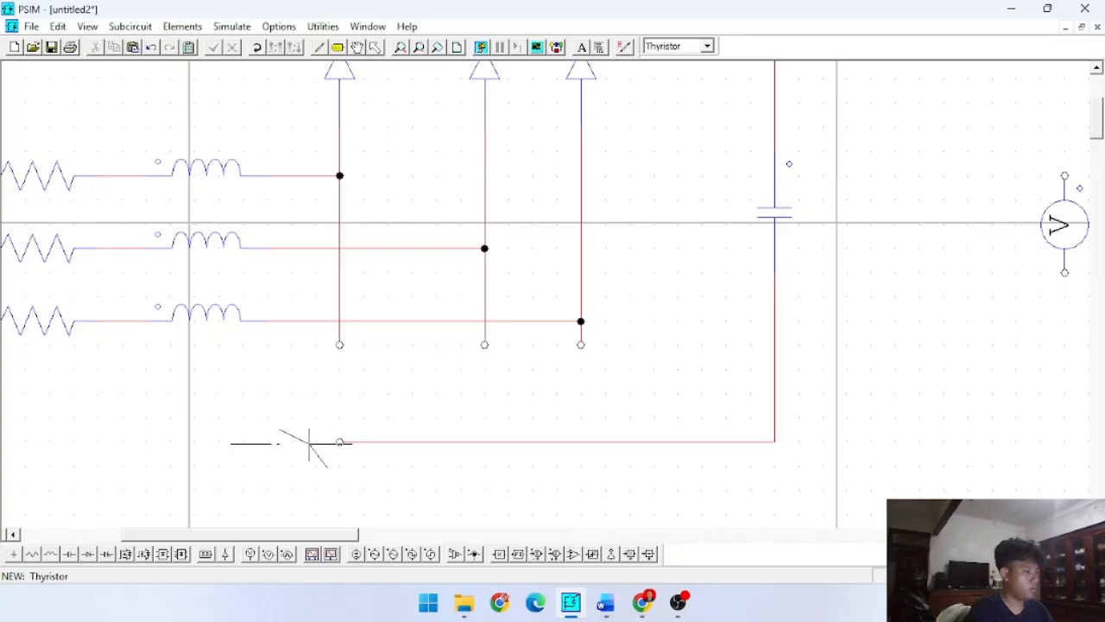
left_click(328, 395)
left_click(501, 393)
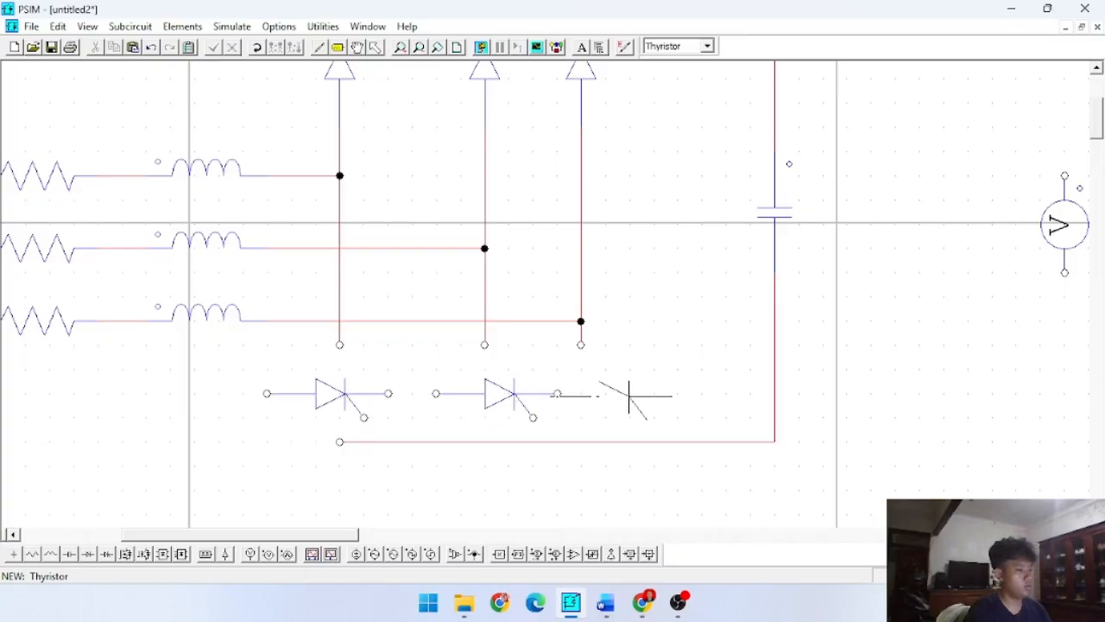
left_click(622, 393)
key("Escape")
- Rotate the middle new thyristor to point upward, position it under the middle leg and delete the stray wire at its gate
left_click(470, 390)
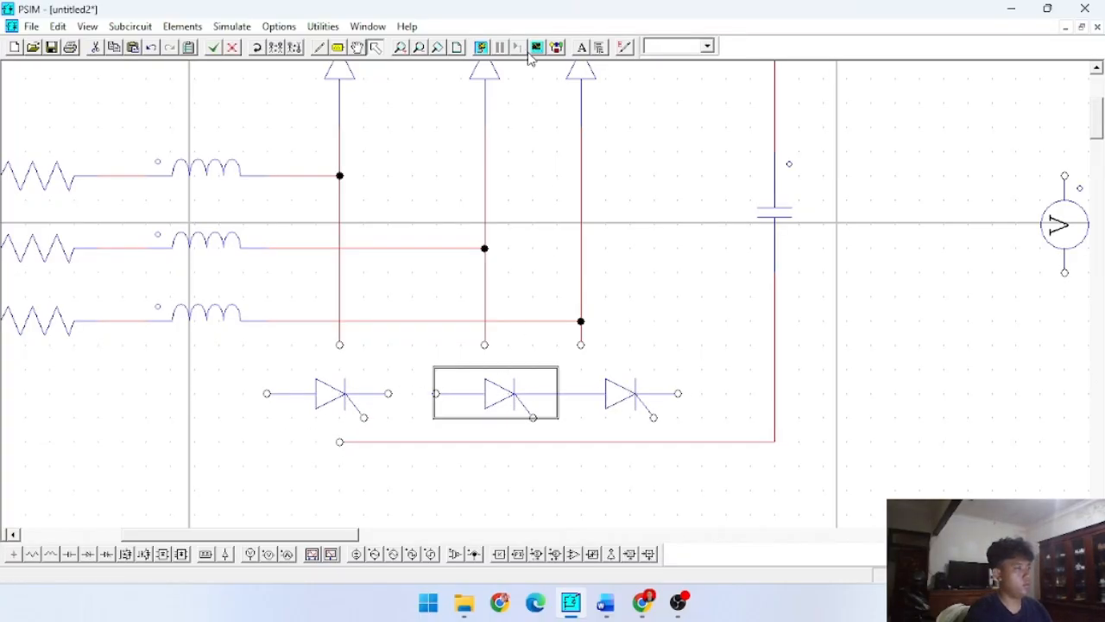
left_click(257, 48)
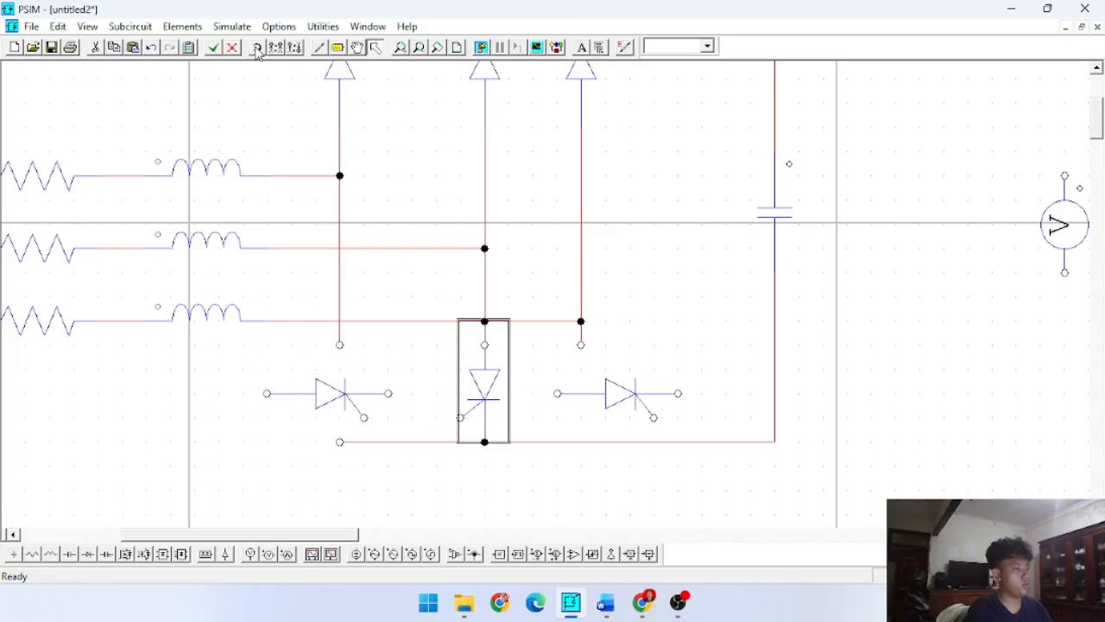
left_click(257, 47)
left_click(257, 48)
left_click_drag(458, 369, 483, 412)
left_click(538, 363)
left_click(510, 347)
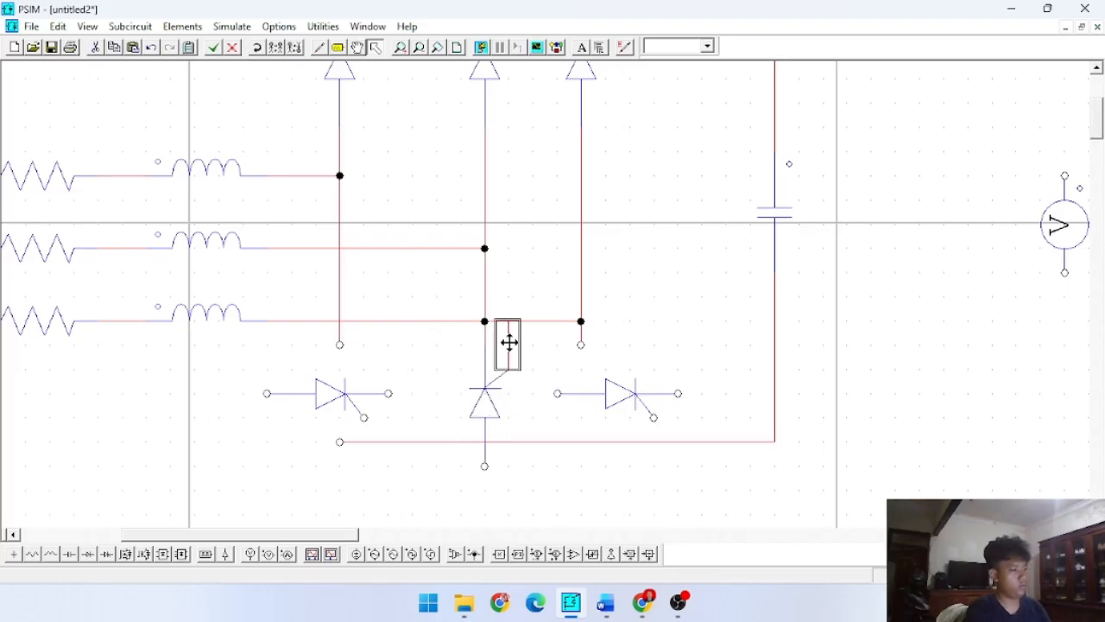
key("Delete")
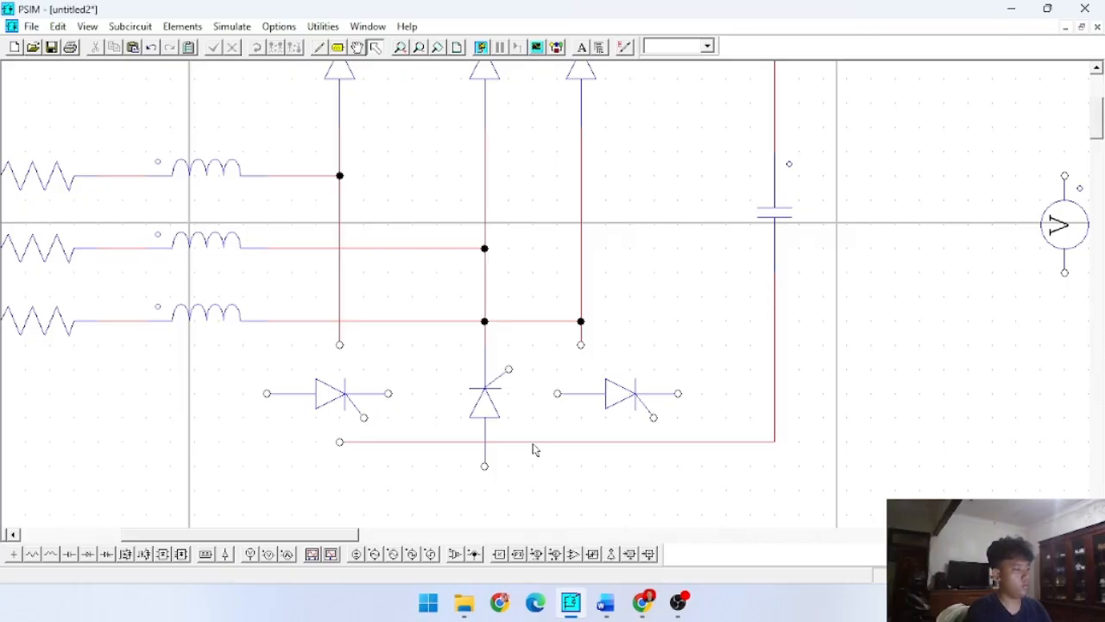
- Move the bottom wire down to the middle thyristor's lower end and delete the wire pieces extending left of that thyristor
left_click_drag(532, 443, 533, 467)
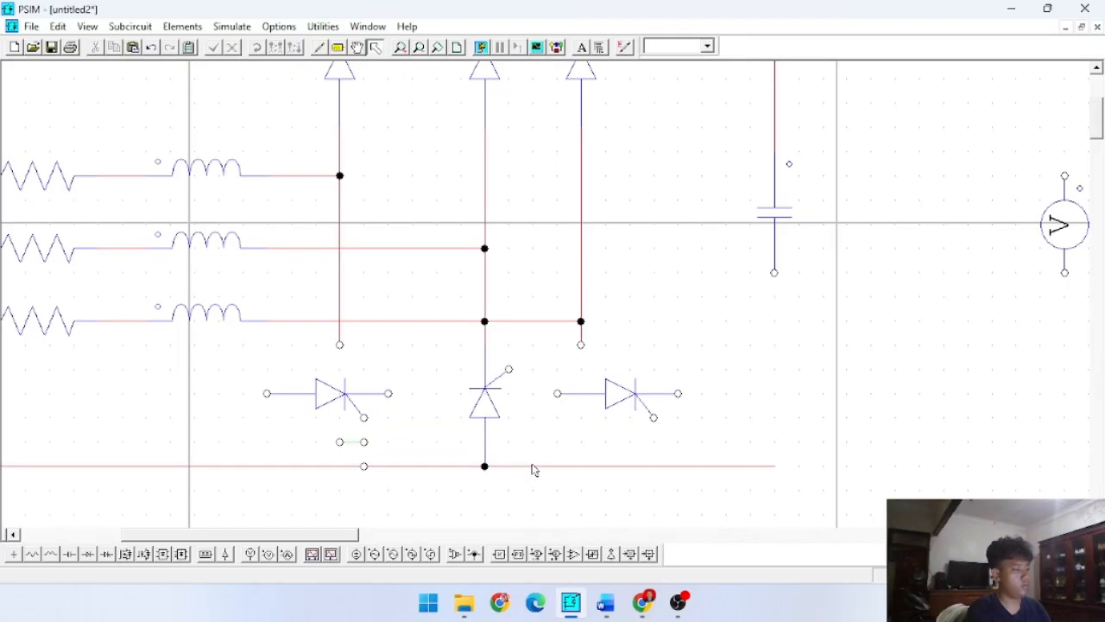
left_click(352, 443)
key("Delete")
left_click(326, 469)
left_click(435, 522)
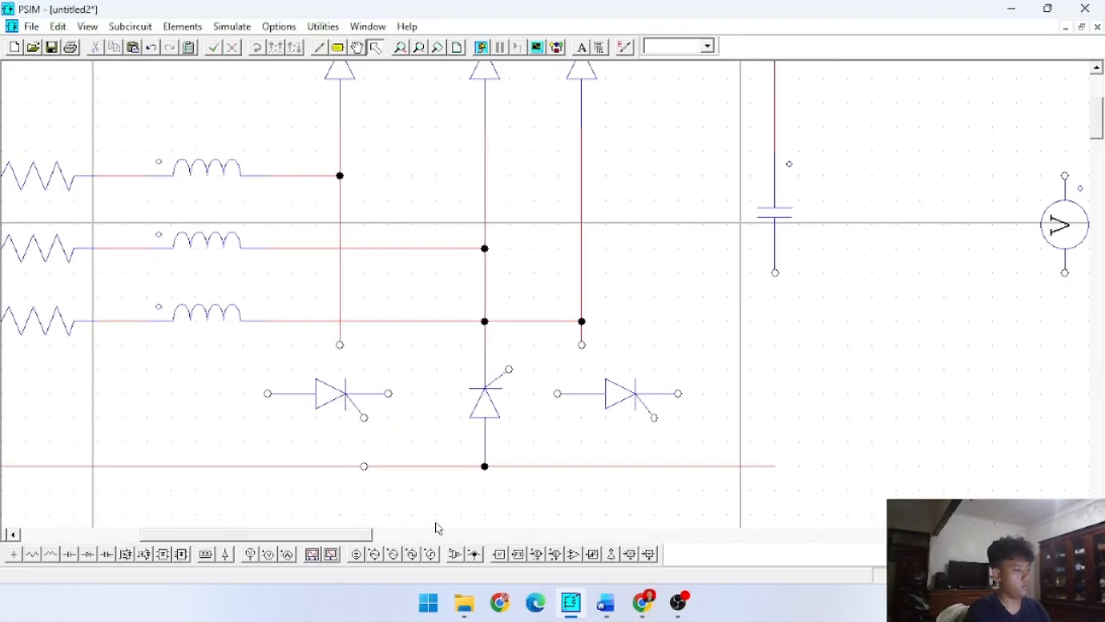
left_click(222, 466)
key("Delete")
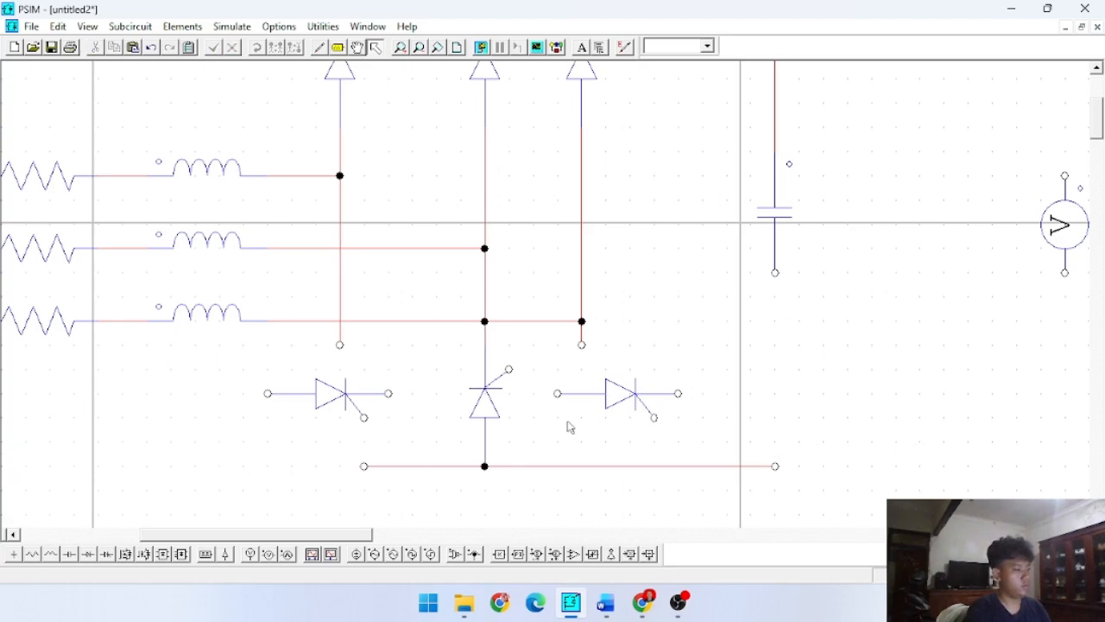
left_click(450, 466)
key("Delete")
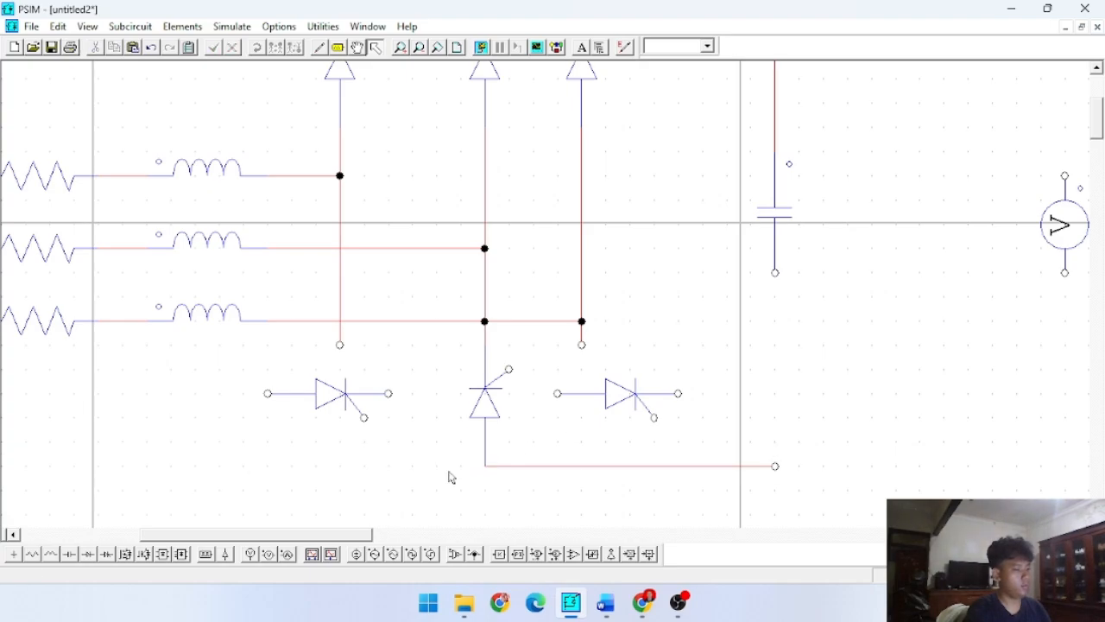
- Delete the bottom wire, turn the right lower thyristor upward under the right leg and remove the doubled wire piece above it
left_click(654, 466)
key("Delete")
left_click(614, 394)
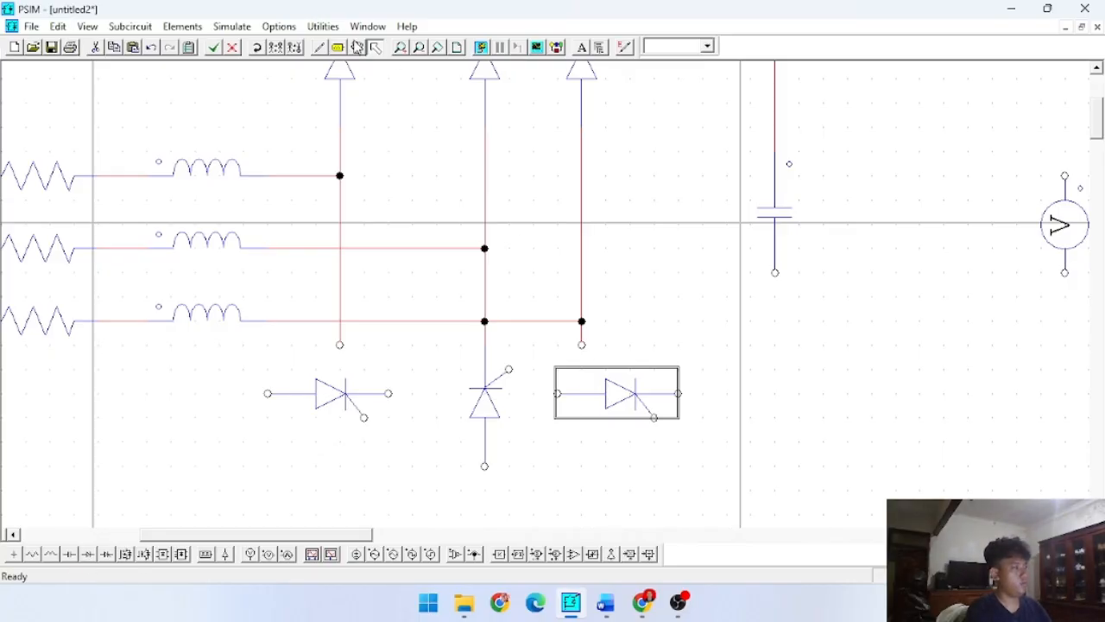
left_click(252, 50)
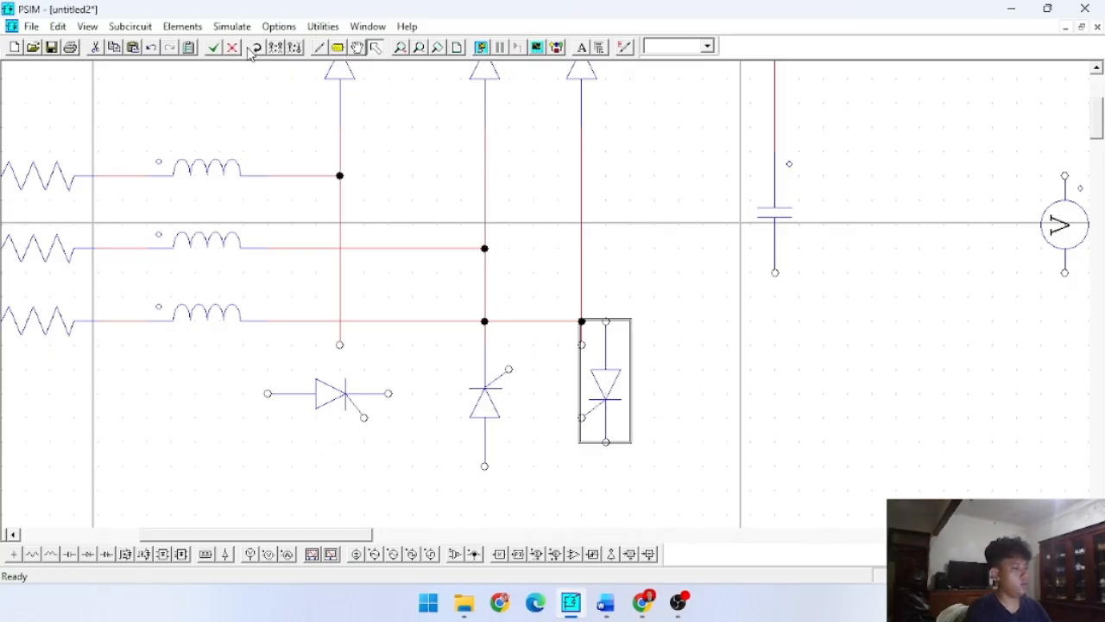
left_click(251, 50)
left_click(251, 50)
left_click_drag(592, 346, 575, 399)
left_click(643, 362)
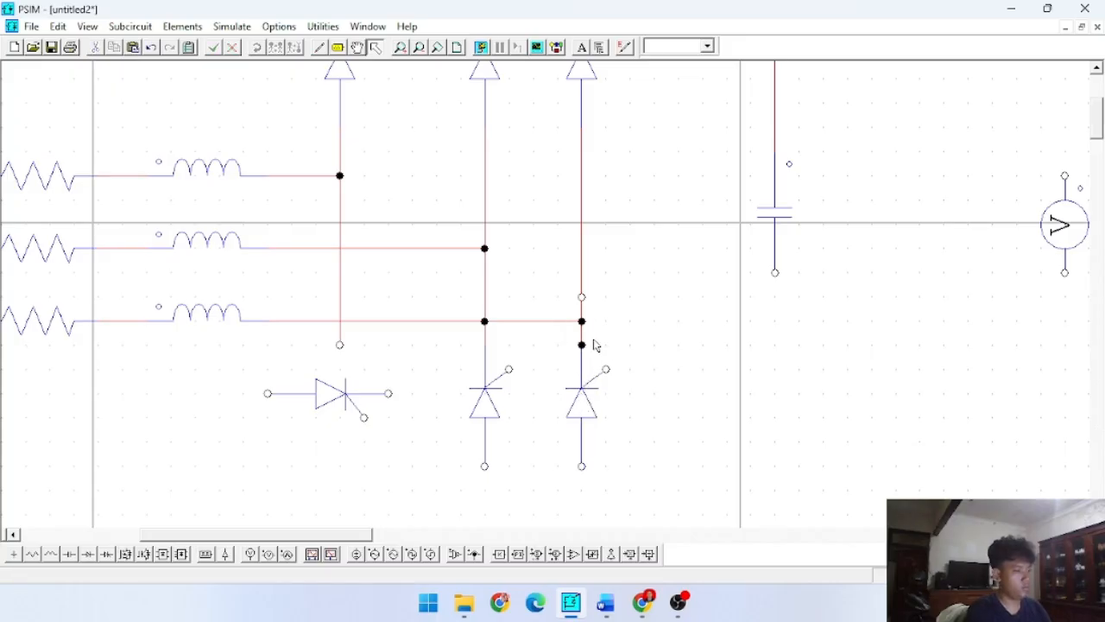
left_click(581, 332)
key("Delete")
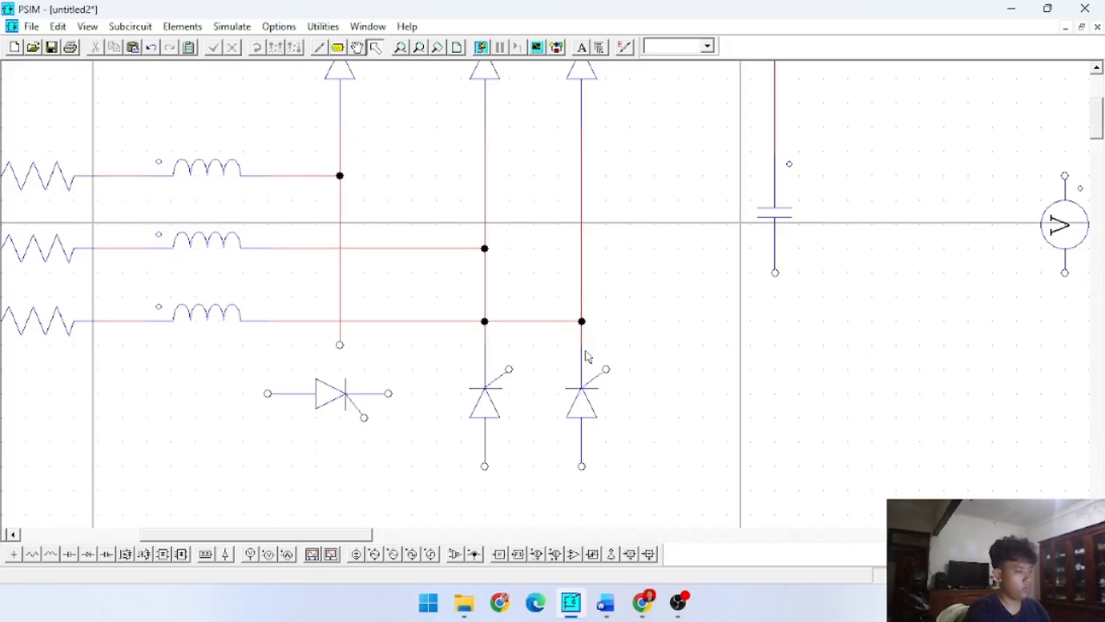
- Turn the left lower thyristor upward under the left leg and delete the stray wires at its gate and on the third phase line
left_click(341, 382)
left_click(257, 46)
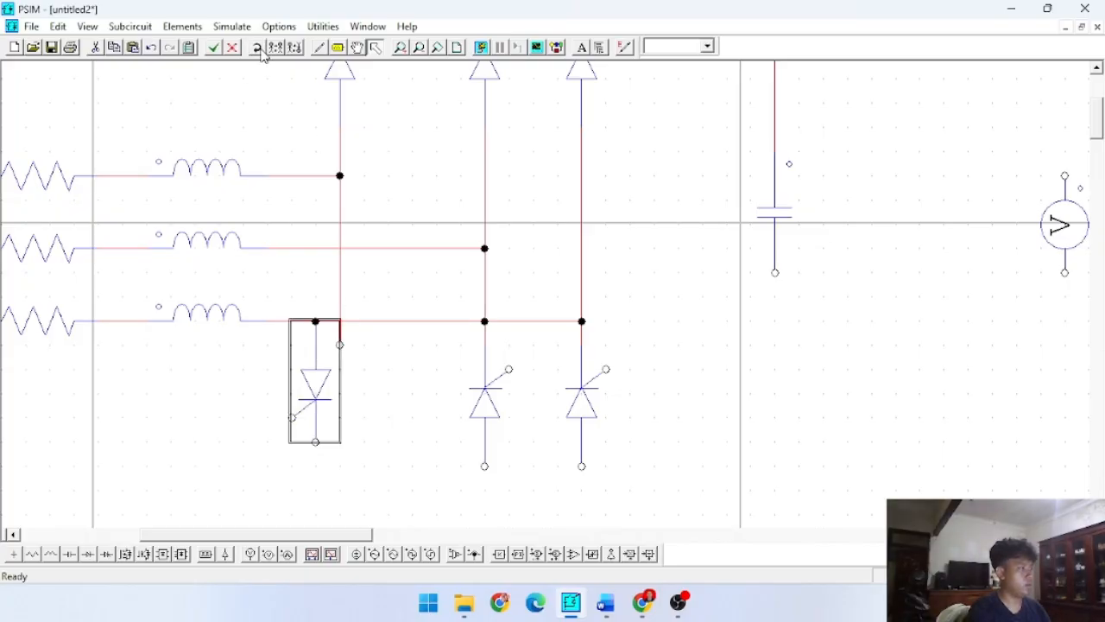
left_click(257, 47)
left_click(257, 47)
left_click_drag(299, 343, 339, 413)
left_click(396, 420)
left_click(364, 347)
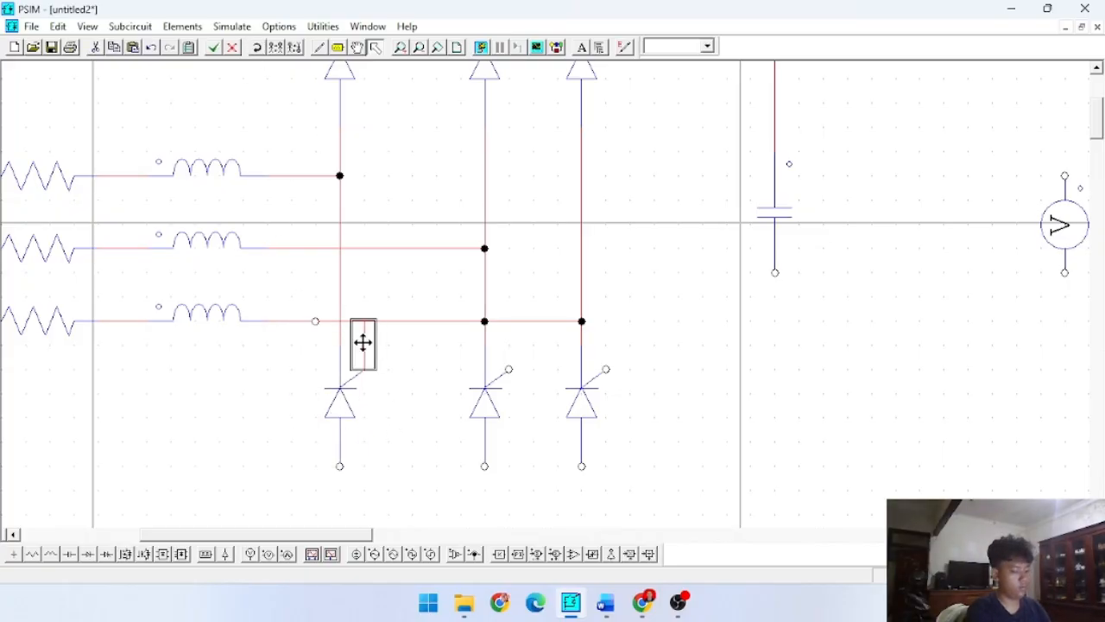
key("Delete")
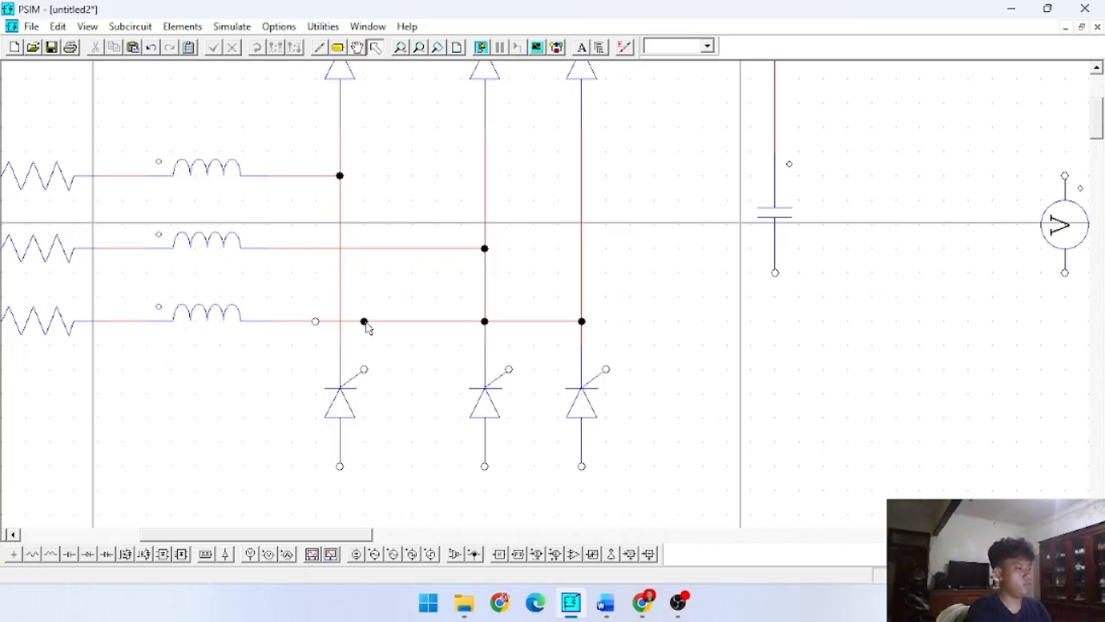
left_click(365, 324)
key("Delete")
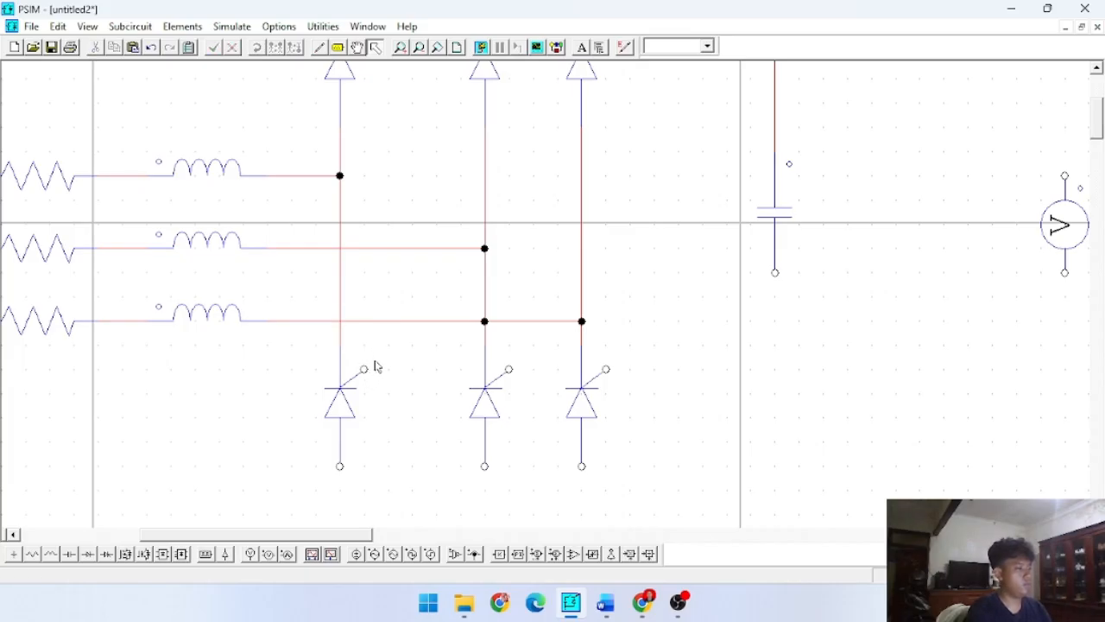
left_click(476, 323)
left_click(501, 321)
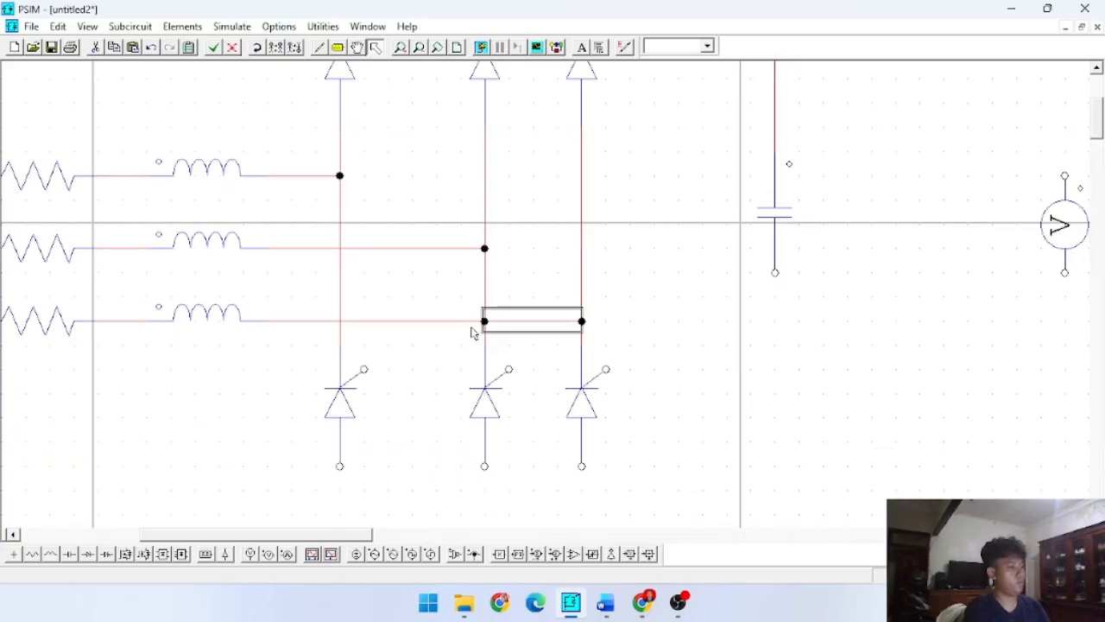
left_click(480, 320)
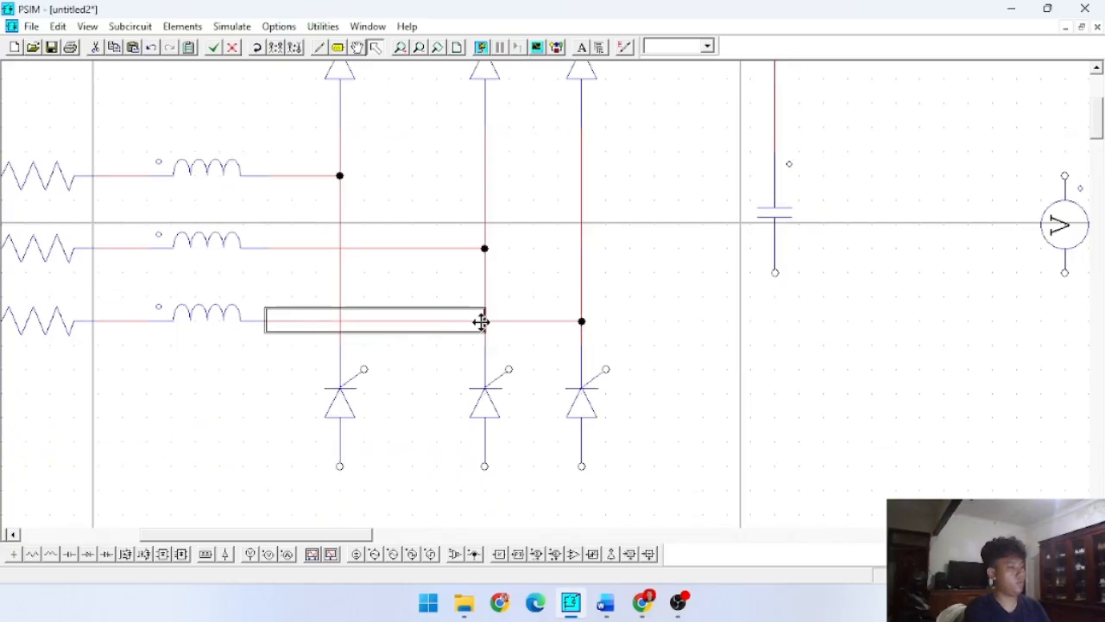
left_click(487, 323)
key("Delete")
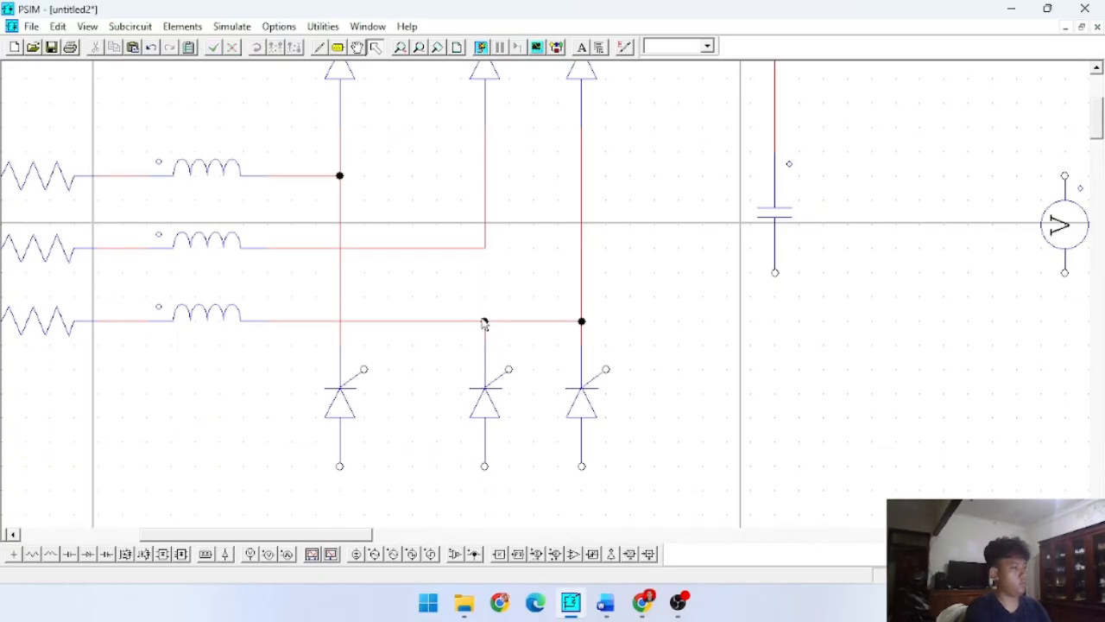
key("ctrl+z")
- Replace the third phase's split wire with a single wire from its inductor straight to the right thyristor leg
left_click(471, 336)
left_click(471, 325)
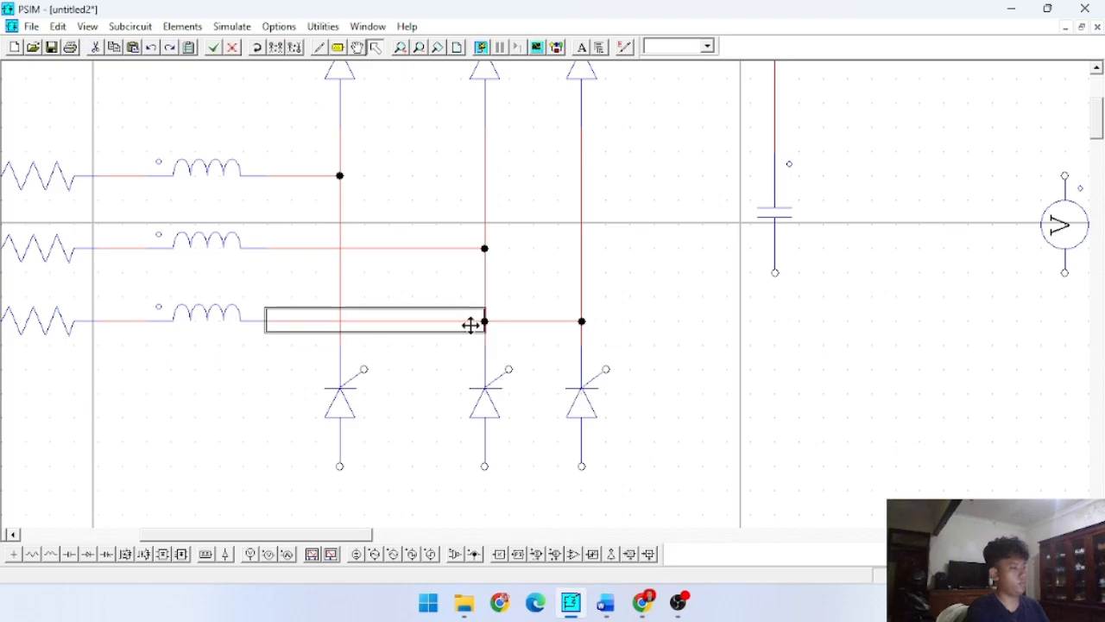
key("Delete")
left_click(507, 324)
key("Delete")
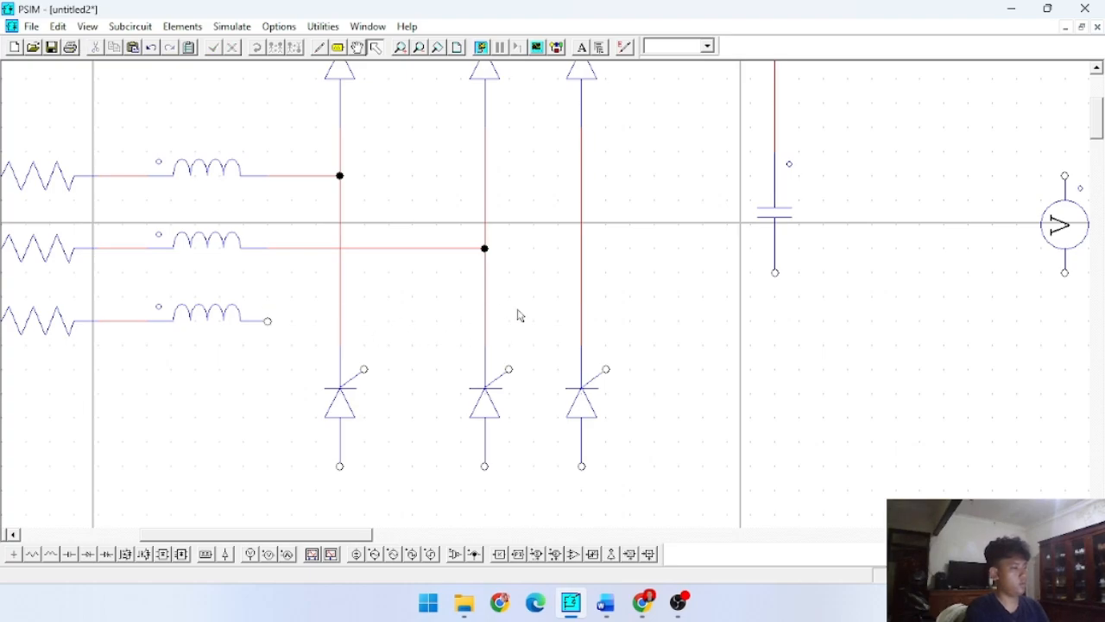
left_click(318, 47)
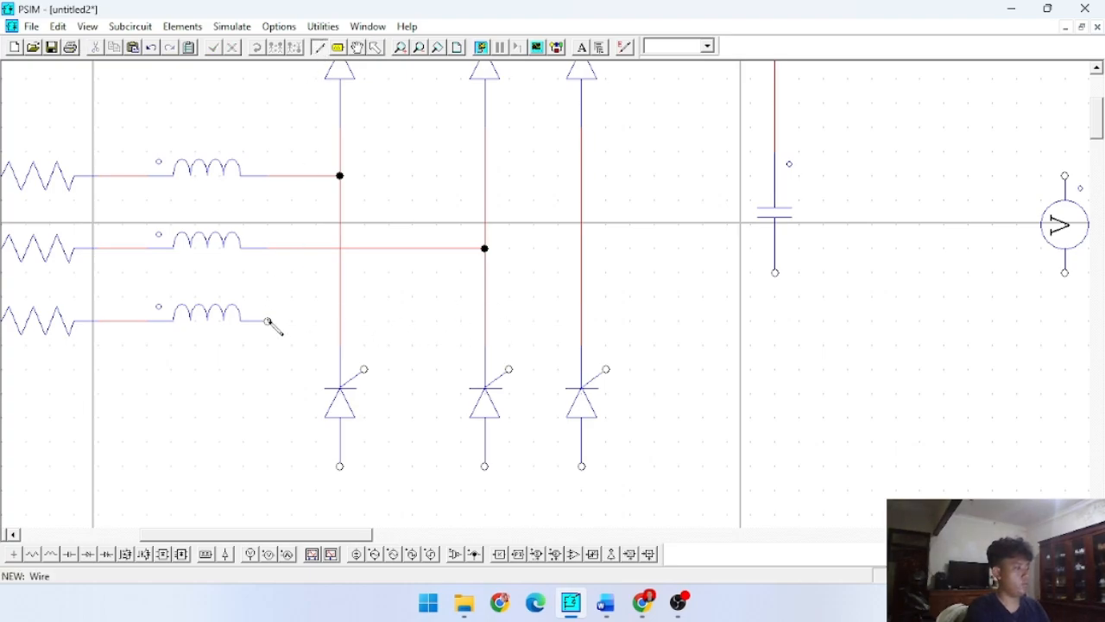
mouse_move(268, 321)
left_mouse_down()
mouse_move(574, 346)
mouse_move(582, 321)
left_mouse_up()
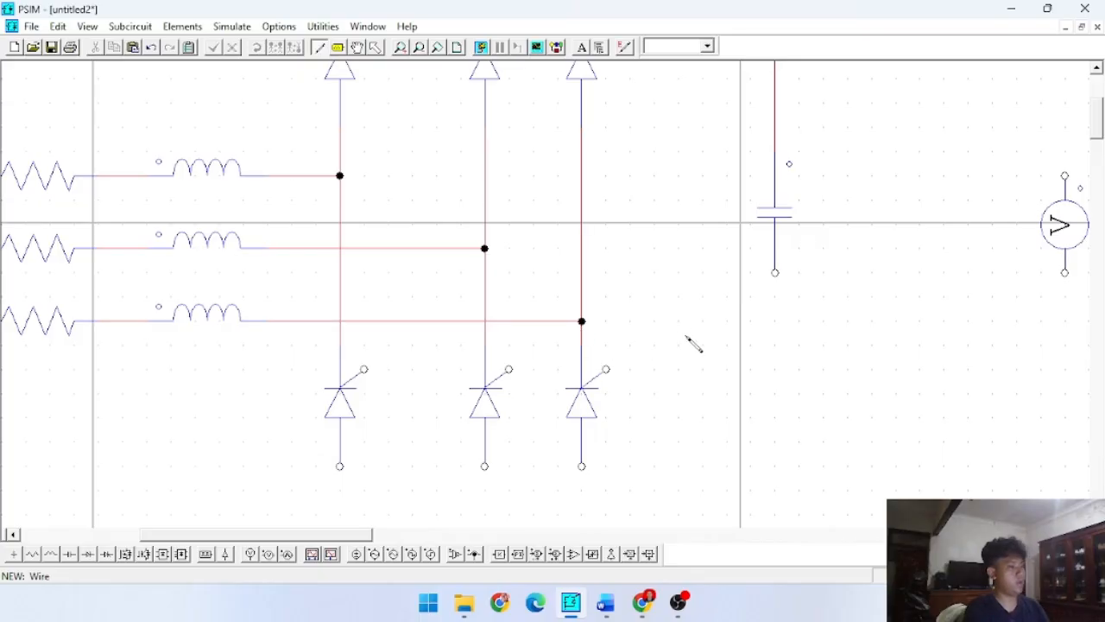
- Wire the three lower thyristors to the capacitor's lower end and connect the voltmeter in parallel with the capacitor
left_click_drag(775, 274, 342, 468)
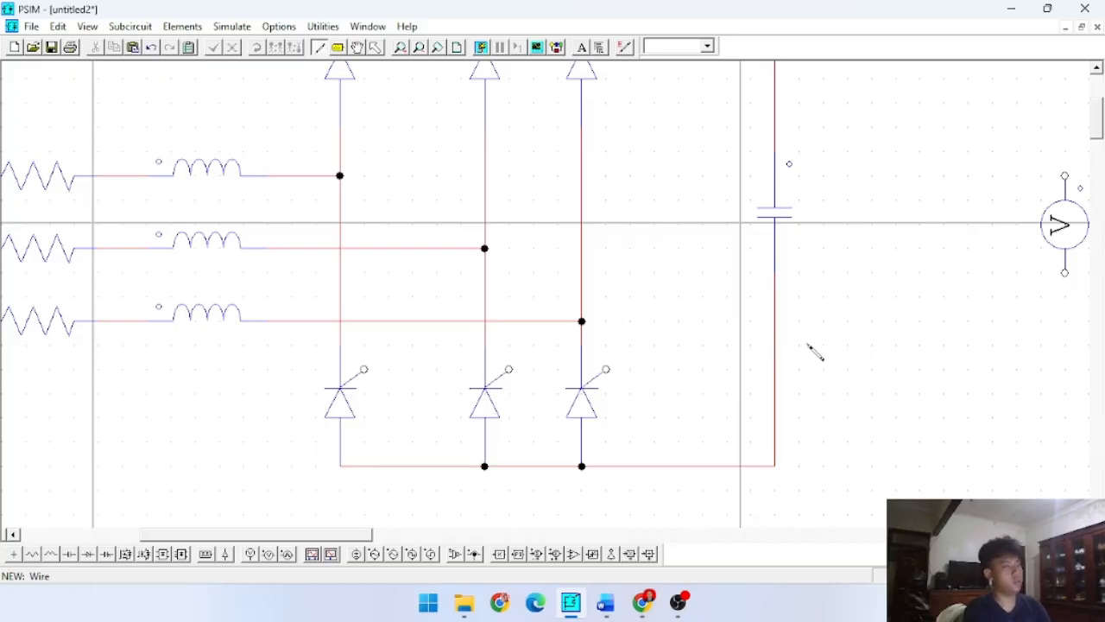
scroll(682, 252, "up", 3)
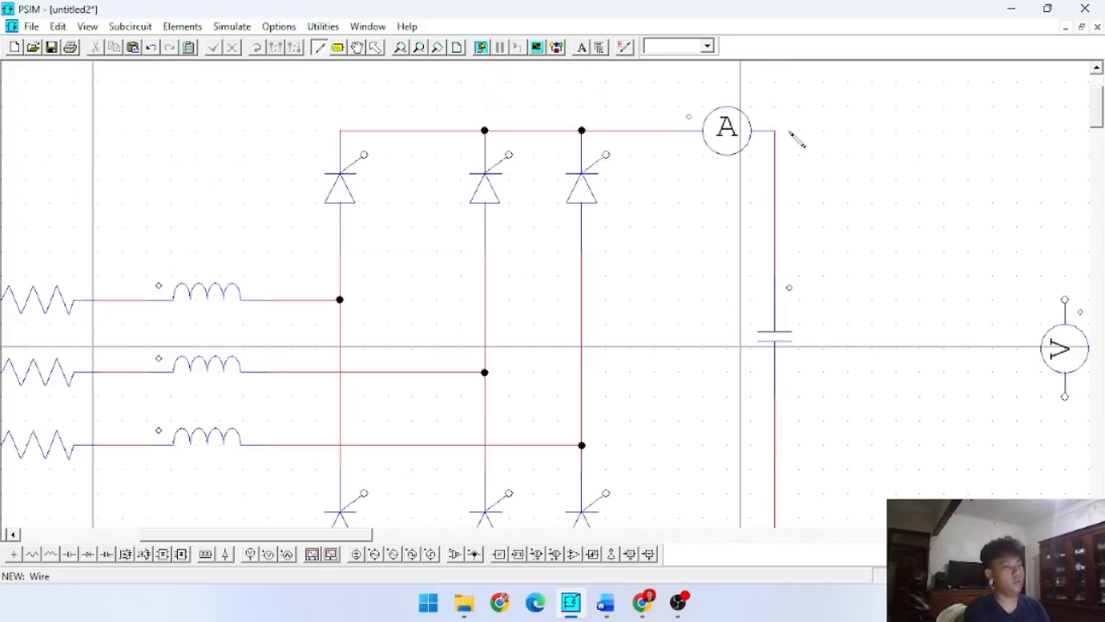
mouse_move(774, 130)
left_mouse_down()
mouse_move(1084, 188)
mouse_move(1066, 302)
mouse_move(897, 471)
mouse_move(775, 468)
left_mouse_up()
scroll(1084, 382, "down", 3)
scroll(842, 333, "down", 3)
scroll(471, 276, "up", 5)
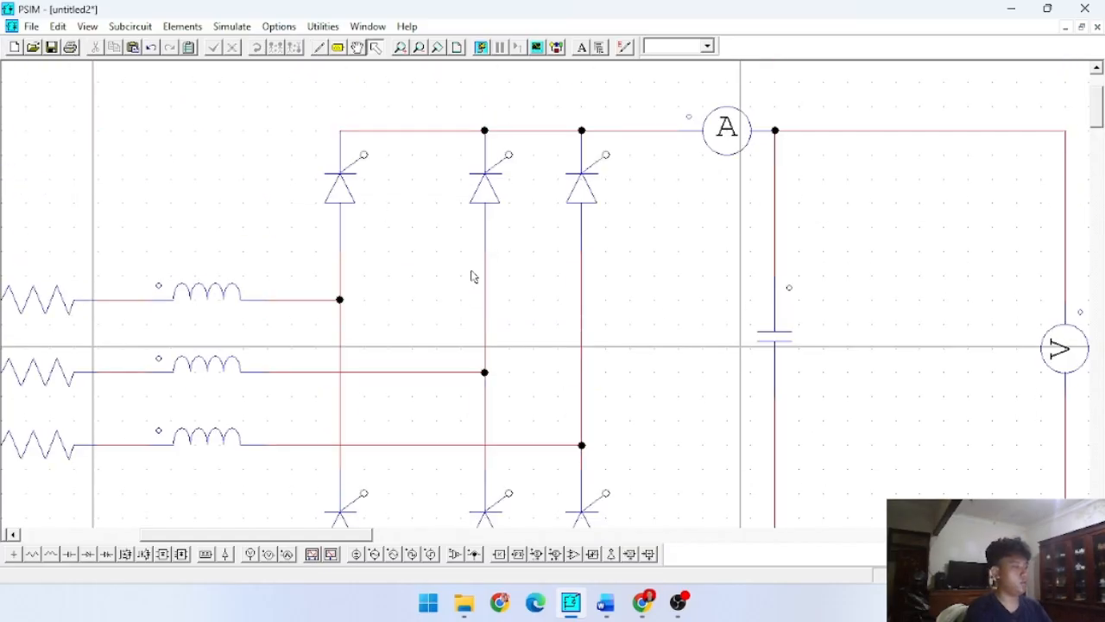
- Move the third phase's AC source into line beneath the other two sources
scroll(459, 274, "down", 9)
scroll(535, 289, "up", 3)
scroll(544, 285, "up", 5)
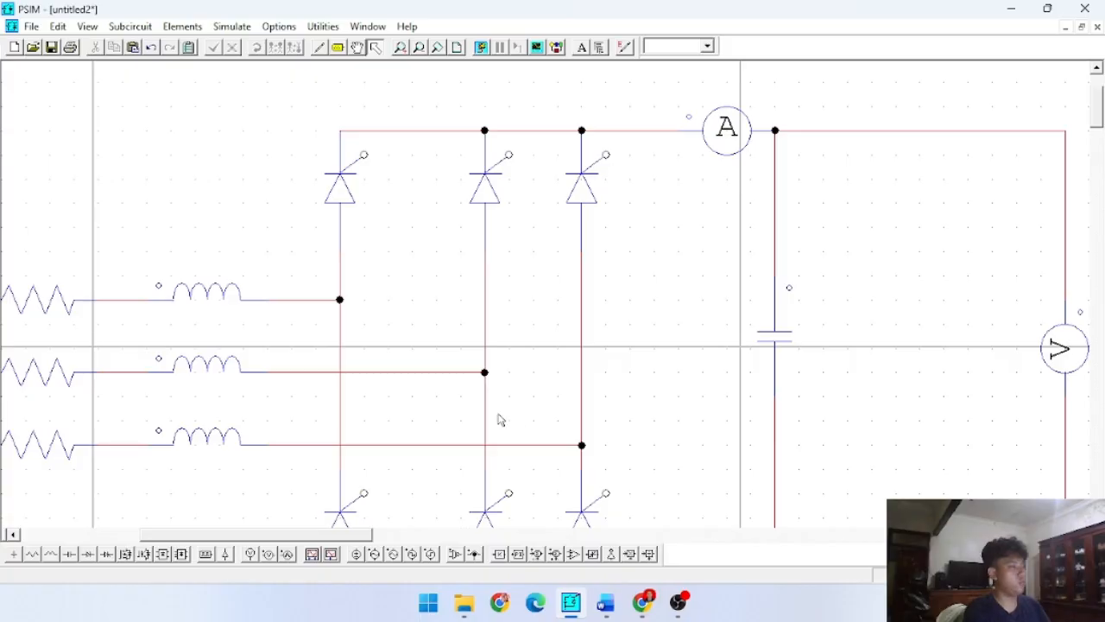
left_click(419, 47)
left_click(419, 47)
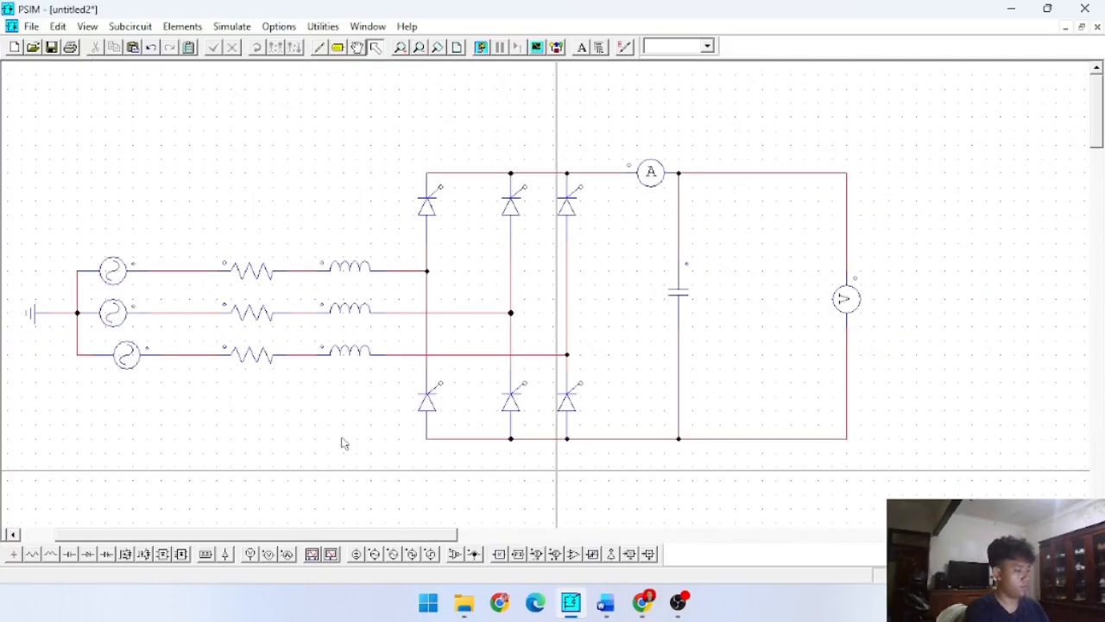
left_click_drag(322, 542, 303, 542)
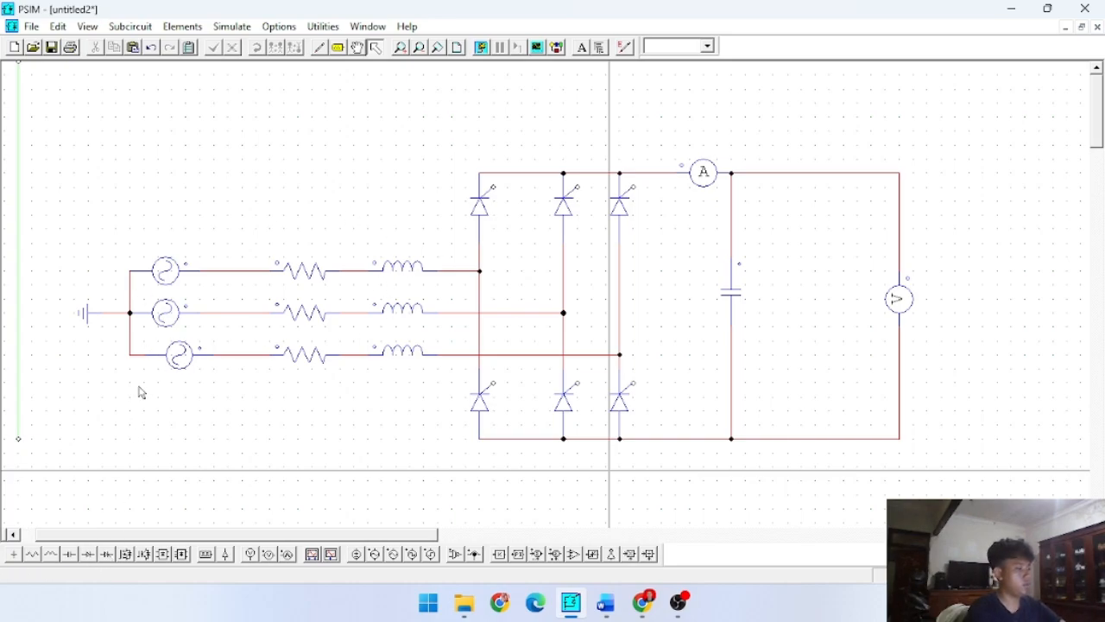
left_click_drag(178, 355, 160, 370)
left_click(309, 424)
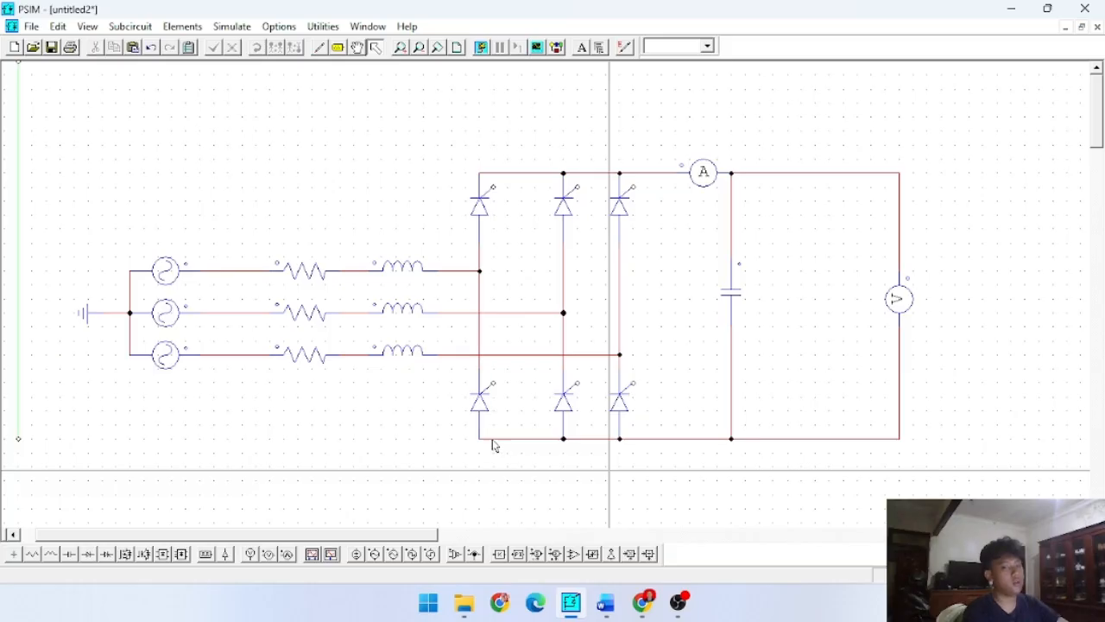
- Place six gating blocks, three in a row below the lower thyristors and three above the upper thyristors
left_click(204, 556)
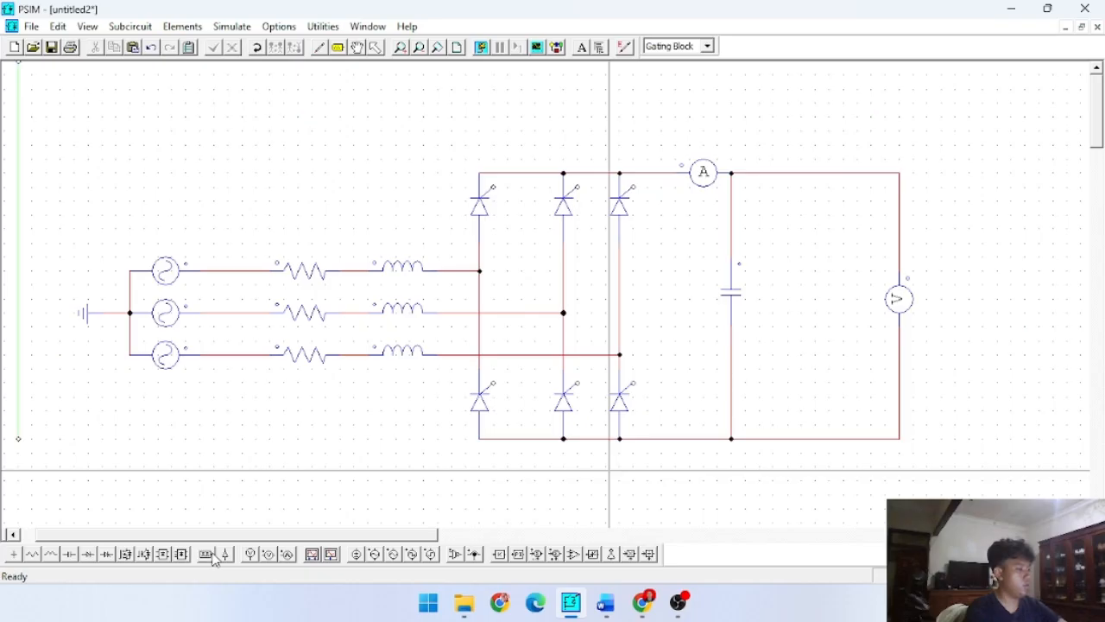
scroll(398, 463, "down", 1)
scroll(511, 412, "up", 1)
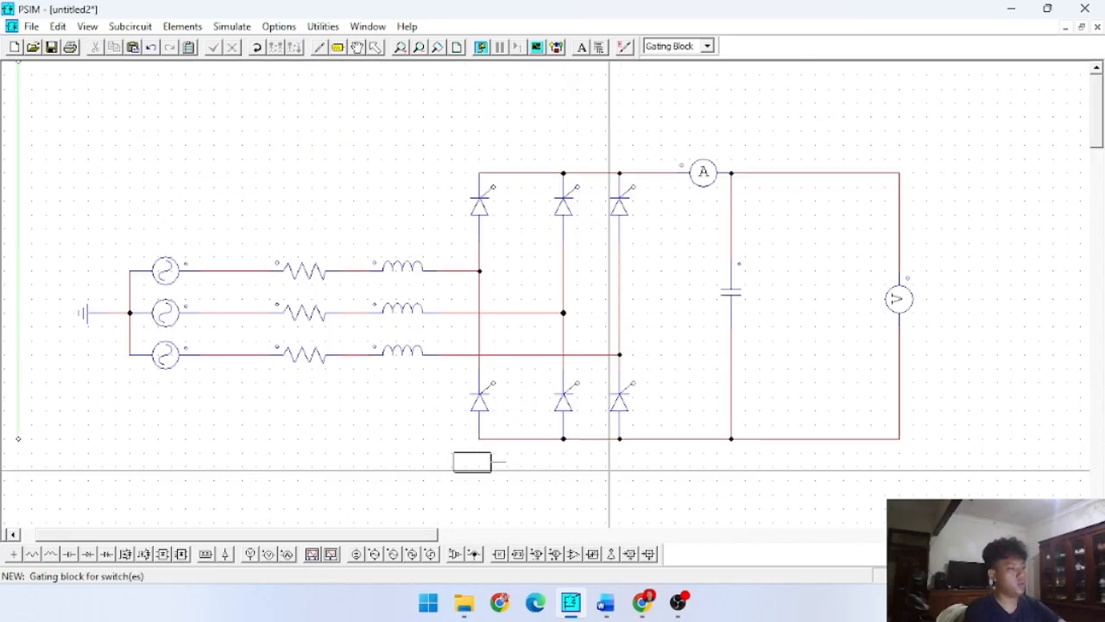
left_click(488, 467)
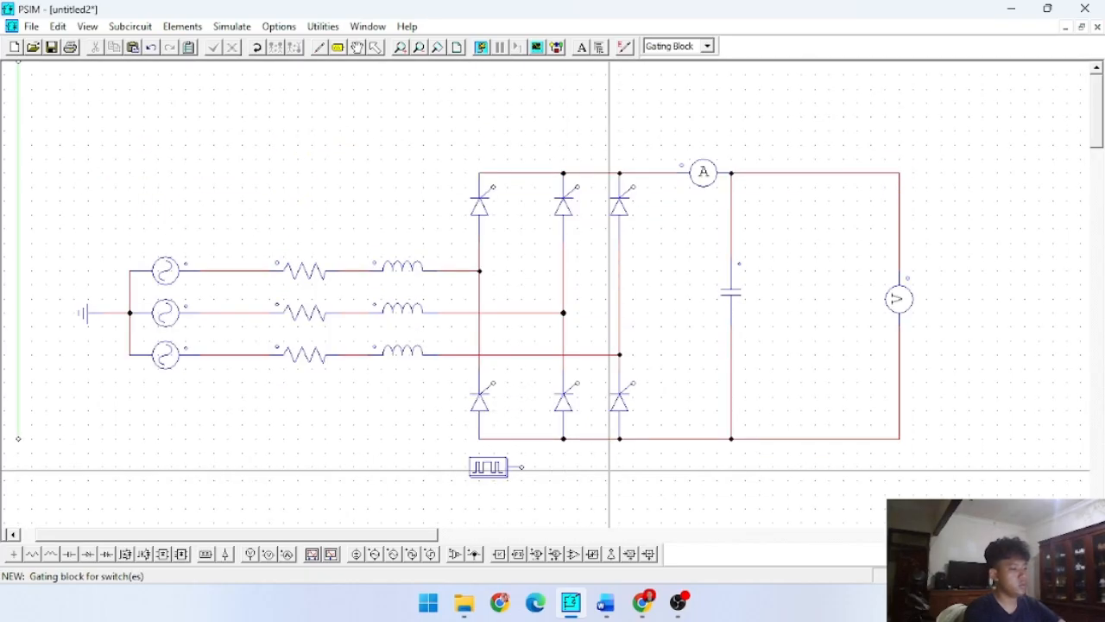
left_click(571, 467)
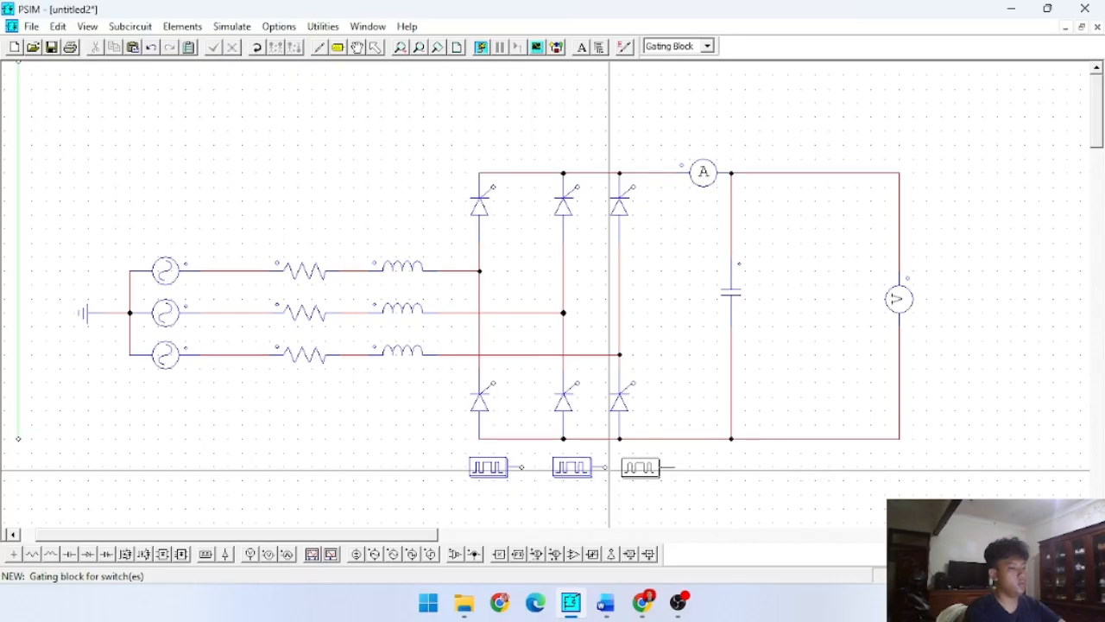
left_click(639, 467)
left_click(641, 145)
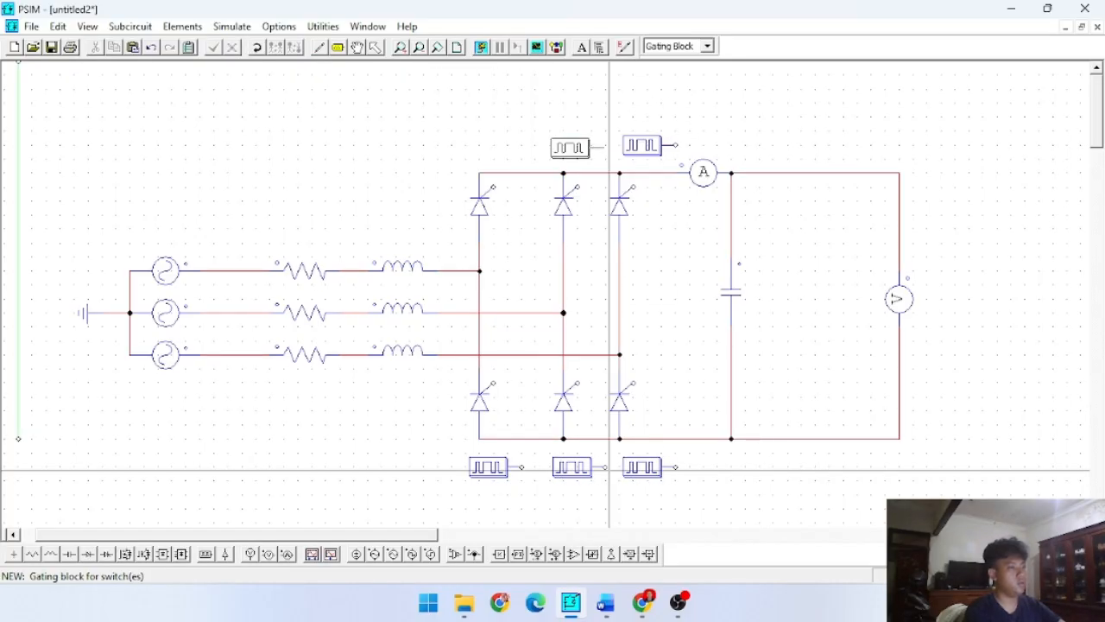
left_click(570, 146)
left_click(502, 145)
key("Escape")
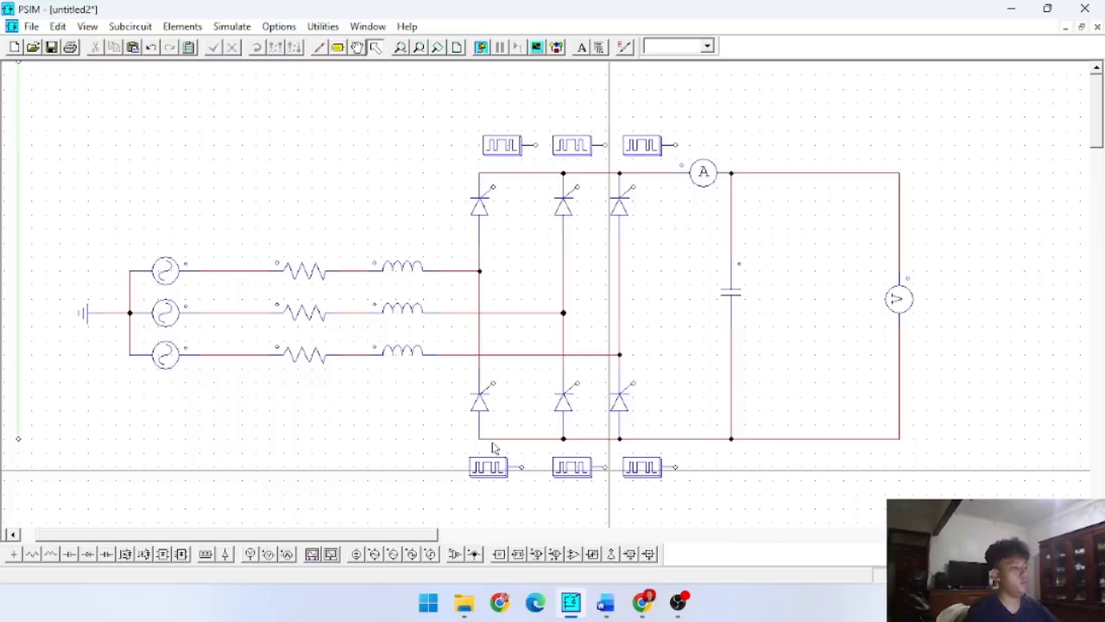
- Wire the gate of each lower thyristor to the gating block beneath it
scroll(336, 102, "down", 2)
scroll(337, 102, "up", 1)
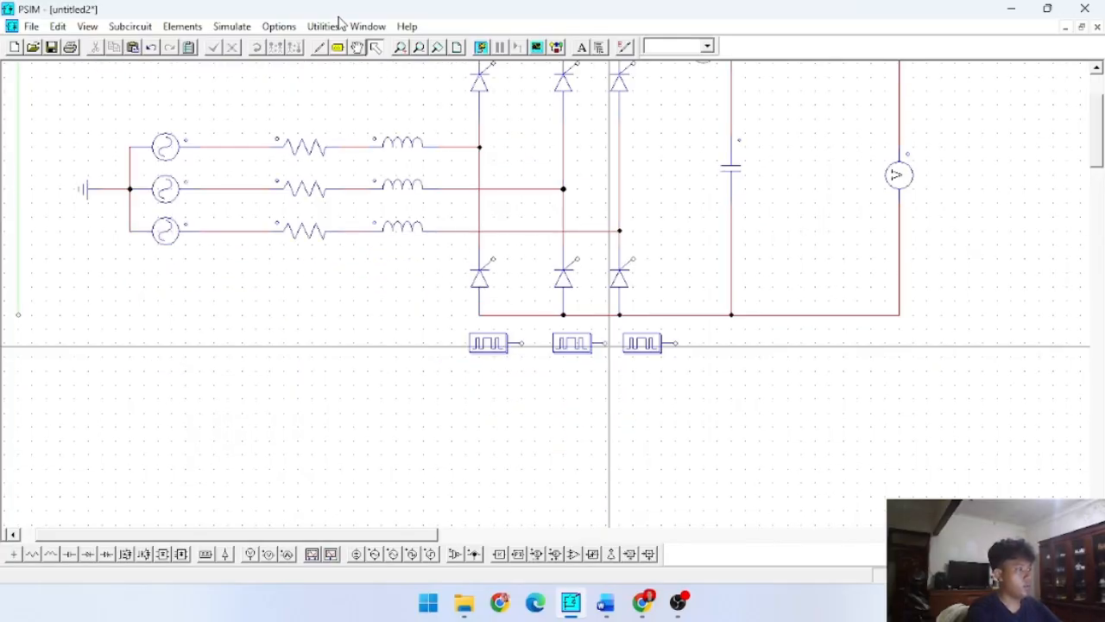
left_click(319, 47)
left_click_drag(494, 258, 520, 343)
mouse_move(576, 258)
left_mouse_down()
mouse_move(619, 369)
mouse_move(602, 271)
mouse_move(606, 342)
left_mouse_up()
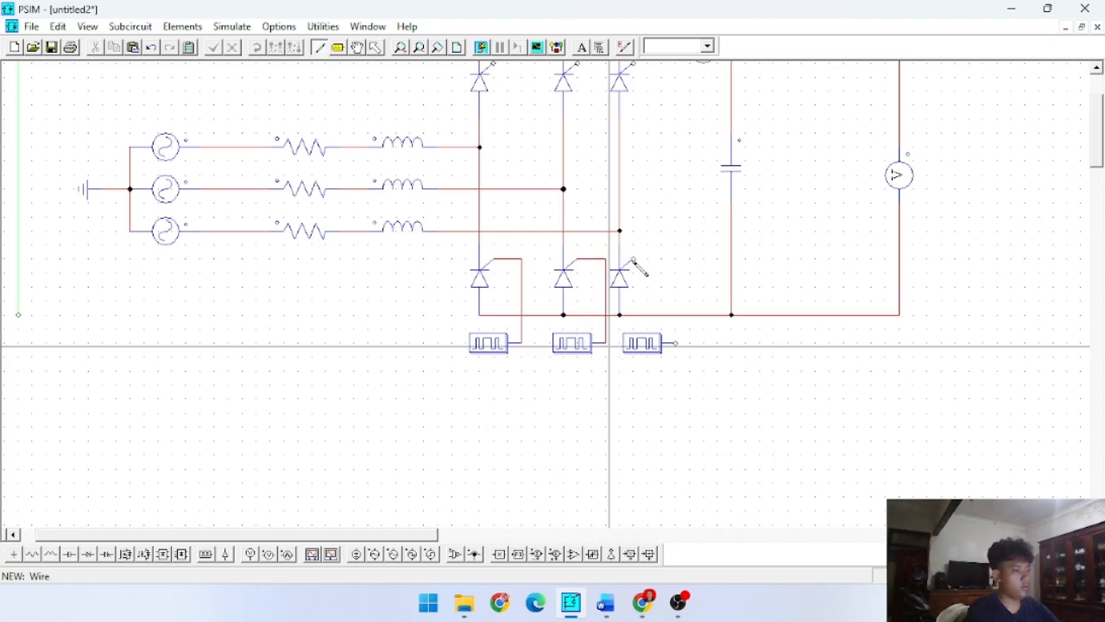
left_click_drag(633, 259, 682, 342)
- Wire the gate of each upper thyristor to the gating block above it
scroll(639, 177, "up", 3)
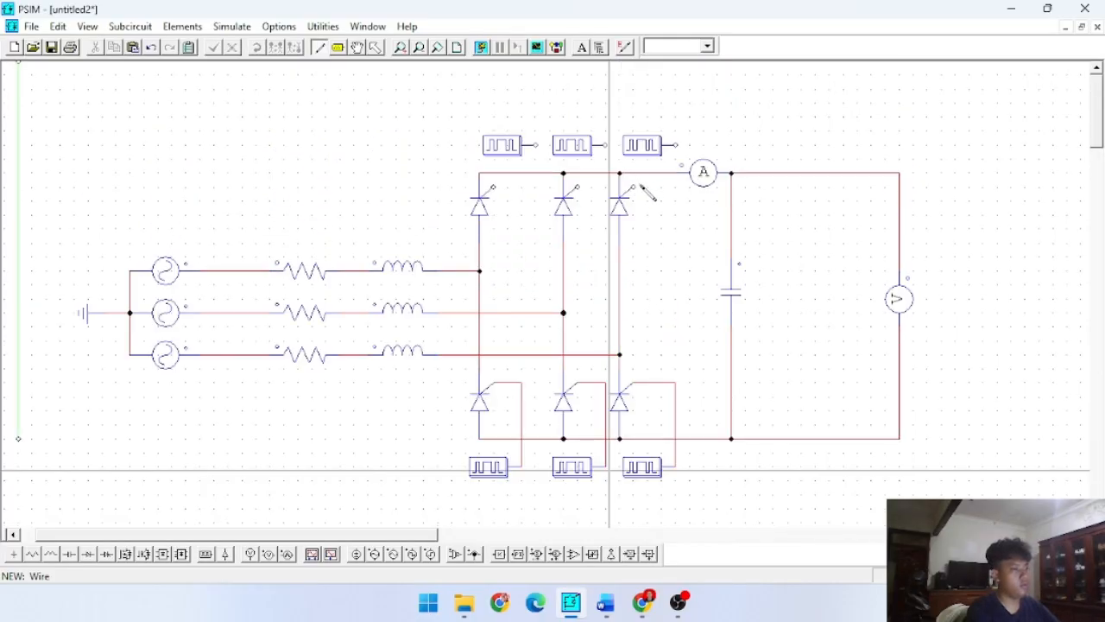
left_click_drag(635, 188, 676, 145)
left_click_drag(598, 192, 605, 145)
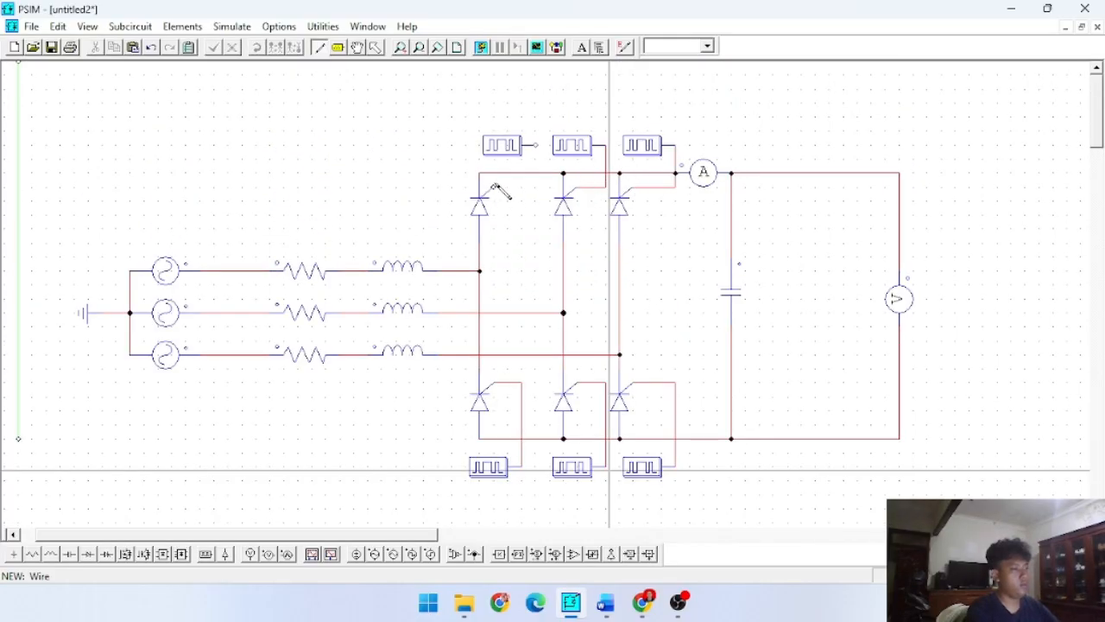
left_click_drag(497, 188, 535, 145)
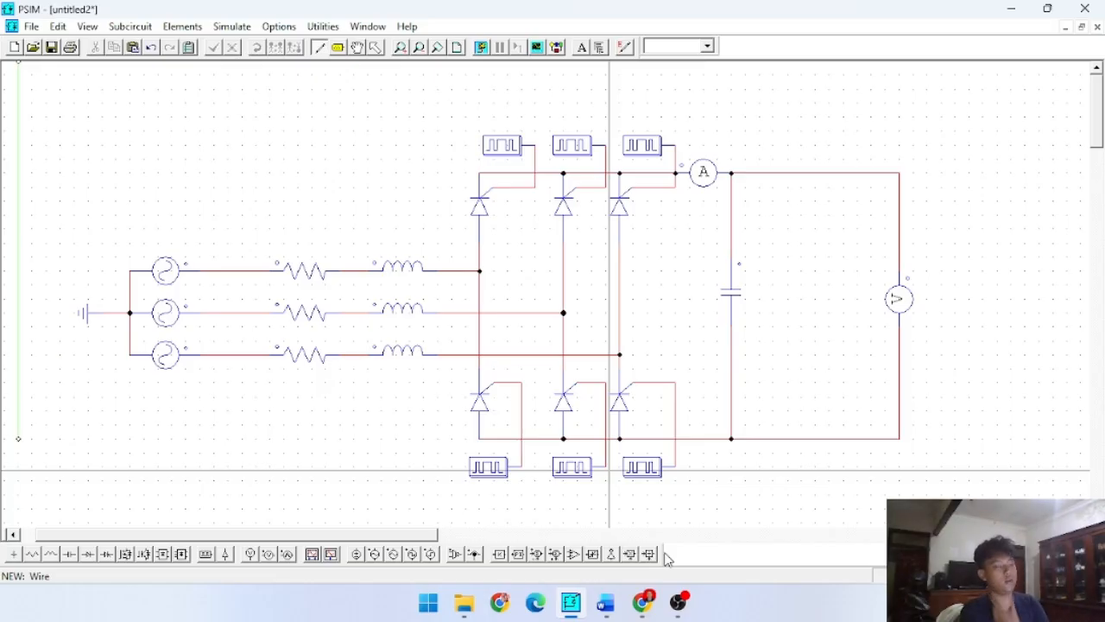
- Switch to Chrome and review the Classroom assignment "Tugas kelompok: Penyearah terkendali" for the required loads and scenarios
left_click(638, 605)
left_click(129, 17)
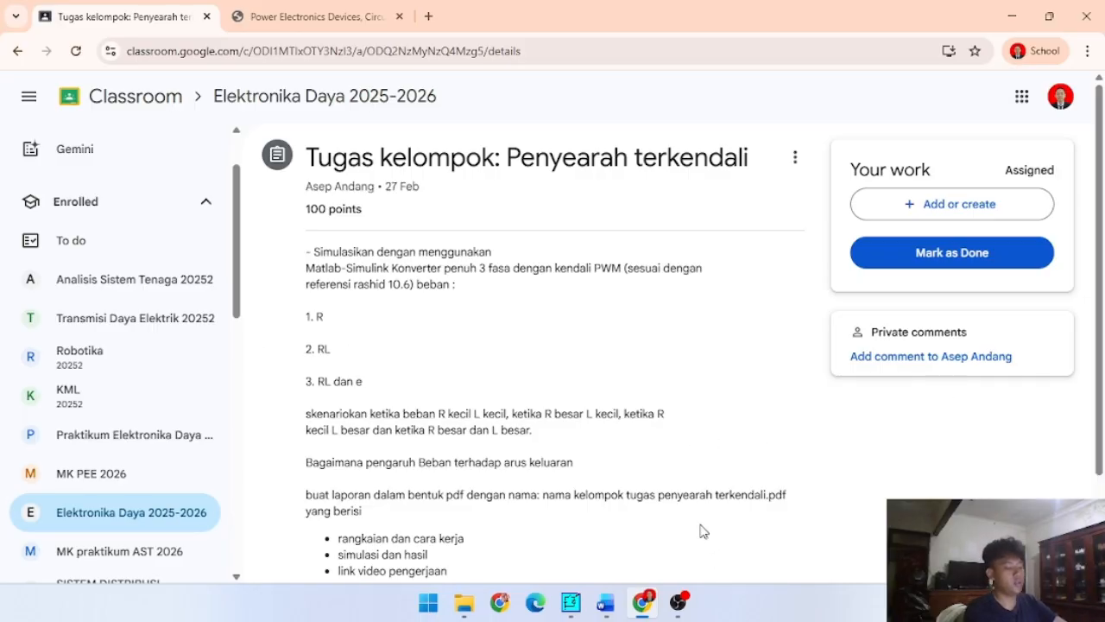
mouse_move(683, 617)
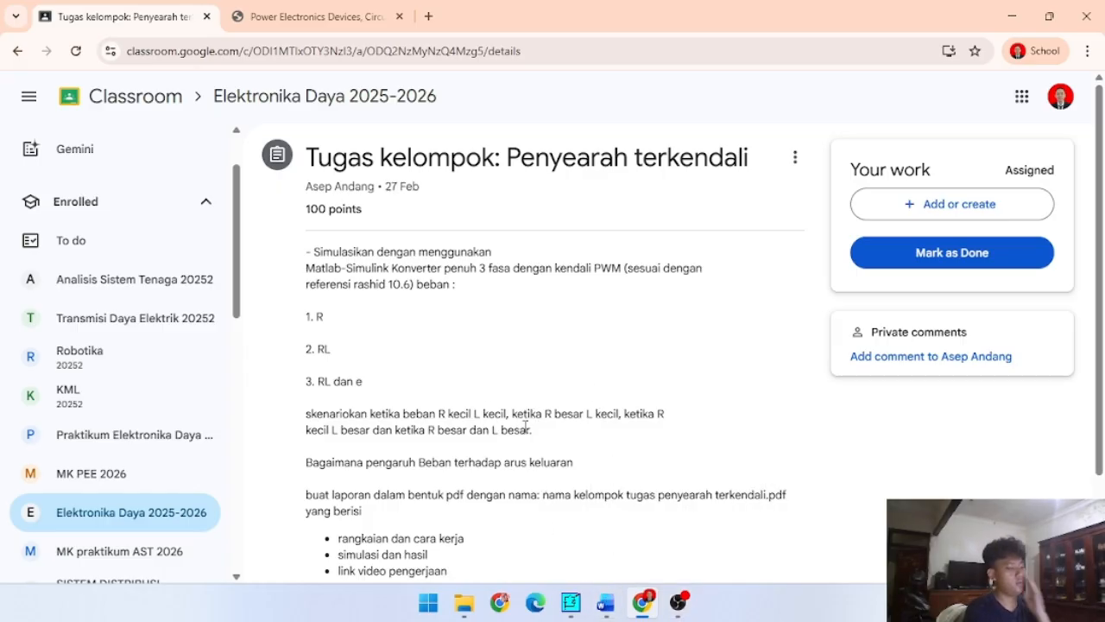
- Switch to PSIM, set the upper and middle line resistors to a resistance of 5, and display the middle resistor's value on the schematic
left_click(570, 602)
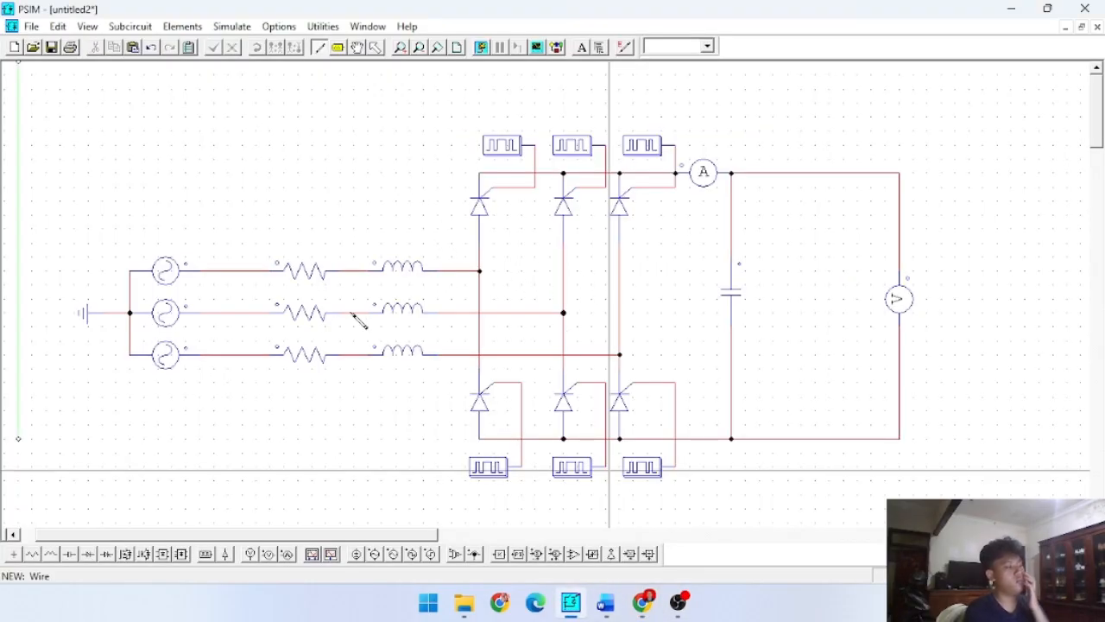
left_click(309, 259)
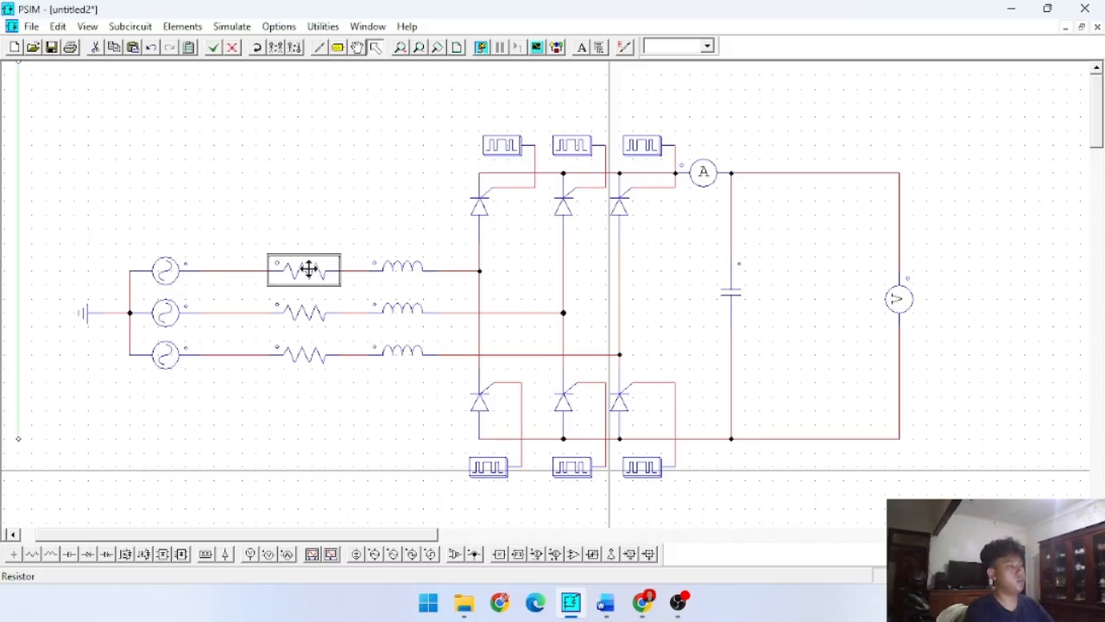
double_click(309, 260)
double_click(809, 283)
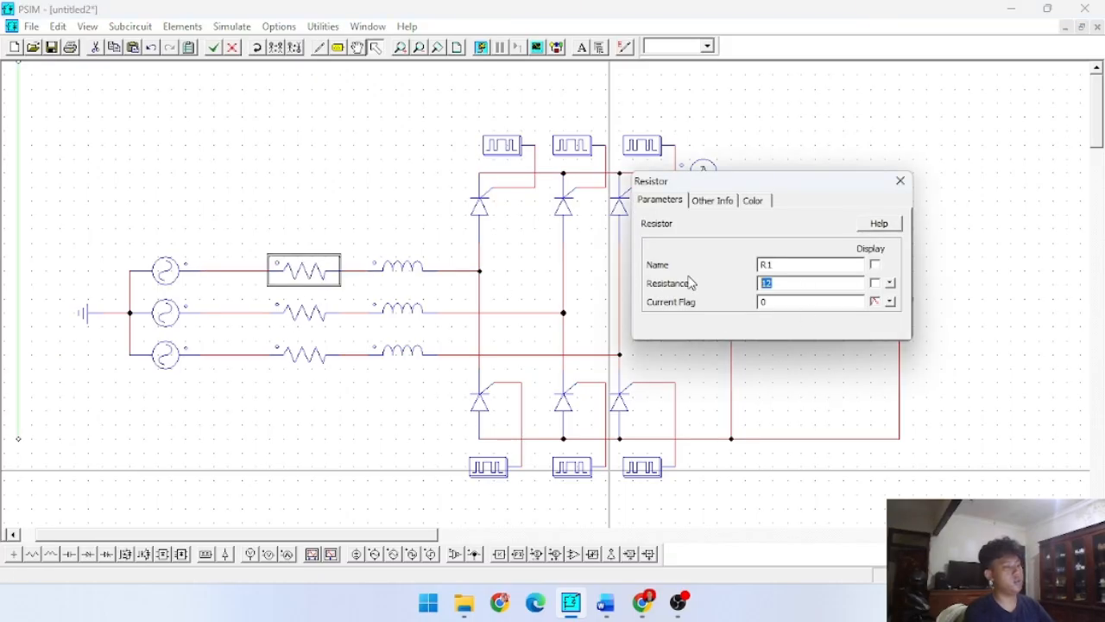
left_click(292, 316)
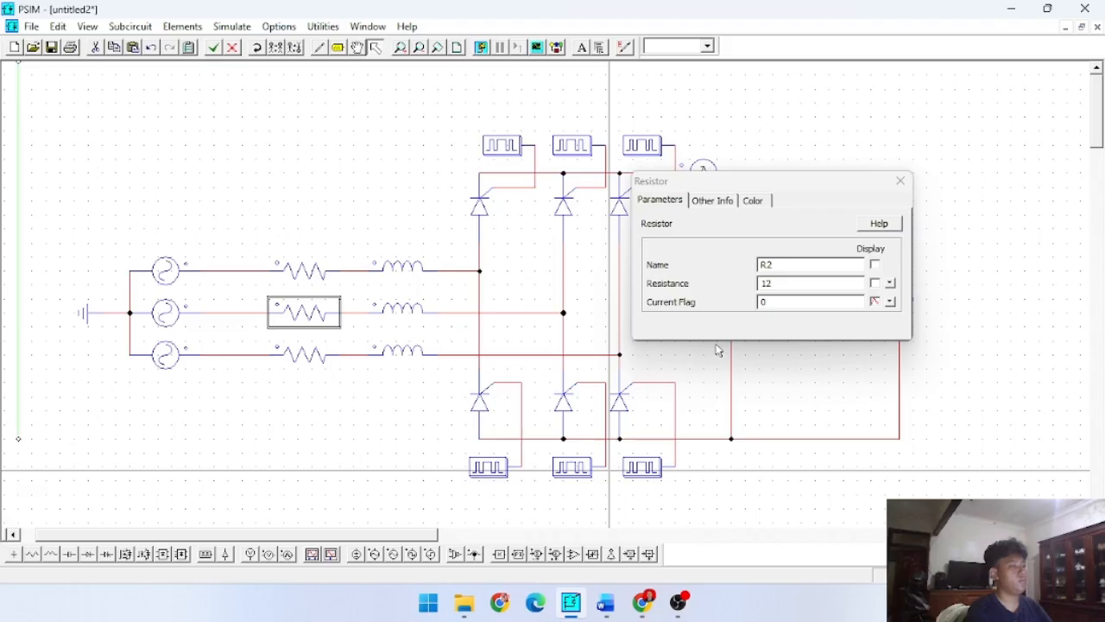
double_click(811, 284)
type("5")
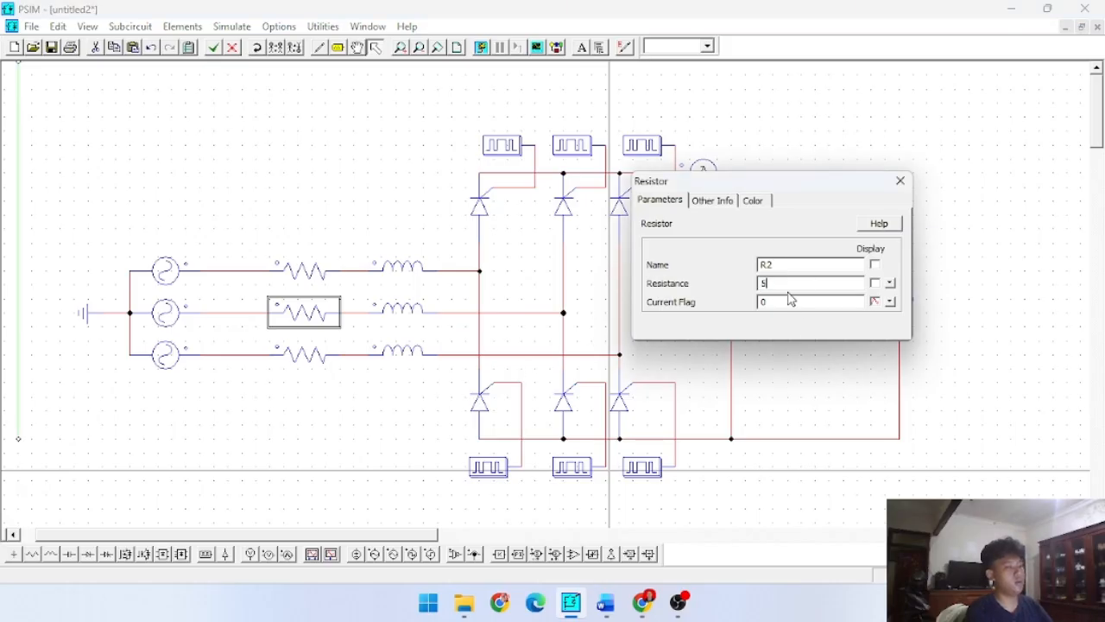
left_click(876, 284)
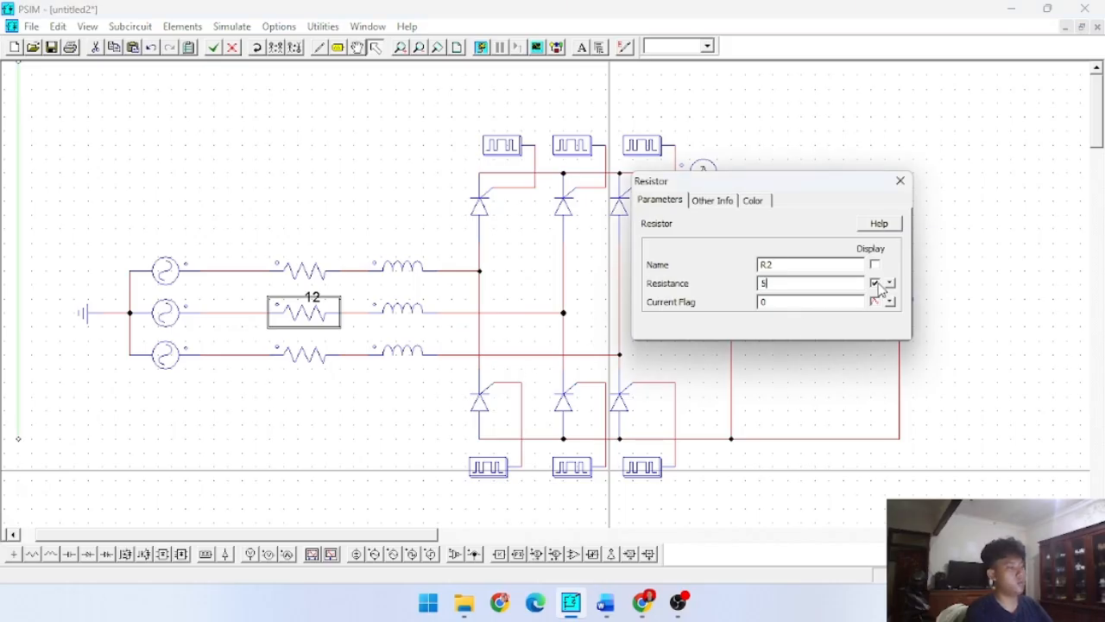
left_click(323, 267)
left_click(875, 284)
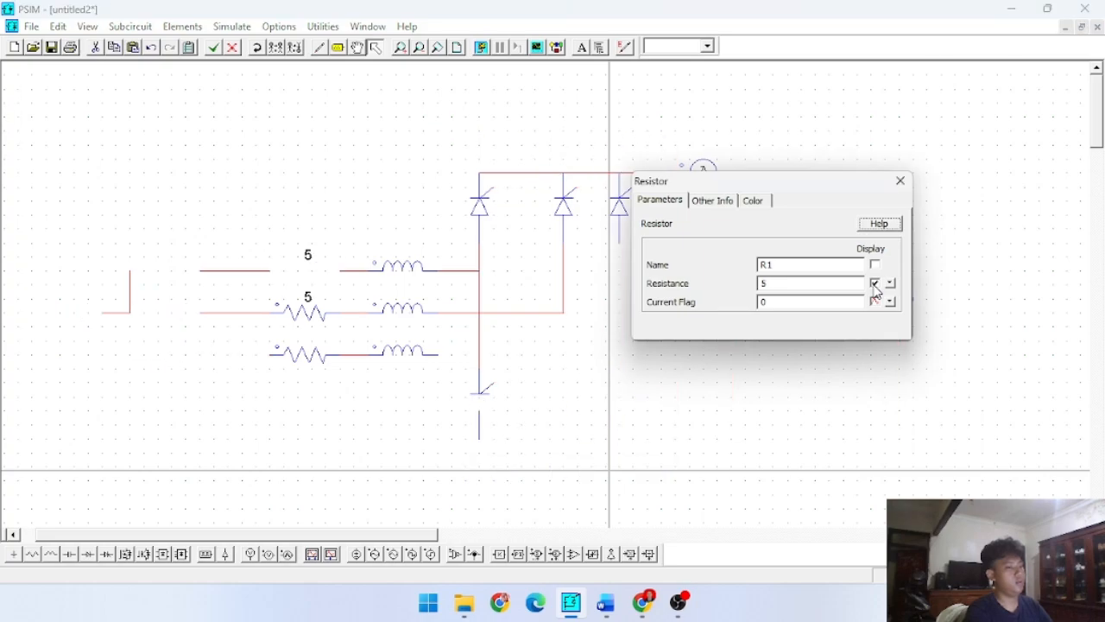
left_click(875, 284)
- Set the resistance of the lower line resistor R3 to 5
left_click(337, 352)
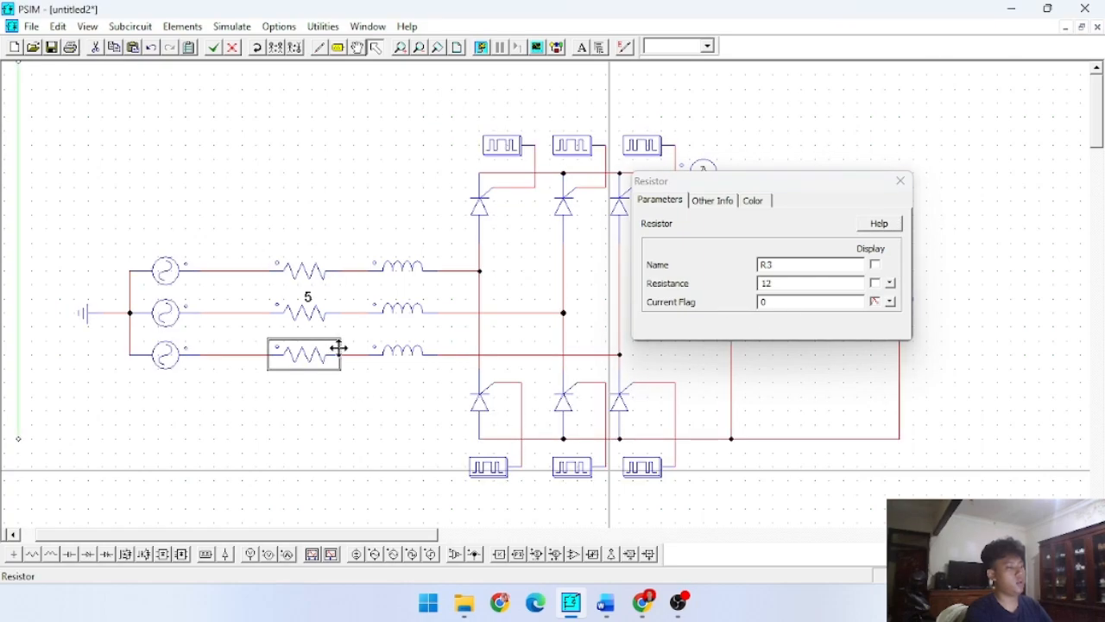
left_click_drag(803, 287, 671, 283)
type("5")
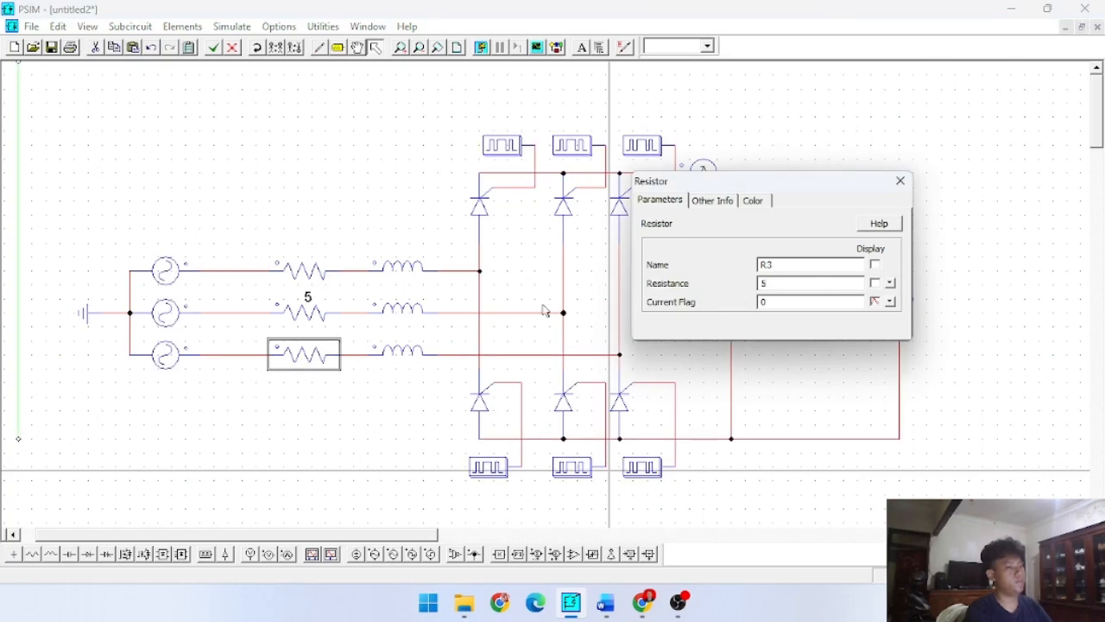
- Set the inductance of the upper and middle line inductors to 0.001 and display the middle inductor's value on the schematic
left_click(402, 268)
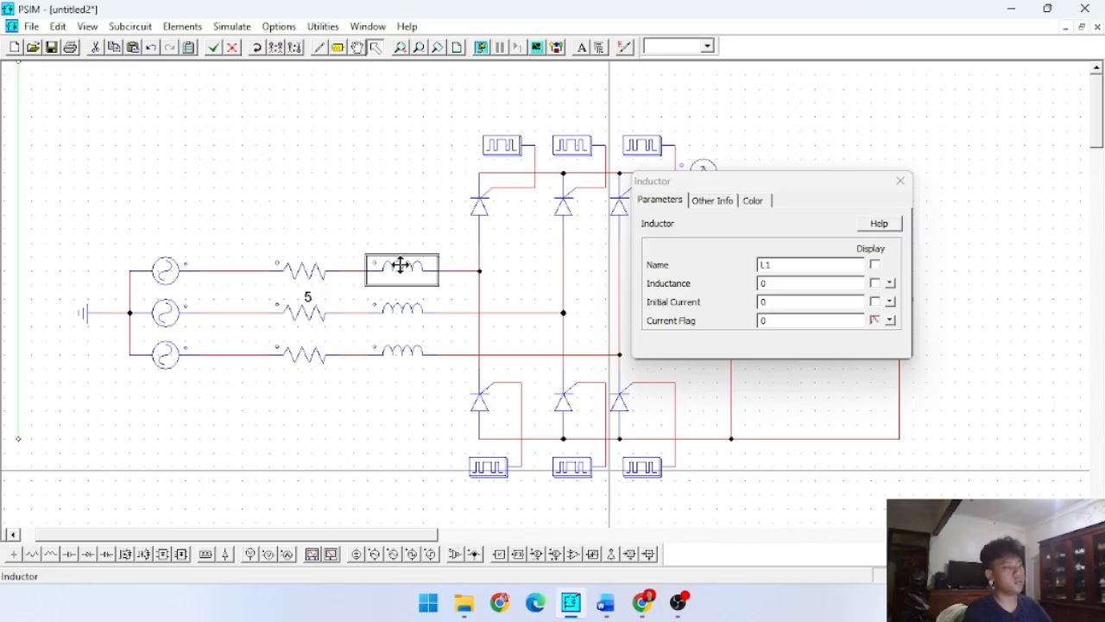
left_click(787, 286)
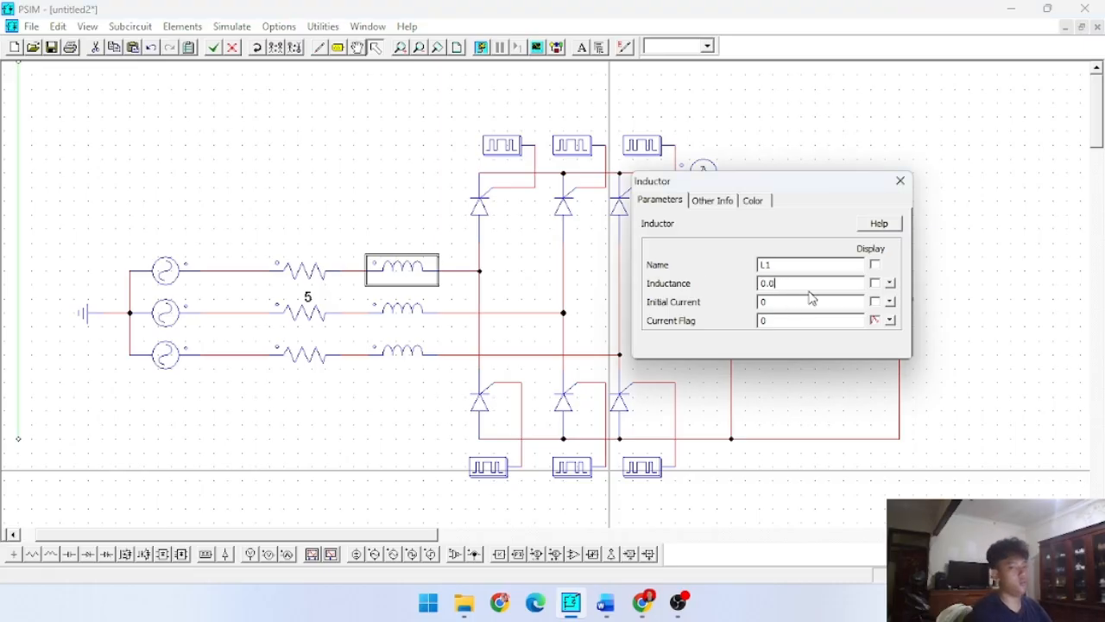
left_click(414, 307)
left_click(787, 286)
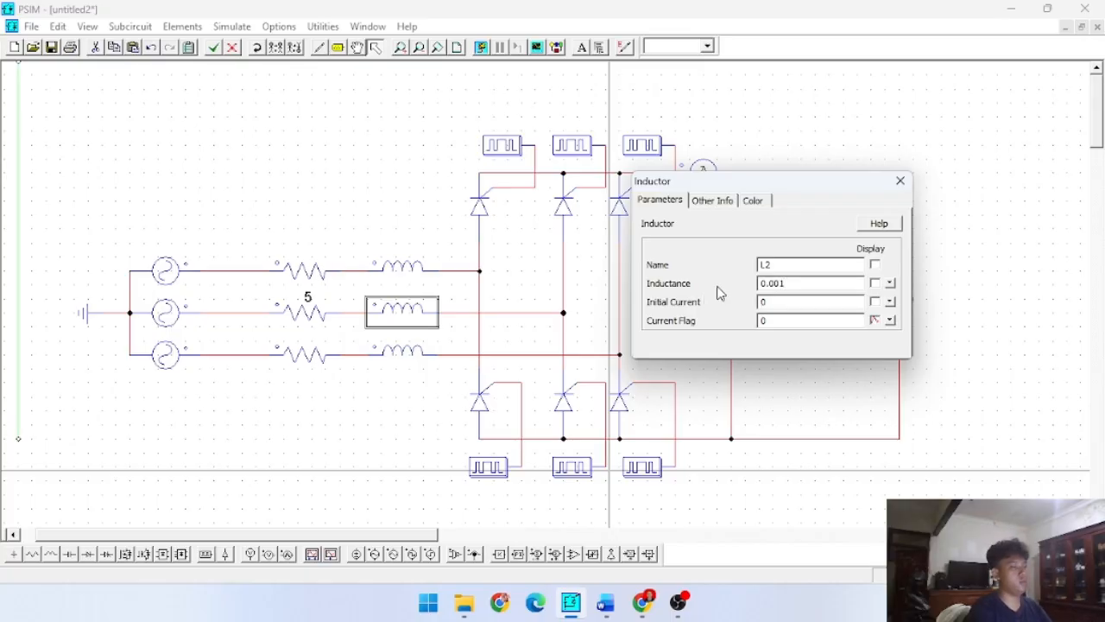
left_click(396, 349)
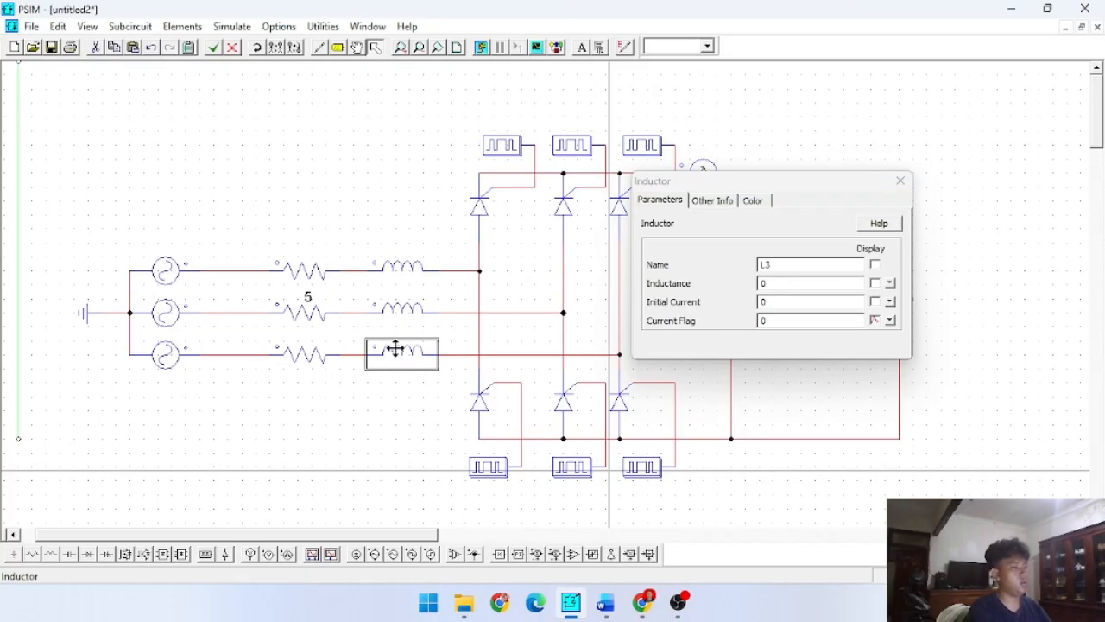
left_click(407, 311)
left_click(875, 283)
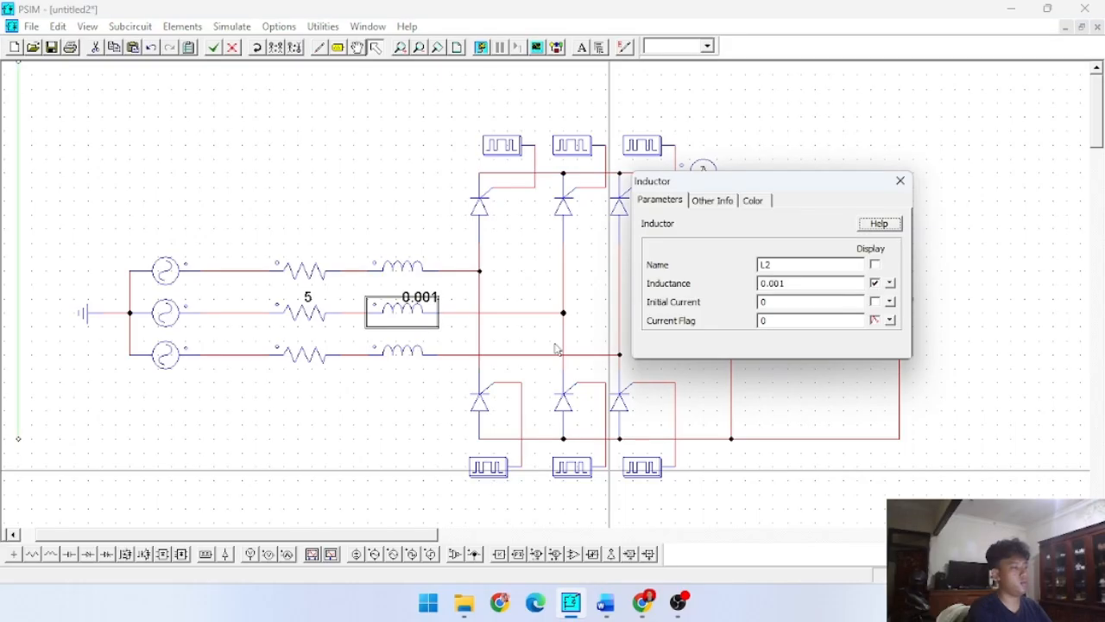
- Set the inductance of the lower line inductor L3 to 0.001 and close its properties
left_click(397, 351)
left_click(775, 283)
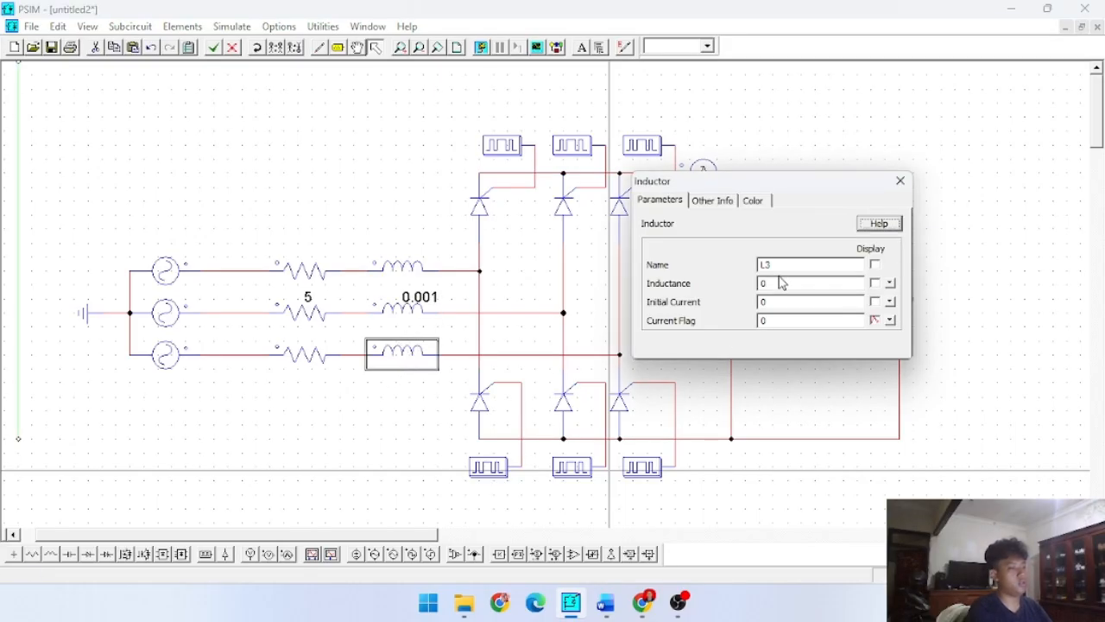
type(".0")
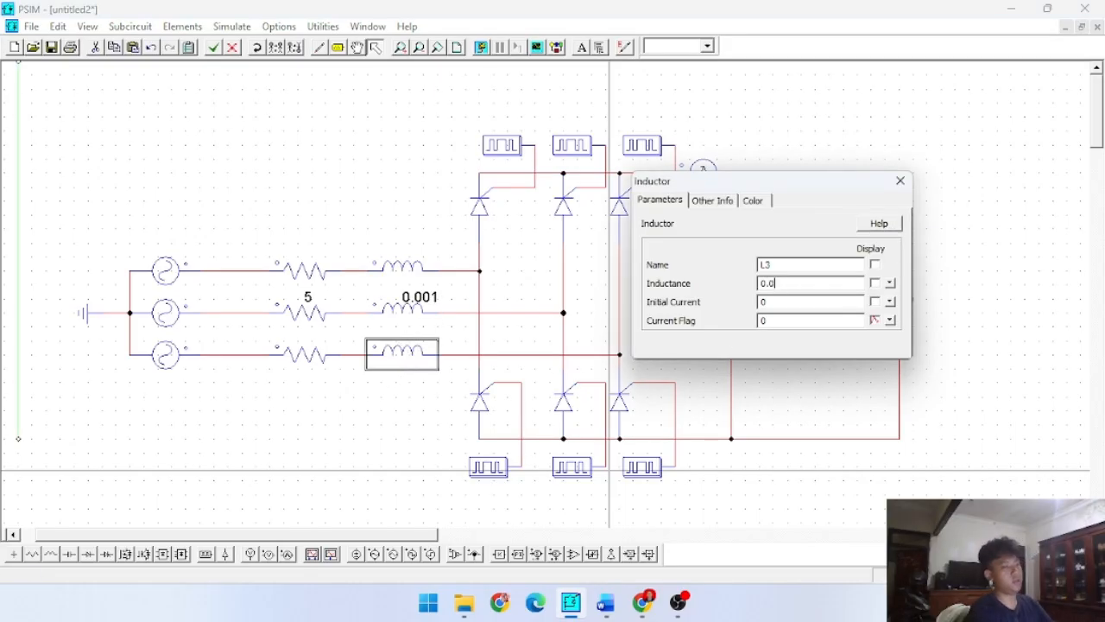
type("01")
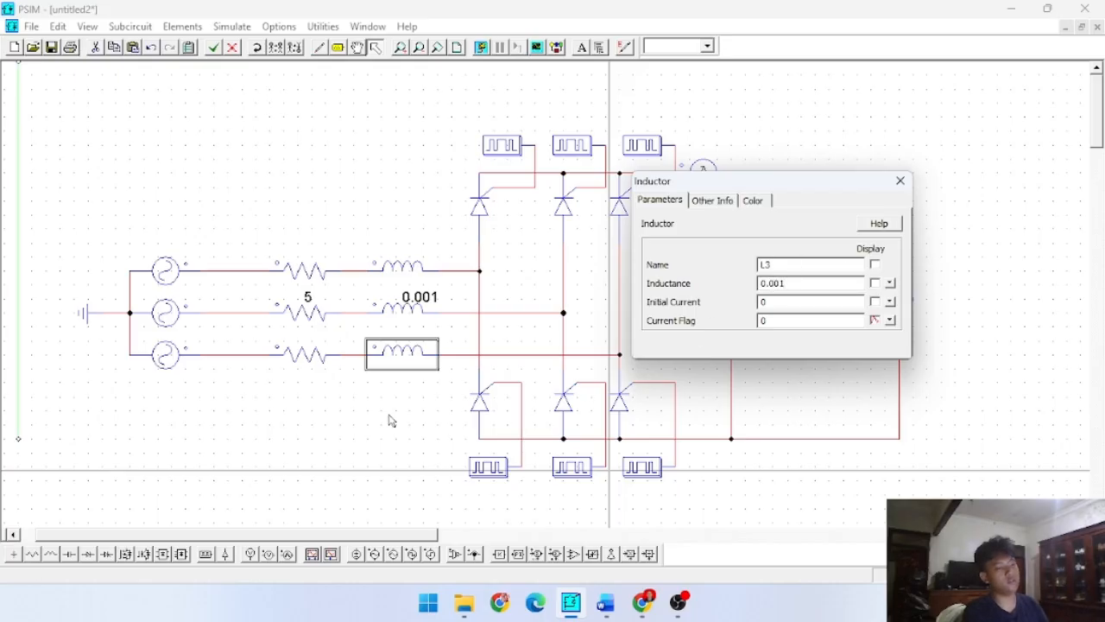
left_click(329, 424)
left_click(900, 181)
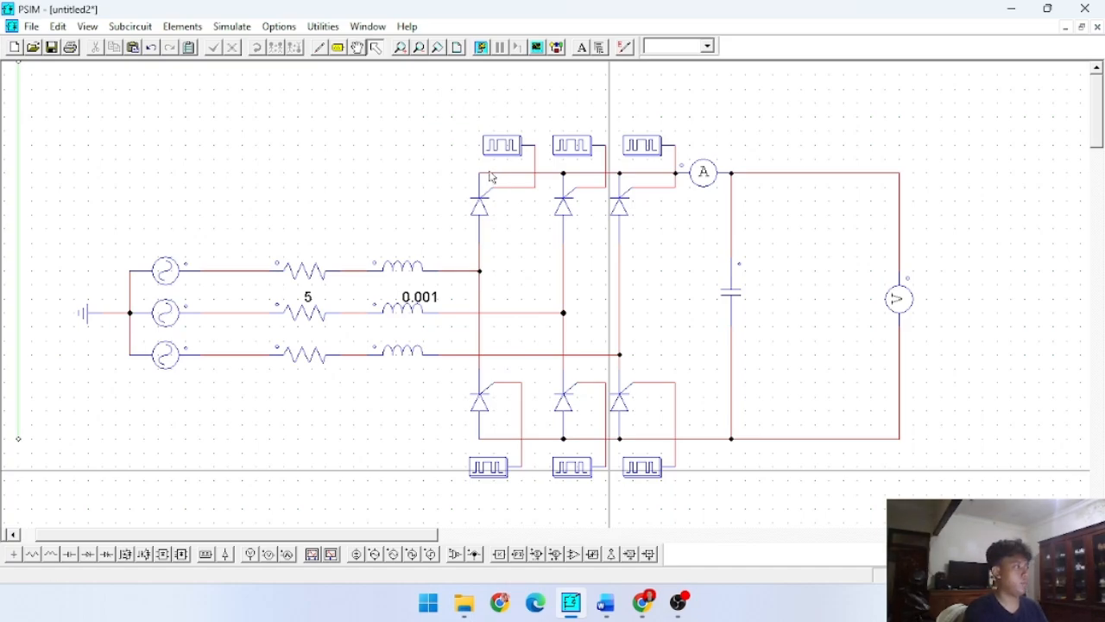
- Run the simulation and plot the voltage VP1 in Simview, with the graph filling the Simview workspace
left_click(484, 52)
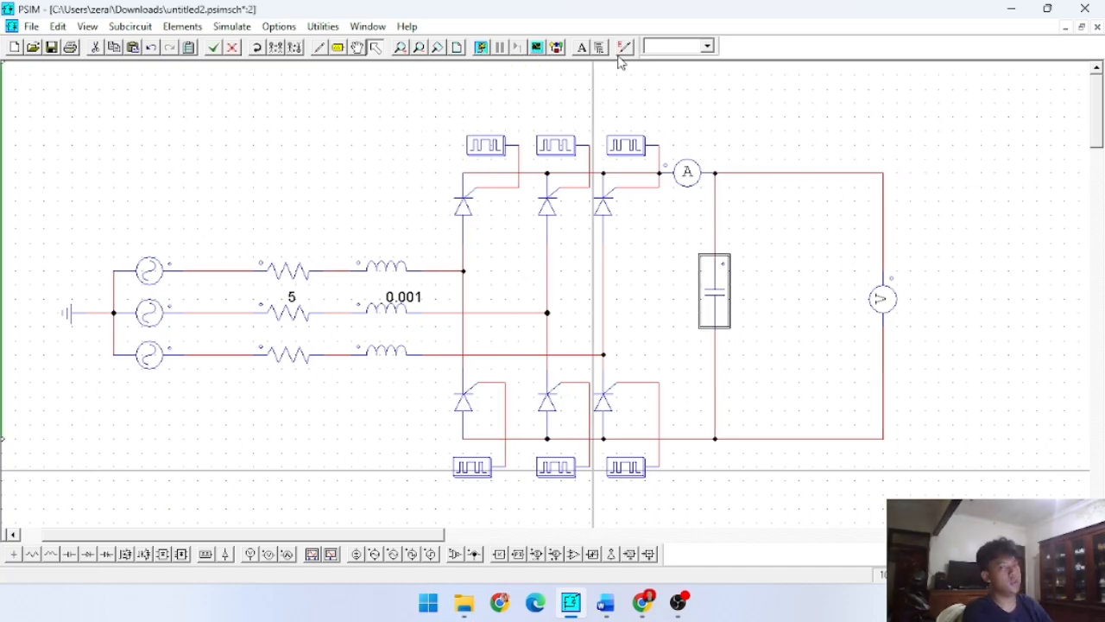
left_click(482, 49)
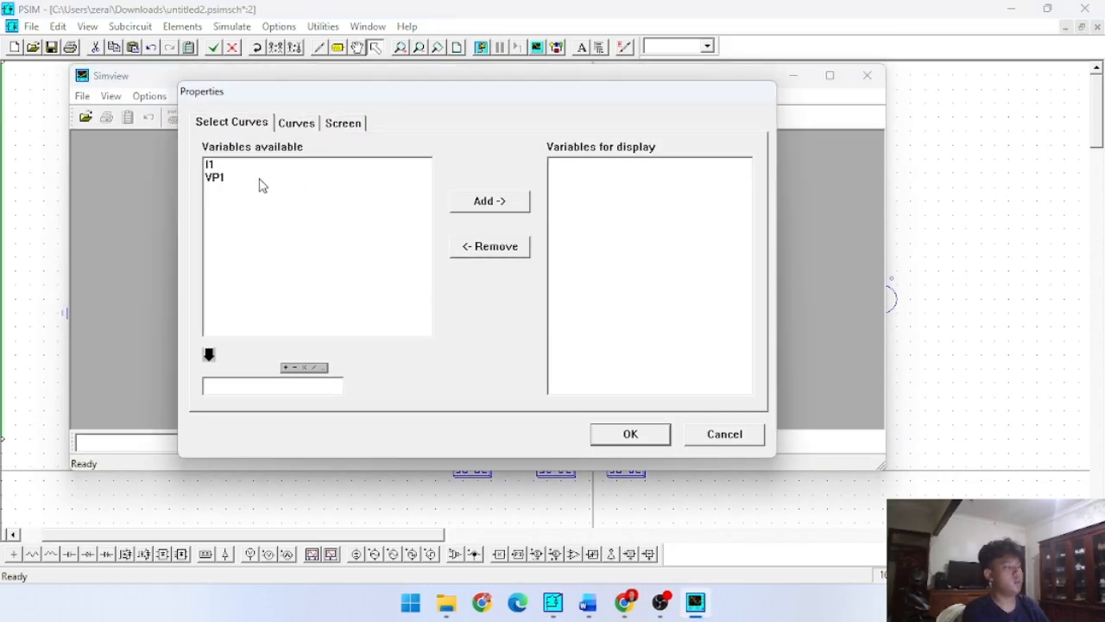
left_click(250, 180)
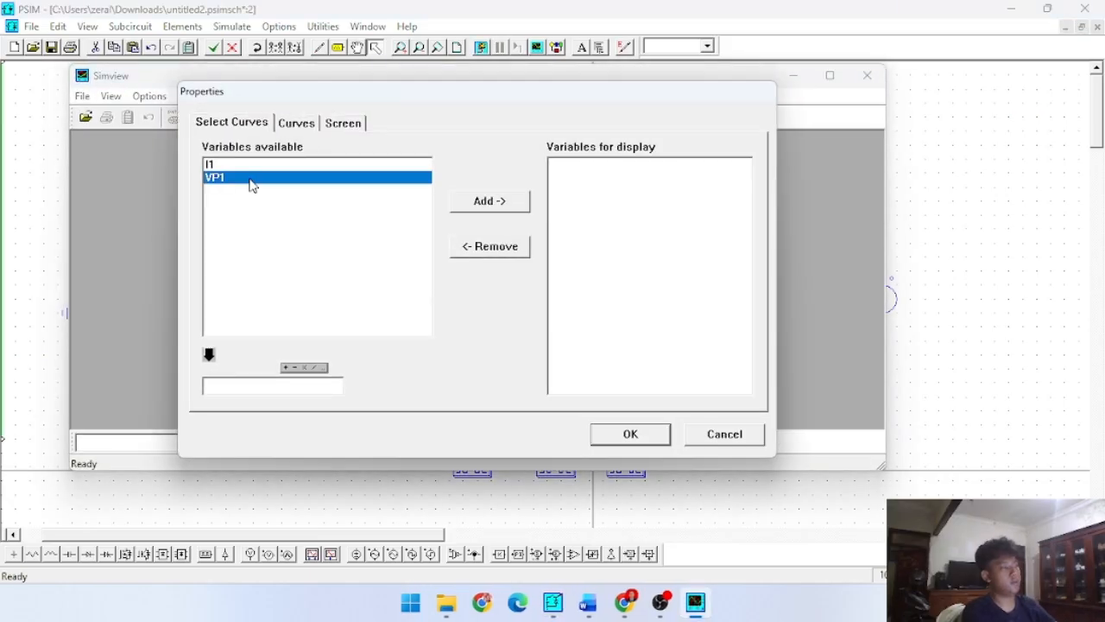
left_click(458, 205)
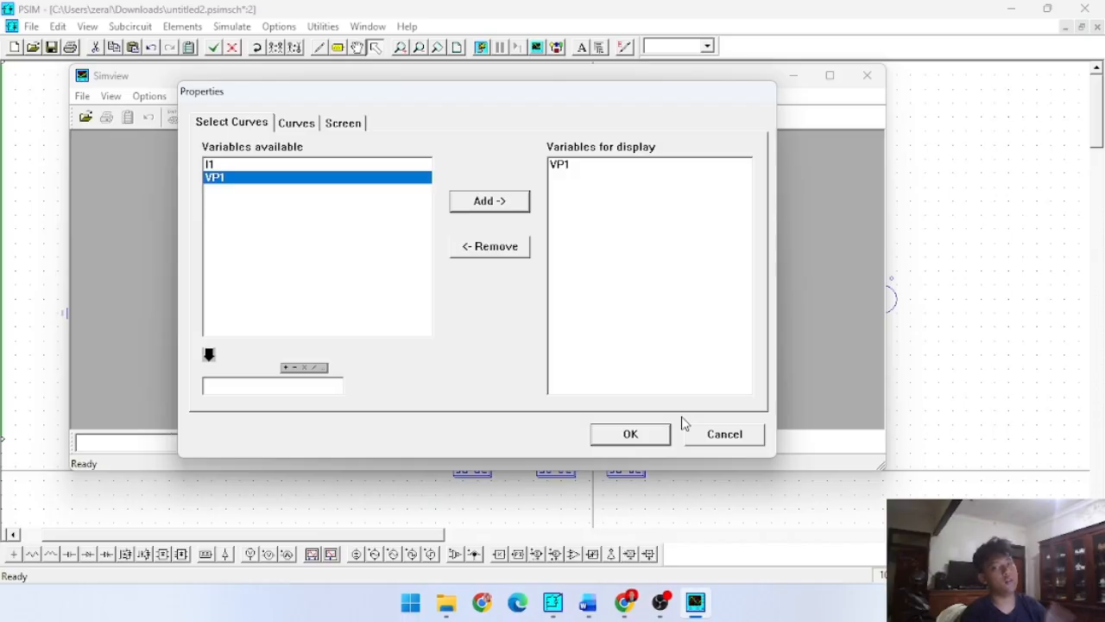
left_click(629, 434)
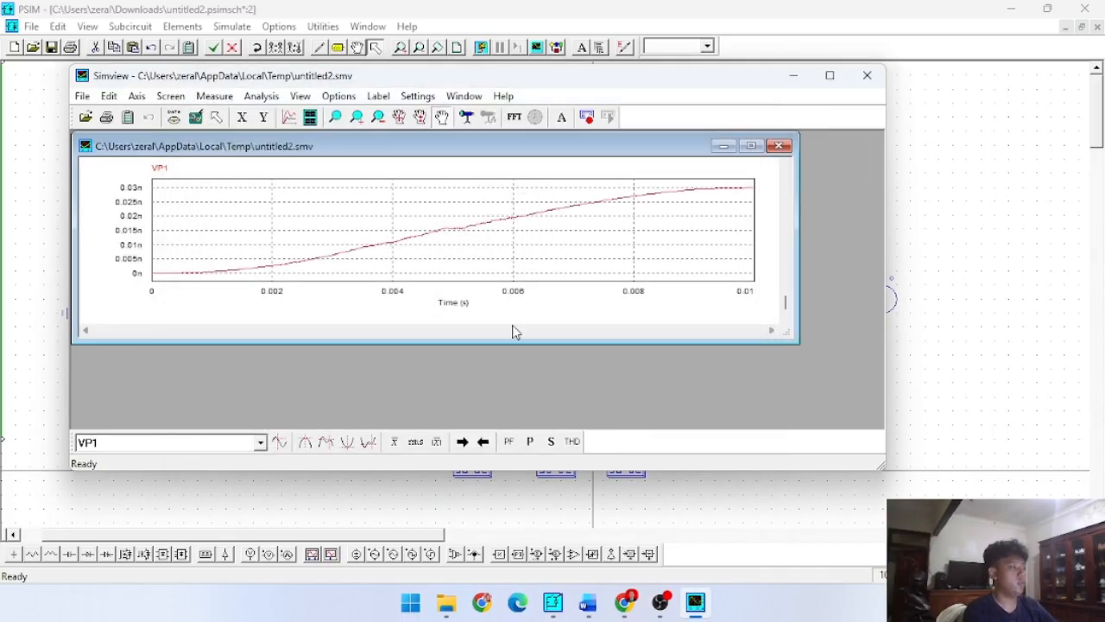
left_click(750, 146)
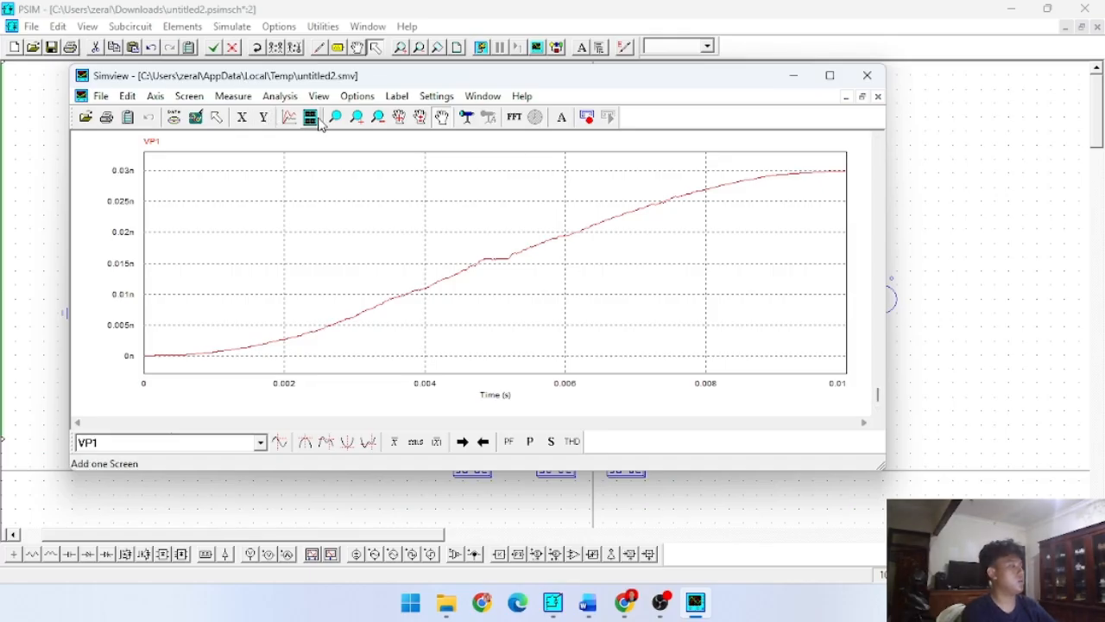
- Add a second graph plotting the current I1, examine both waveforms full screen, and close Simview
left_click(317, 121)
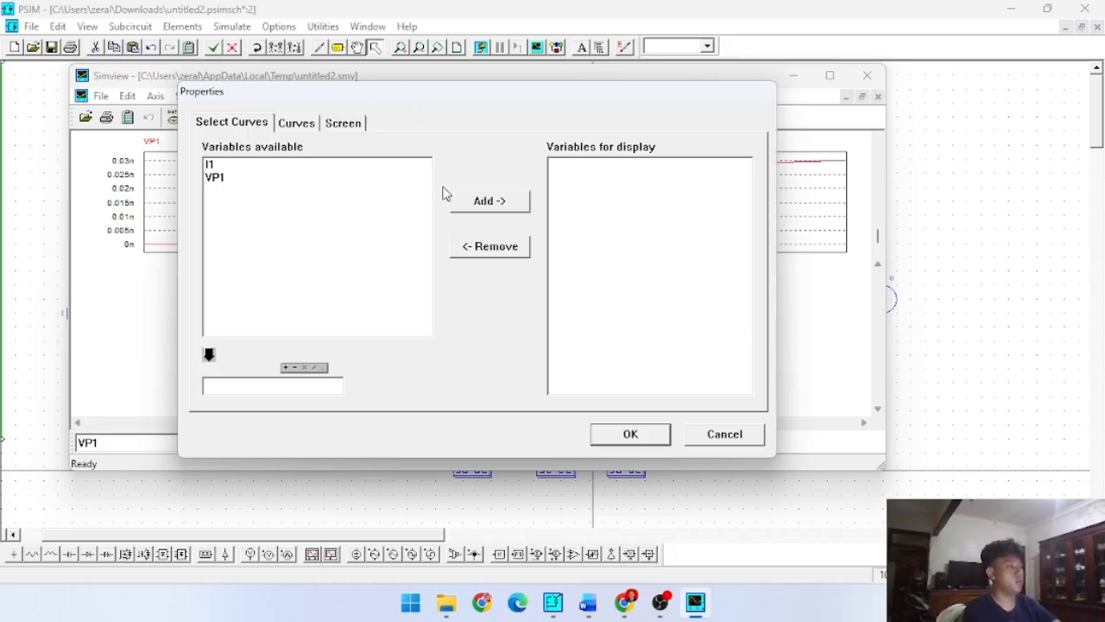
left_click(333, 165)
left_click(511, 206)
left_click(641, 434)
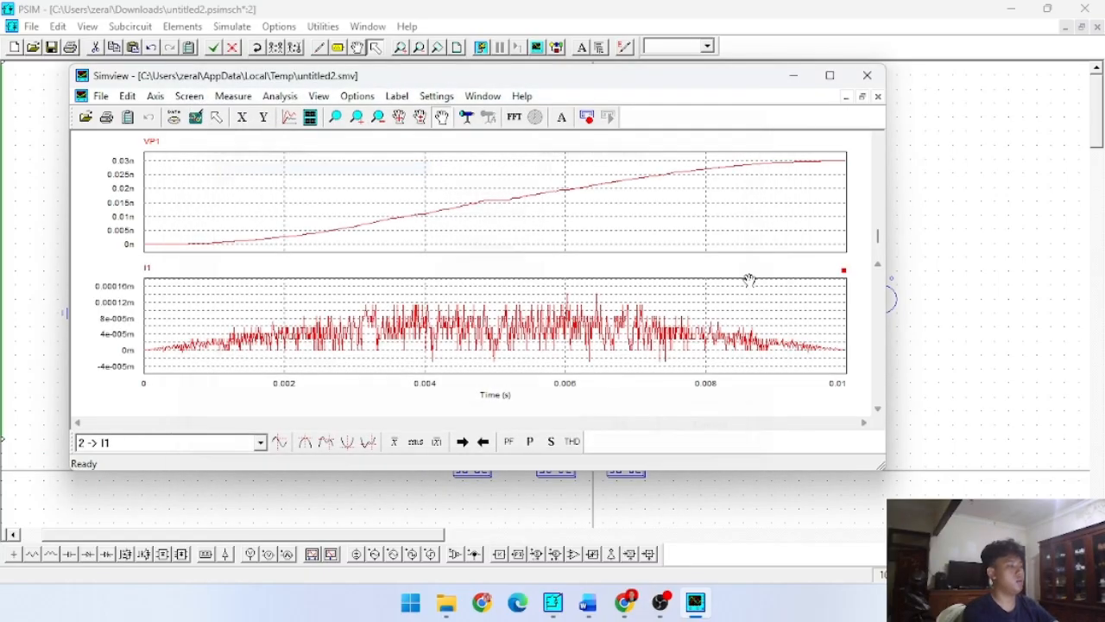
left_click(829, 76)
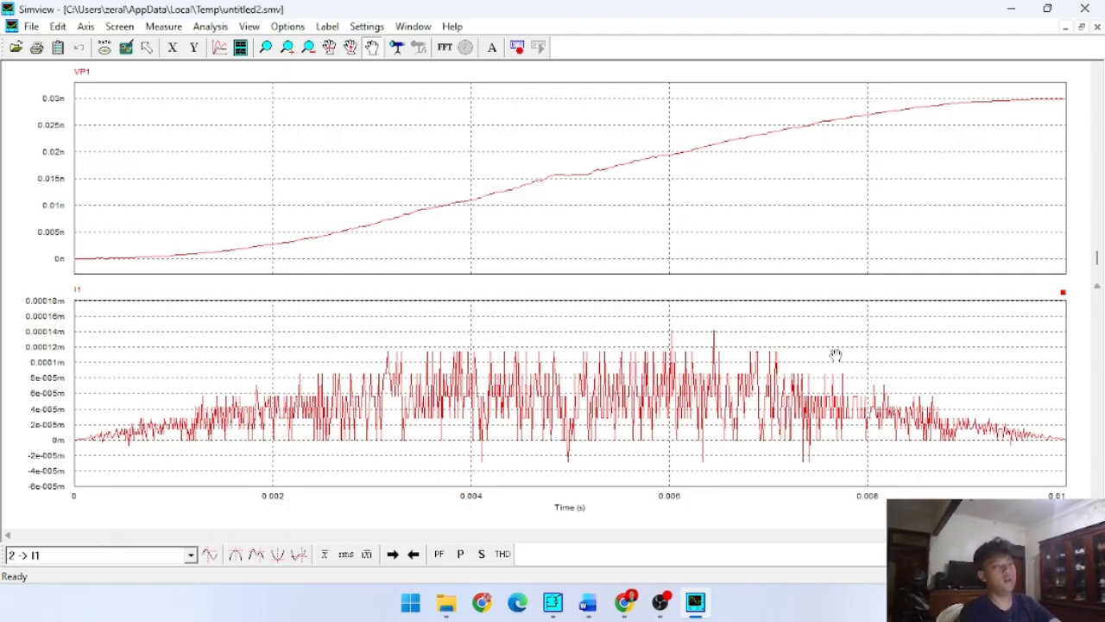
scroll(846, 354, "up", 1)
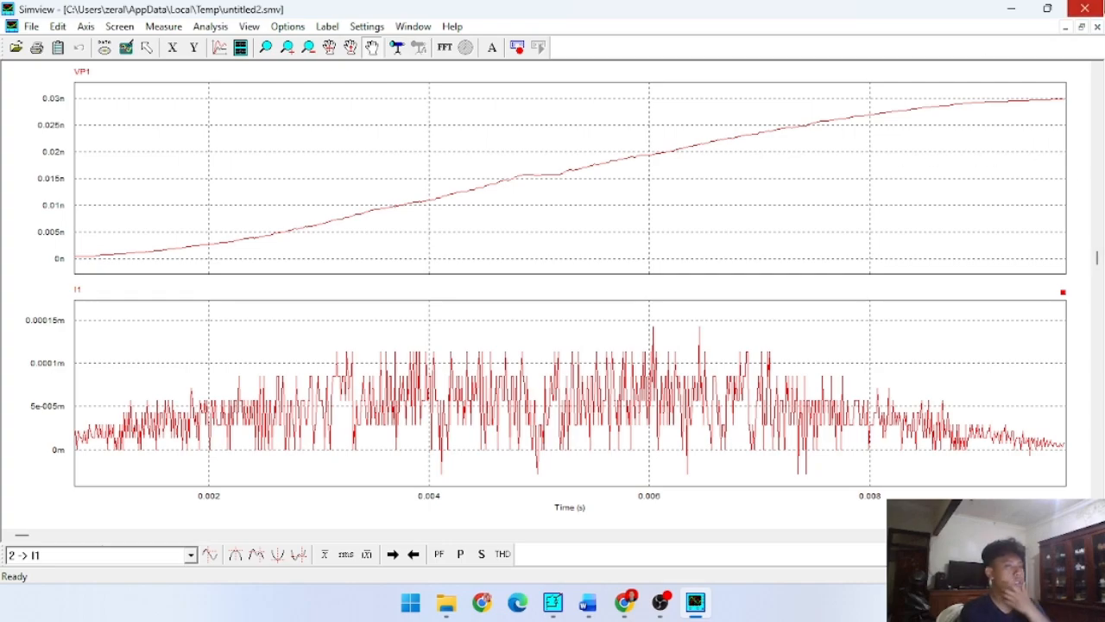
left_click(1085, 9)
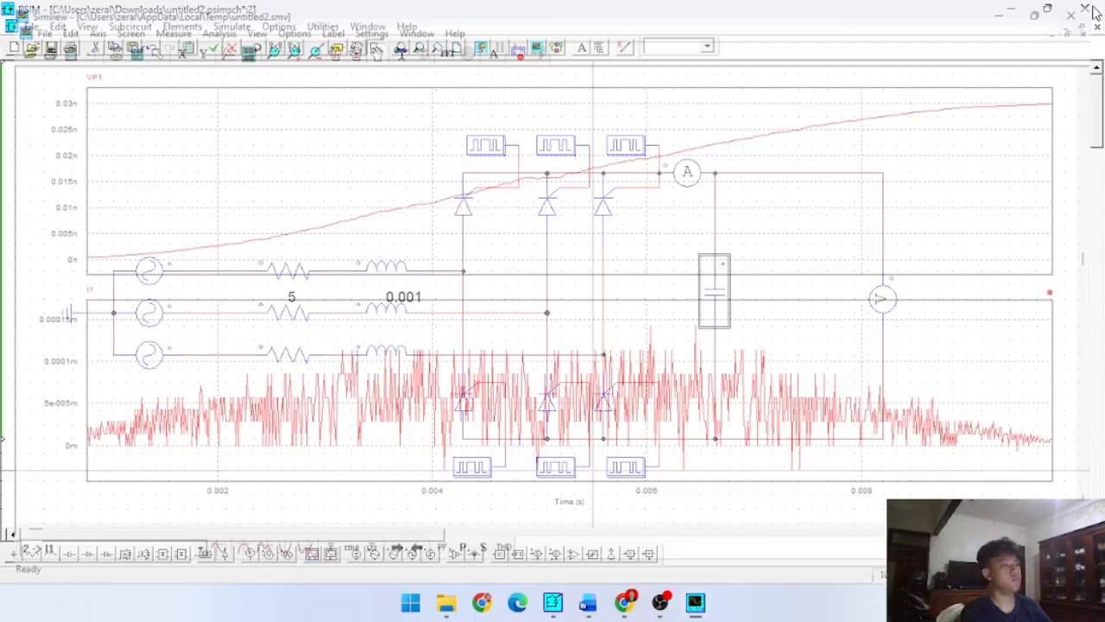
- Set the resistance of the middle line resistor R2 to 50
double_click(291, 312)
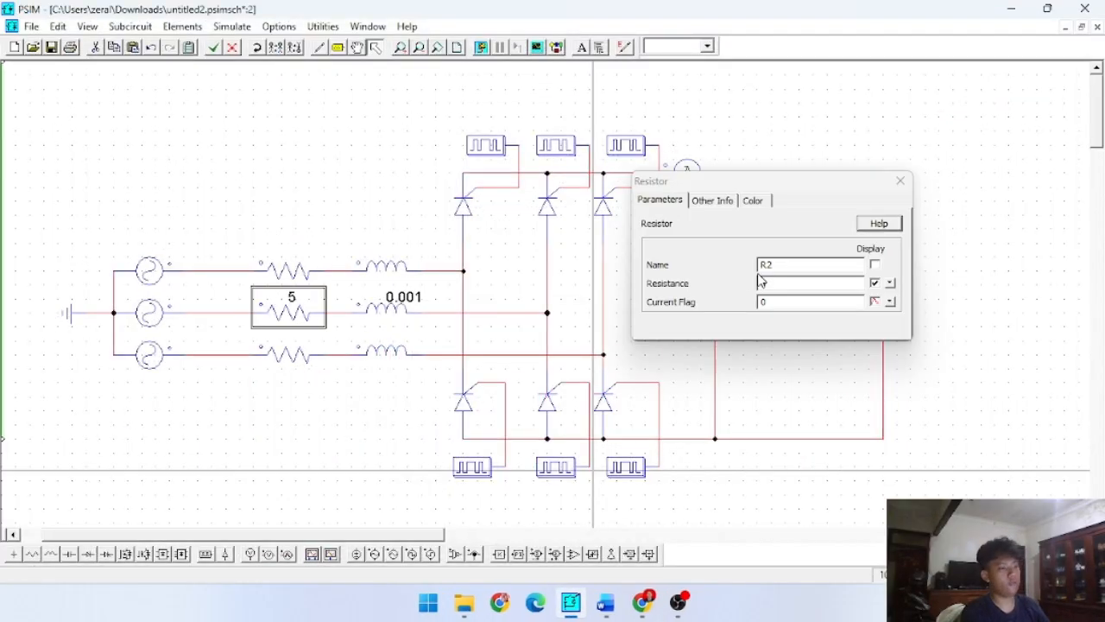
left_click(829, 281)
type("0")
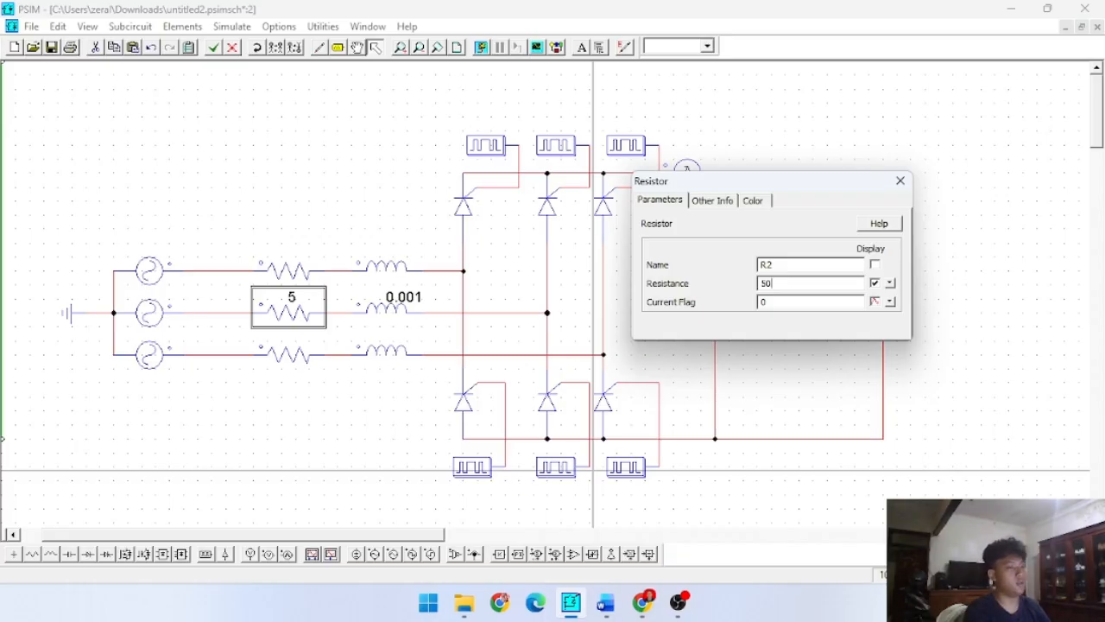
left_click(761, 350)
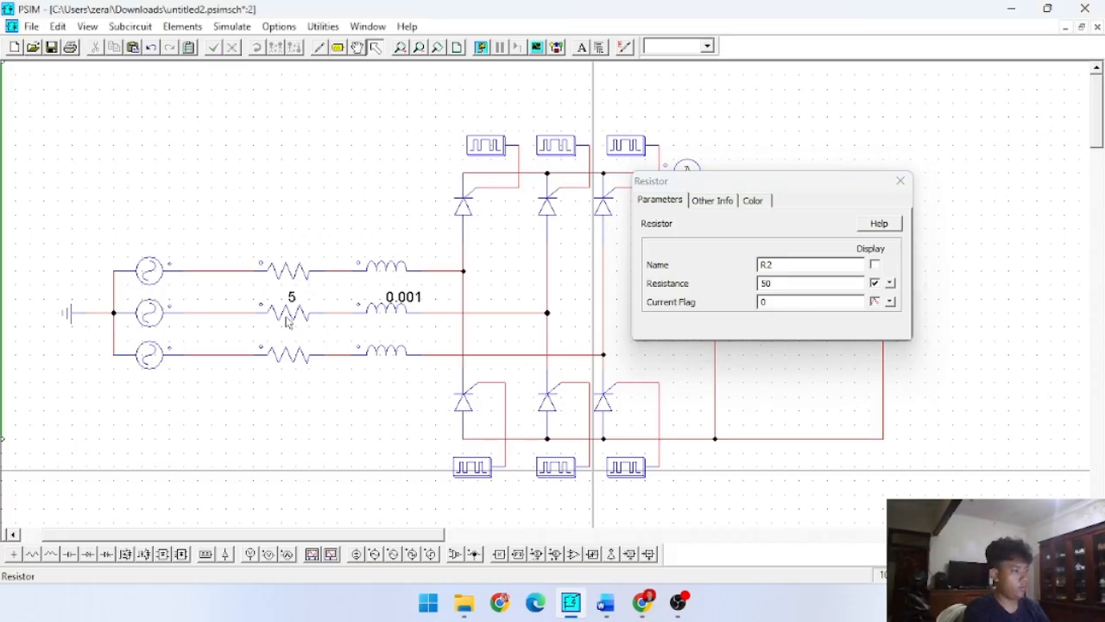
left_click(901, 180)
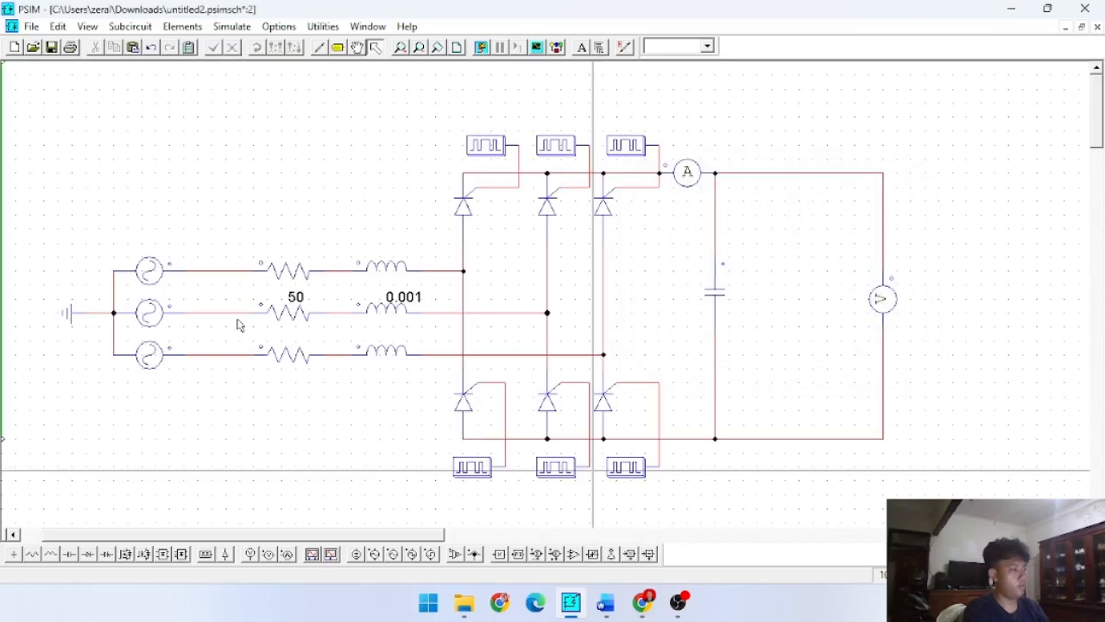
- Set the resistance of the lower line resistor R3 to 50
double_click(285, 354)
left_click(780, 285)
type("0")
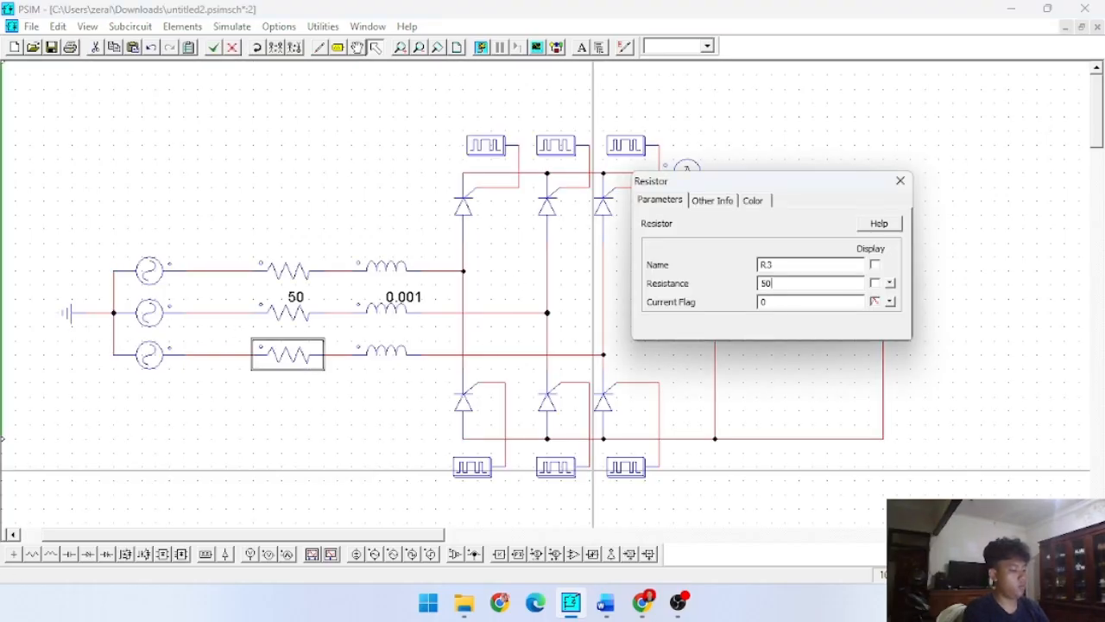
left_click(794, 386)
left_click(899, 181)
- Set the resistance of the upper line resistor R1 to 50 and check the parameters of the output capacitor C1
double_click(312, 278)
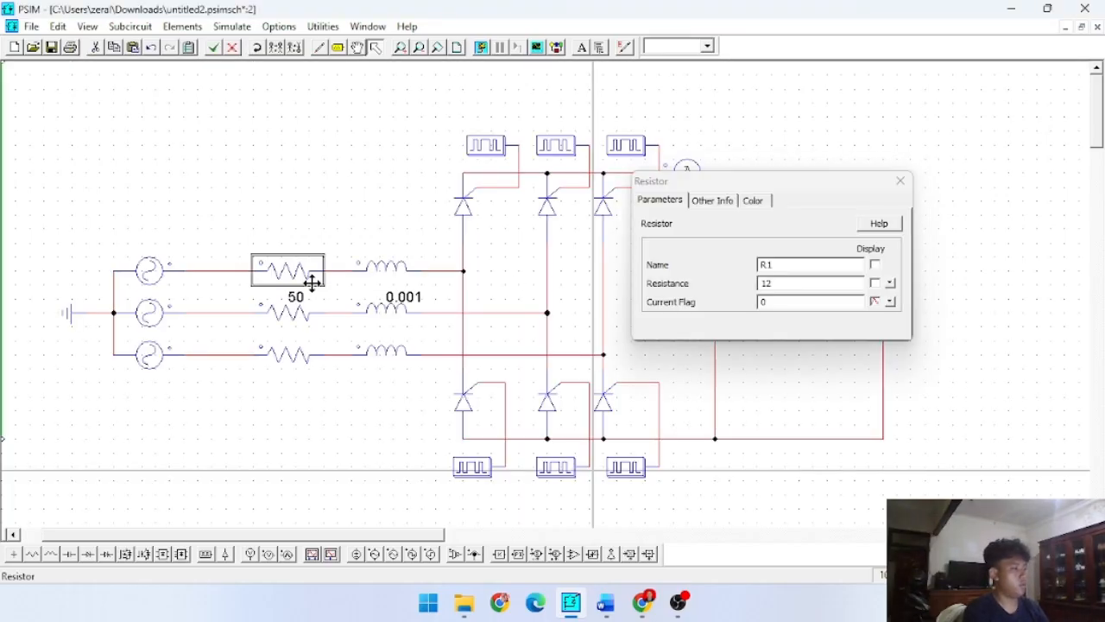
left_click(699, 283)
type("50")
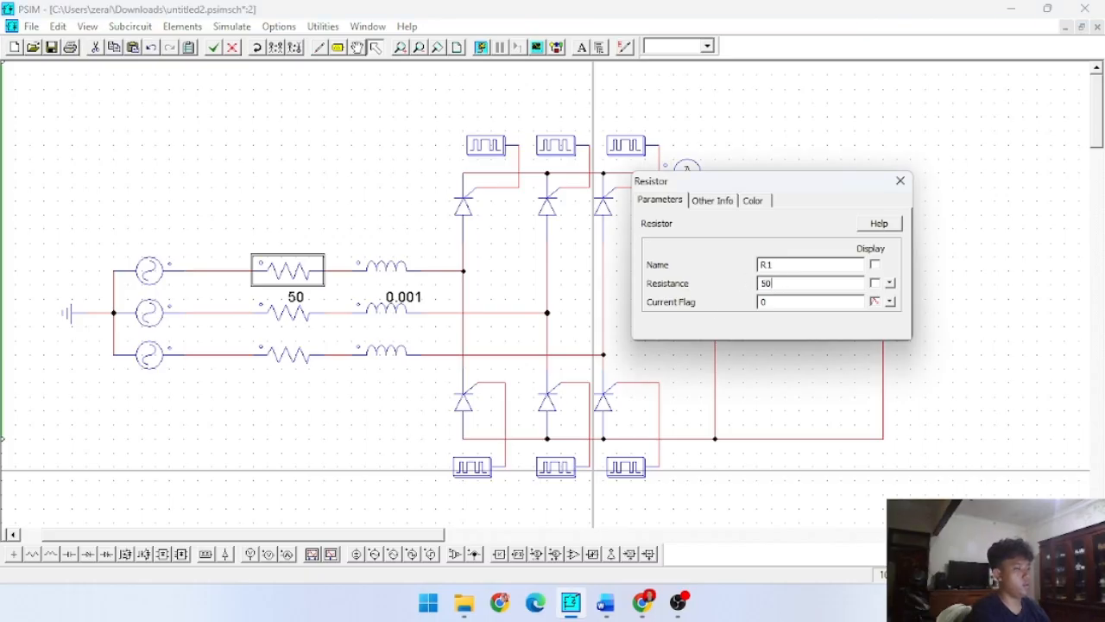
left_click(822, 347)
left_click(900, 180)
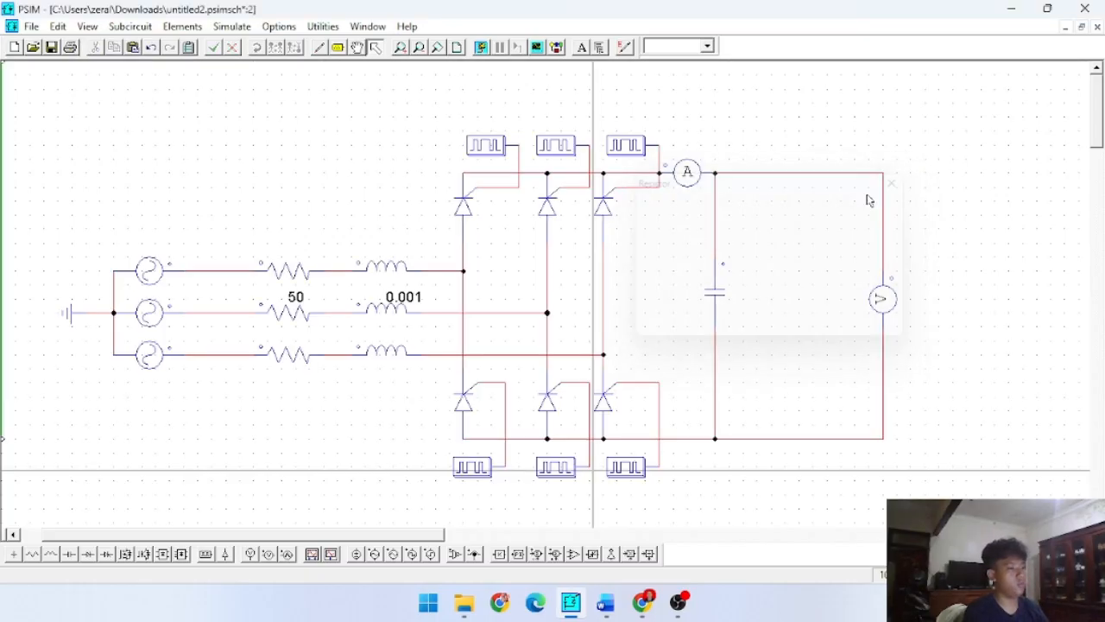
double_click(717, 298)
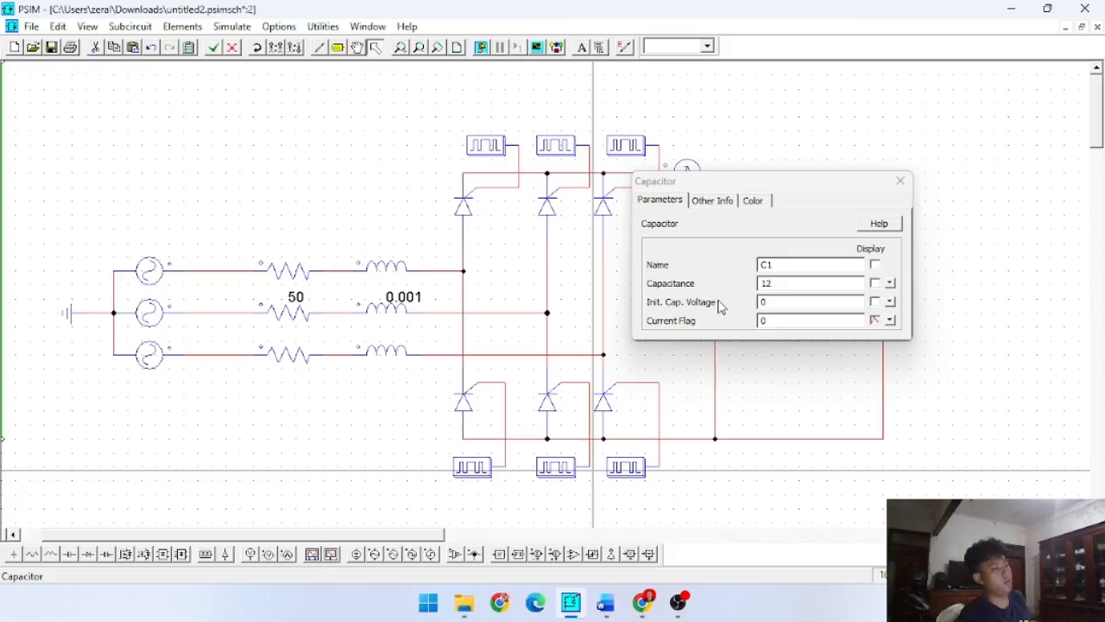
left_click(900, 182)
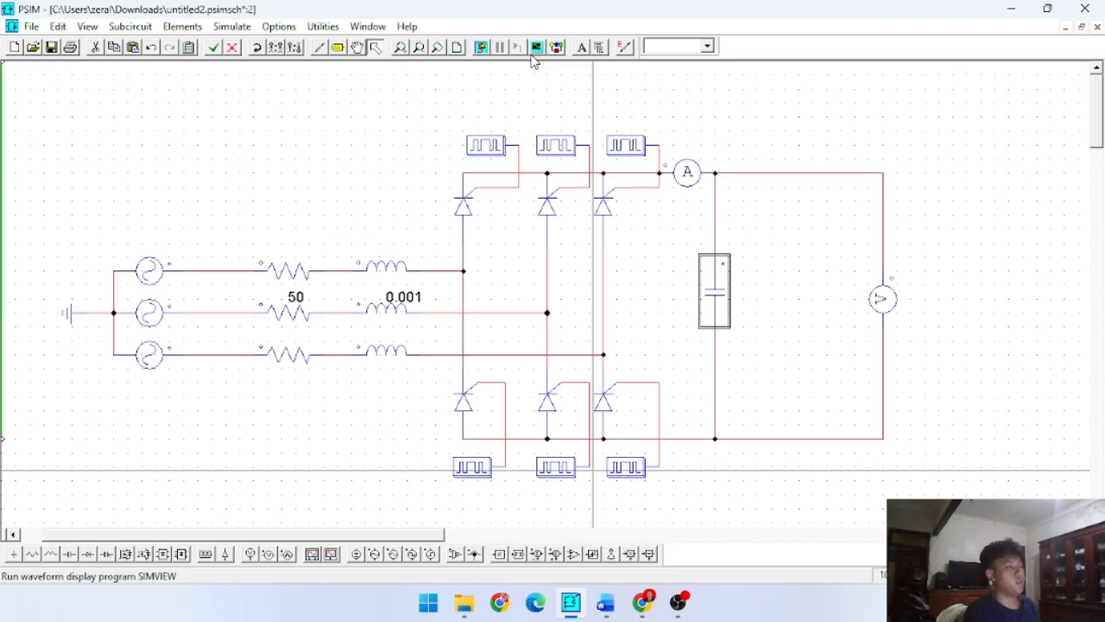
- Run the simulation with the 50 ohm line resistors and plot the voltage VP1 in Simview
left_click(488, 49)
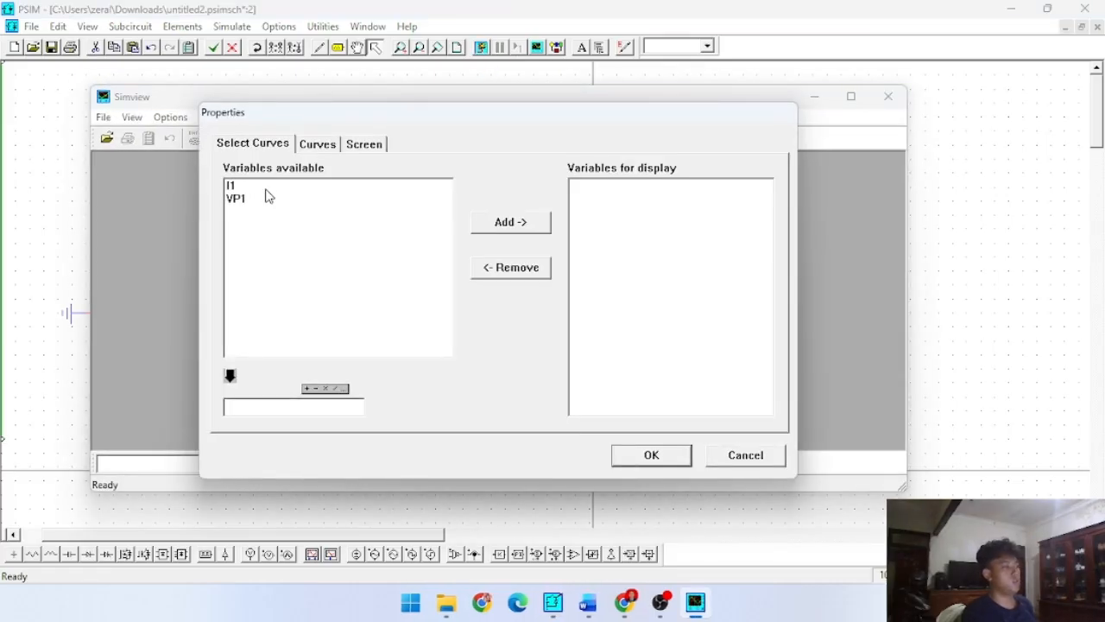
left_click(261, 201)
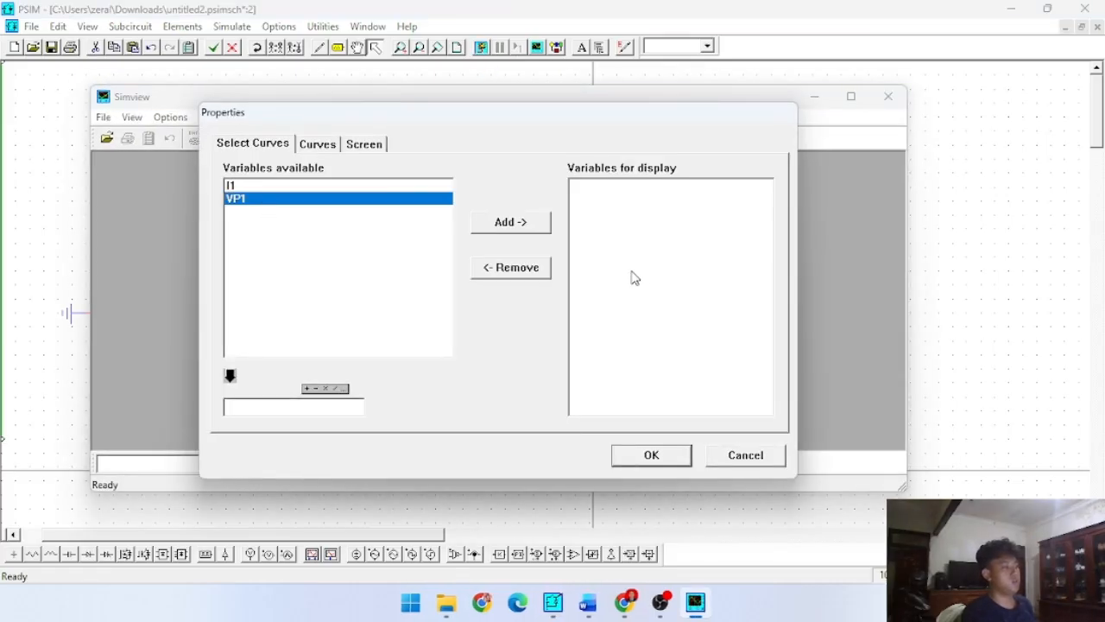
left_click(534, 228)
left_click(638, 451)
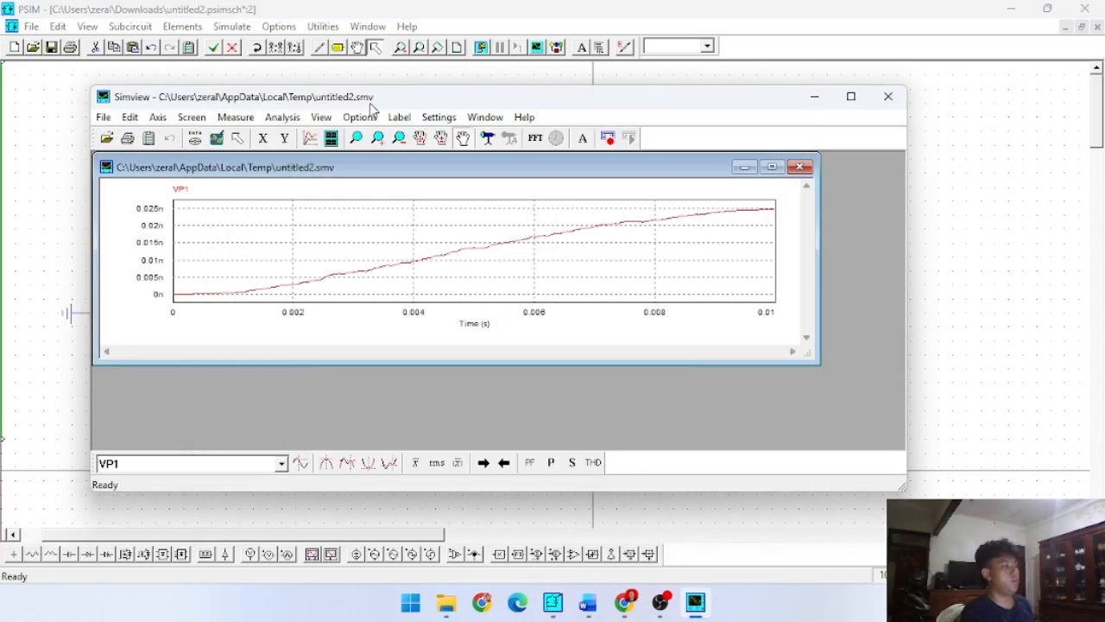
- Add a second graph below VP1 plotting the current I1
left_click(338, 143)
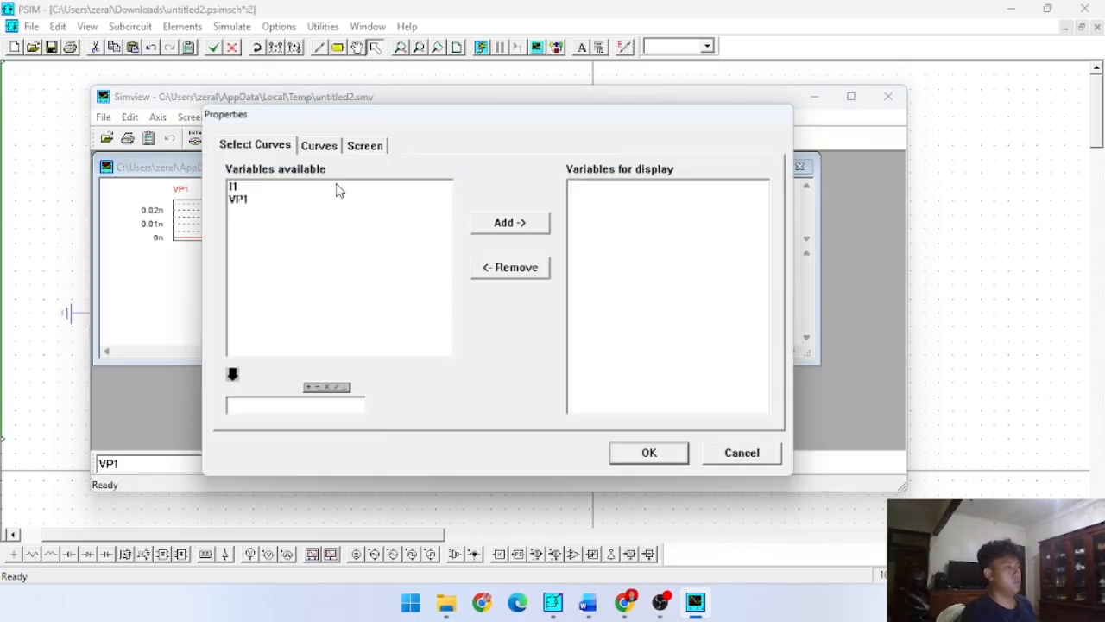
left_click(287, 188)
left_click(492, 223)
left_click(651, 455)
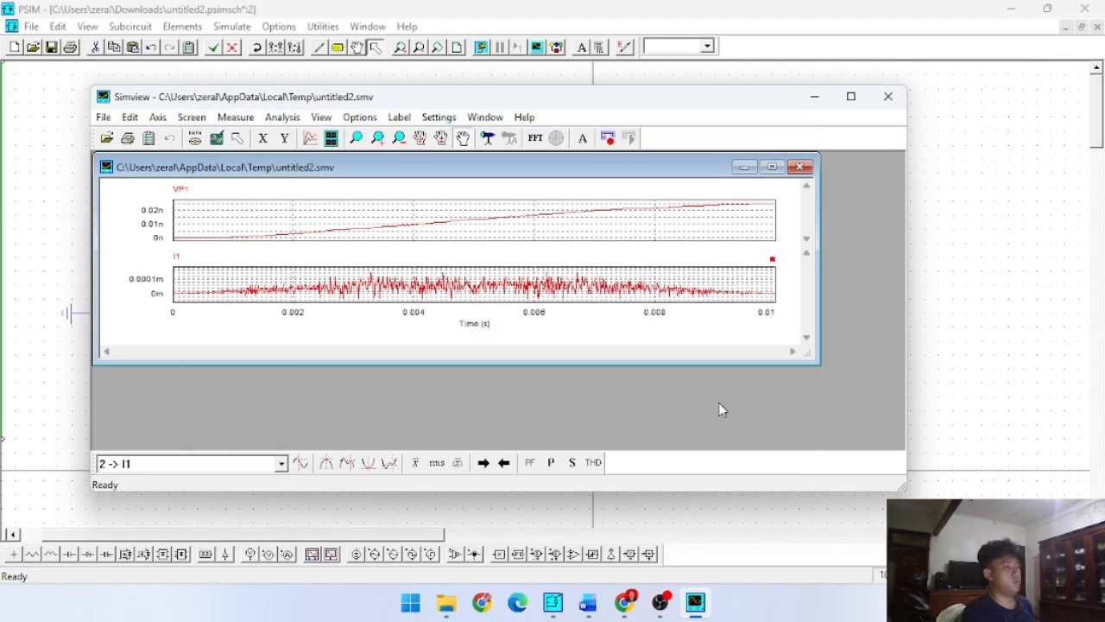
- Maximize Simview and examine the VP1 and I1 waveforms at different zoom levels
left_click(850, 95)
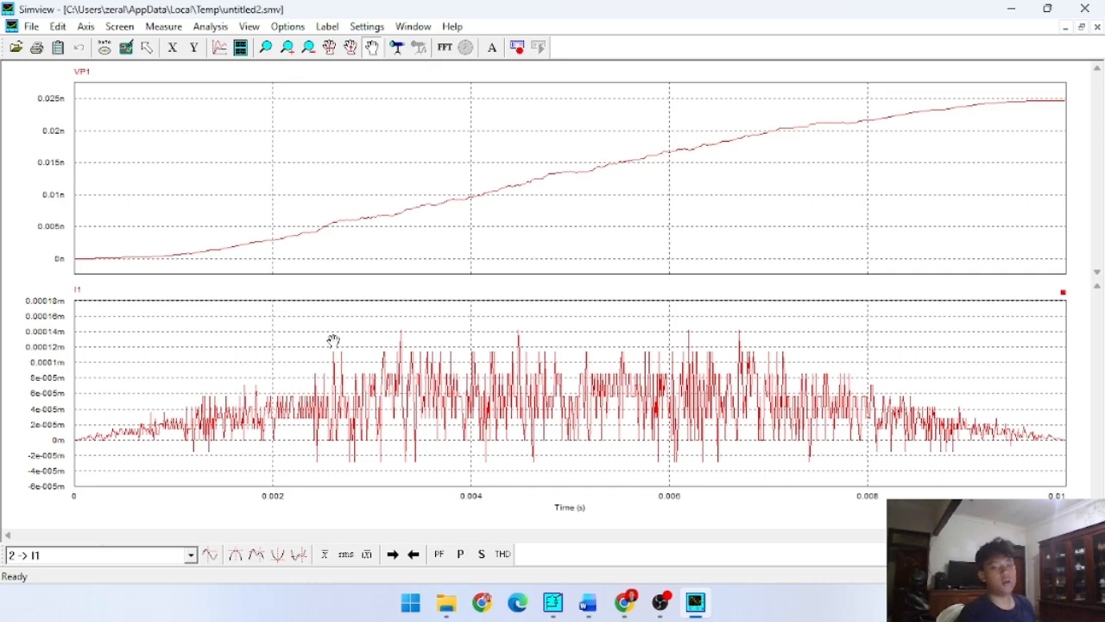
scroll(493, 411, "down", 2)
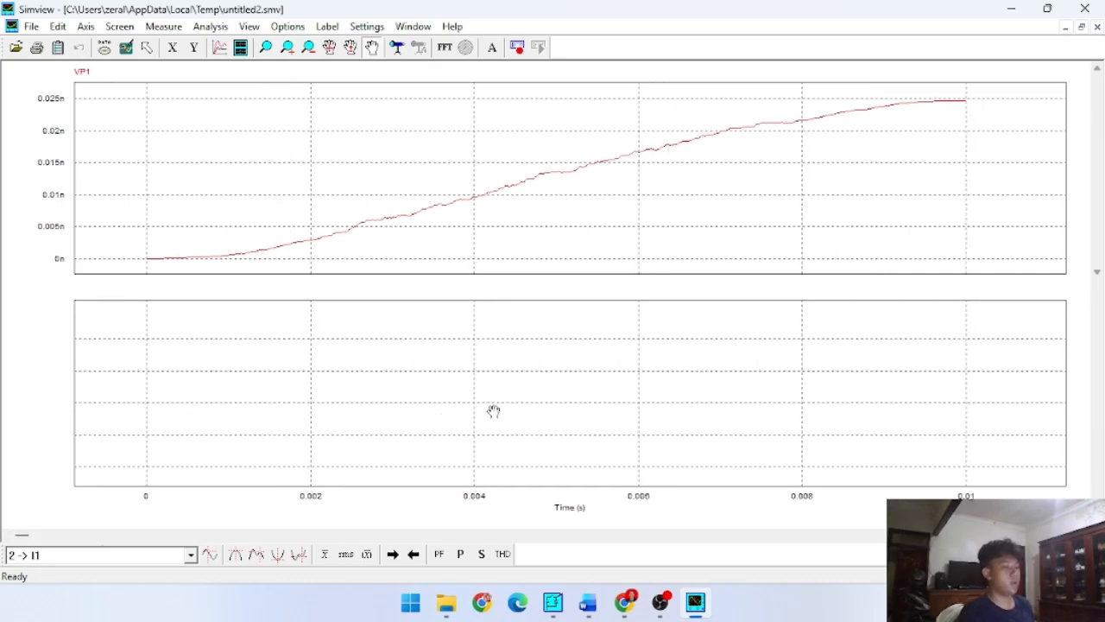
scroll(493, 411, "up", 2)
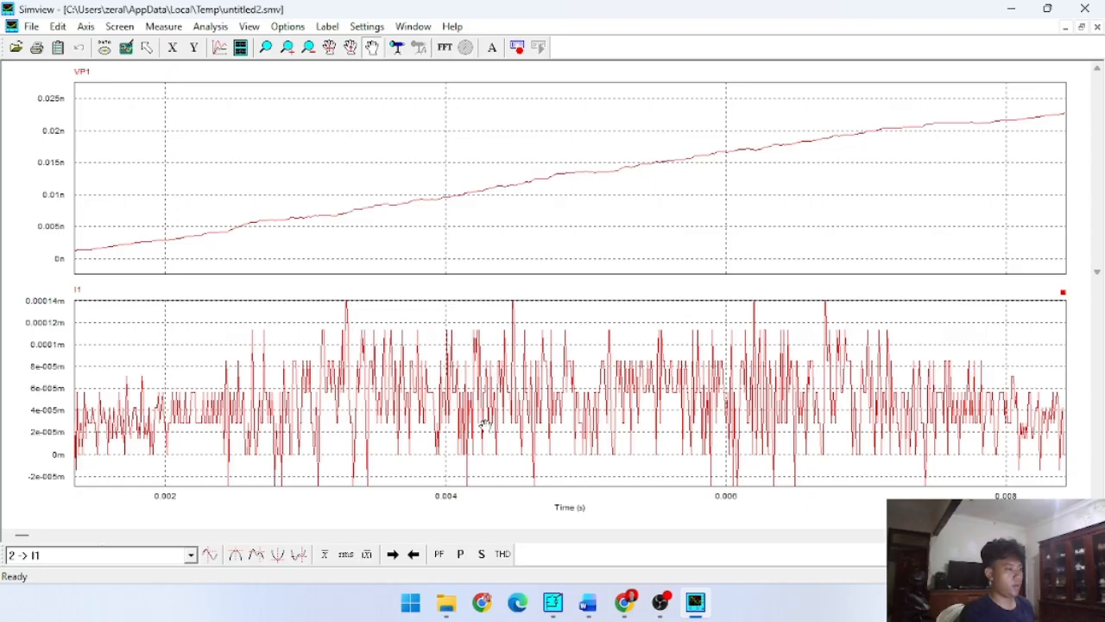
scroll(352, 342, "up", 1)
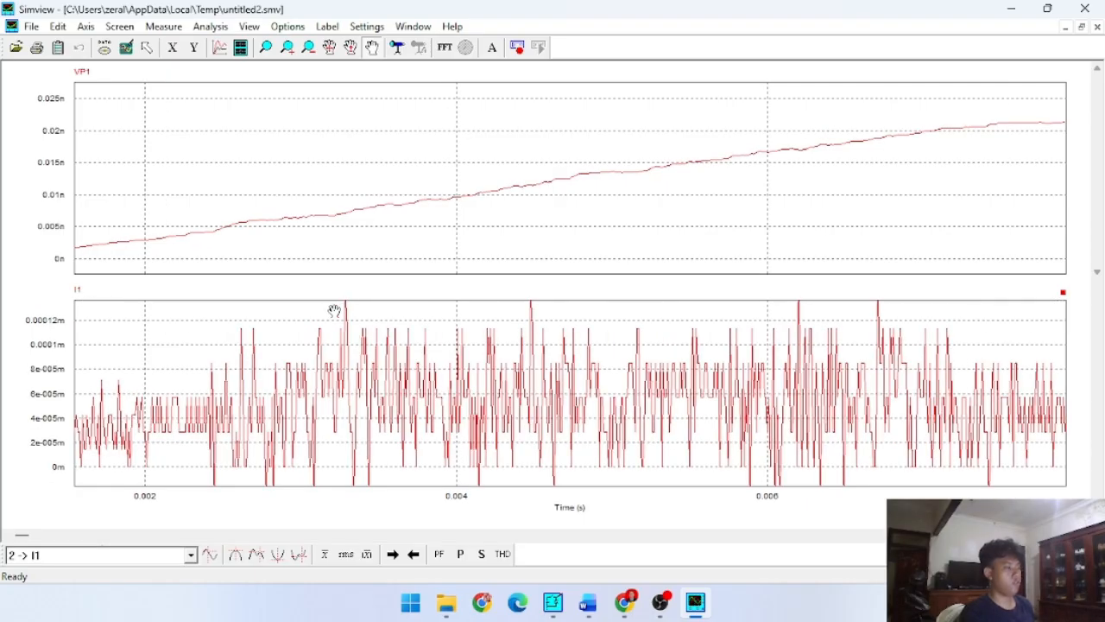
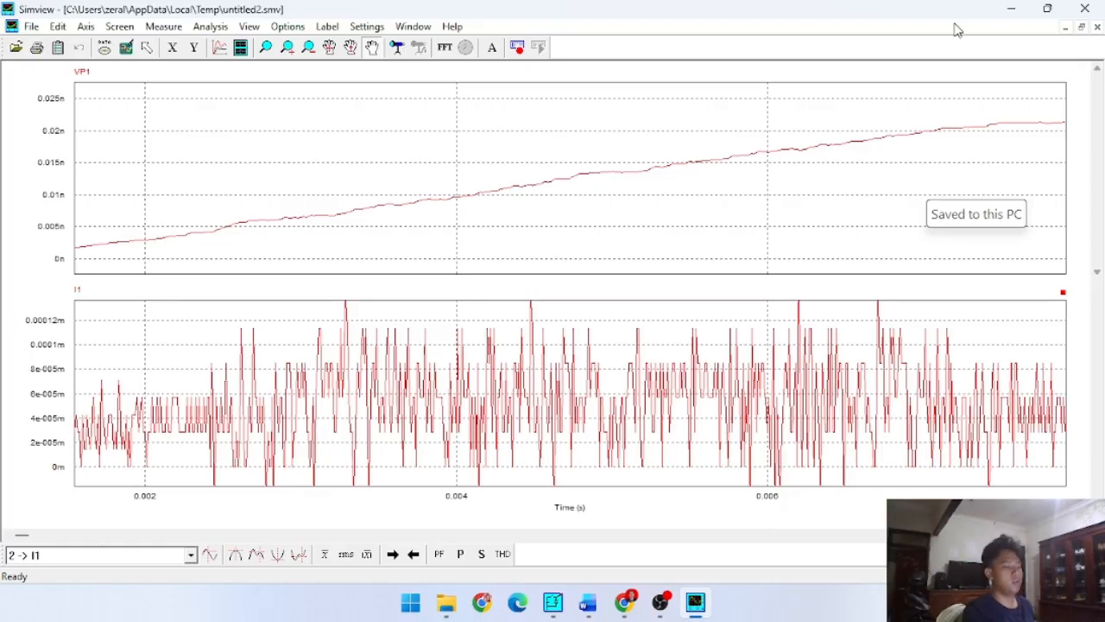
- Close the waveform viewer and set the capacitance of the output capacitor C1 to 5
left_click(1085, 9)
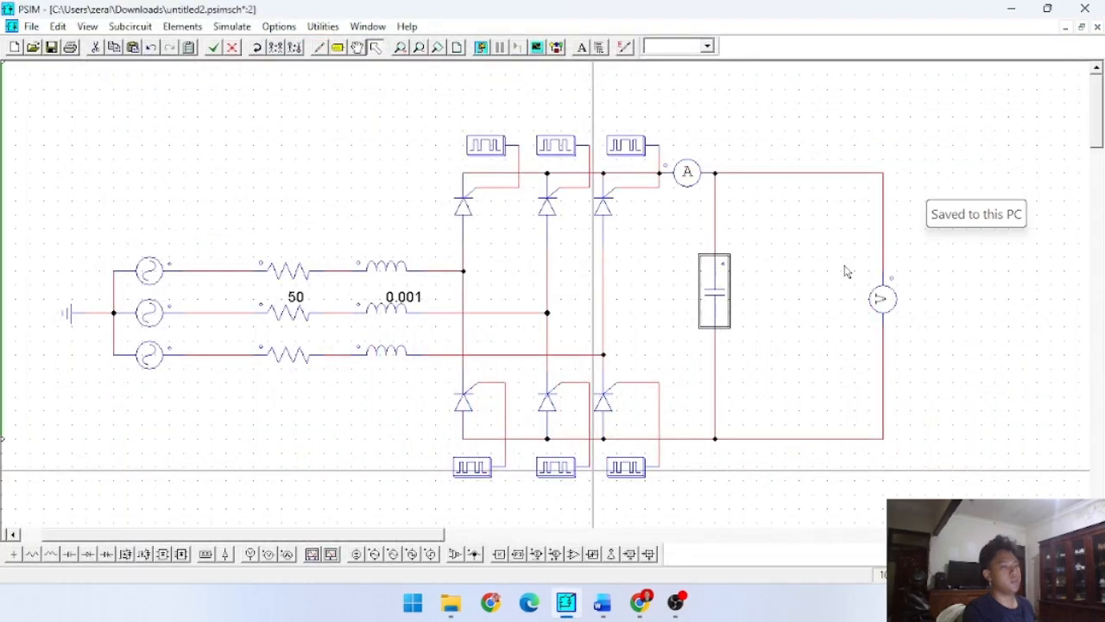
double_click(704, 302)
left_click_drag(792, 283, 708, 295)
type("5")
left_click(751, 380)
left_click(899, 181)
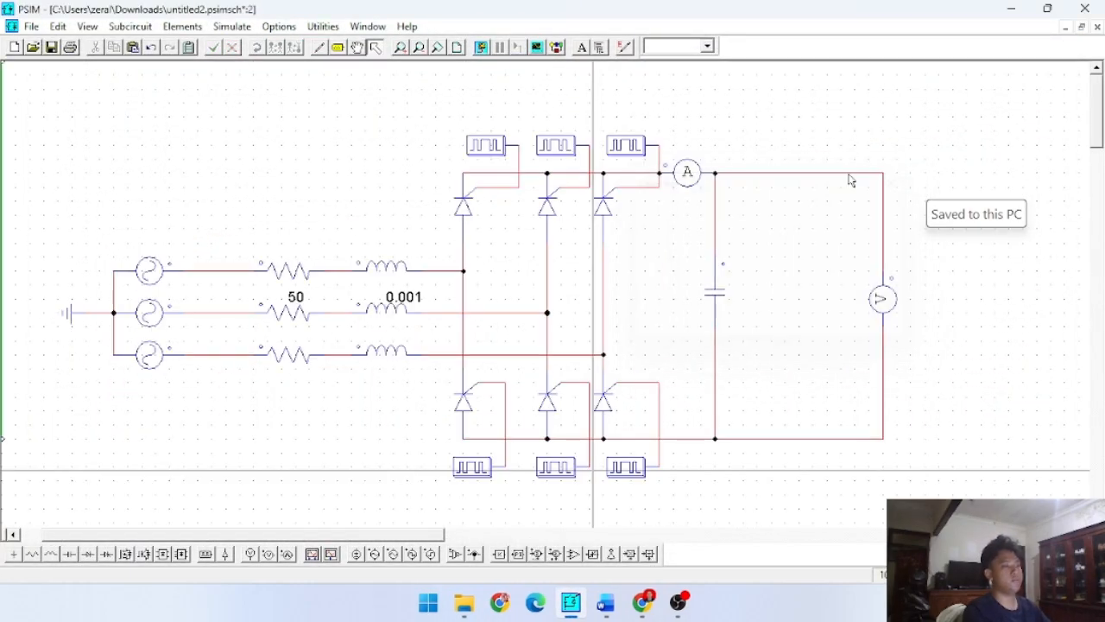
- Run the simulation with the changed output capacitor and plot the voltage VP1 in Simview
left_click(486, 50)
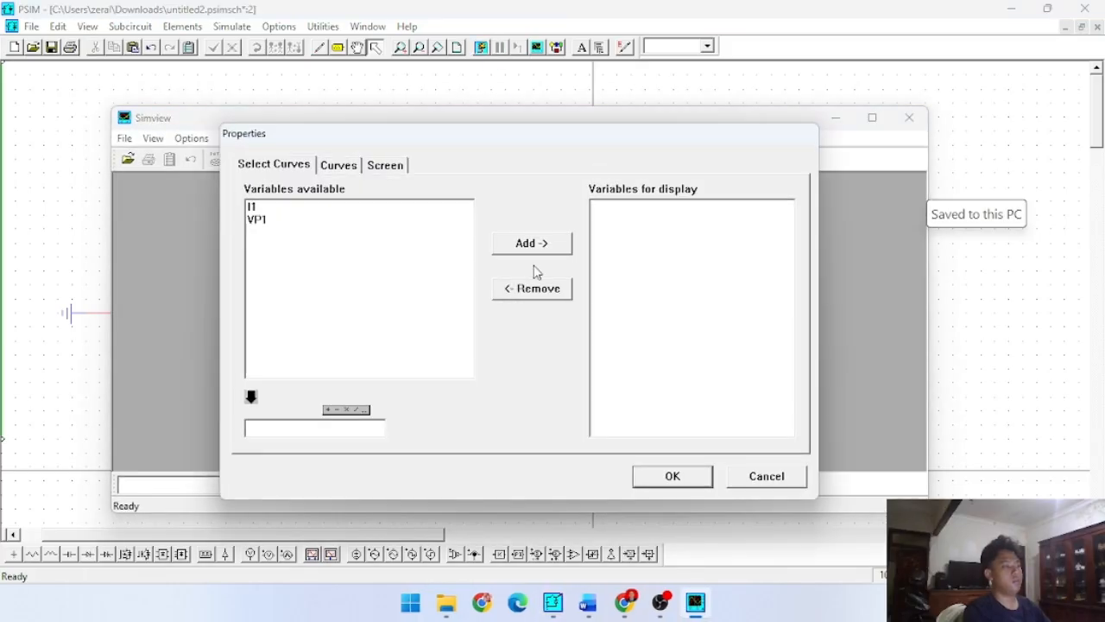
left_click(360, 209)
left_click(383, 219)
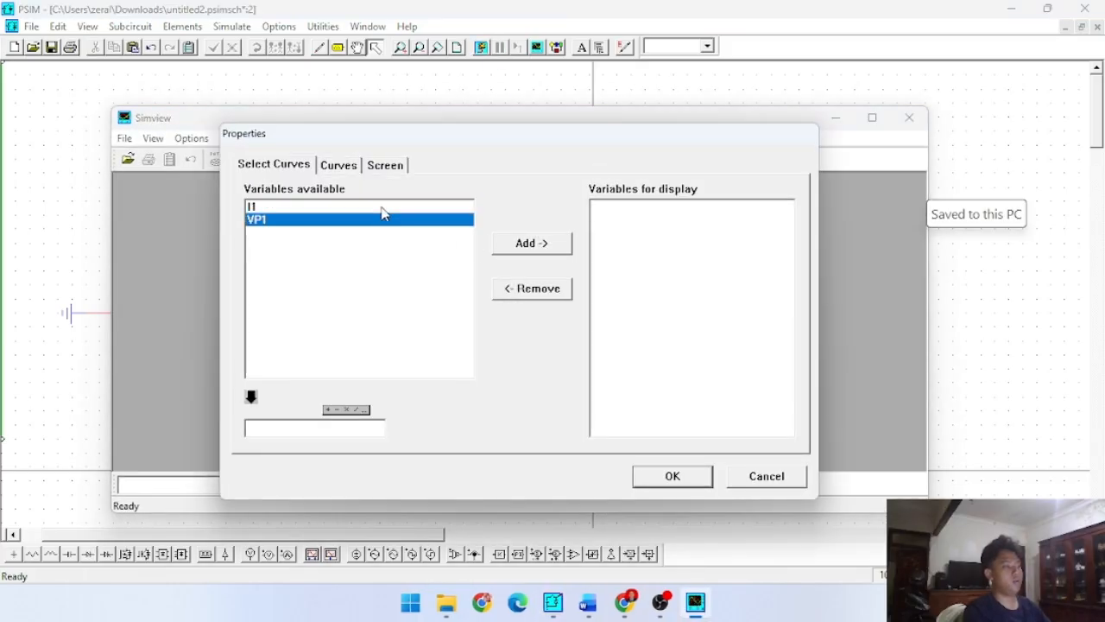
left_click(520, 246)
left_click(674, 478)
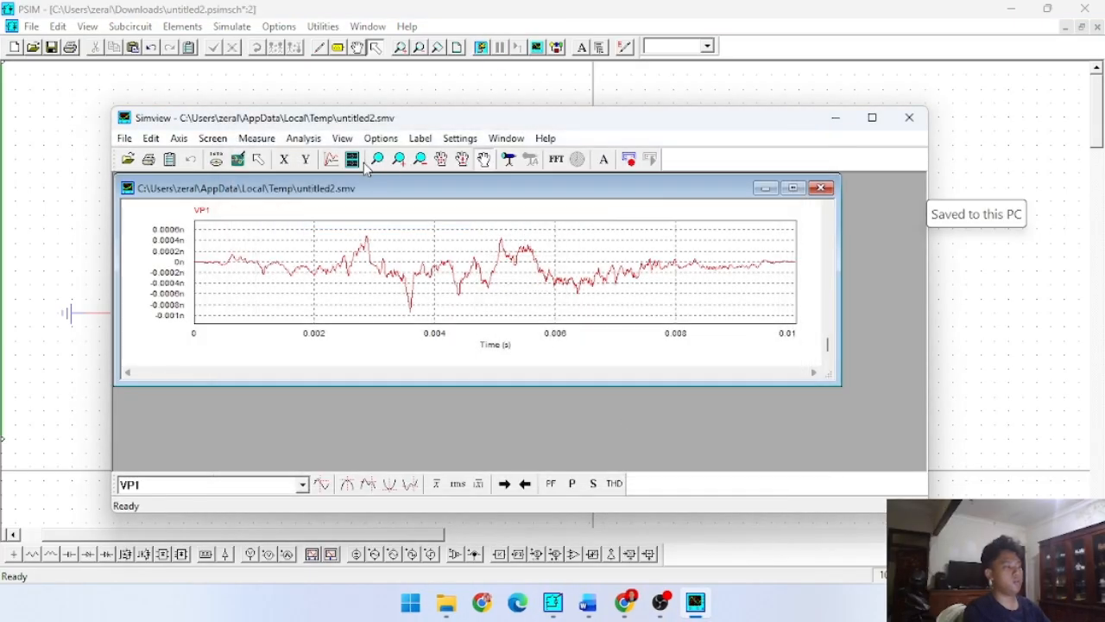
- Add a second graph plotting the current I1 and maximize Simview to examine both waveforms
left_click(354, 160)
left_click(283, 220)
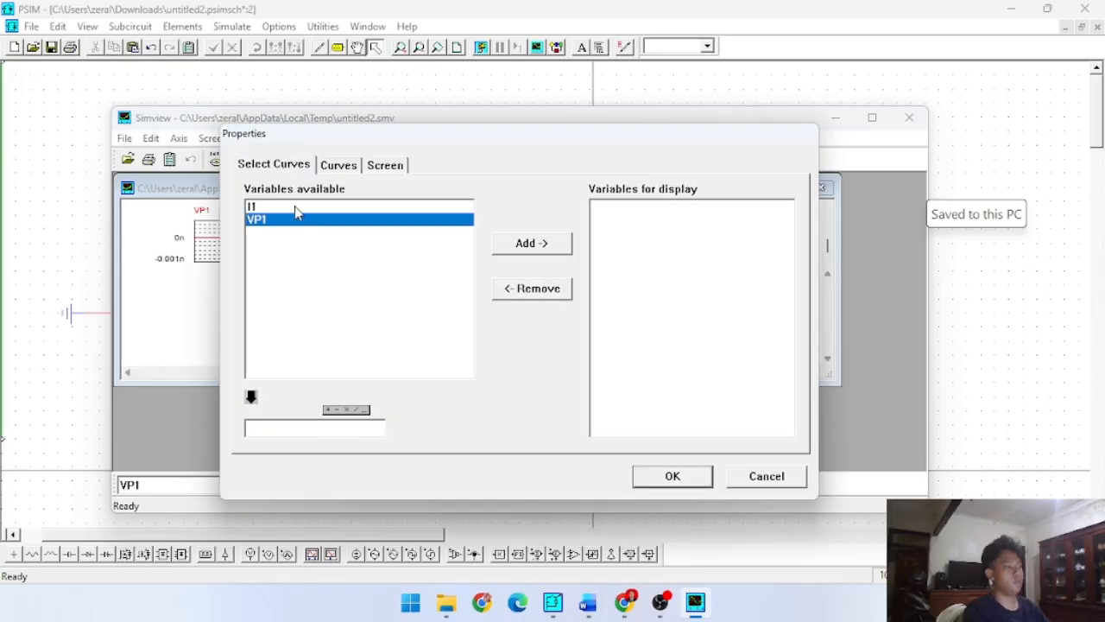
left_click(296, 207)
left_click(556, 244)
left_click(689, 476)
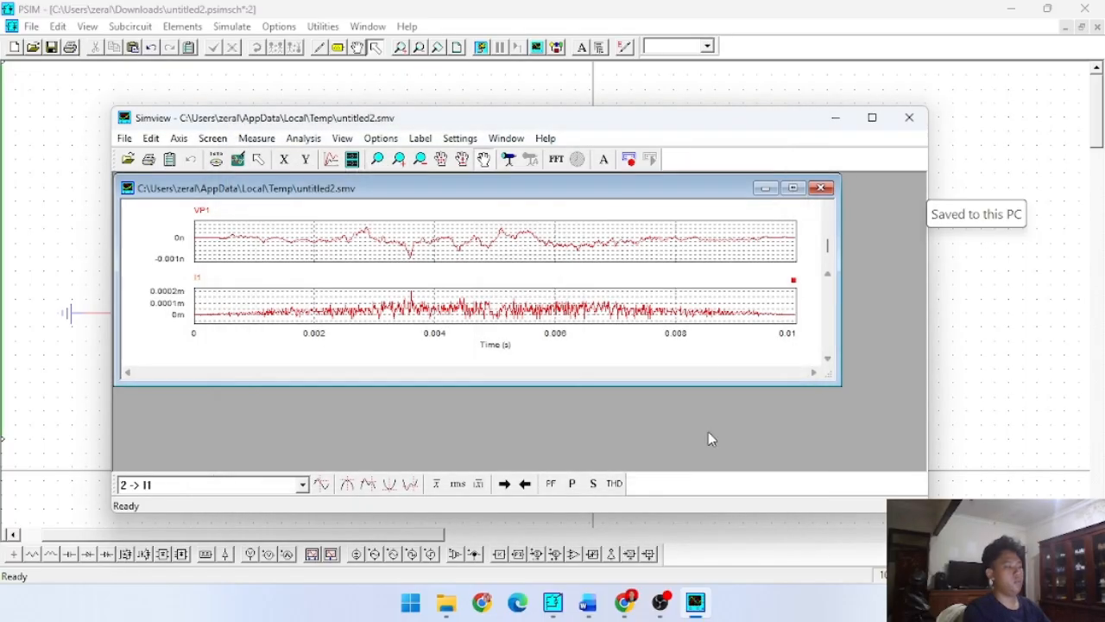
left_click(788, 180)
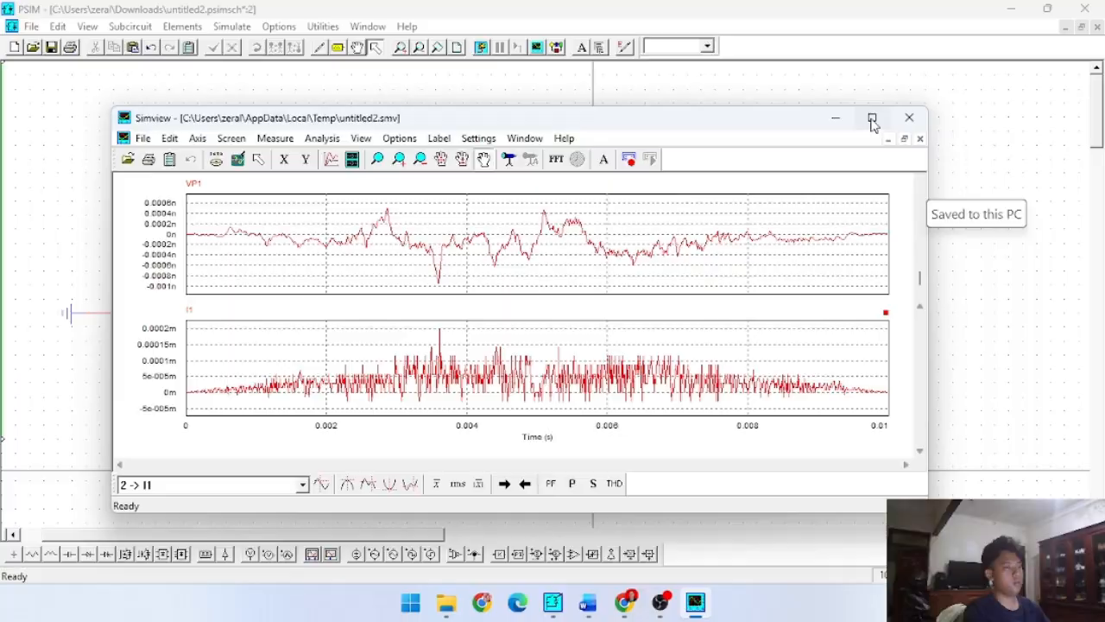
left_click(872, 117)
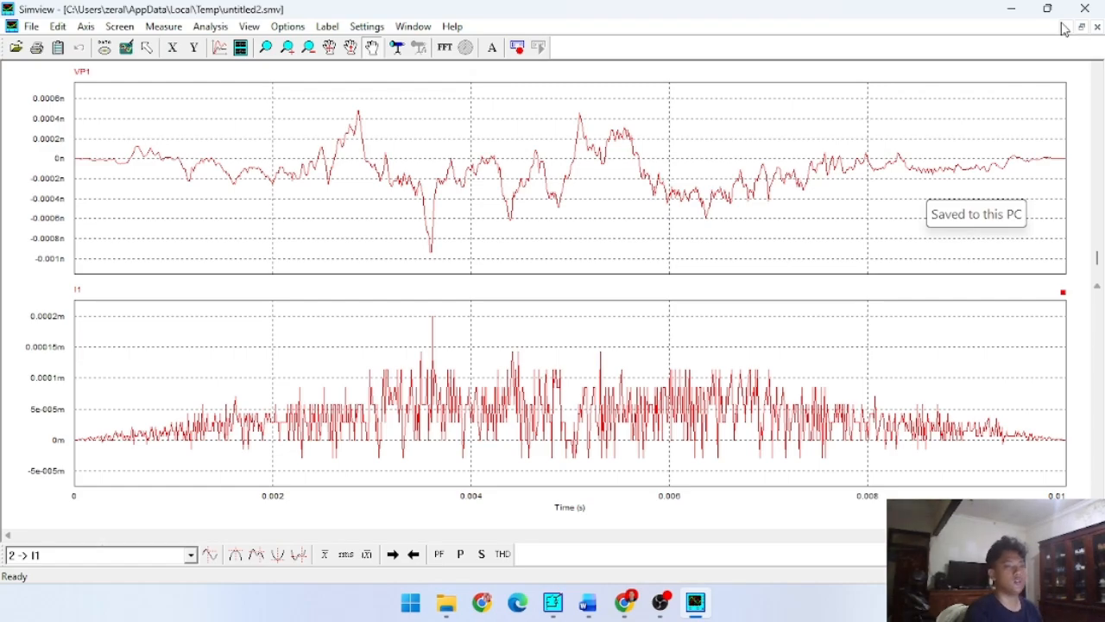
left_click(1084, 9)
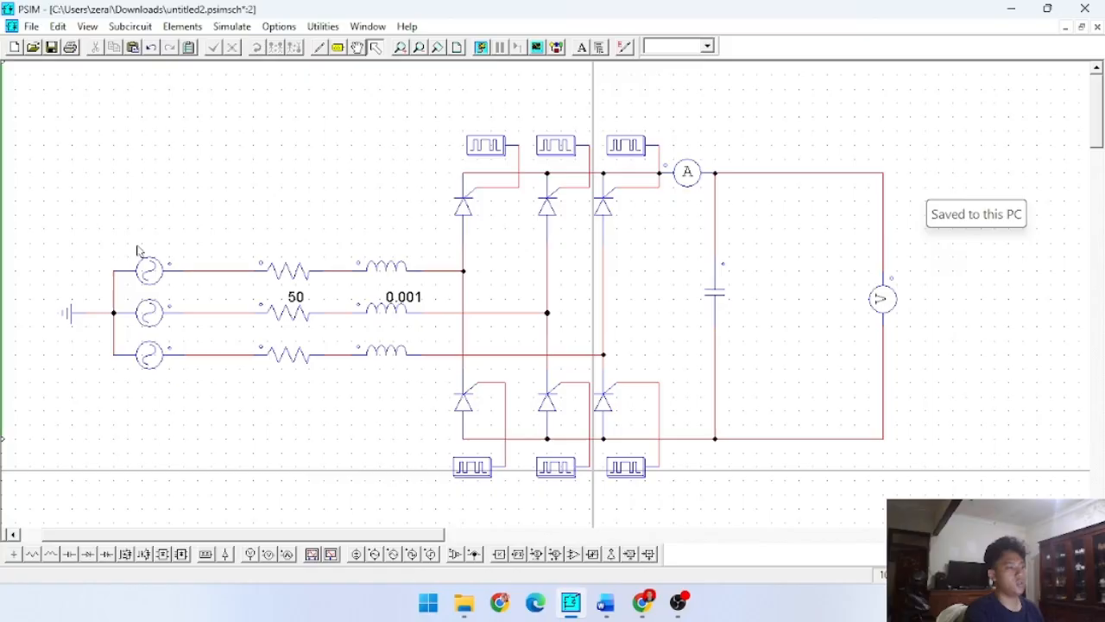
- Set the frequency of the middle sinusoidal source V2 to 100
double_click(148, 307)
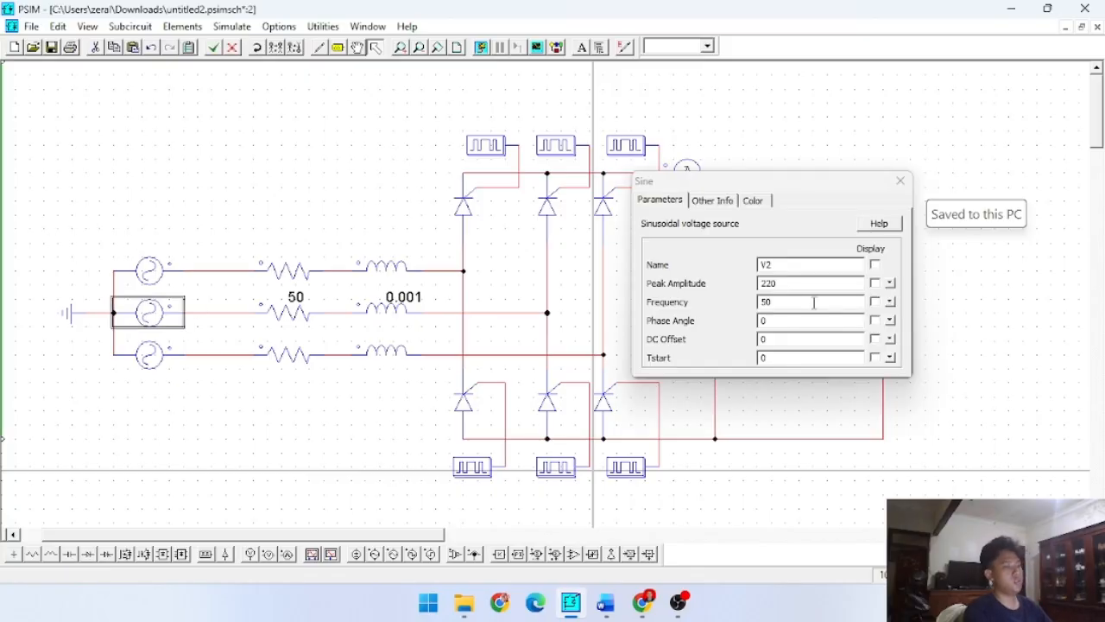
double_click(768, 302)
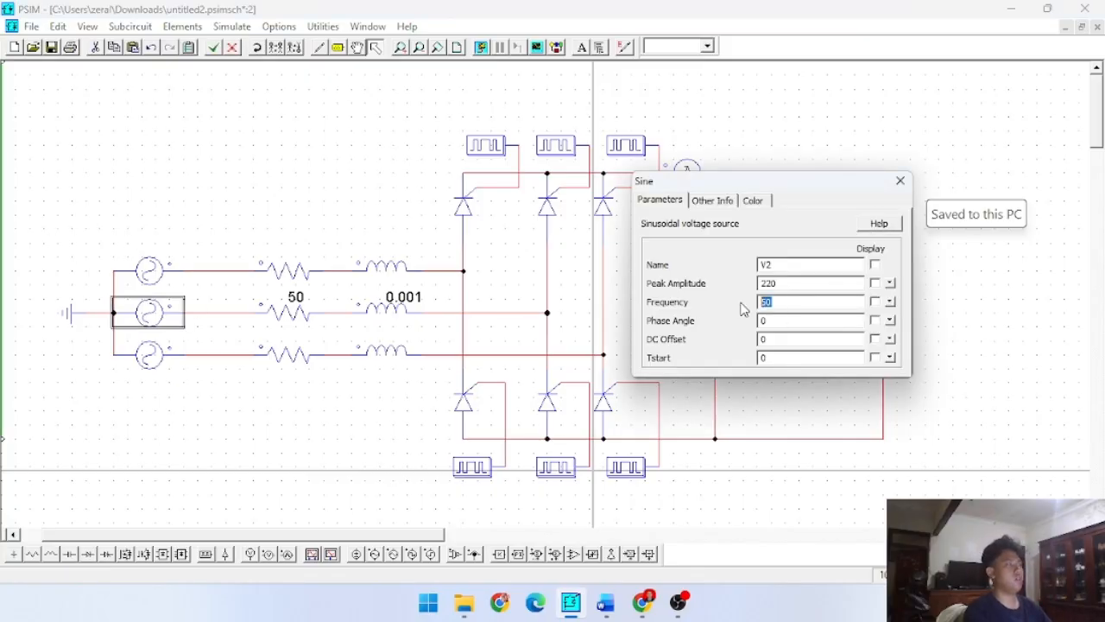
type("100")
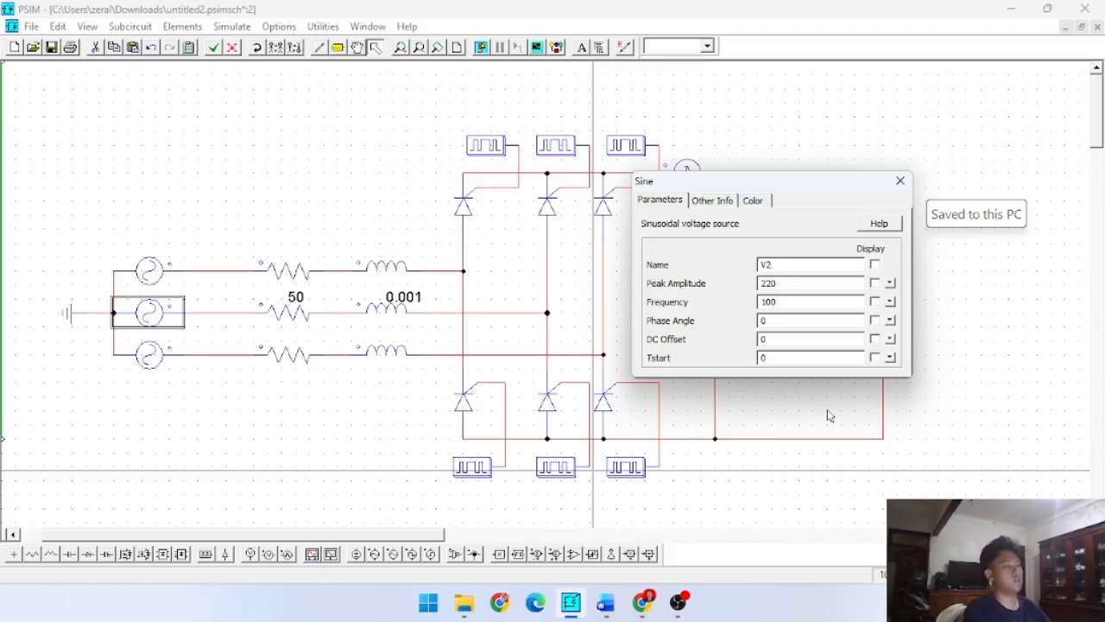
left_click(830, 415)
left_click(901, 180)
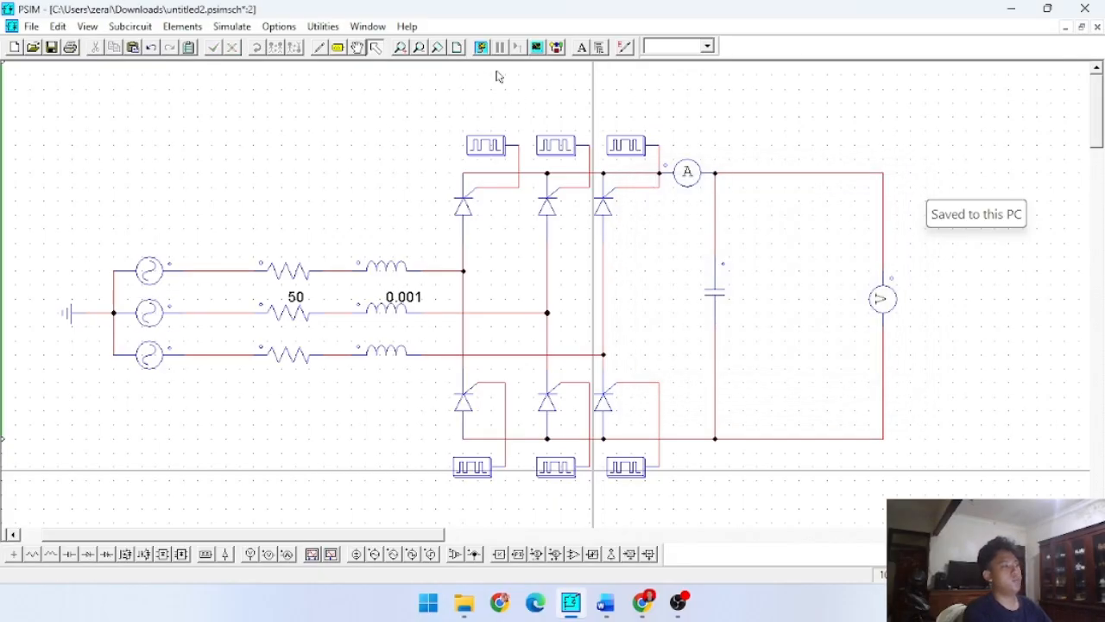
- Run the simulation with V2 at 100 Hz and plot I1 and VP1 together in one graph
left_click(484, 48)
left_click_drag(290, 228, 293, 240)
left_click(563, 274)
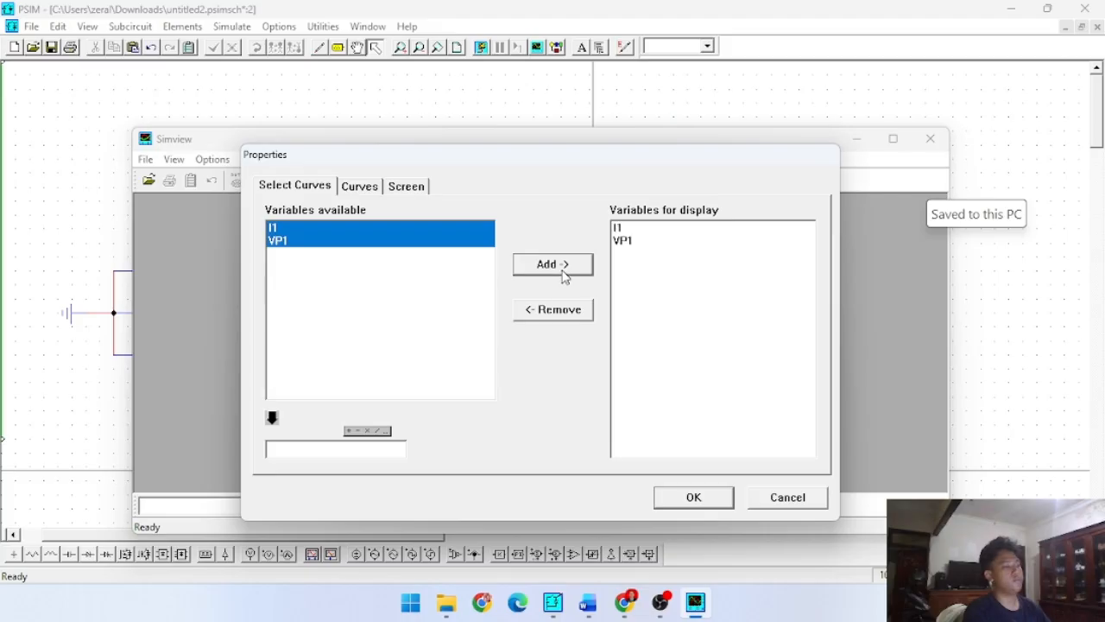
left_click(701, 496)
scroll(749, 271, "down", 1)
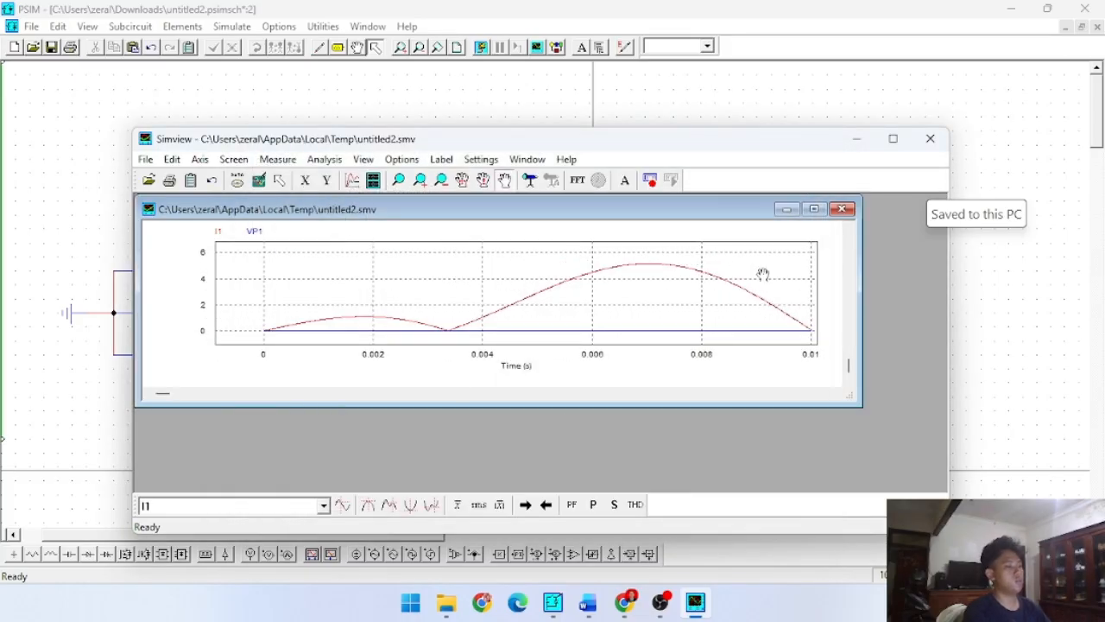
- Add a second graph plotting VP1 alone, enlarge the graph window within Simview and examine the waveforms
left_click(376, 183)
left_click(384, 242)
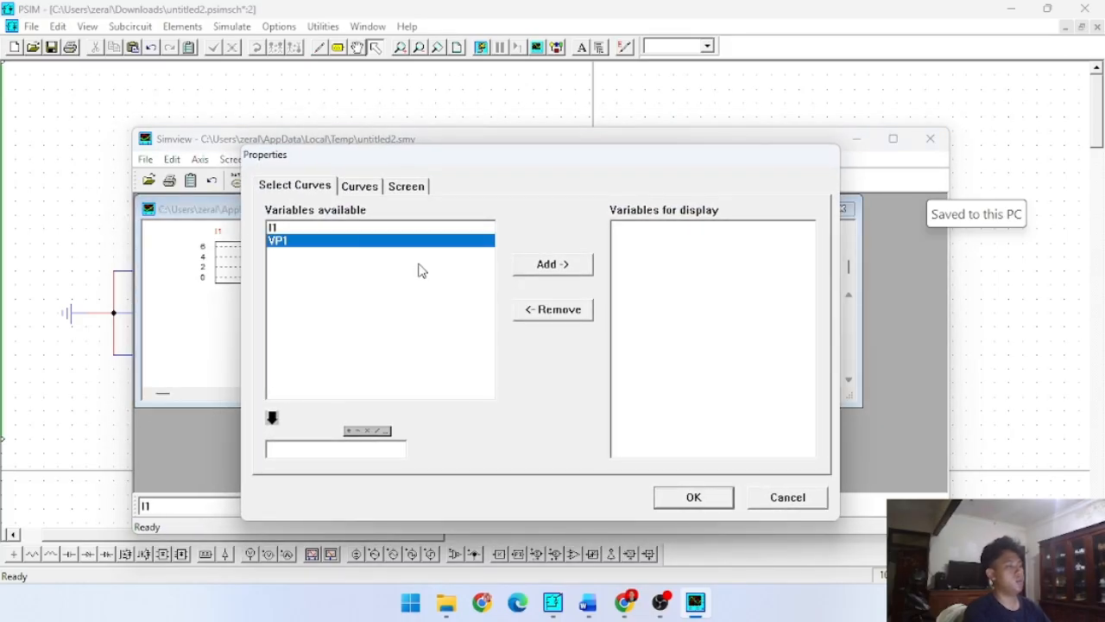
left_click(557, 267)
left_click(694, 498)
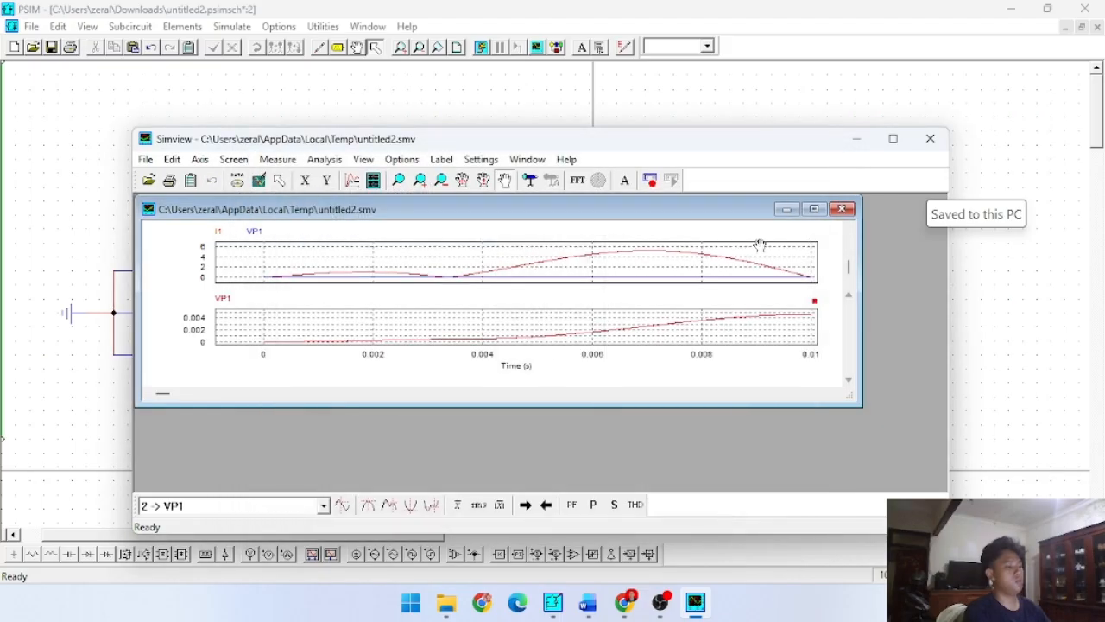
scroll(496, 298, "down", 3)
left_click(813, 208)
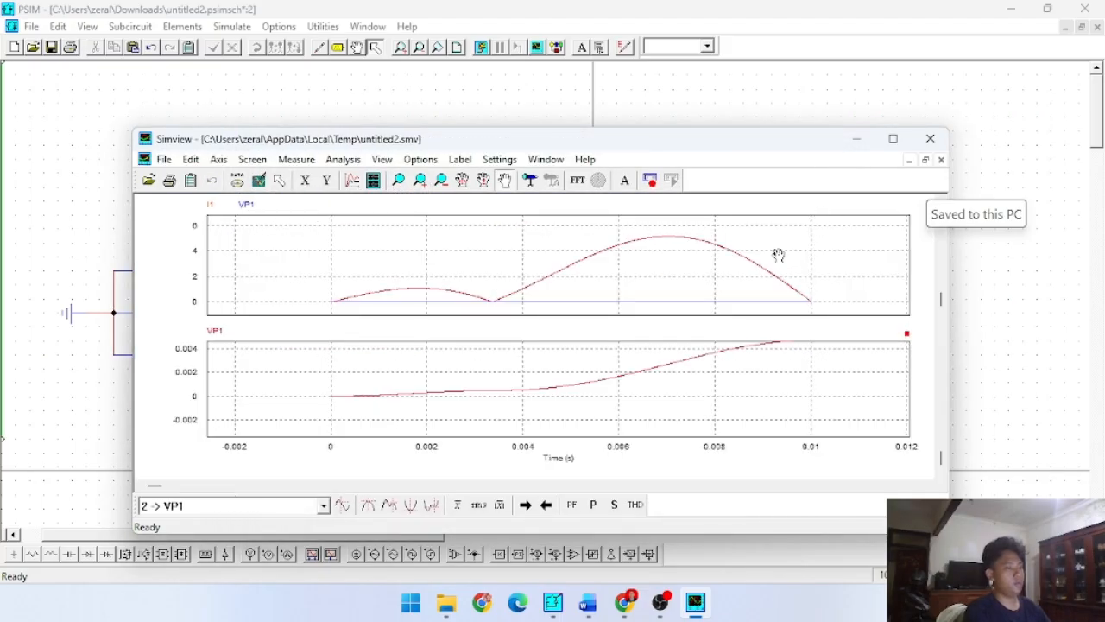
scroll(488, 379, "up", 3)
scroll(489, 397, "up", 2)
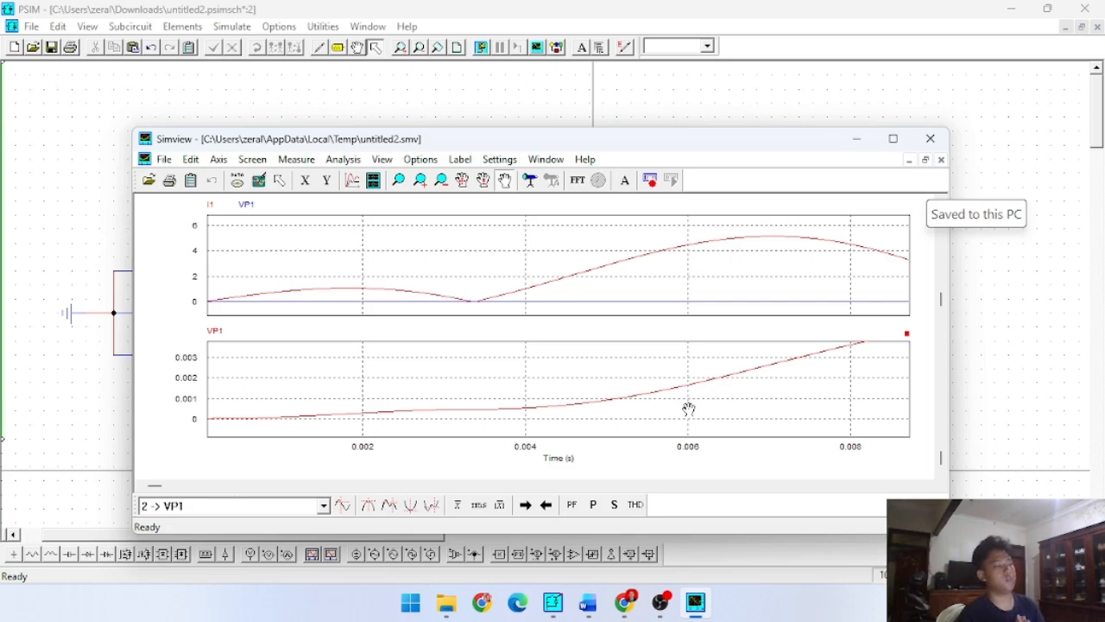
- Add a third graph plotting I1 alone, examine the three graphs and close Simview
left_click(373, 179)
left_click(327, 230)
left_click(545, 272)
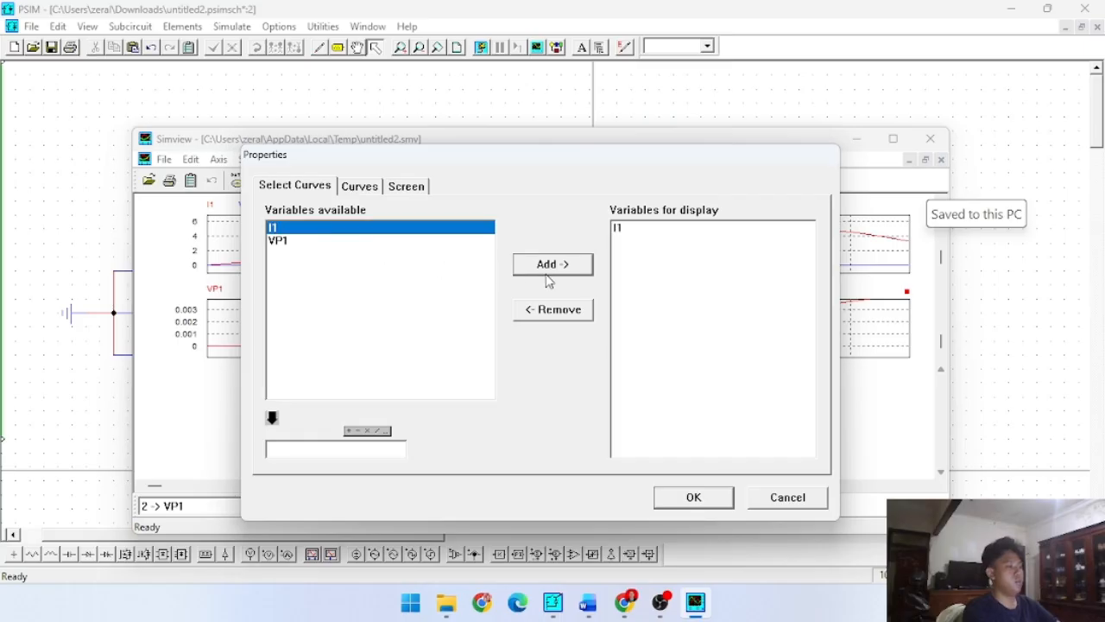
left_click(691, 490)
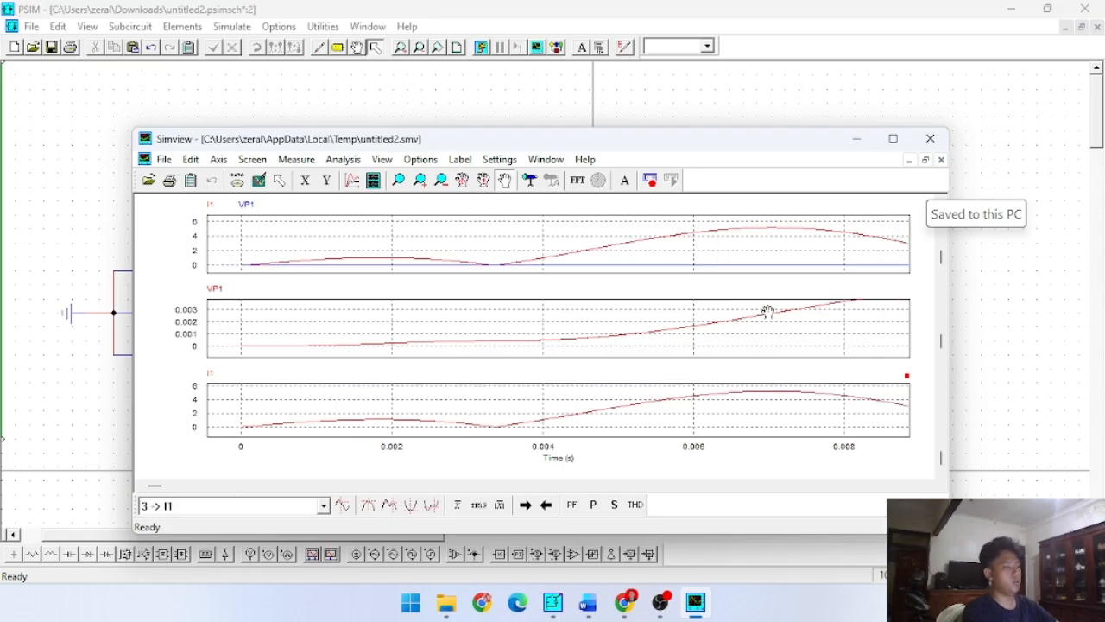
left_click(930, 135)
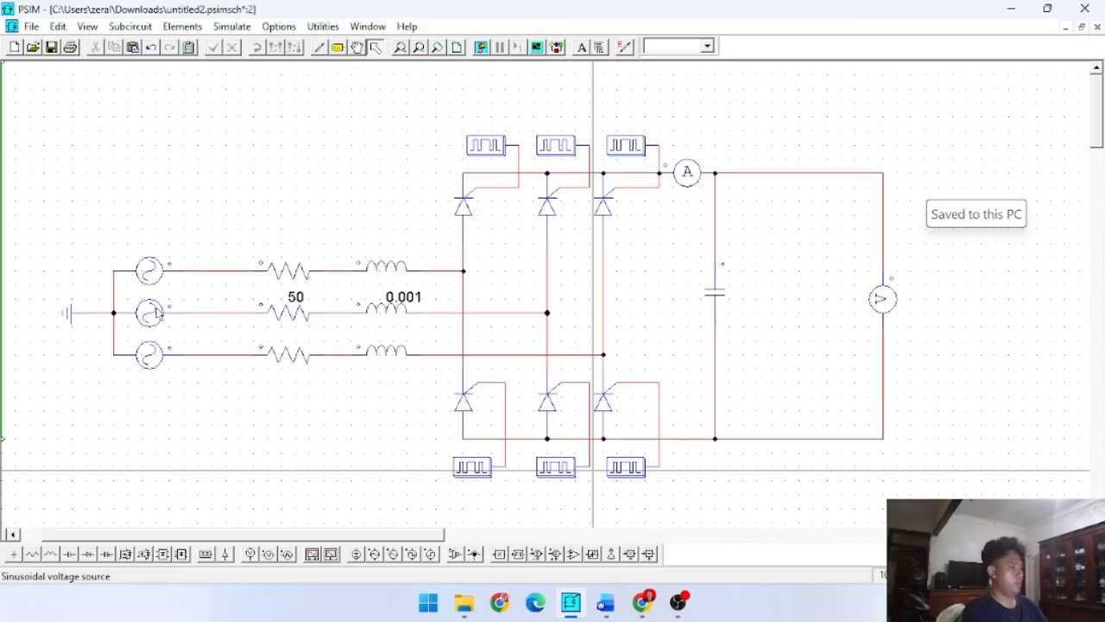
- Set the frequency of the middle source V2 back to 50 and check the upper source's parameters
double_click(147, 313)
double_click(768, 301)
type("50")
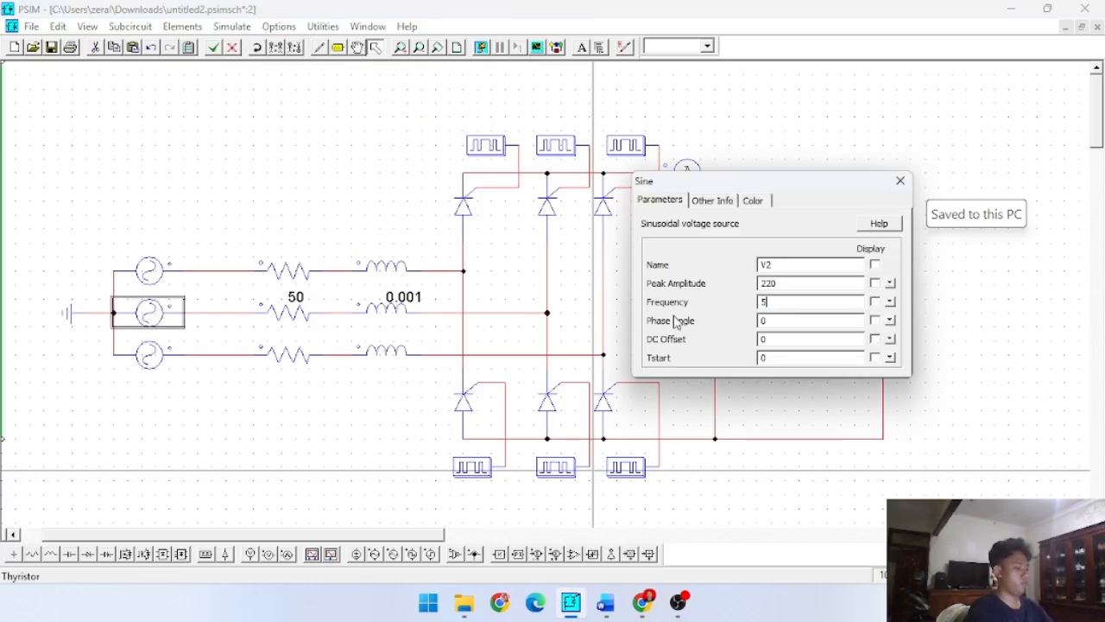
left_click(900, 180)
double_click(148, 272)
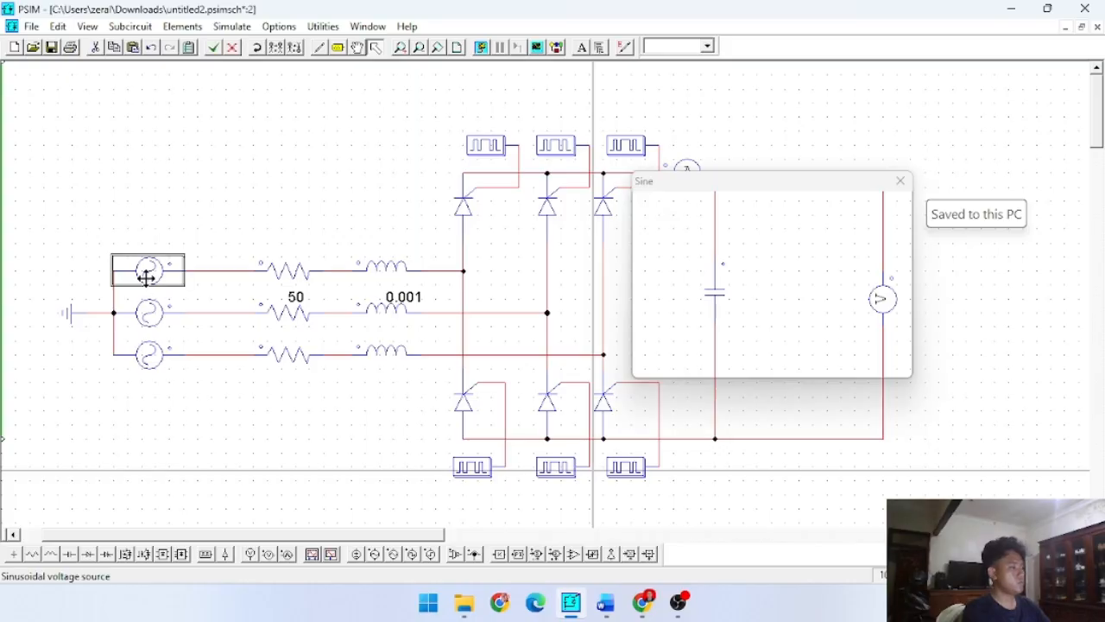
left_click(900, 181)
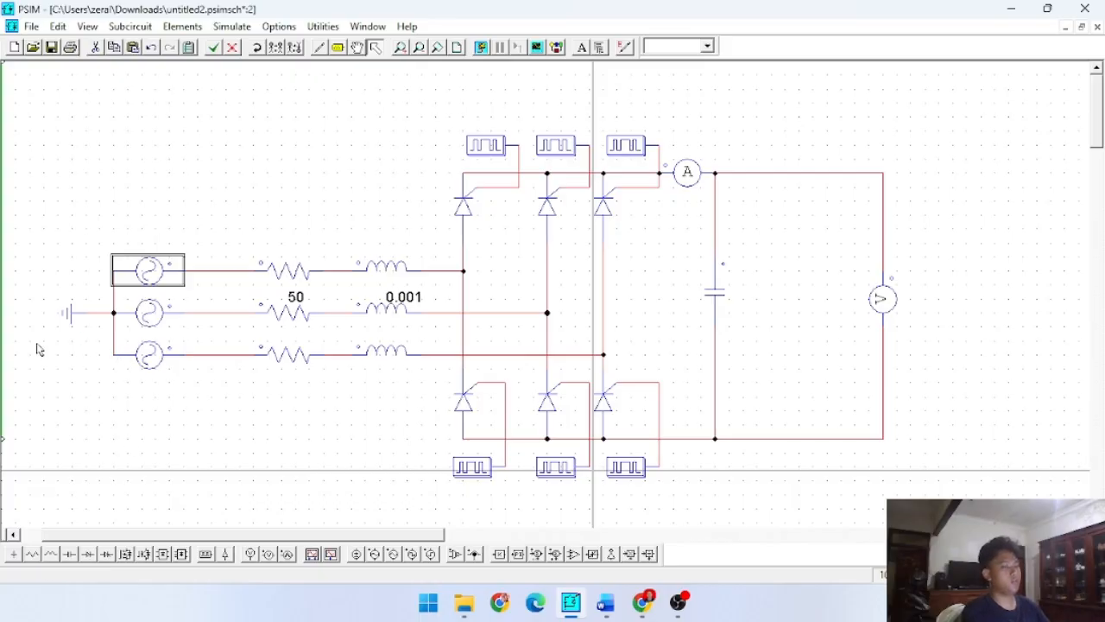
- Set the resistance of line resistors R2 and R1 to 5 and of R3 to 55
double_click(294, 331)
double_click(765, 285)
type("5")
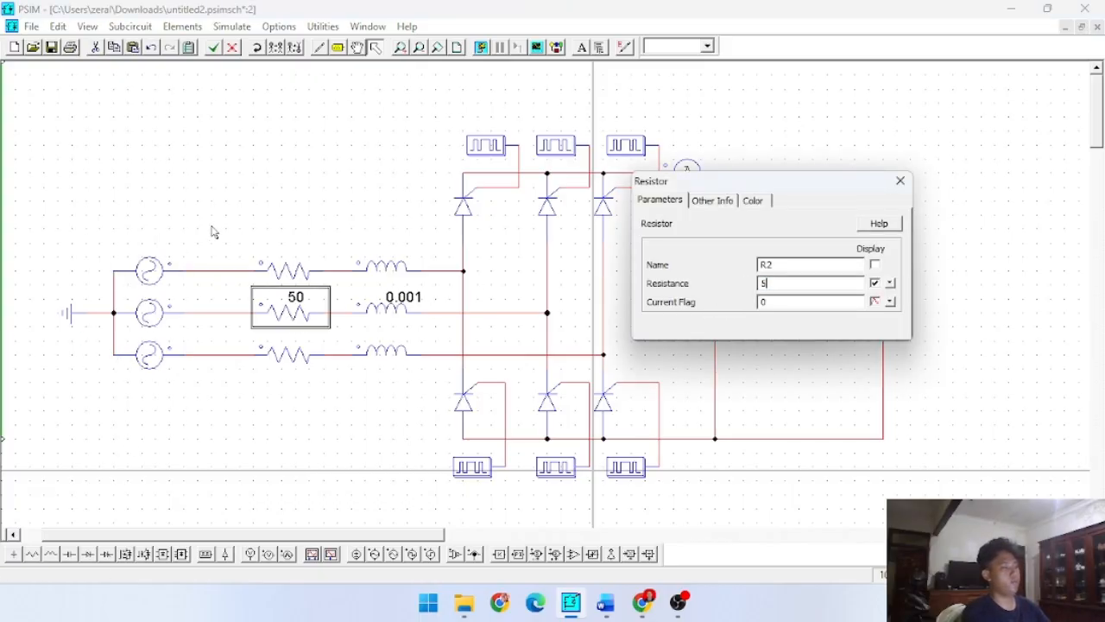
double_click(282, 261)
double_click(766, 285)
type("5")
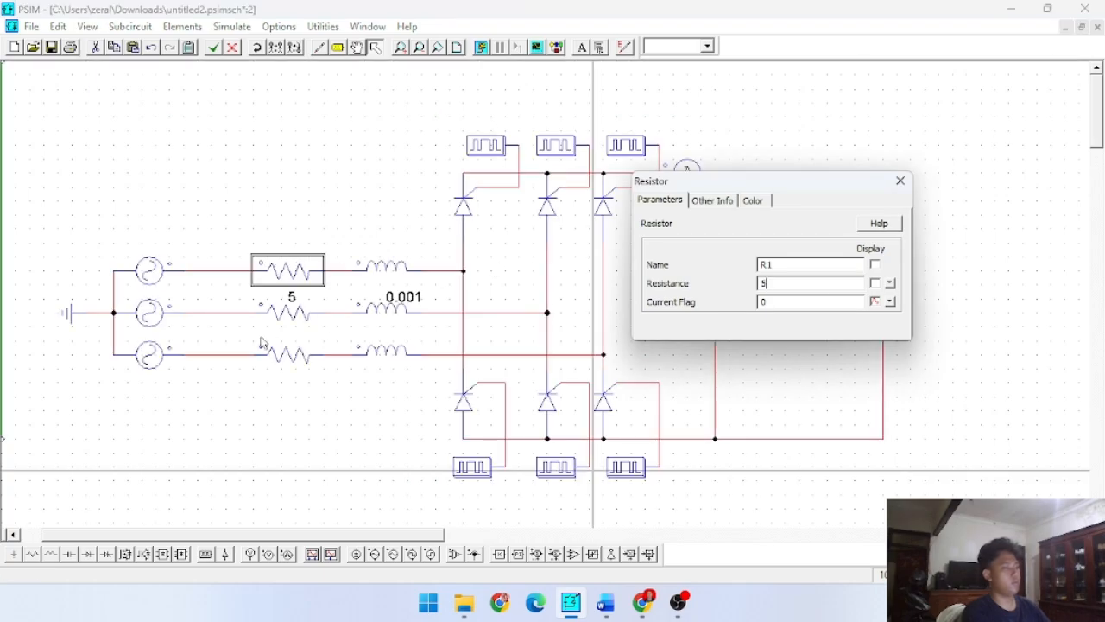
left_click(281, 352)
double_click(810, 283)
type("55")
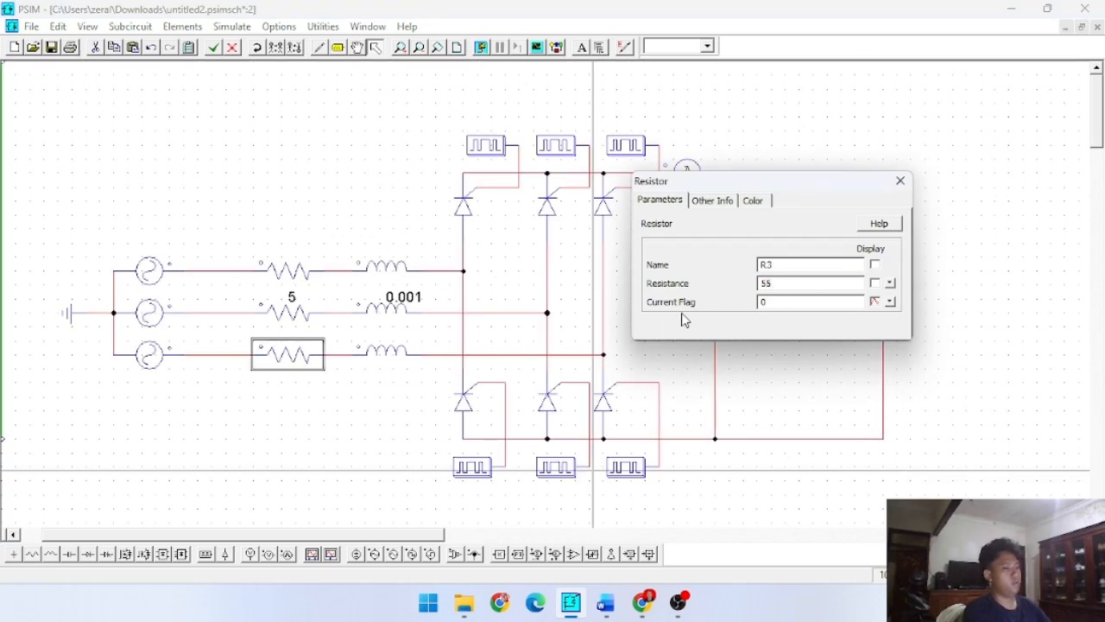
- Set the inductance of the three line inductors L3, L2 and L1 to 100
left_click(390, 354)
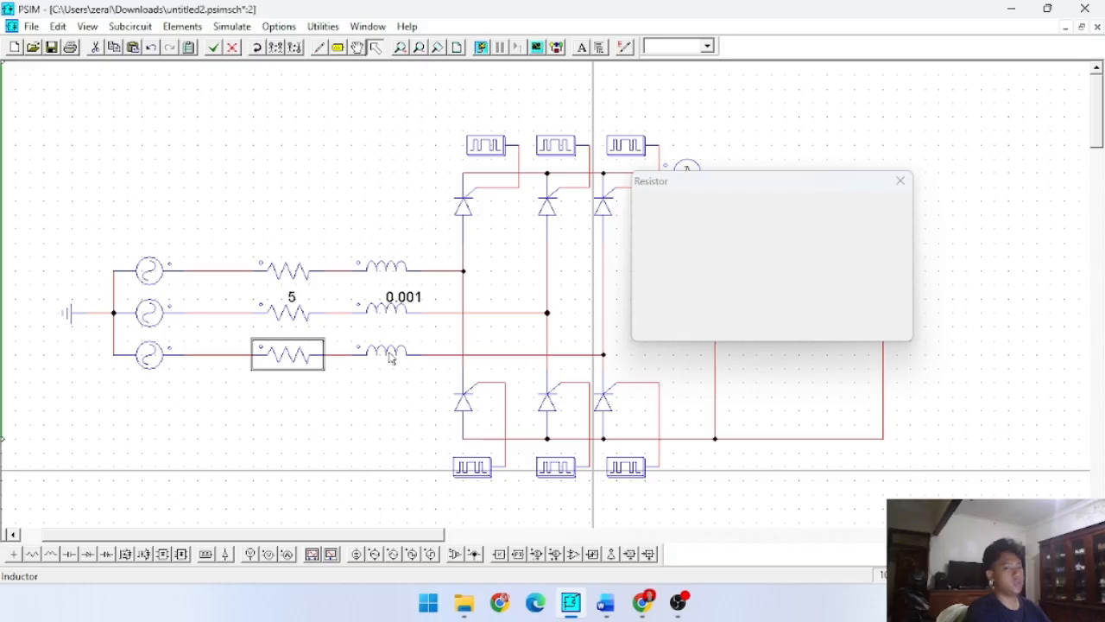
double_click(786, 284)
type("100")
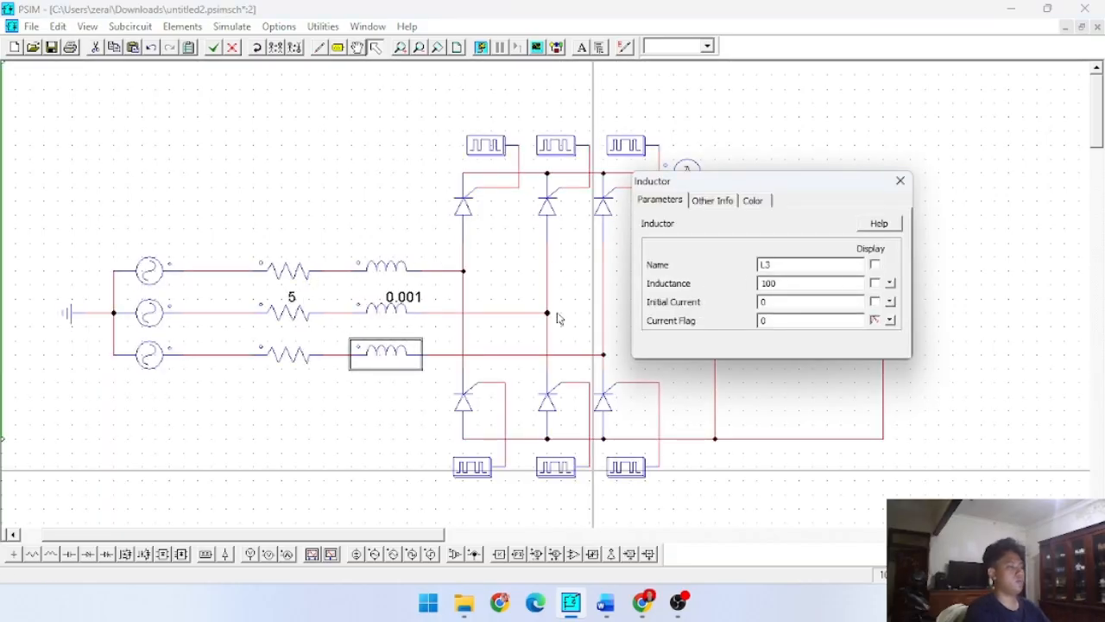
left_click(409, 316)
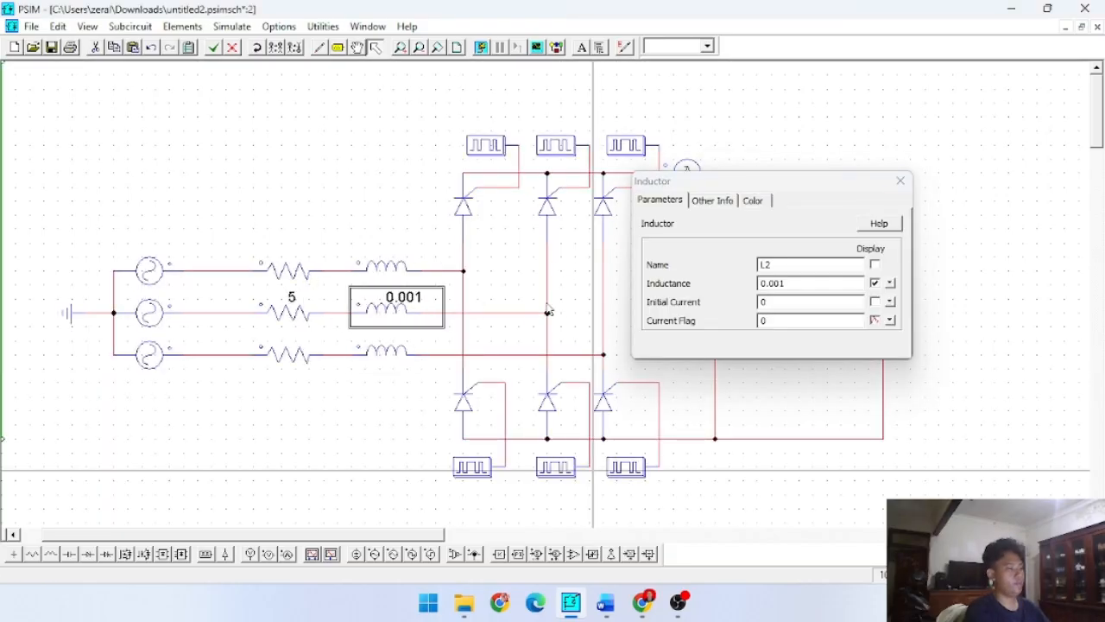
double_click(786, 283)
type("100")
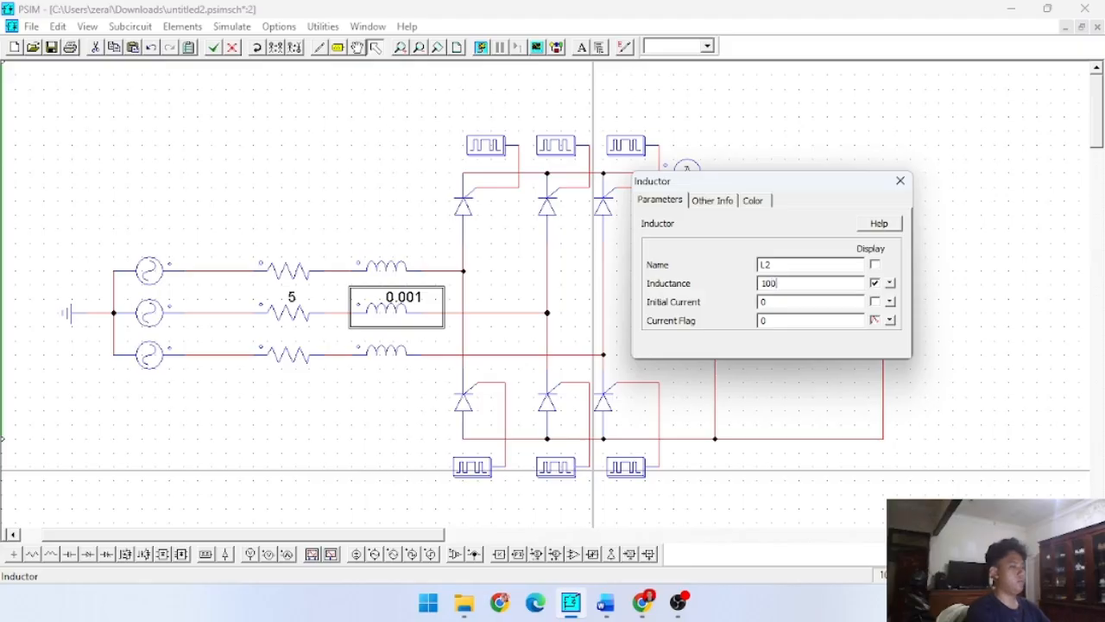
left_click(397, 266)
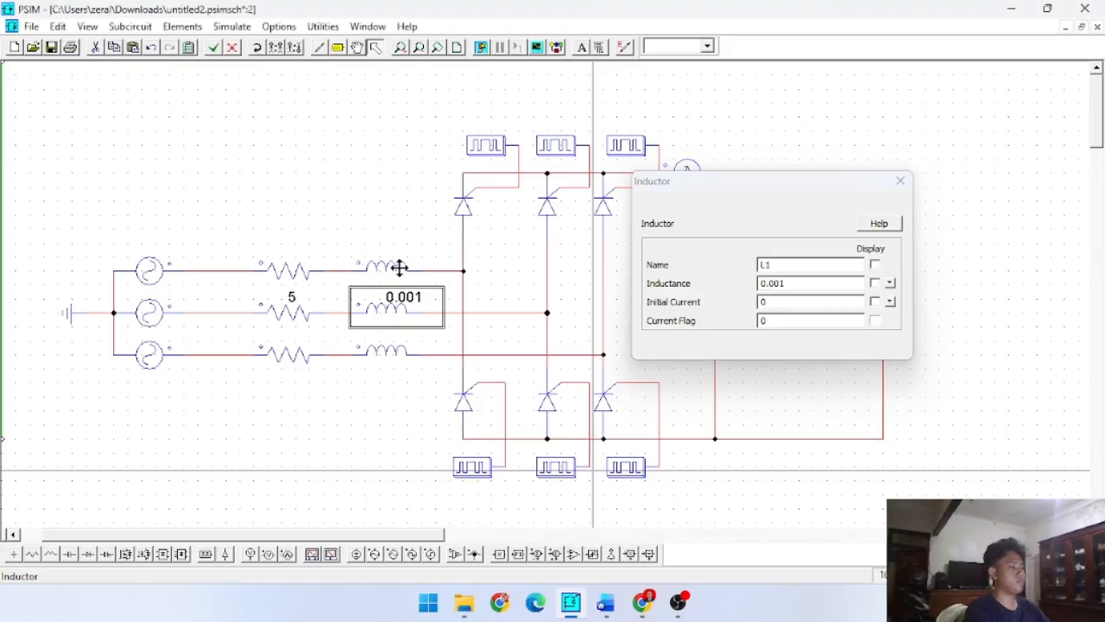
double_click(795, 284)
type("100")
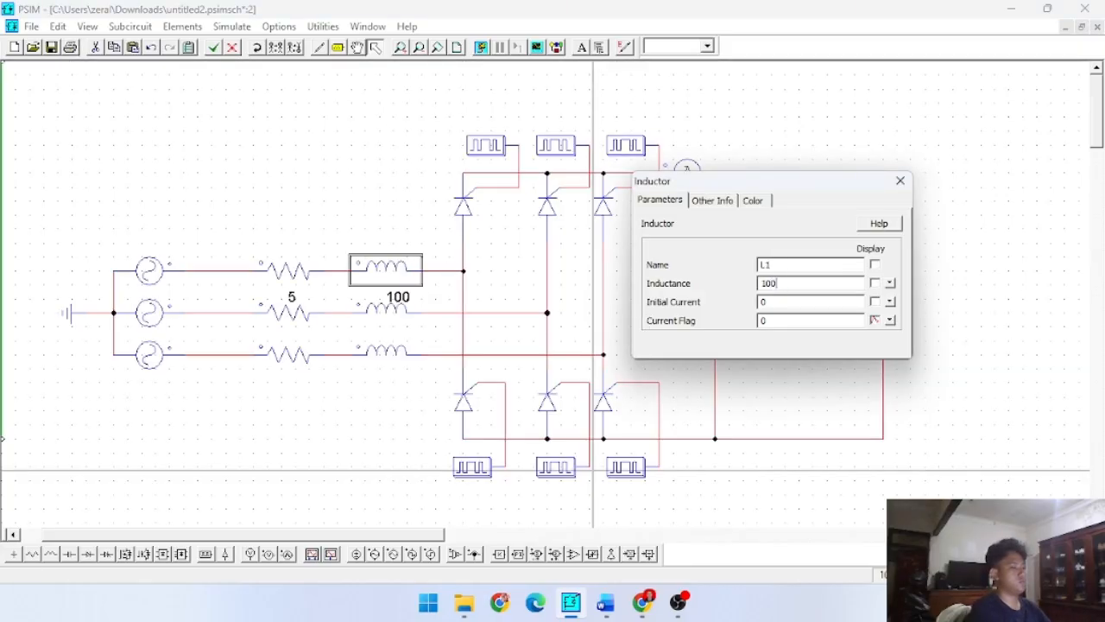
- Run the simulation, plot VP1 and close Simview
left_click(900, 180)
left_click(481, 47)
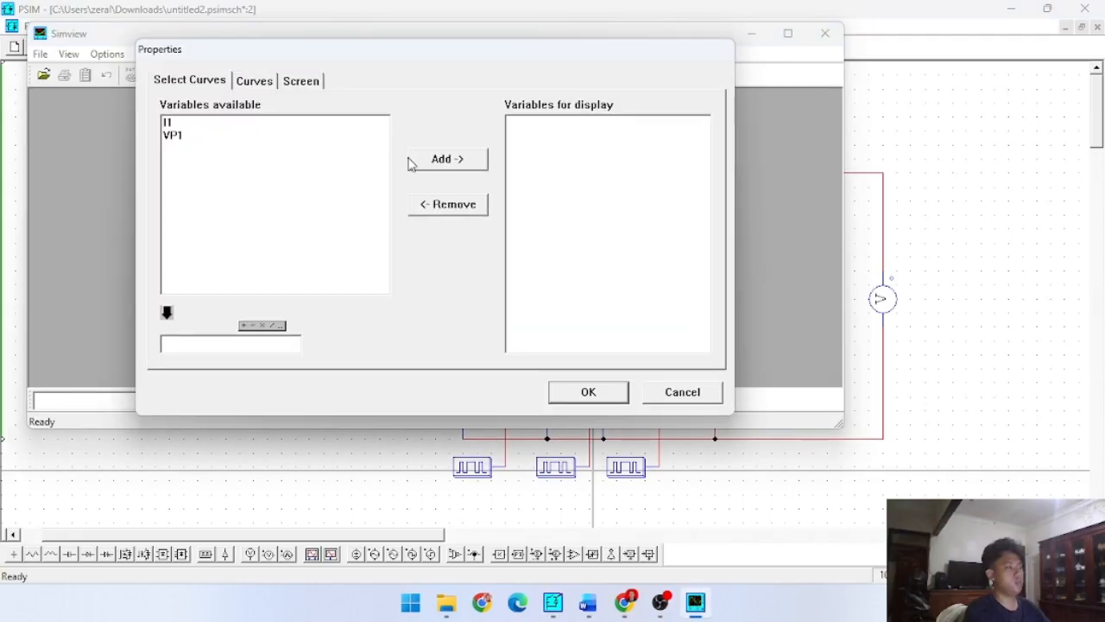
left_click(274, 137)
left_click(438, 162)
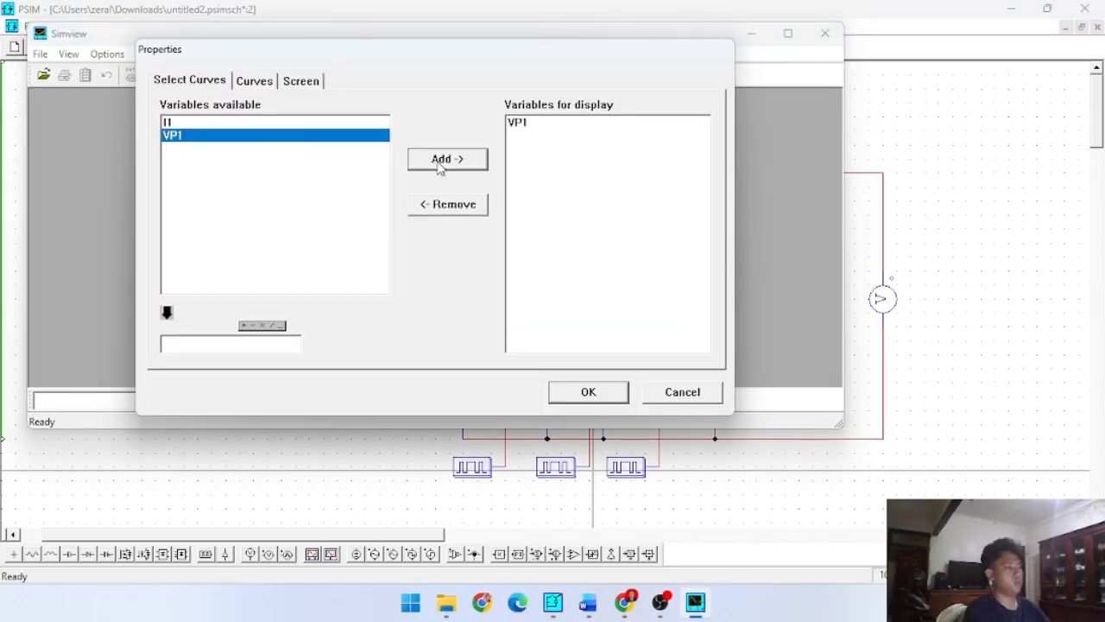
left_click(588, 392)
left_click(736, 103)
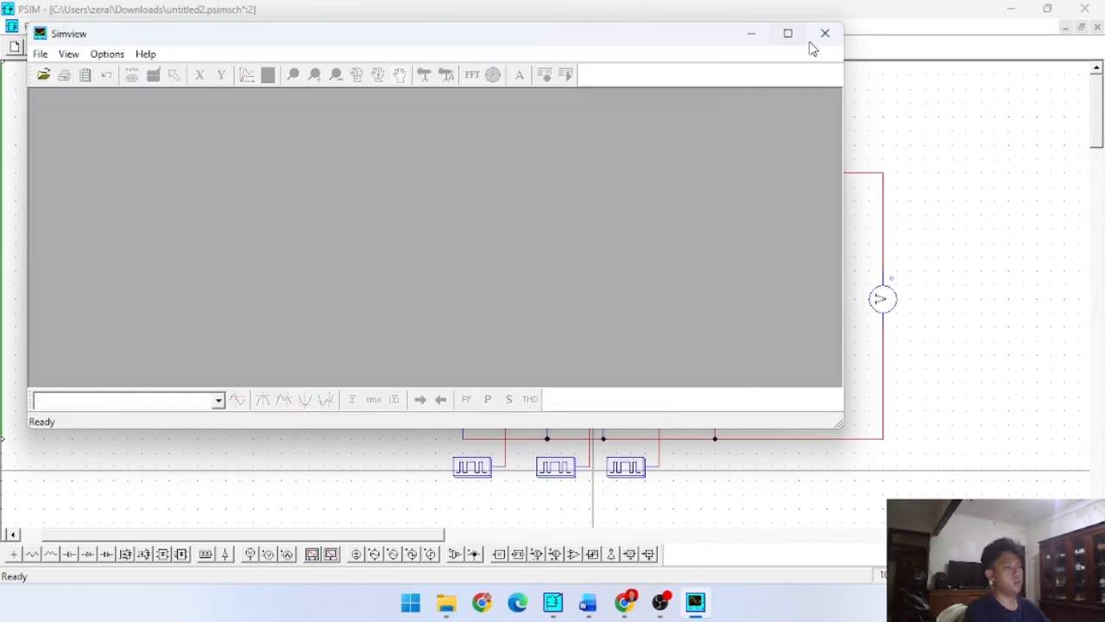
left_click(825, 33)
- Set the capacitance of the output capacitor C1 to 12
double_click(712, 299)
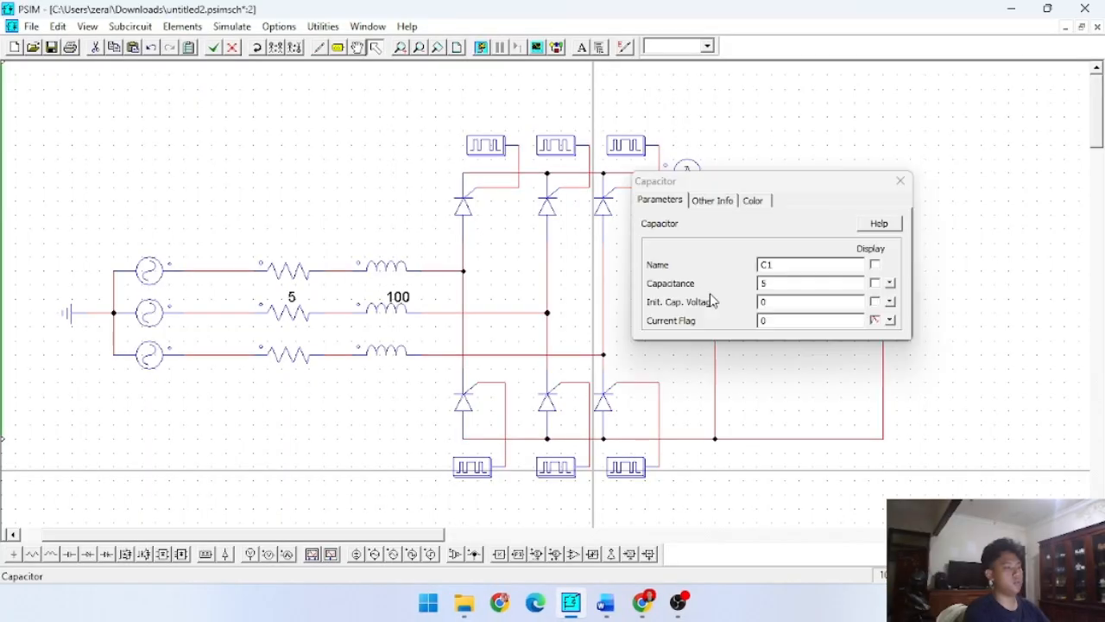
double_click(791, 283)
type("12")
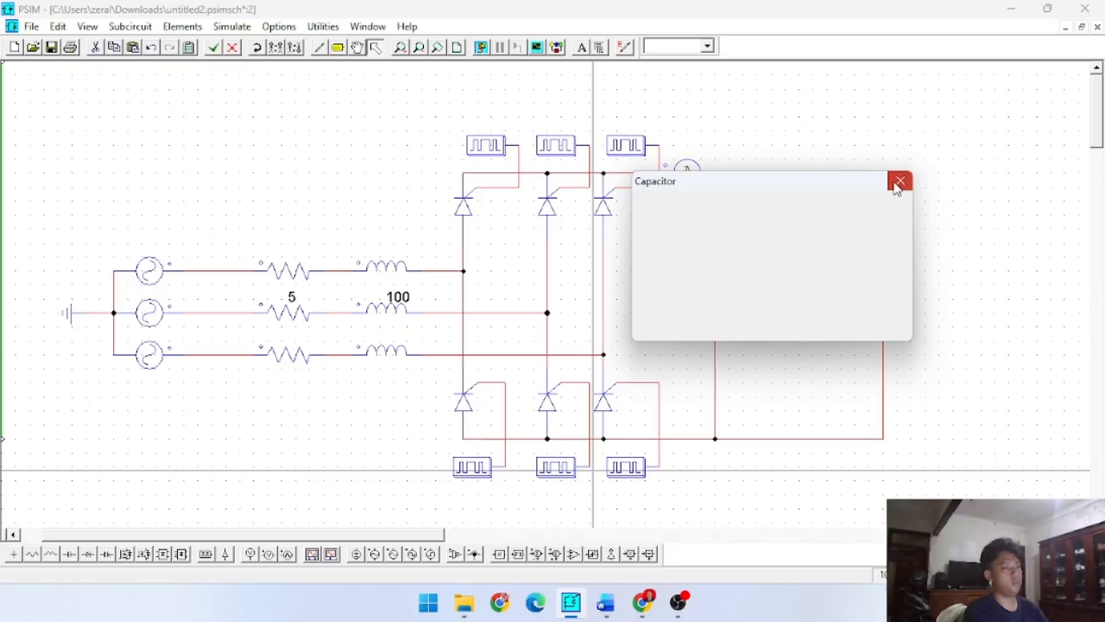
left_click(900, 180)
- Run the simulation with the new capacitance, plot VP1 and maximize the graph
left_click(481, 46)
left_click(211, 163)
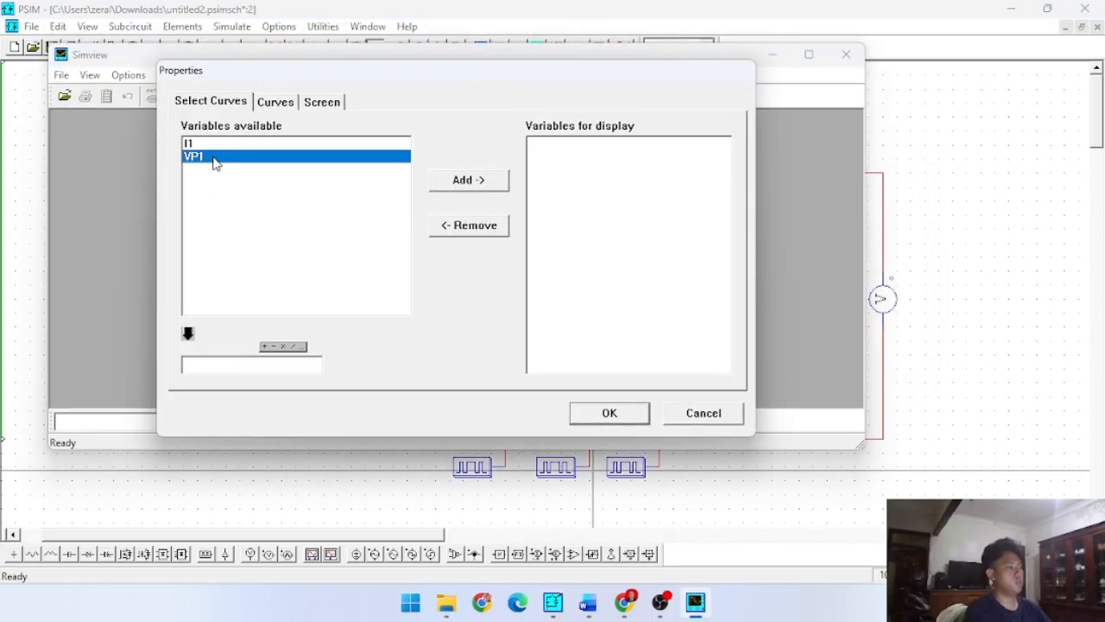
left_click(436, 184)
left_click(609, 413)
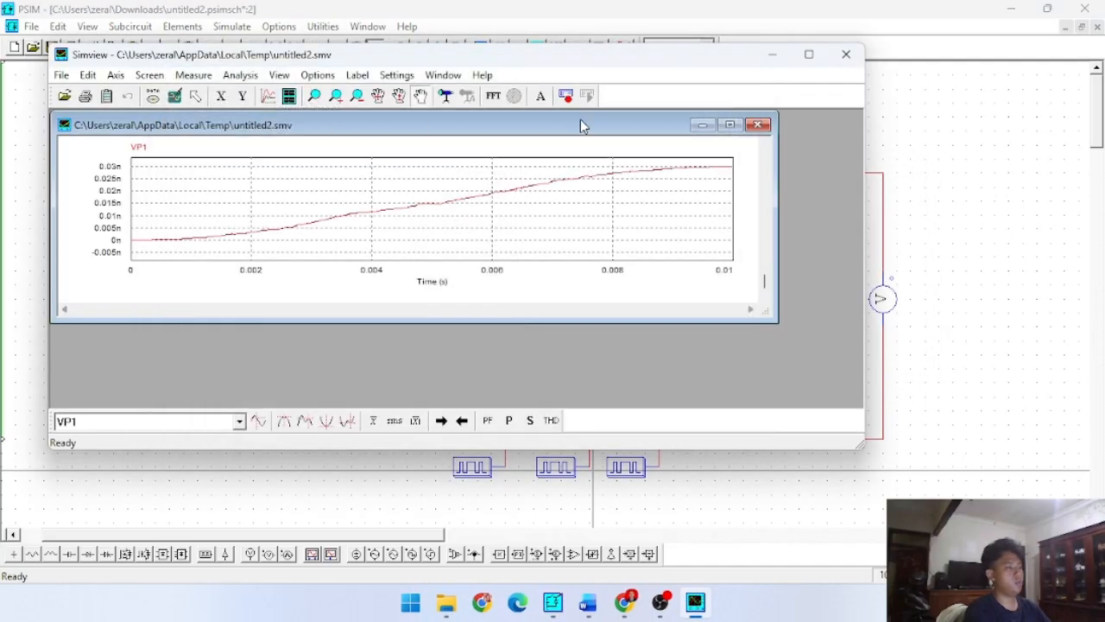
left_click(729, 125)
- Add a second graph plotting I1 below VP1 and enlarge Simview to full screen
left_click(289, 96)
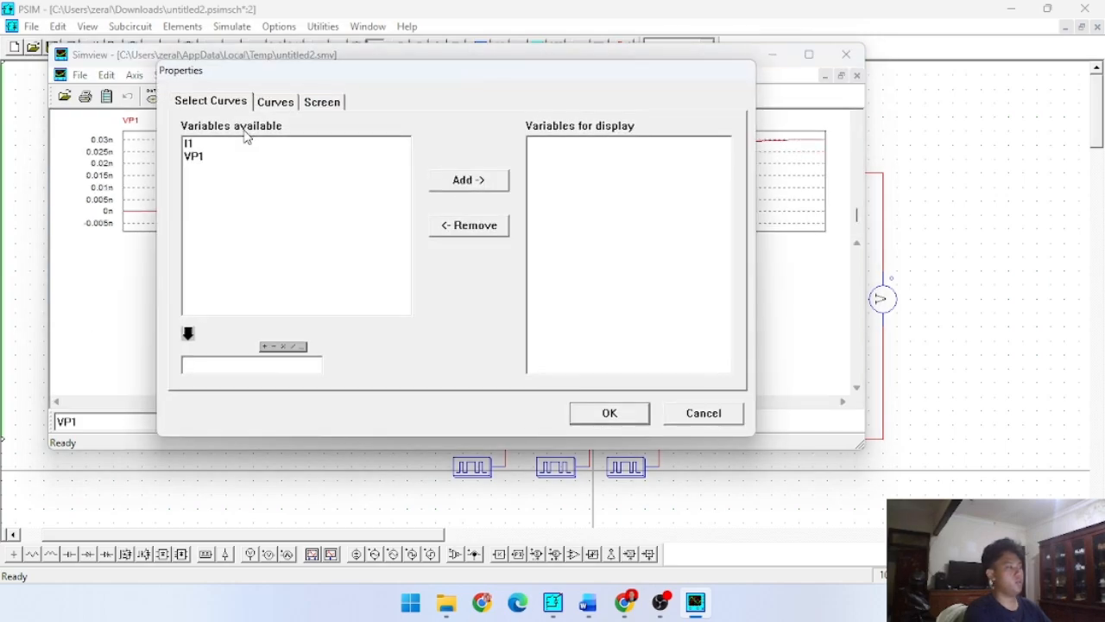
left_click(231, 142)
left_click(455, 183)
left_click(609, 415)
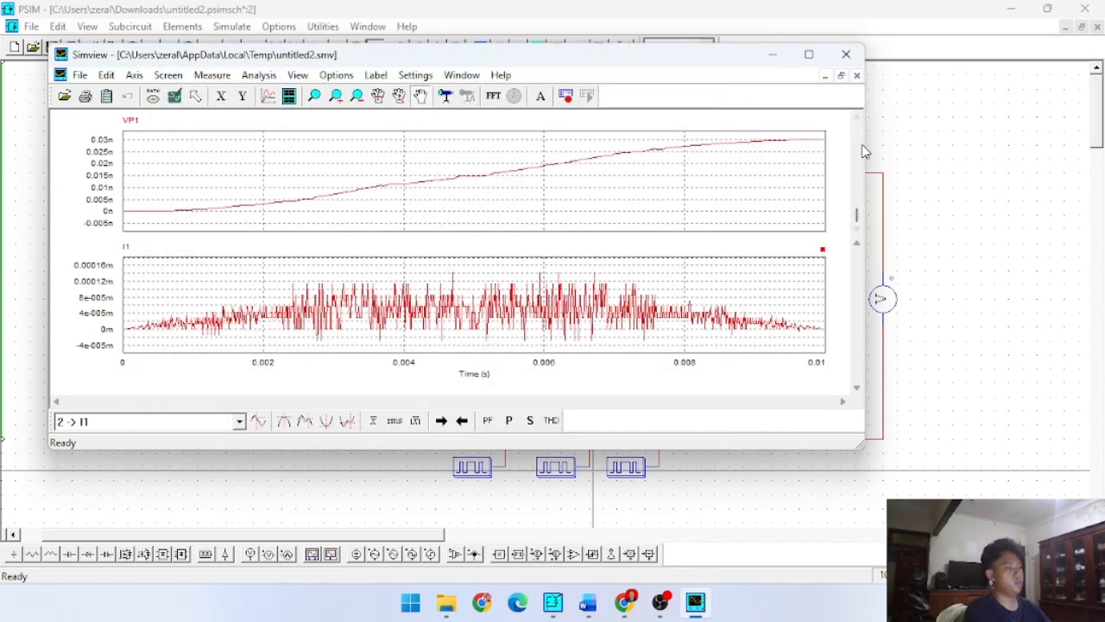
left_click(812, 53)
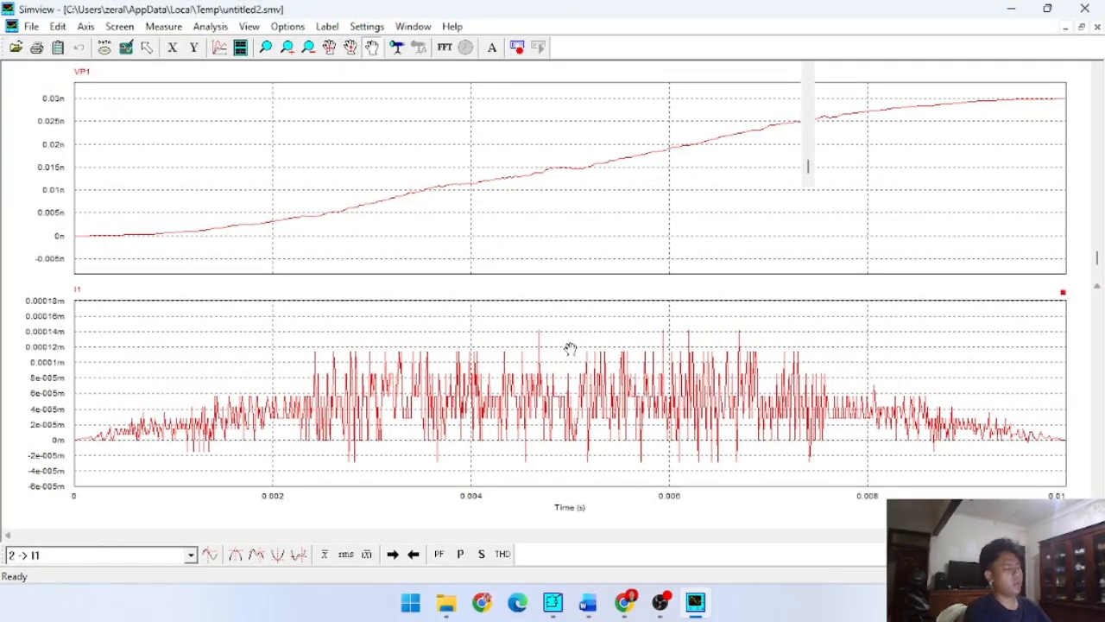
- Examine the VP1 and I1 waveforms across the simulated time range and close Simview
scroll(525, 349, "up", 4)
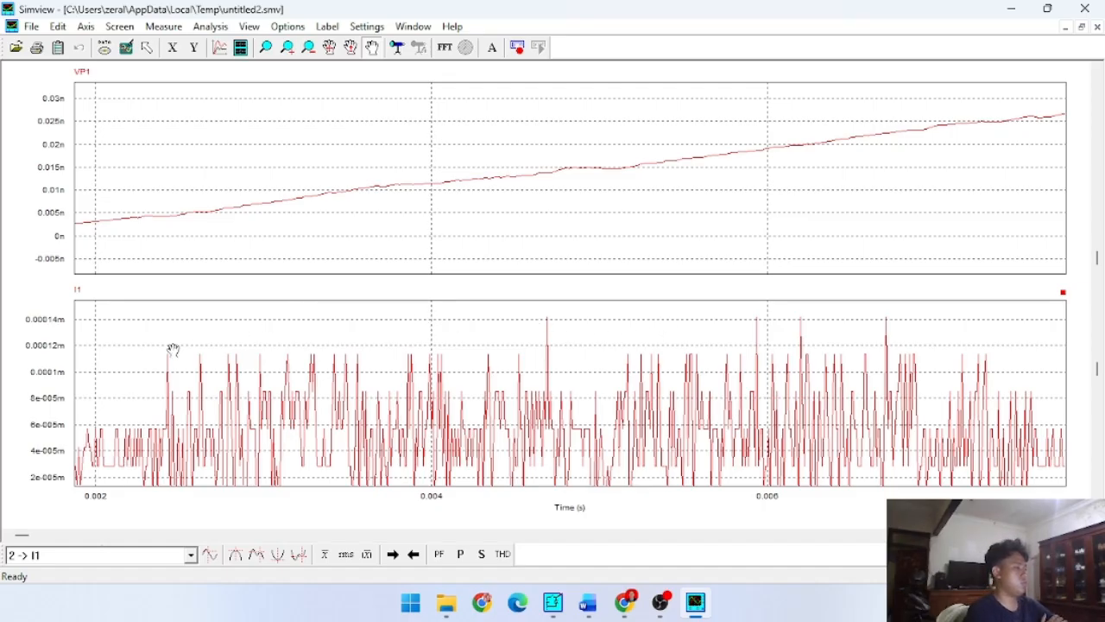
scroll(662, 161, "up", 4)
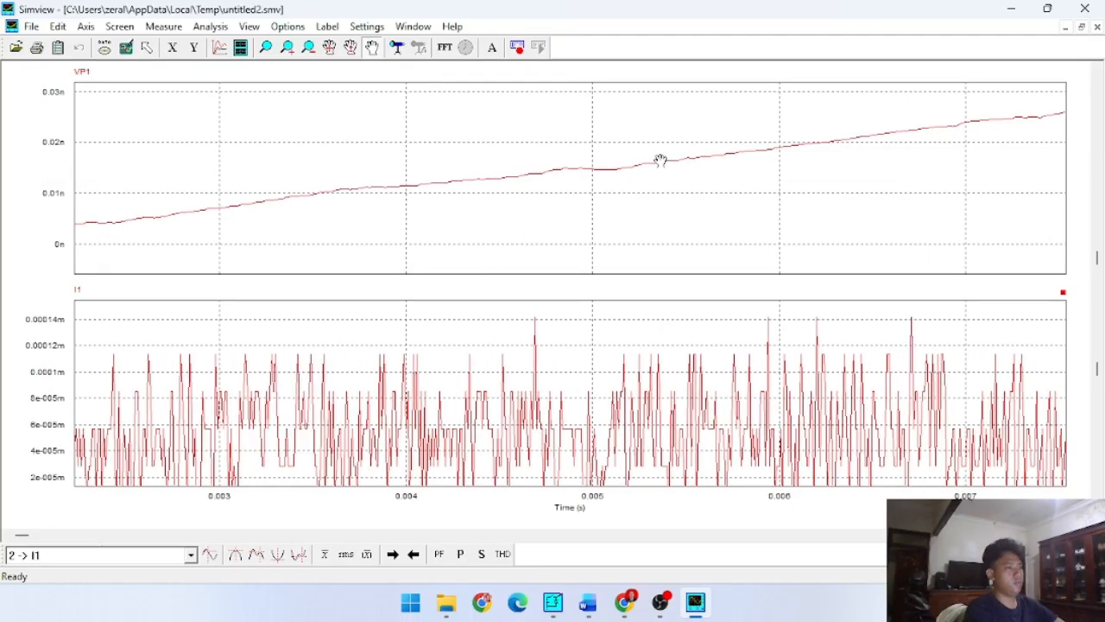
scroll(606, 172, "down", 4)
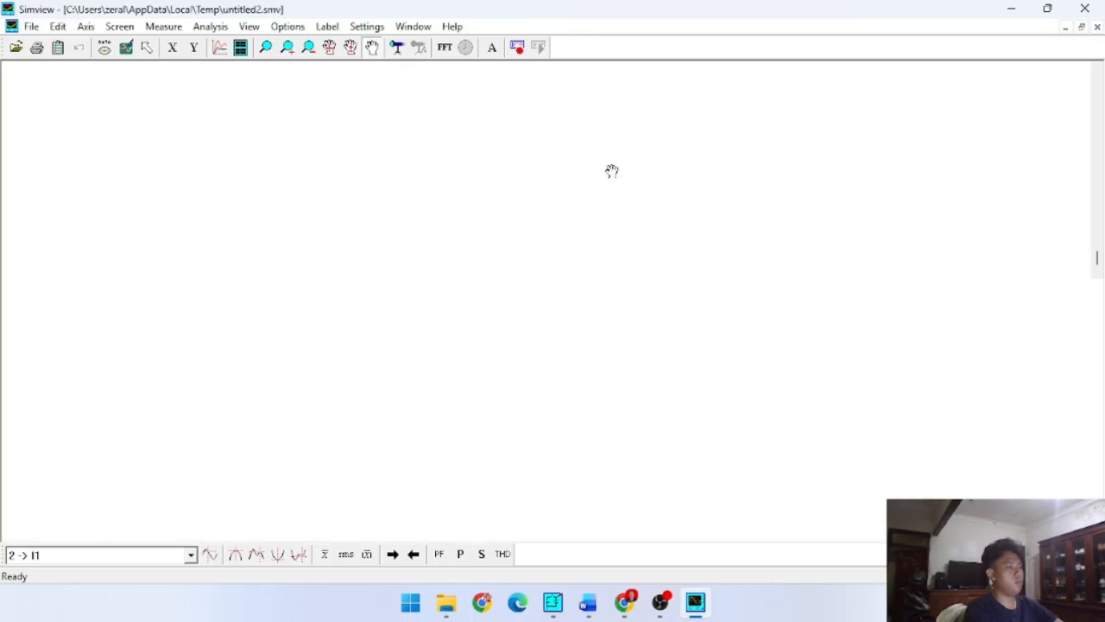
left_click_drag(599, 176, 580, 182)
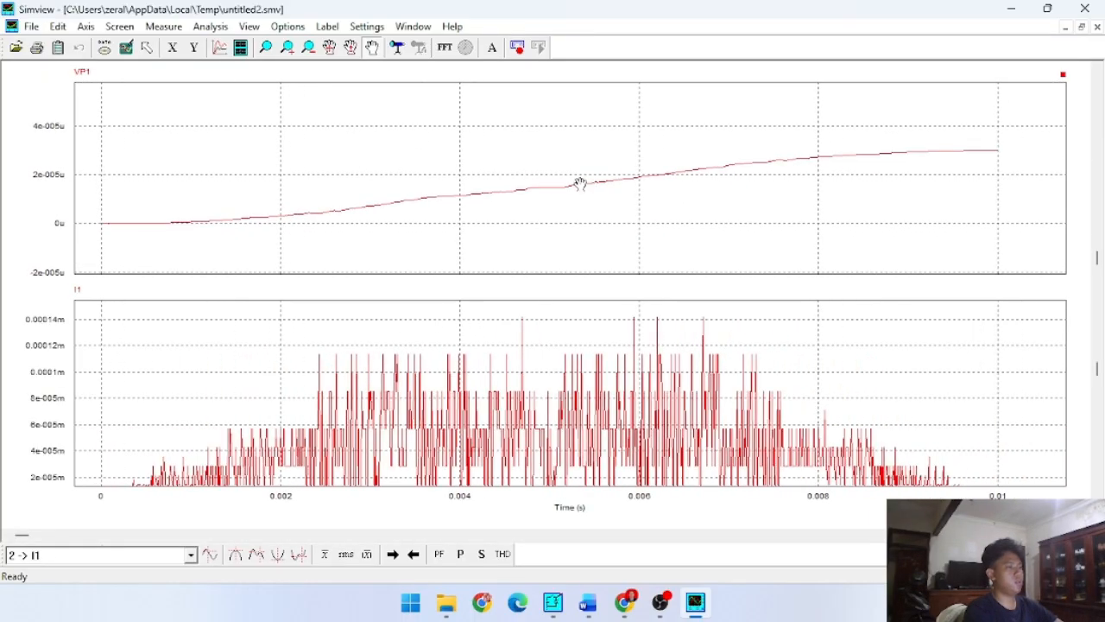
left_click_drag(128, 179, 480, 240)
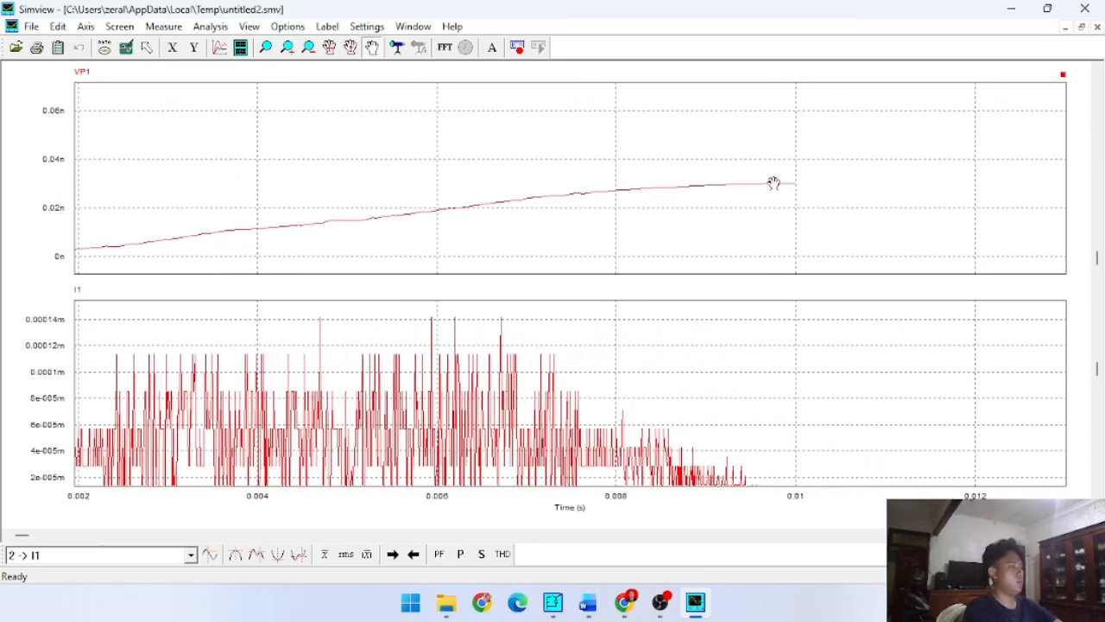
left_click_drag(774, 179, 715, 207)
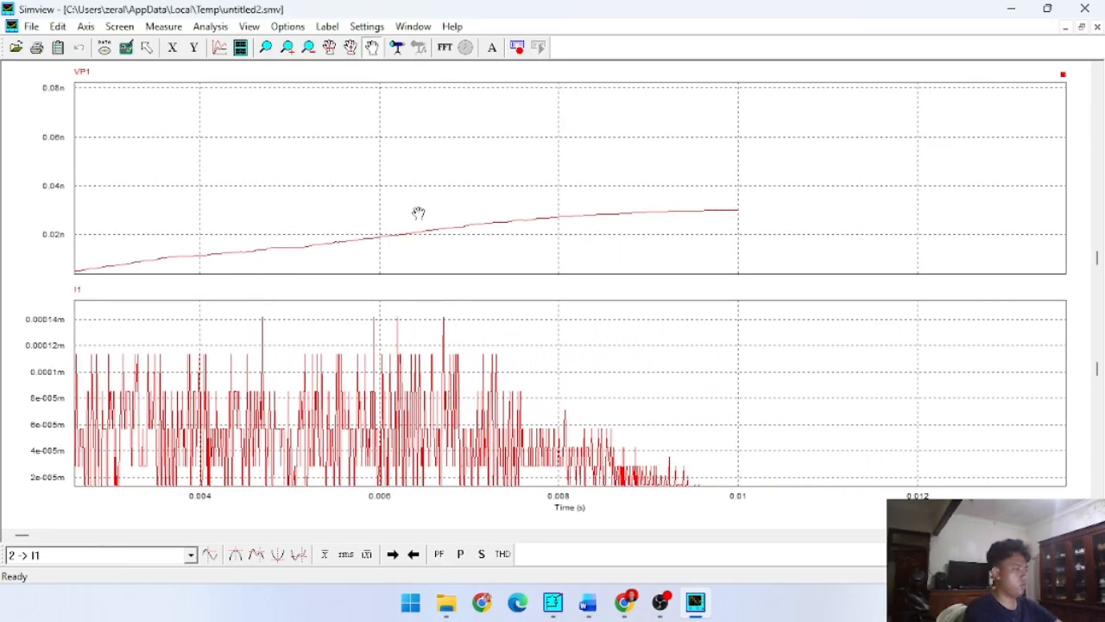
scroll(730, 217, "up", 1)
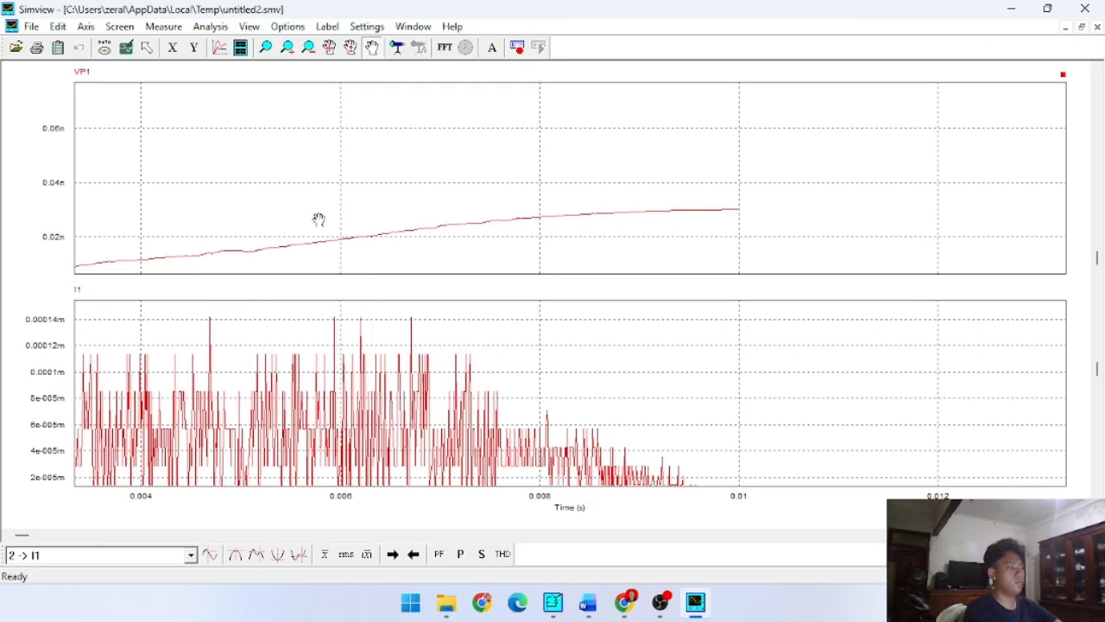
left_click_drag(318, 220, 363, 201)
left_click_drag(560, 149, 575, 123)
left_click_drag(416, 379, 585, 328)
scroll(347, 395, "down", 1)
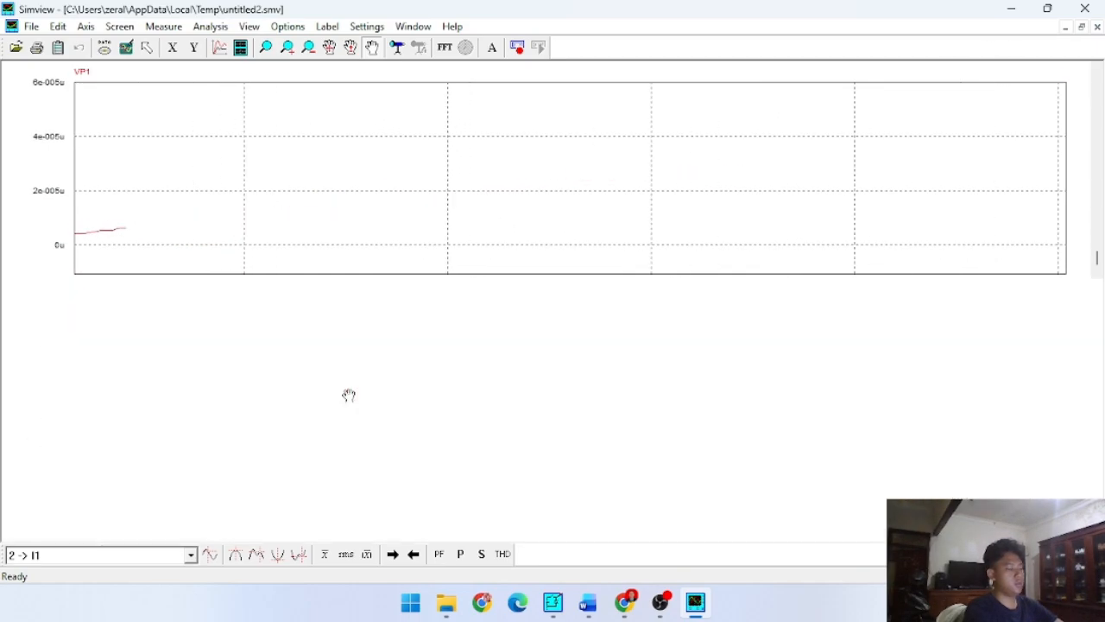
left_click_drag(333, 402, 547, 388)
scroll(547, 386, "down", 1)
scroll(547, 390, "up", 2)
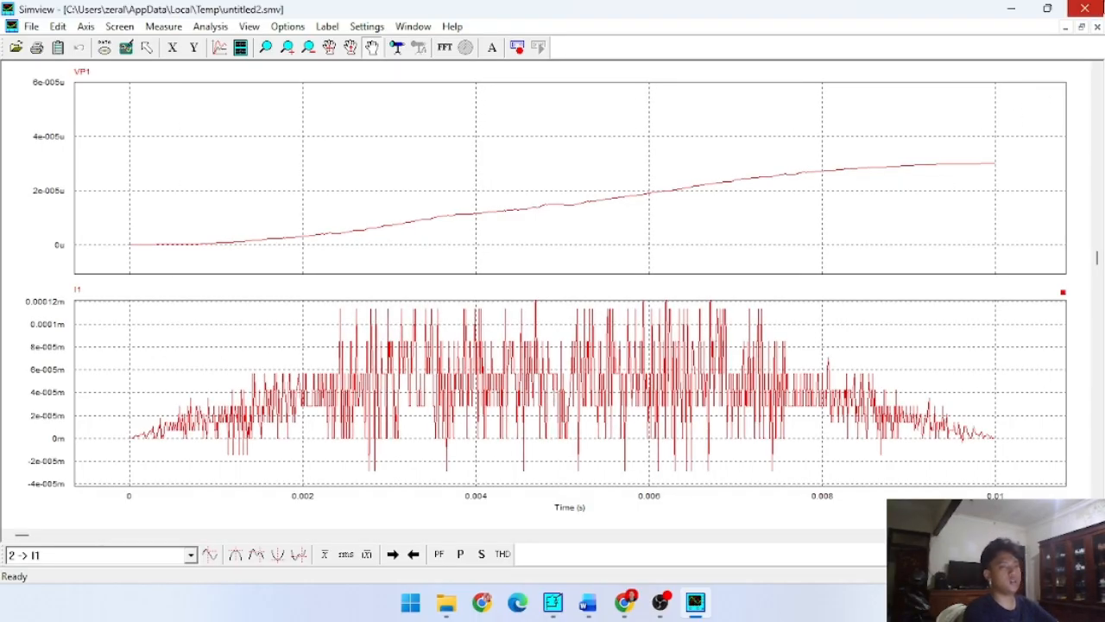
left_click(1099, 6)
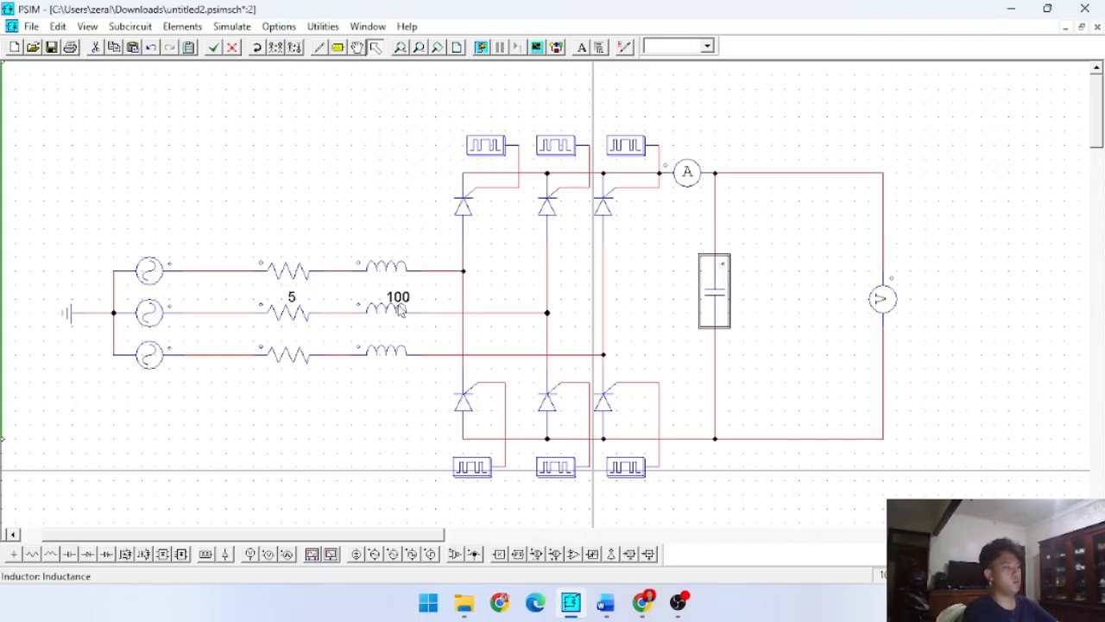
- Set the resistance of the middle line resistor R2 to 50
double_click(302, 318)
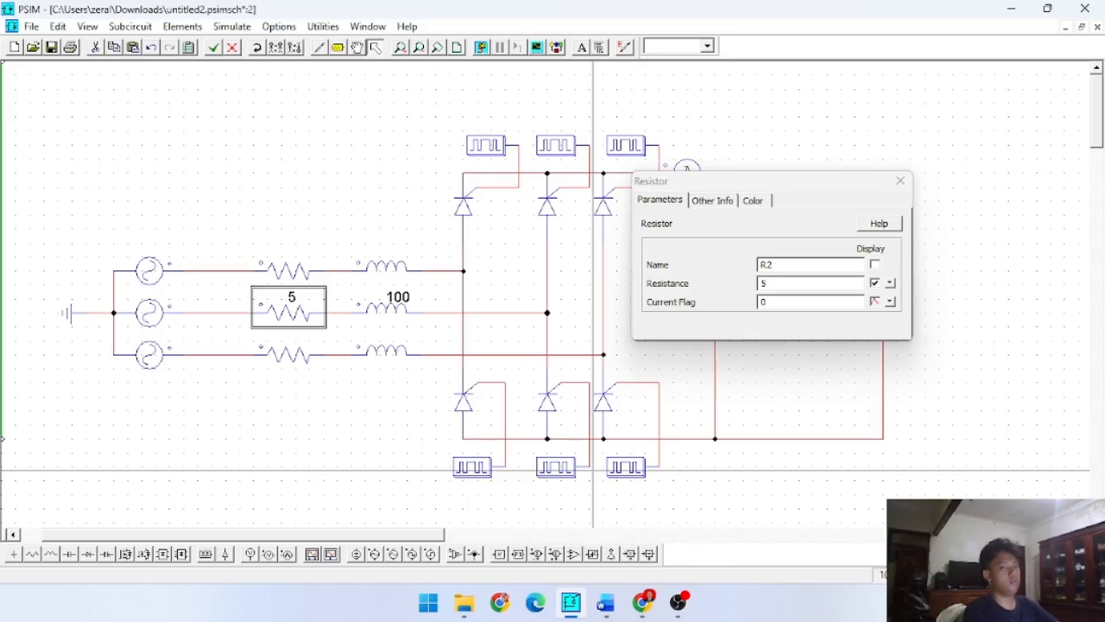
left_click(605, 602)
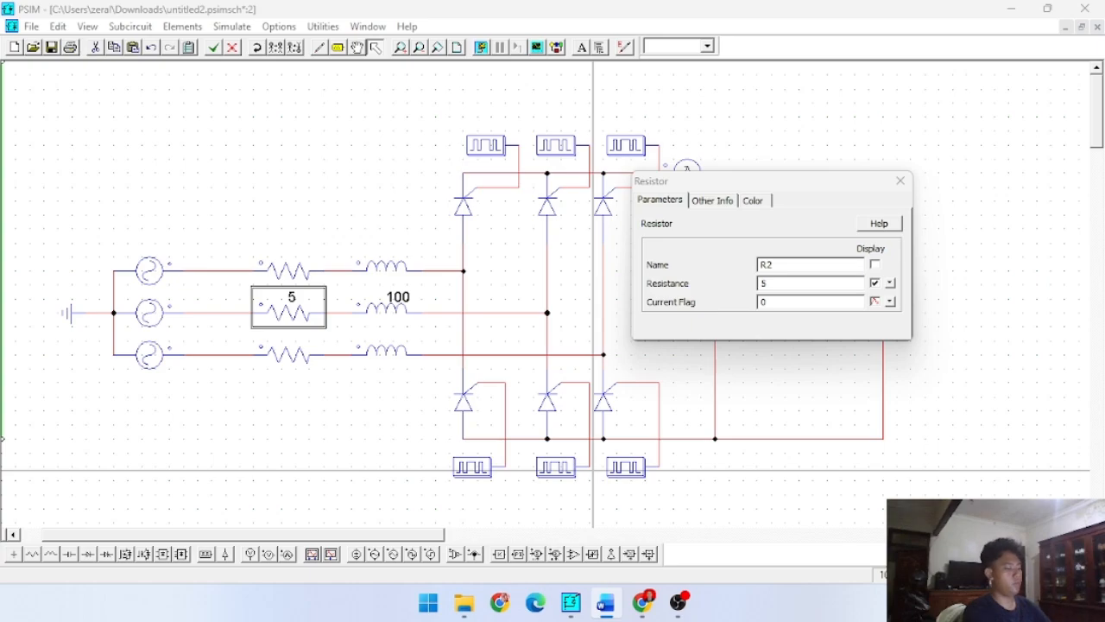
left_click(291, 303)
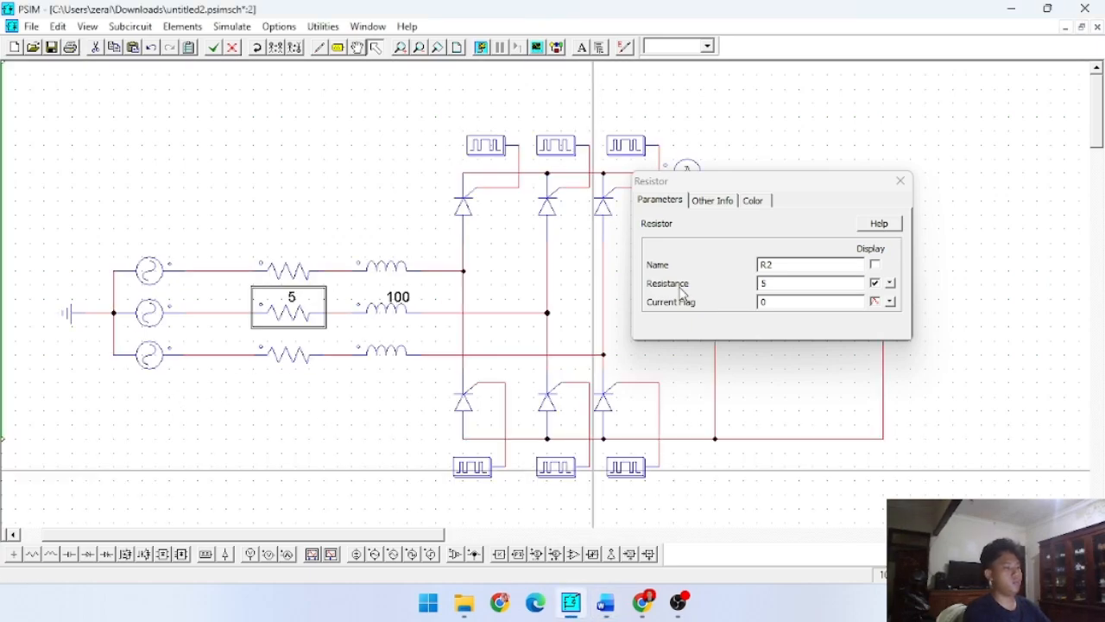
left_click(788, 288)
type("9")
left_click(259, 370)
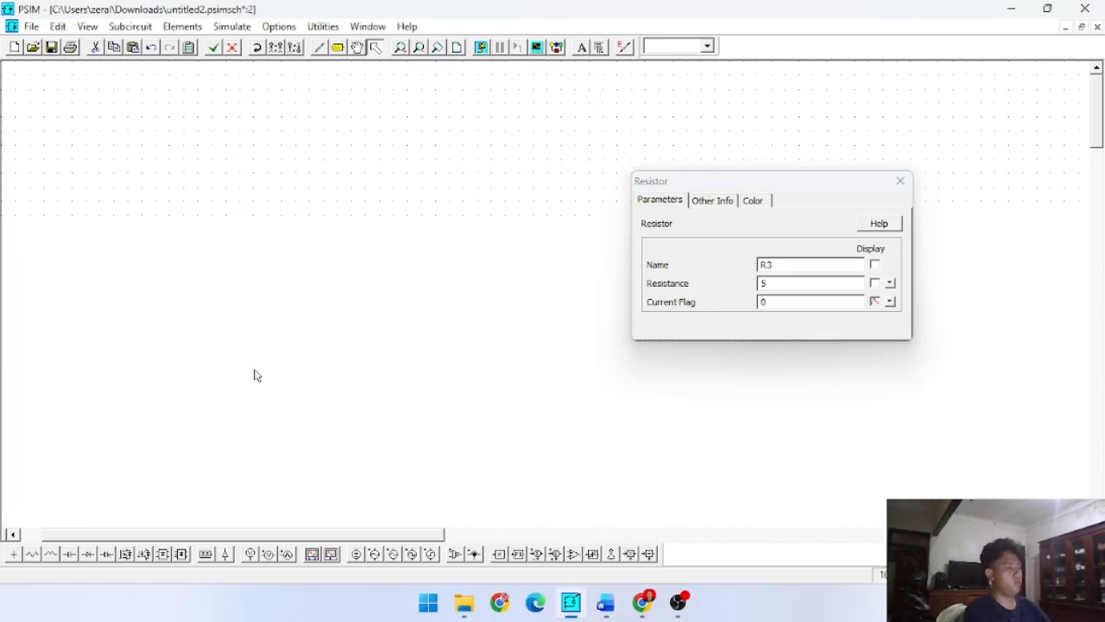
left_click(303, 302)
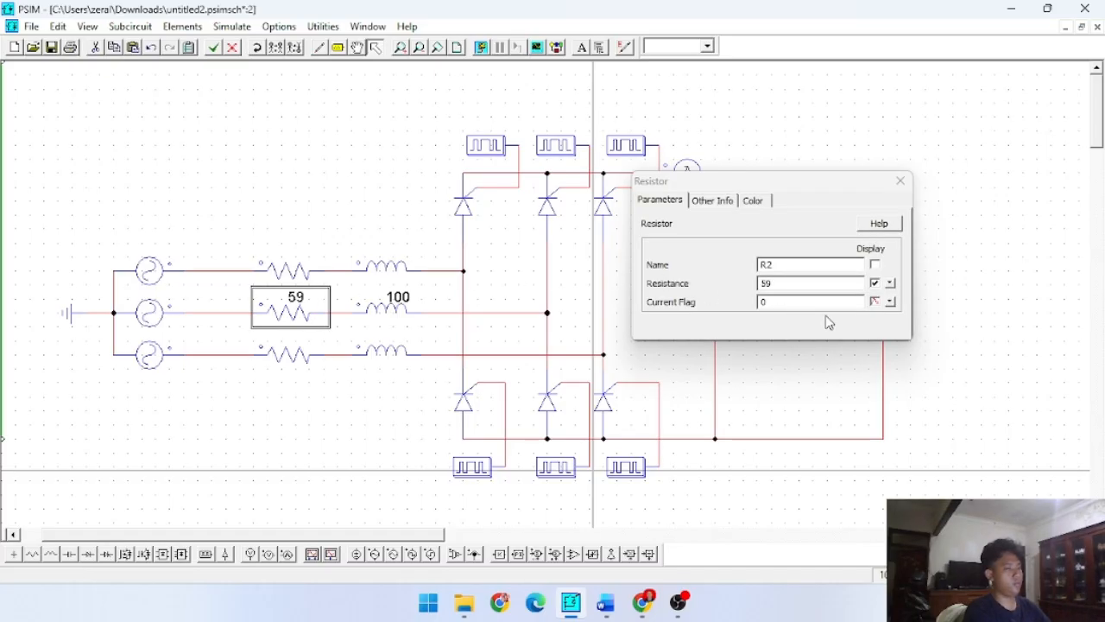
left_click(810, 285)
key("BackSpace")
type("0")
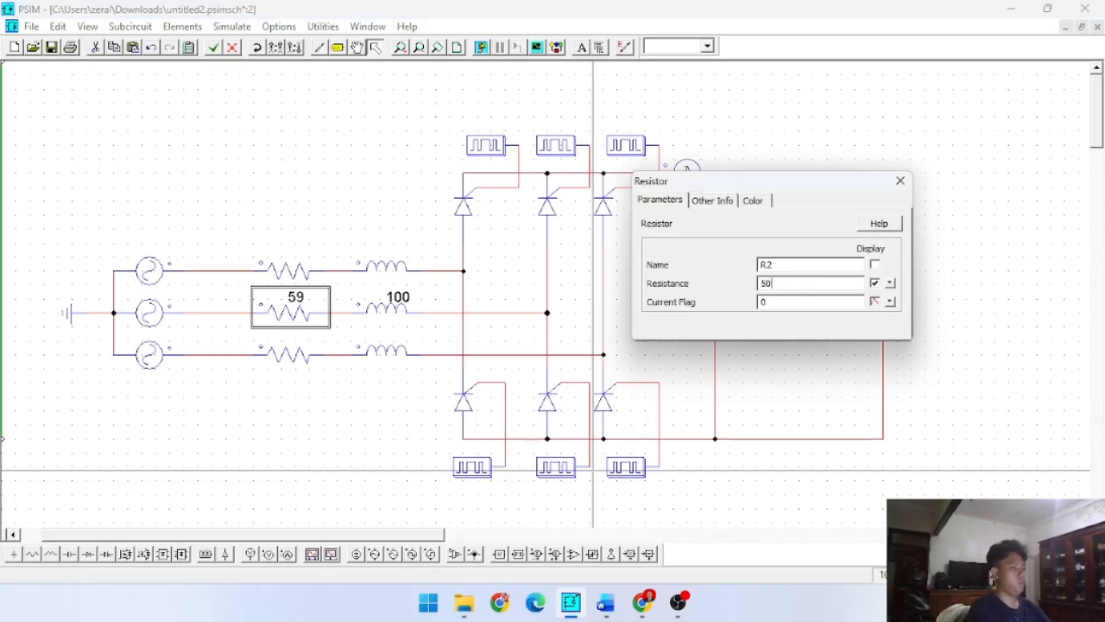
- Set the resistance of the lower and upper line resistors R3 and R1 to 50
left_click(307, 354)
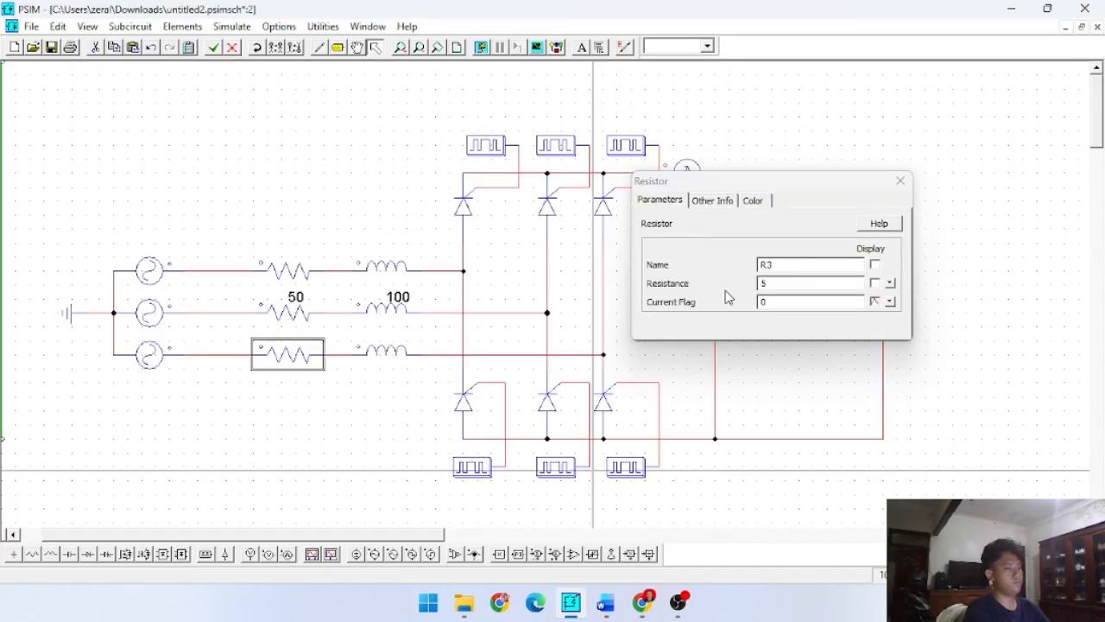
left_click(789, 285)
left_click(285, 274)
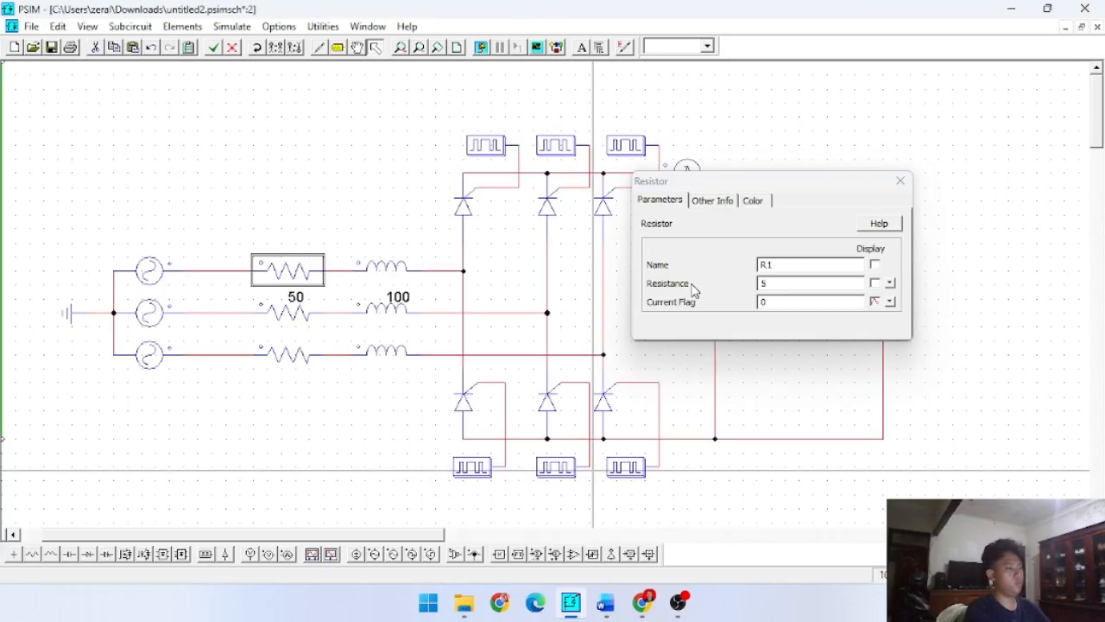
left_click(797, 282)
type("0")
left_click(376, 385)
- Check the parameters of line inductors L1 and L3
left_click(404, 260)
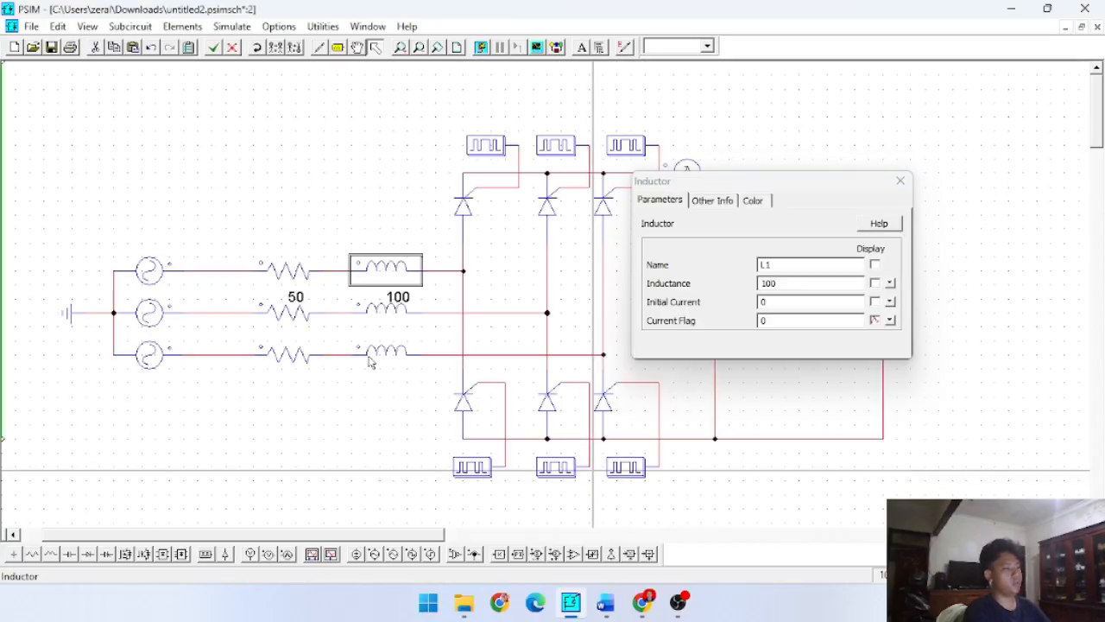
left_click(371, 356)
left_click(375, 425)
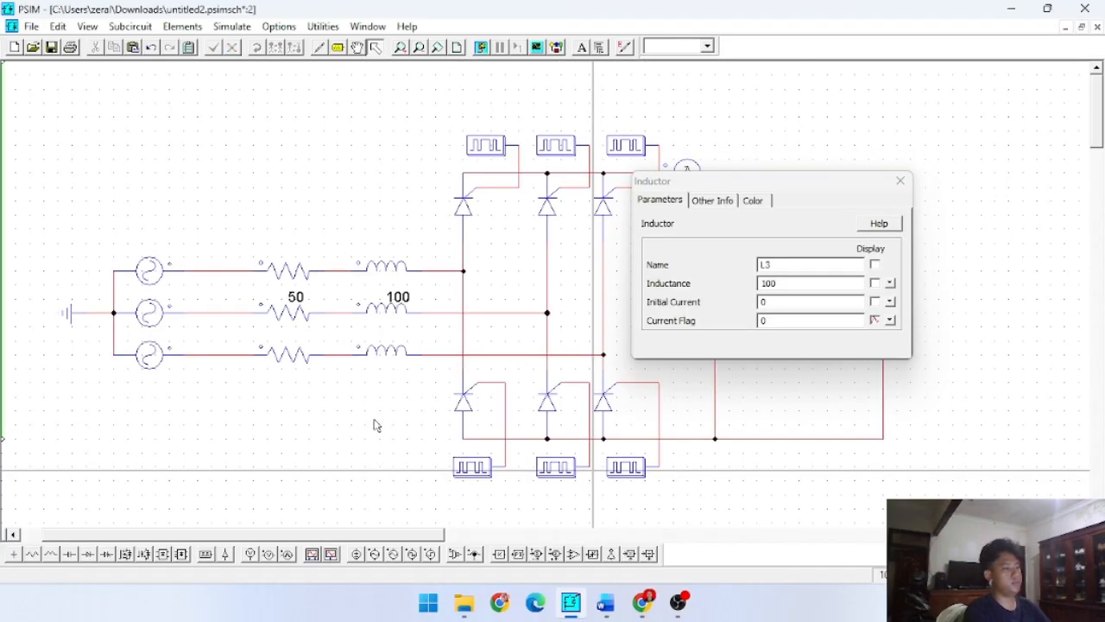
left_click(900, 181)
- Run the simulation with the new resistances and plot VP1
left_click(482, 49)
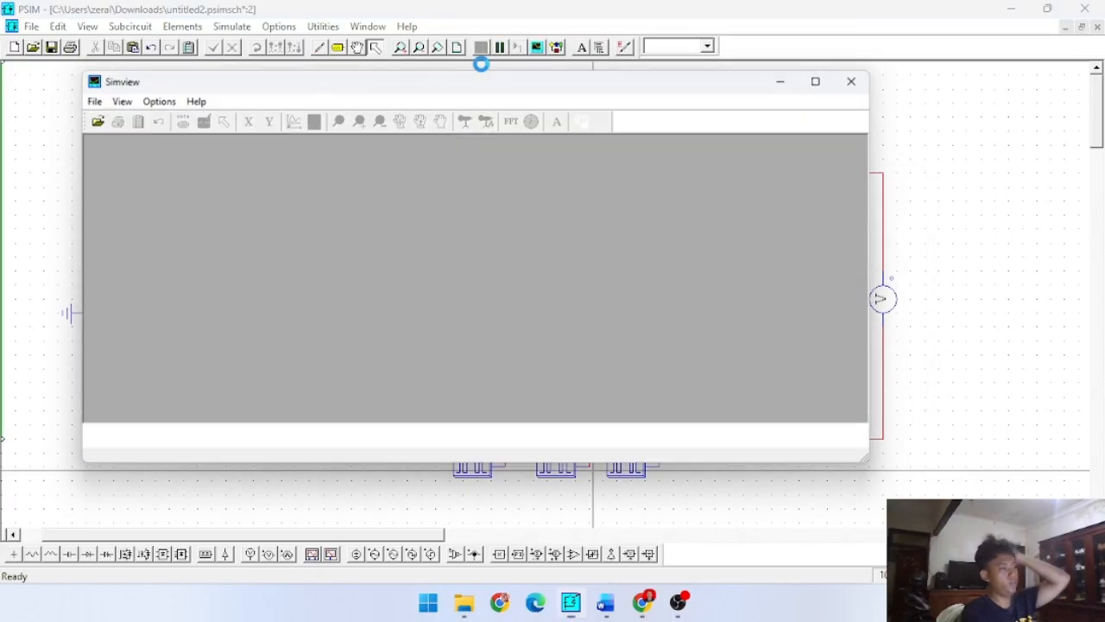
left_click(266, 183)
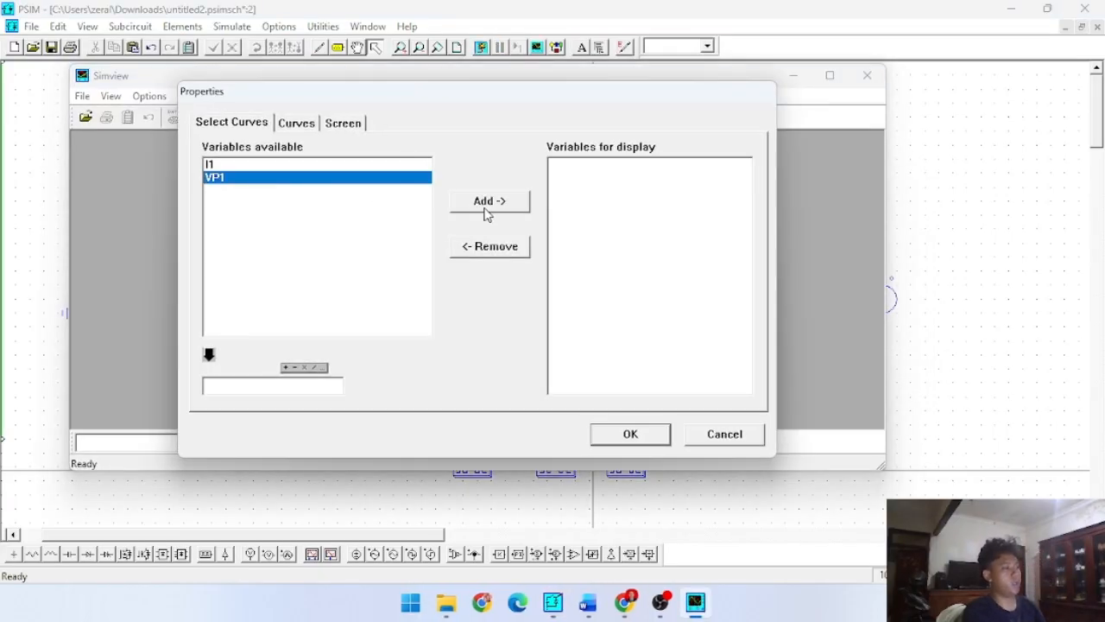
left_click(486, 207)
left_click(643, 435)
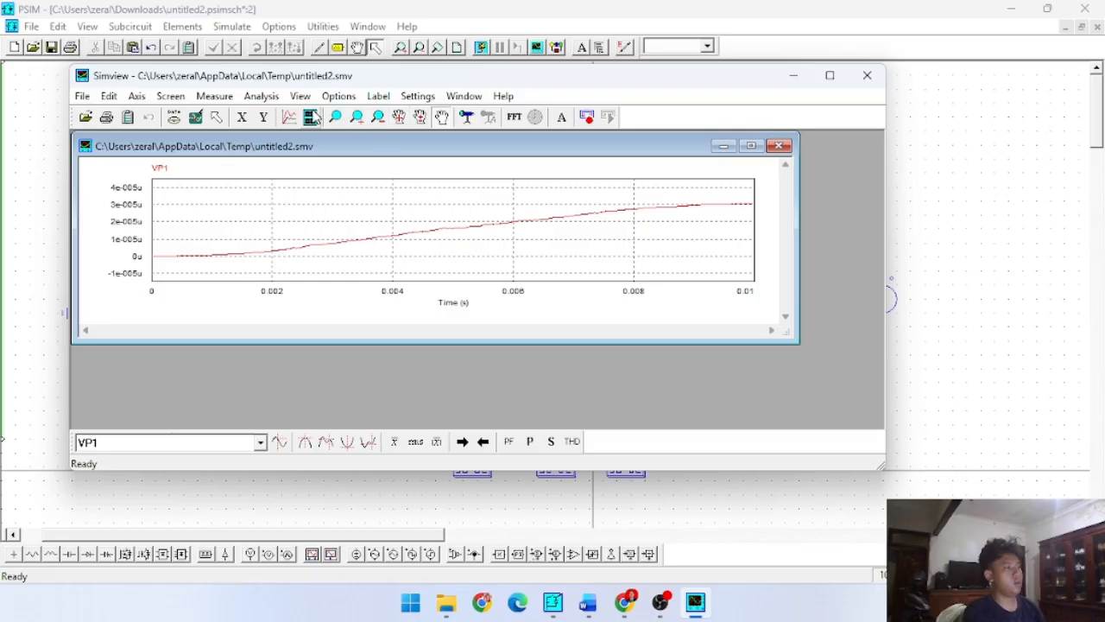
- Add a second graph plotting I1 below the VP1 graph
left_click(310, 117)
left_click(264, 166)
left_click(488, 202)
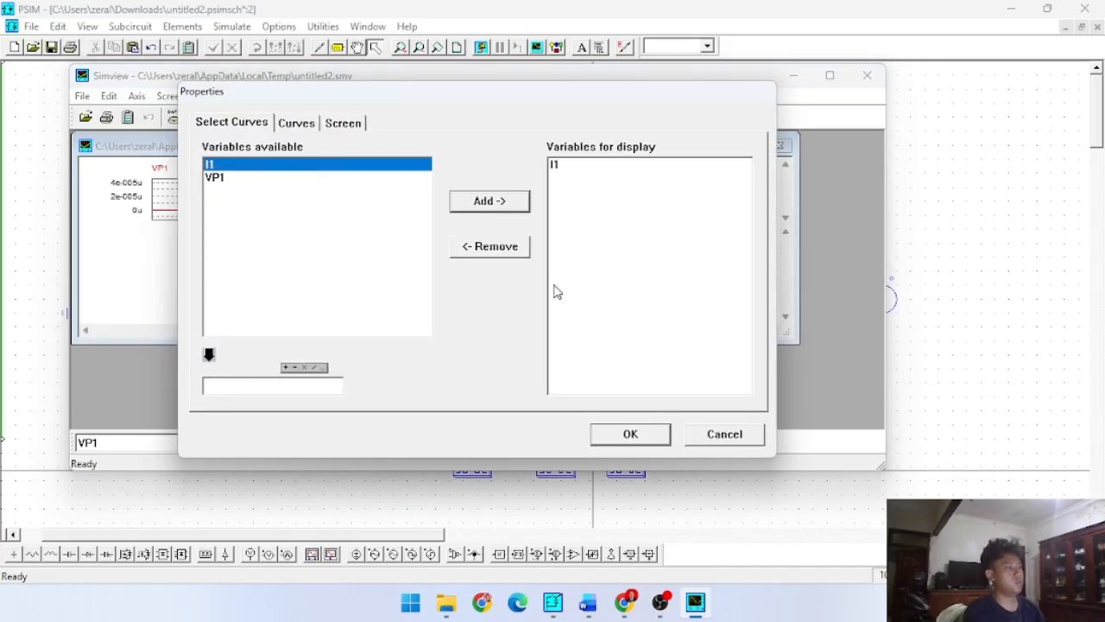
left_click(631, 436)
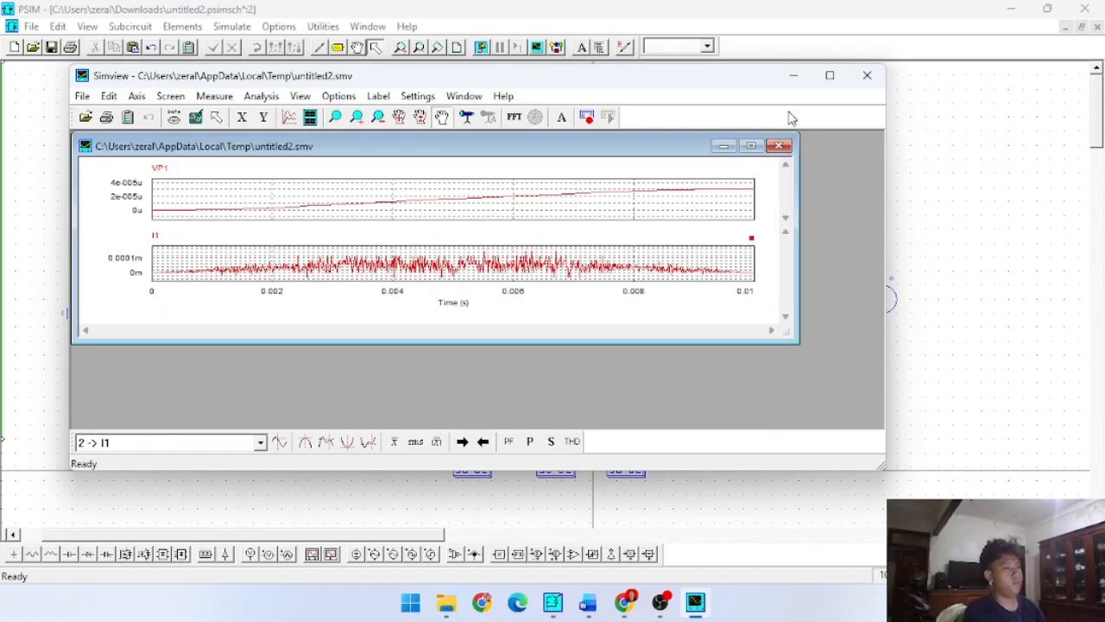
- Maximize the waveform view and examine the VP1 and I1 curves, then close the results window
left_click(751, 147)
left_click(829, 76)
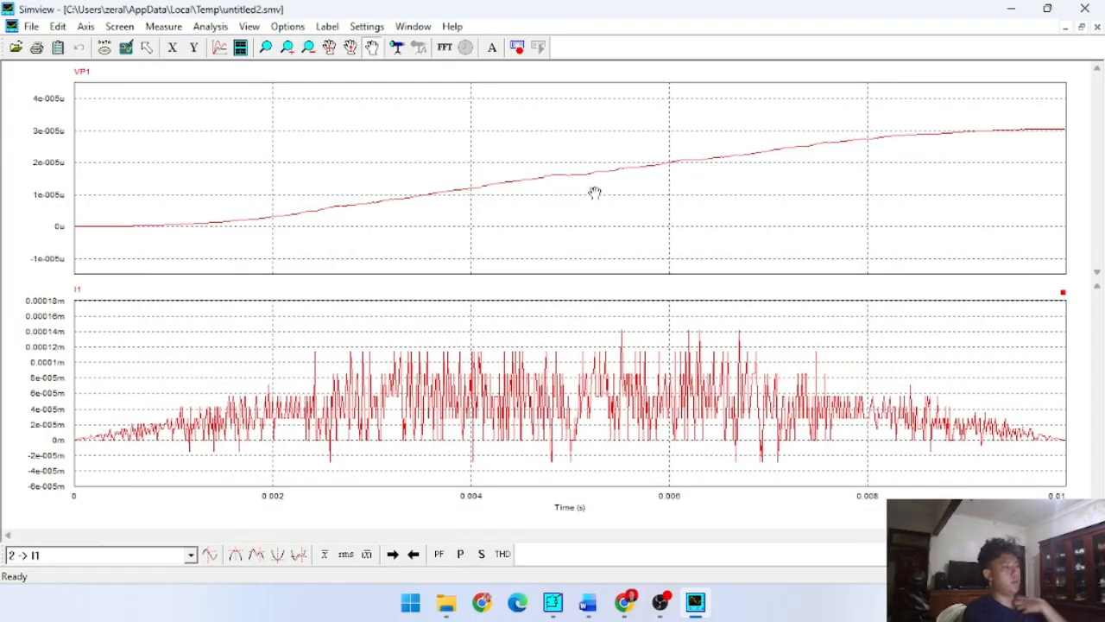
left_click_drag(627, 175, 609, 184)
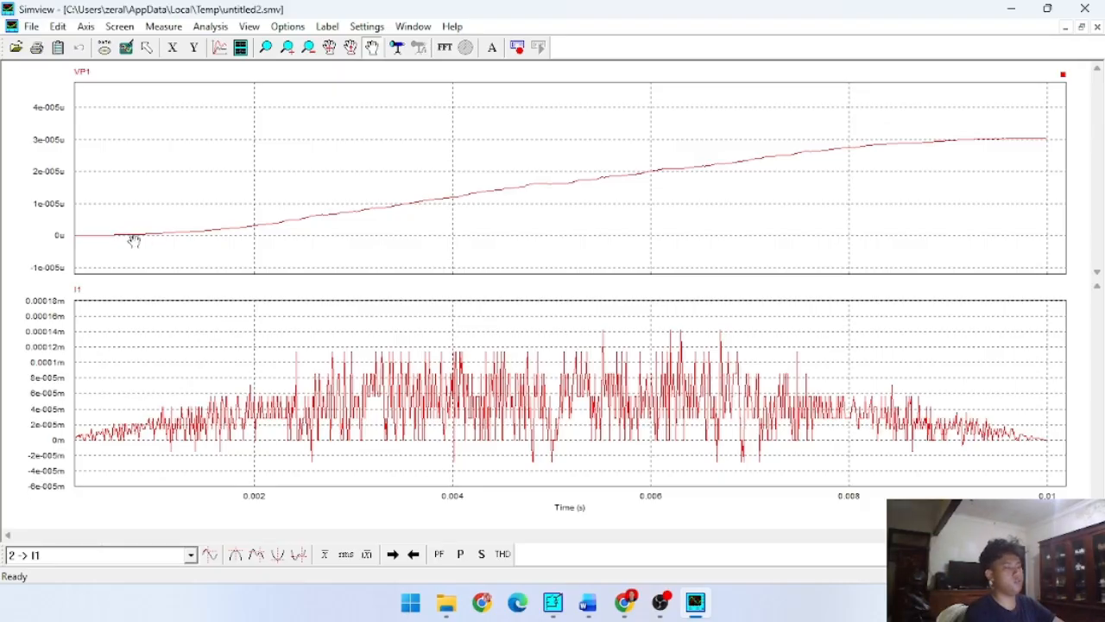
scroll(538, 410, "up", 3)
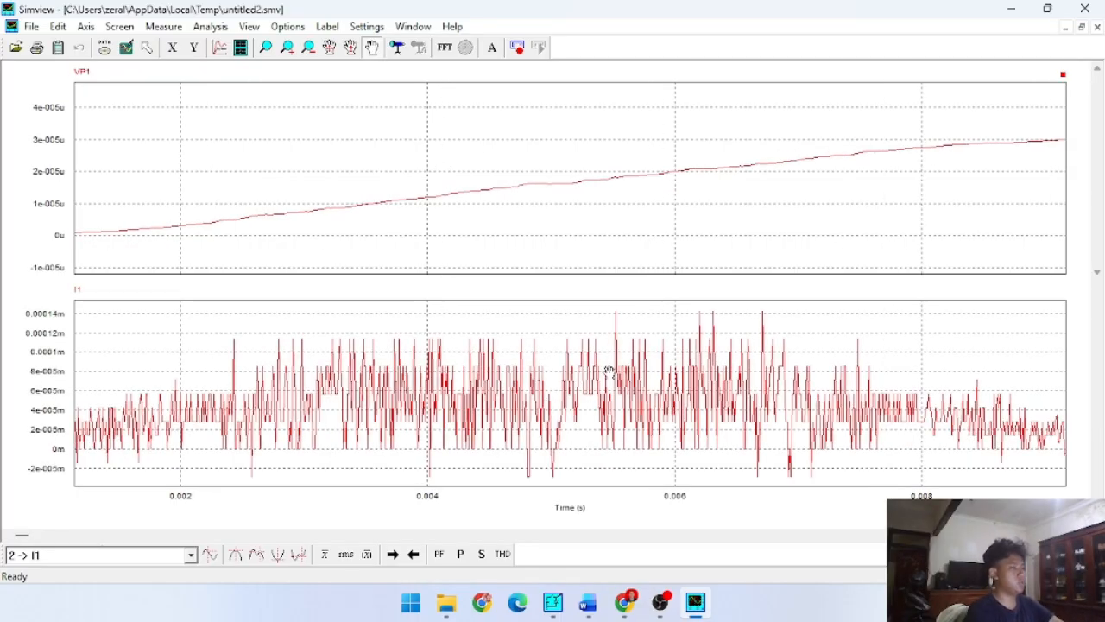
left_click_drag(642, 325, 562, 325)
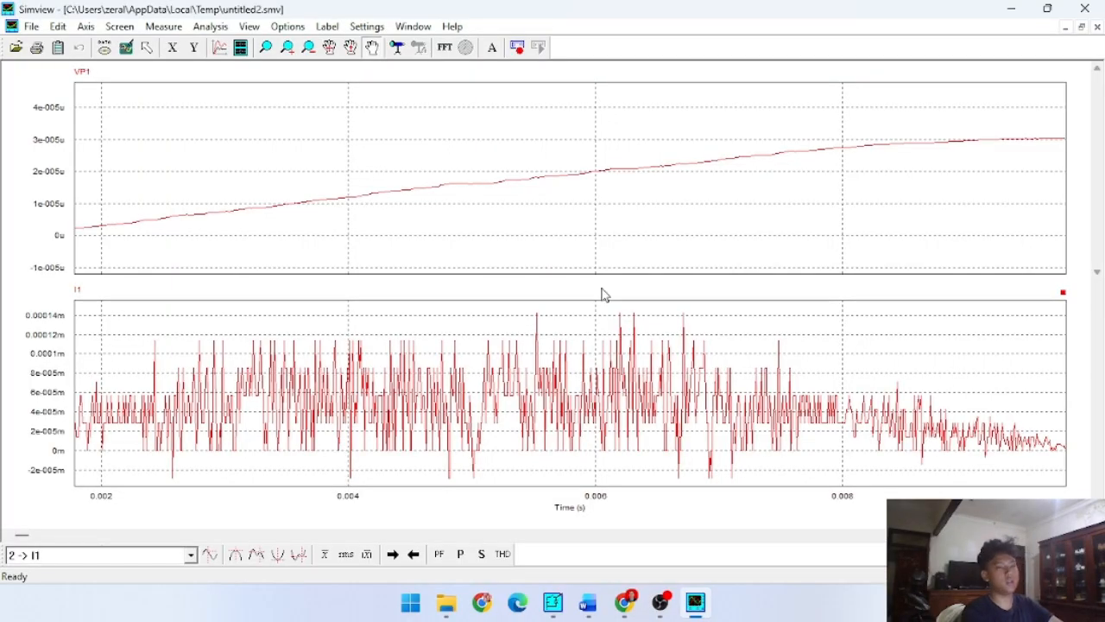
left_click(1086, 9)
- Set the capacitance of output capacitor C1 to 5
double_click(708, 296)
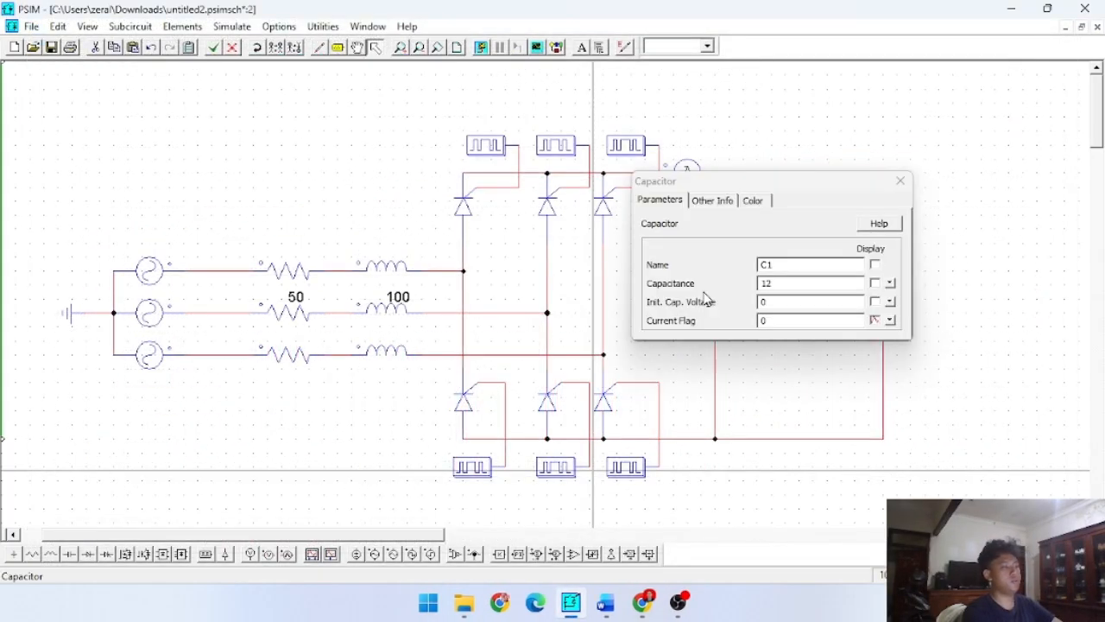
double_click(782, 283)
key("BackSpace")
type("5")
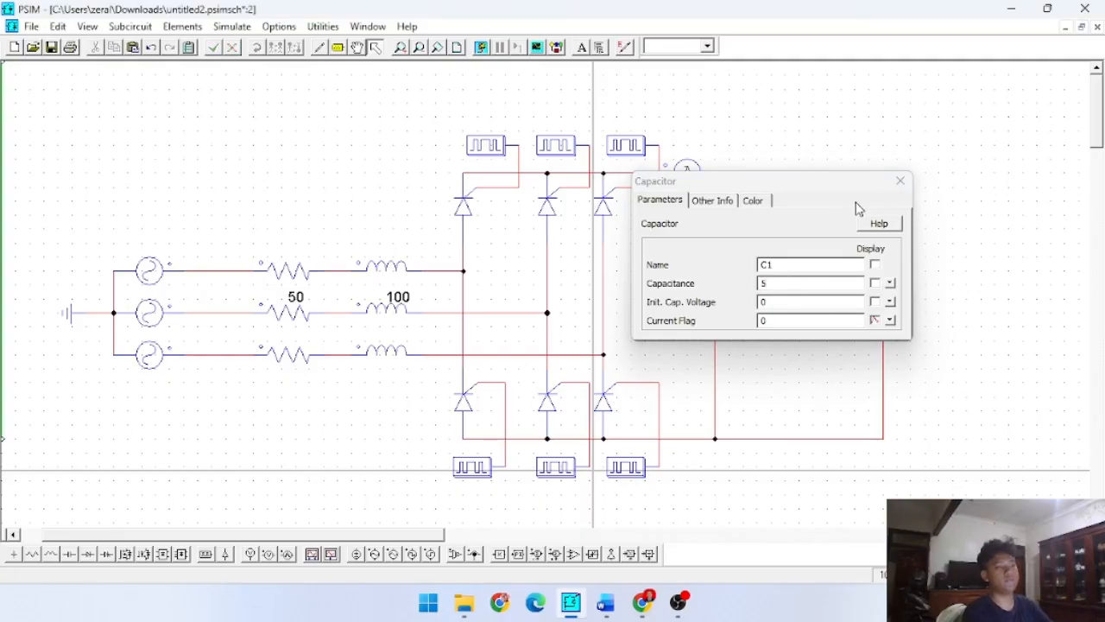
left_click(899, 180)
- Run the simulation with the changed capacitance and plot VP1
left_click(481, 48)
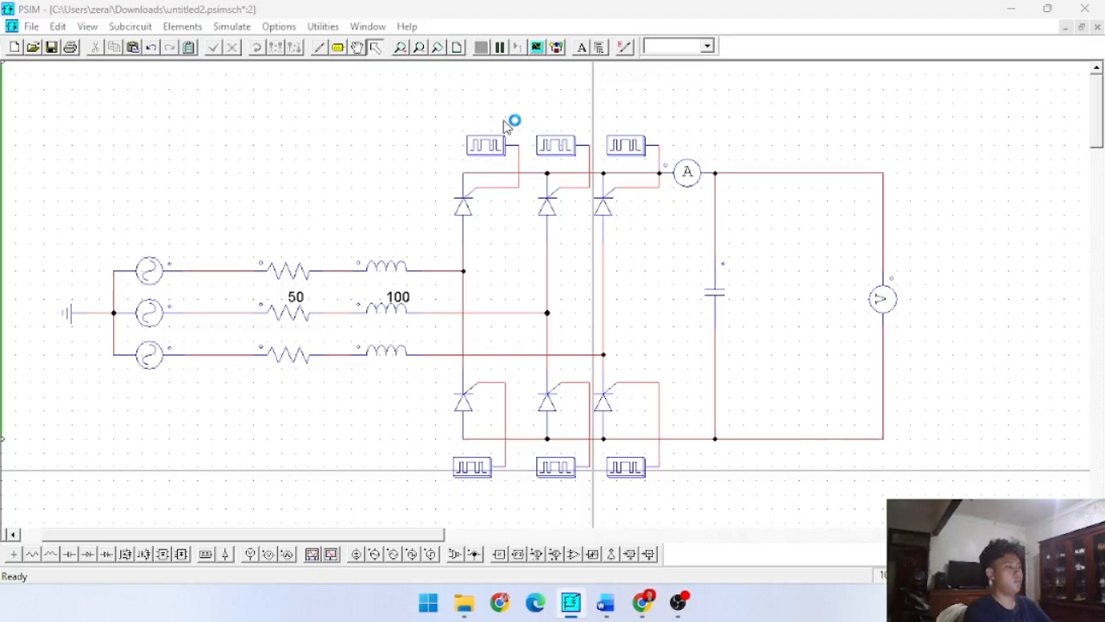
left_click(259, 199)
left_click(511, 223)
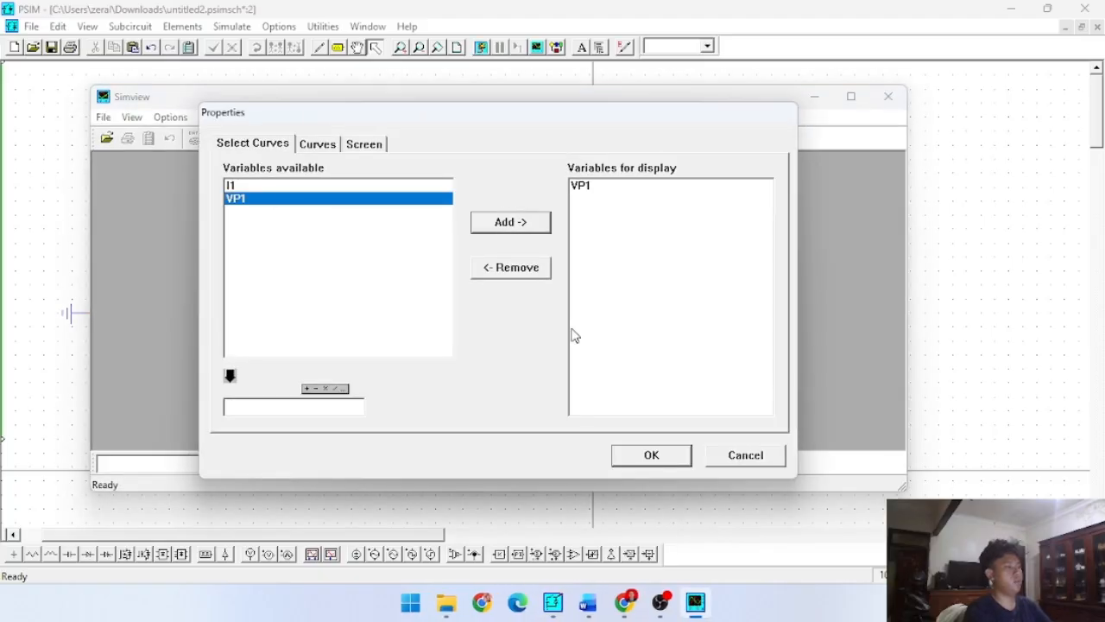
left_click(651, 455)
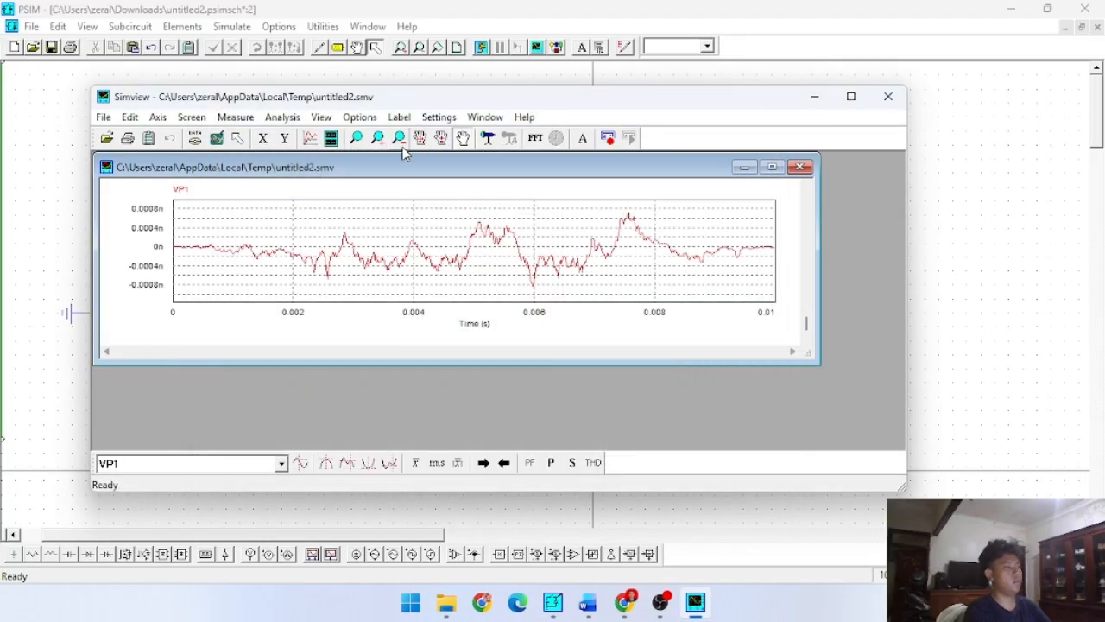
- Add a second graph plotting I1 below VP1, view both waveforms maximized, and close the results
left_click(328, 140)
left_click(287, 187)
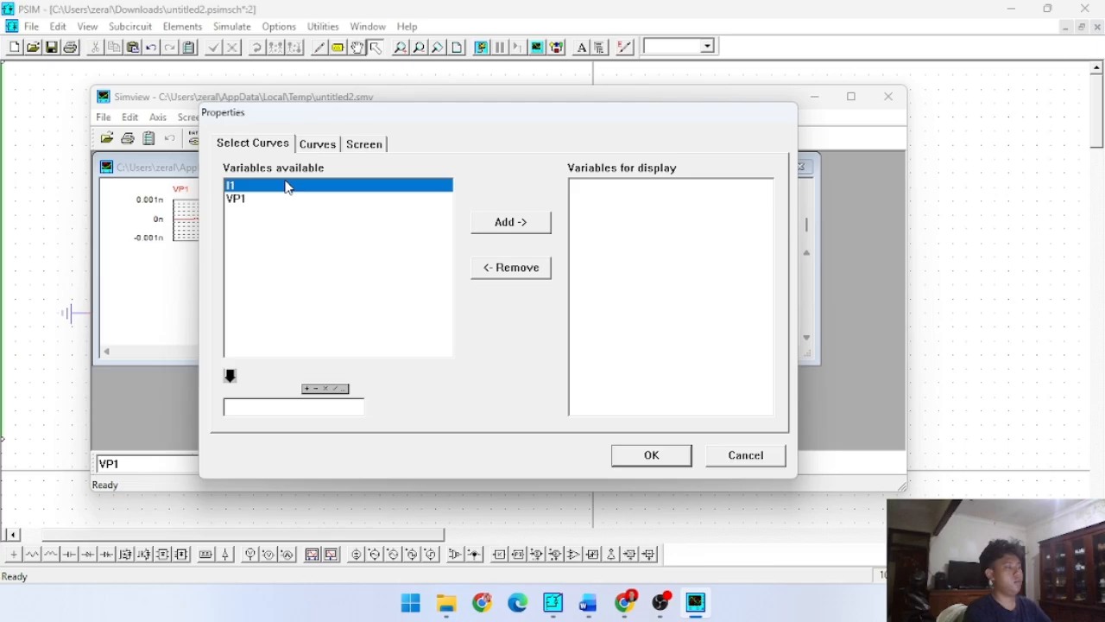
left_click(484, 230)
left_click(656, 457)
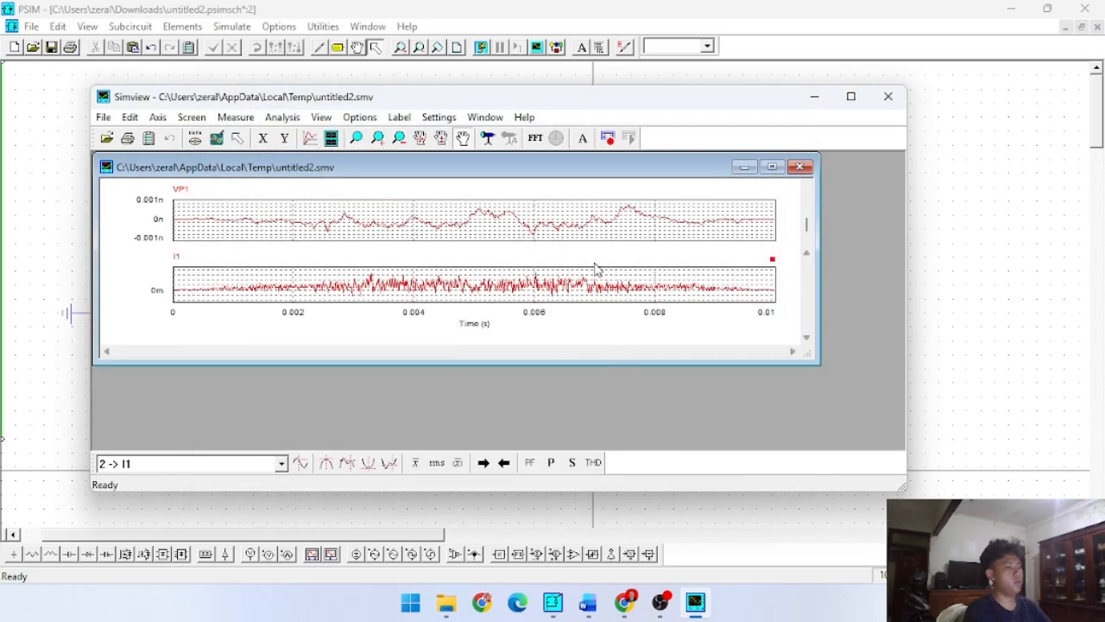
left_click(772, 166)
left_click(851, 95)
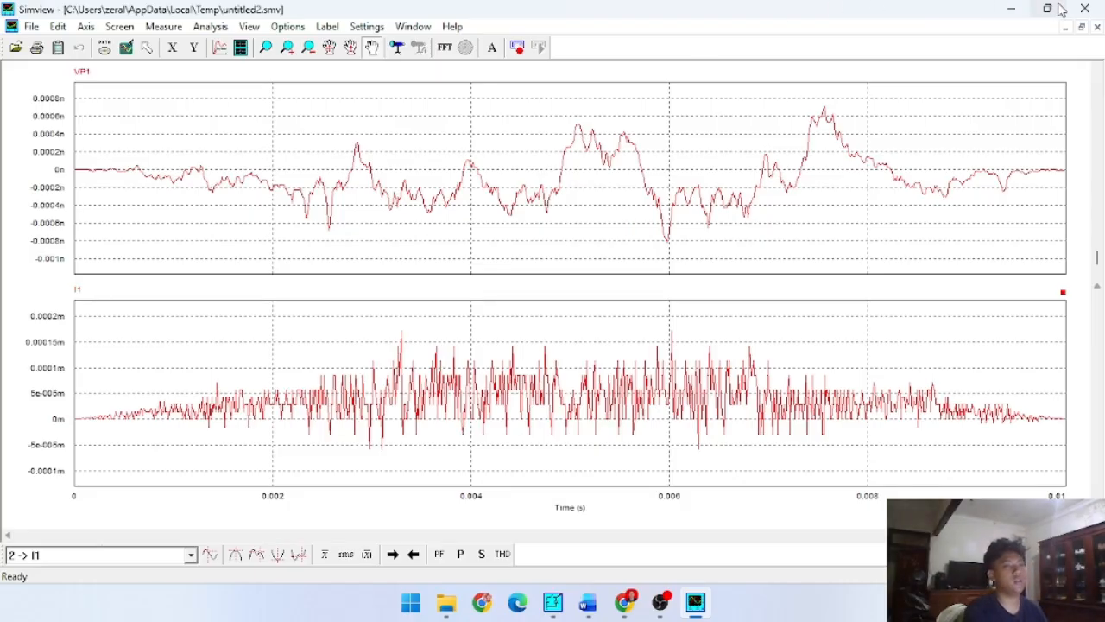
left_click(1085, 8)
- Set the frequency of the middle sinusoidal voltage source V2 to 100
double_click(149, 300)
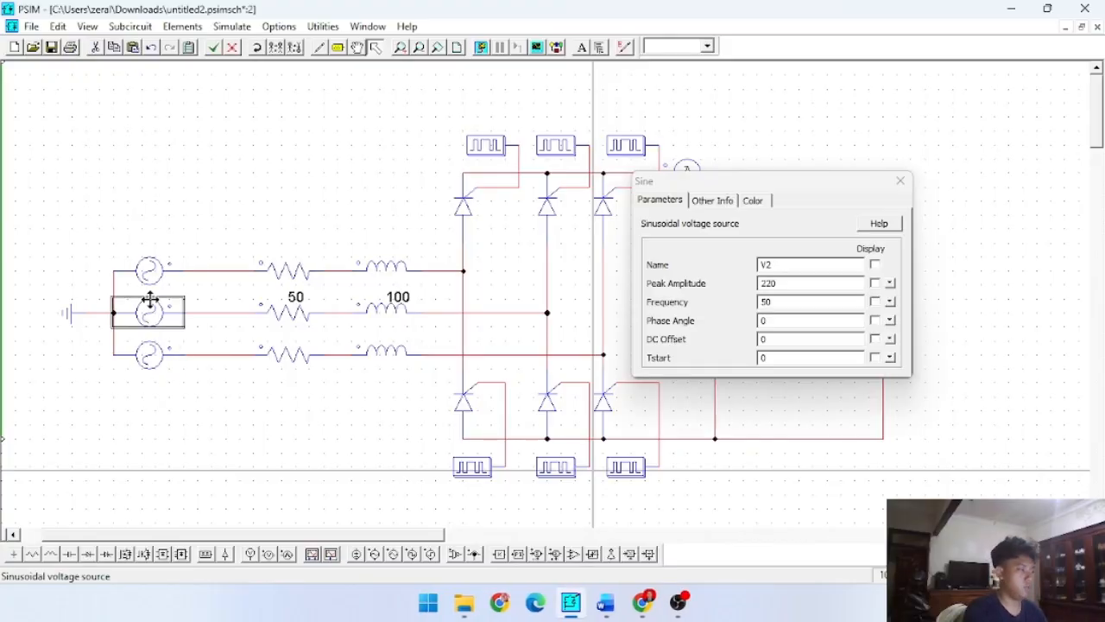
double_click(771, 301)
type("100")
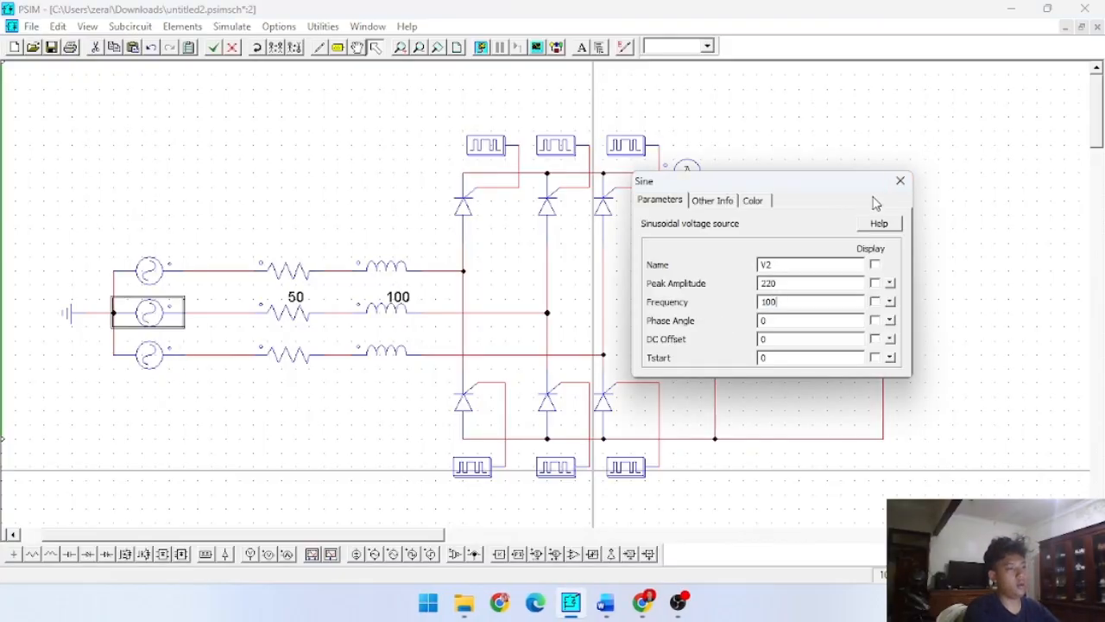
left_click(899, 180)
- Run the simulation with the changed source frequency and plot VP1
left_click(481, 47)
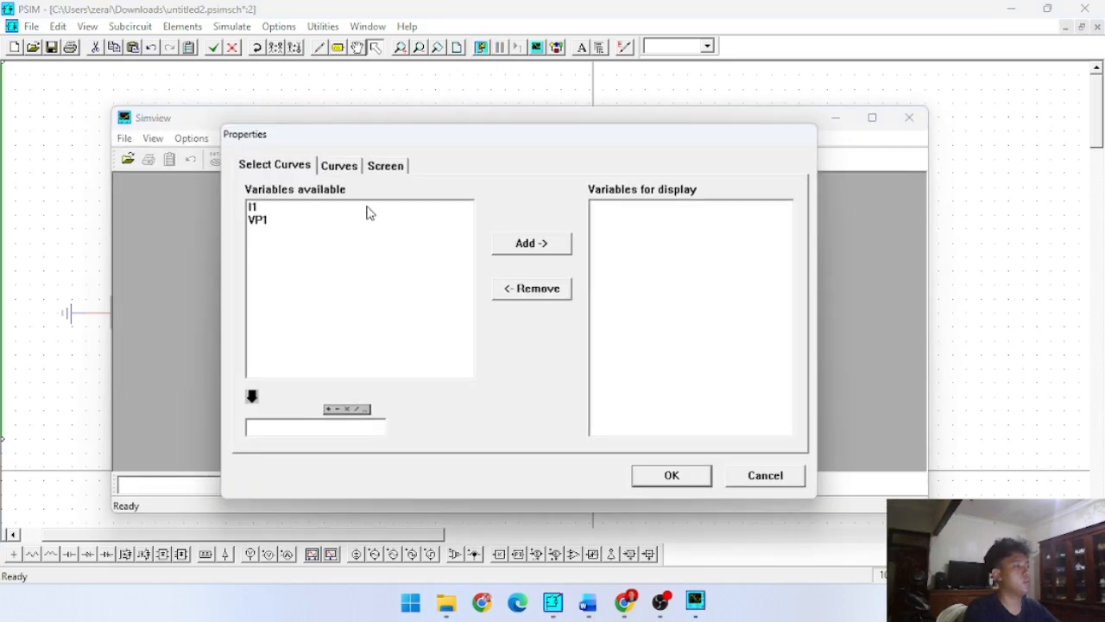
left_click(268, 221)
left_click(531, 243)
left_click(670, 474)
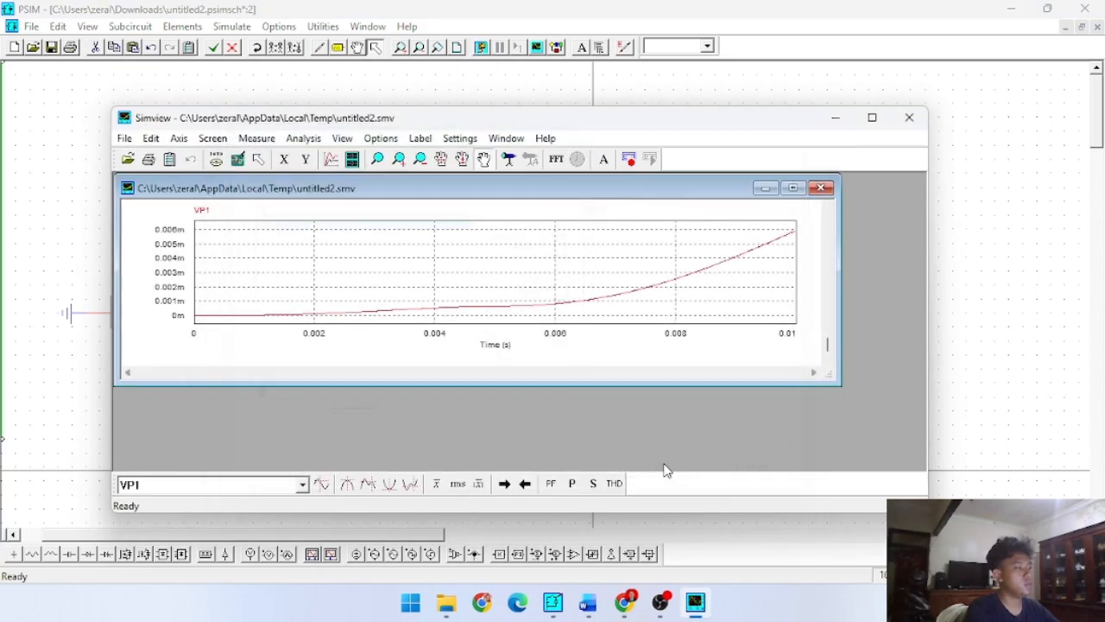
- Plot I1 in a second graph under VP1, inspect both curves full screen, and close the results
left_click(351, 159)
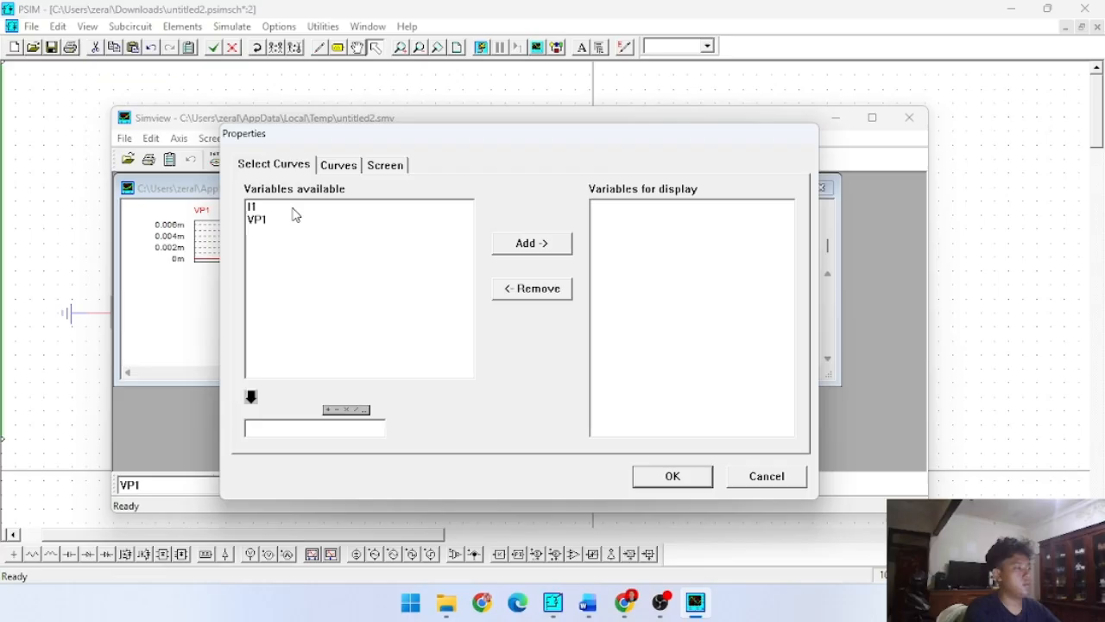
left_click(291, 208)
left_click(531, 243)
left_click(682, 476)
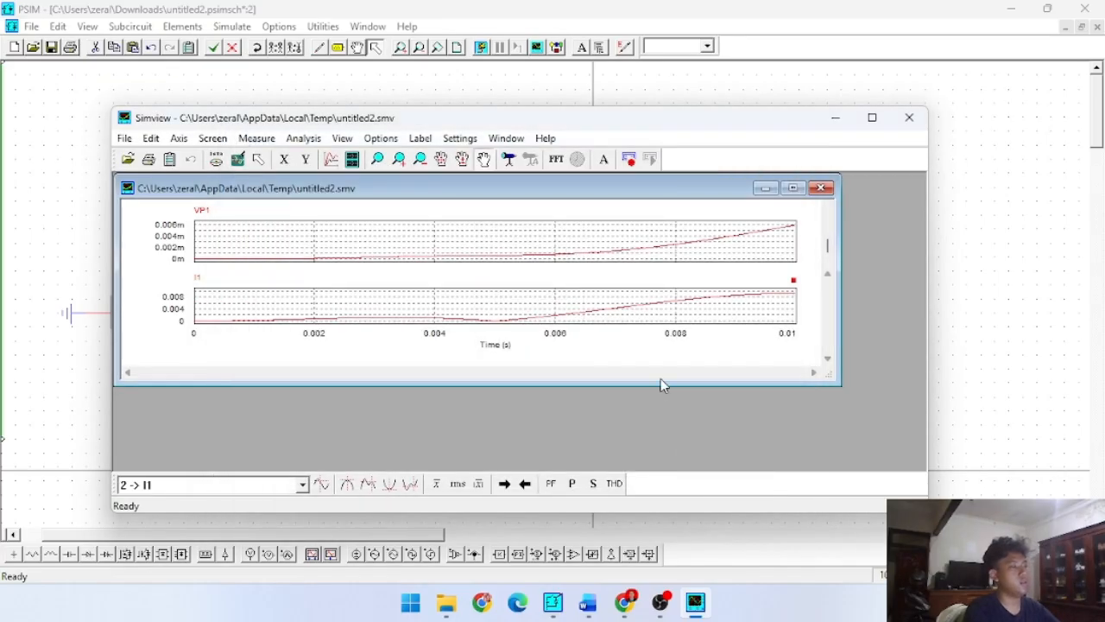
left_click(793, 189)
left_click(872, 117)
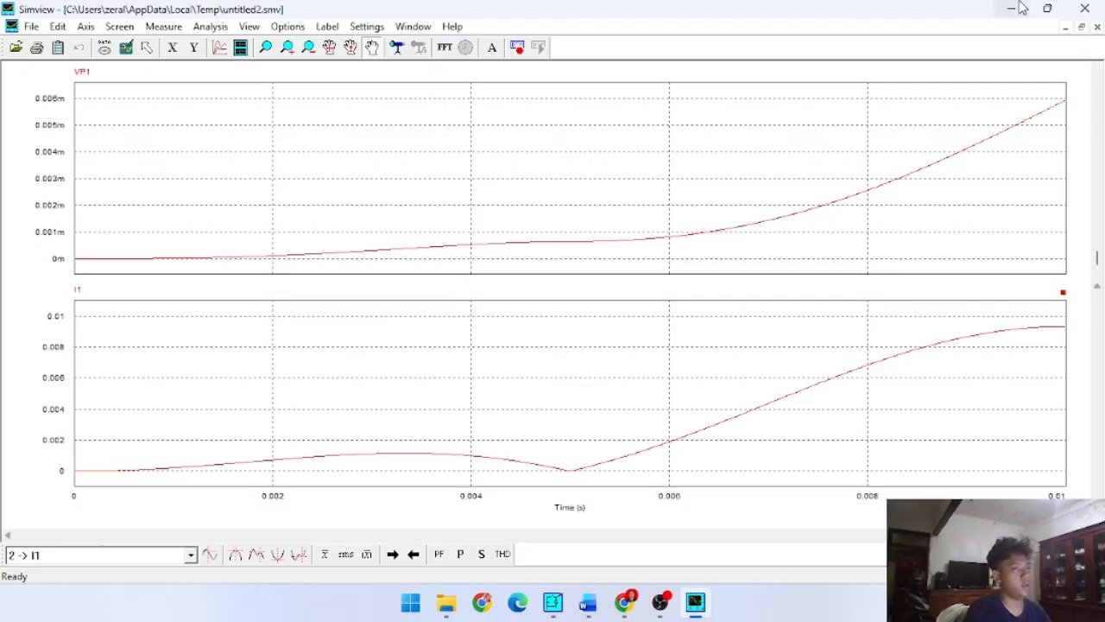
left_click(1085, 9)
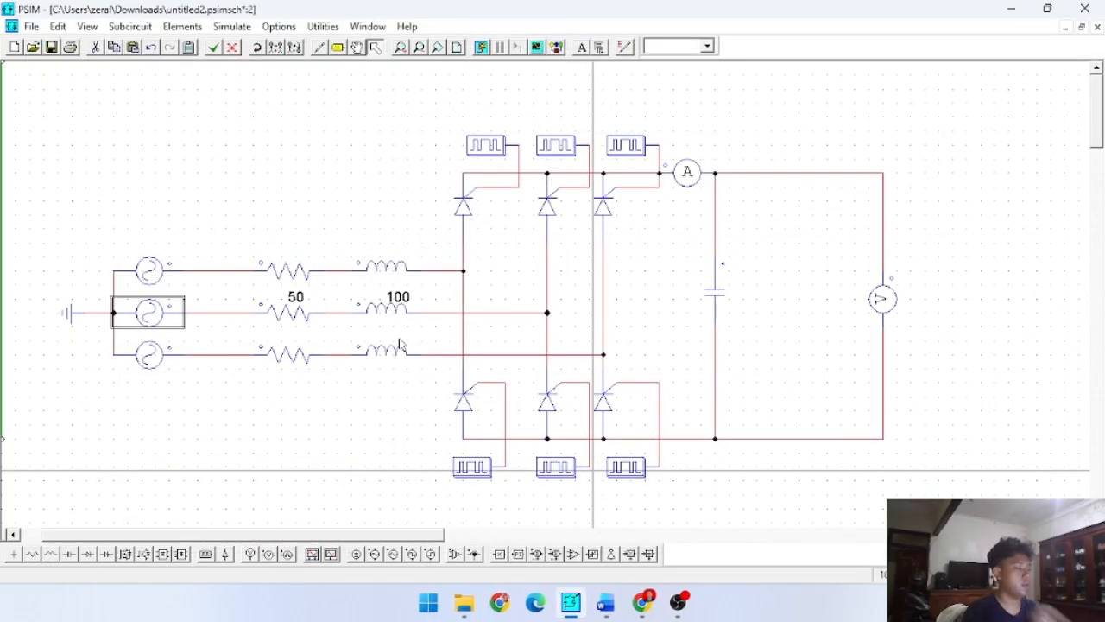
- Set the frequency of the middle sinusoidal voltage source V2 back to 50
double_click(148, 313)
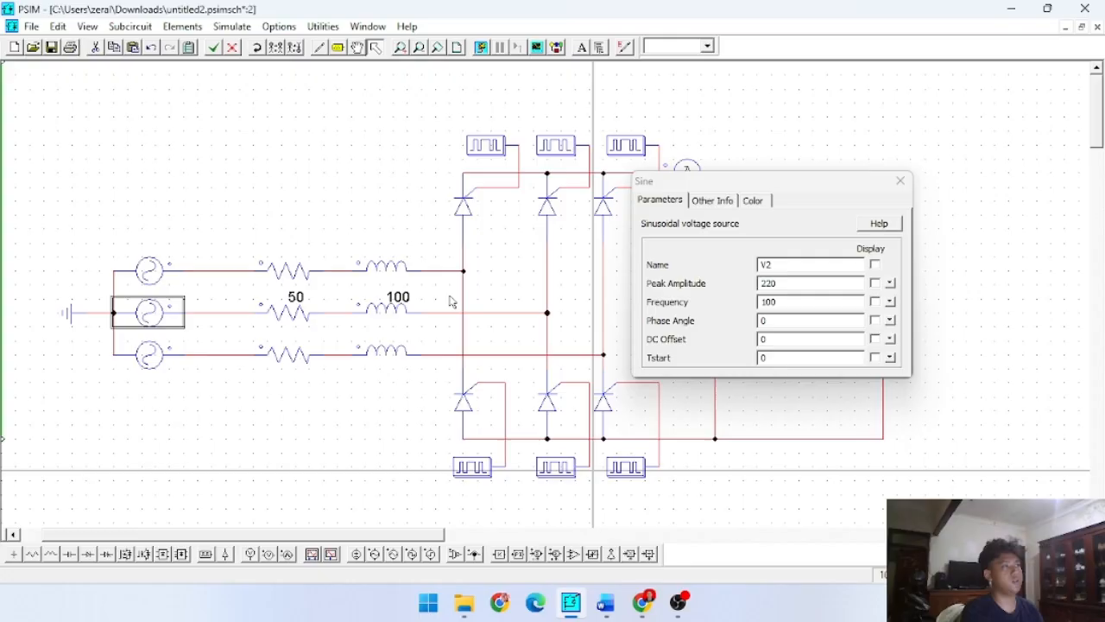
double_click(827, 302)
type("50")
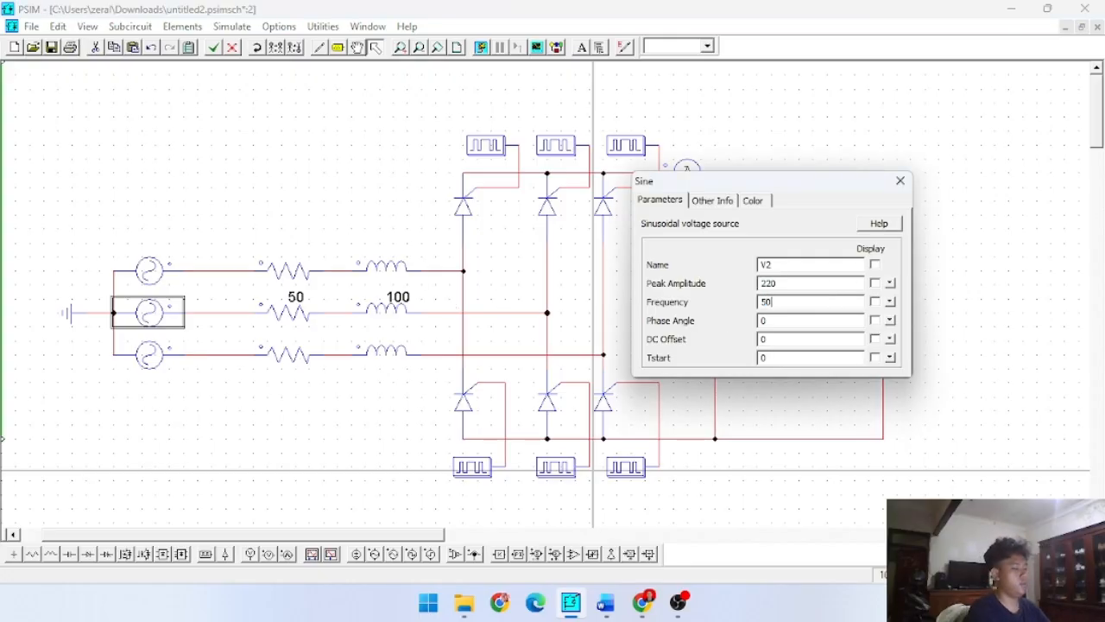
left_click(900, 181)
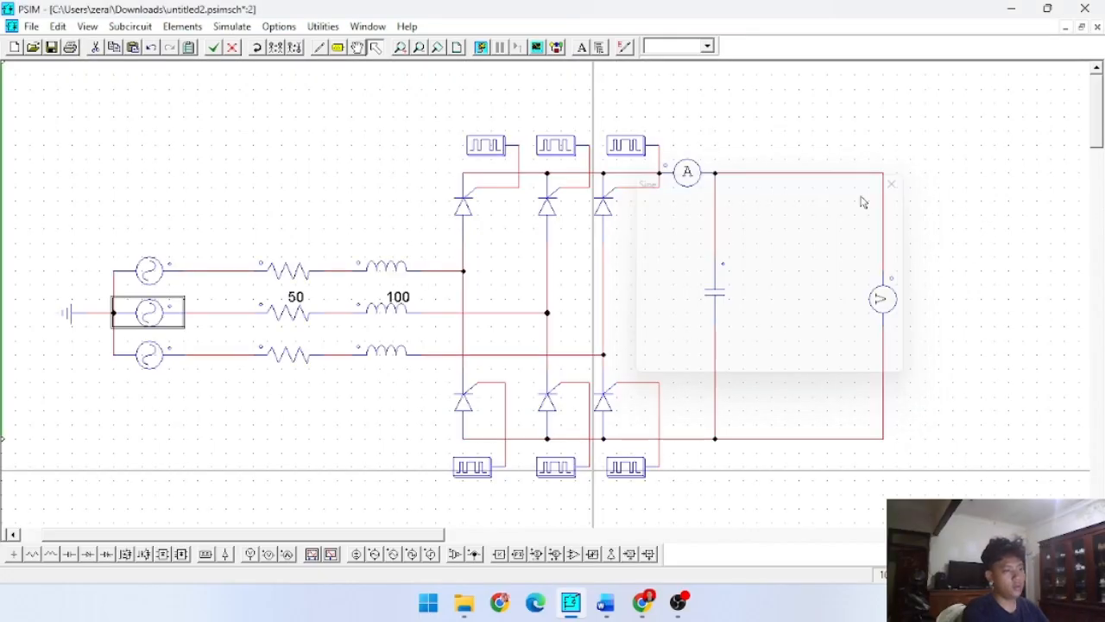
- Set the capacitance of output capacitor C1 back to 12
double_click(715, 297)
double_click(767, 284)
type("5")
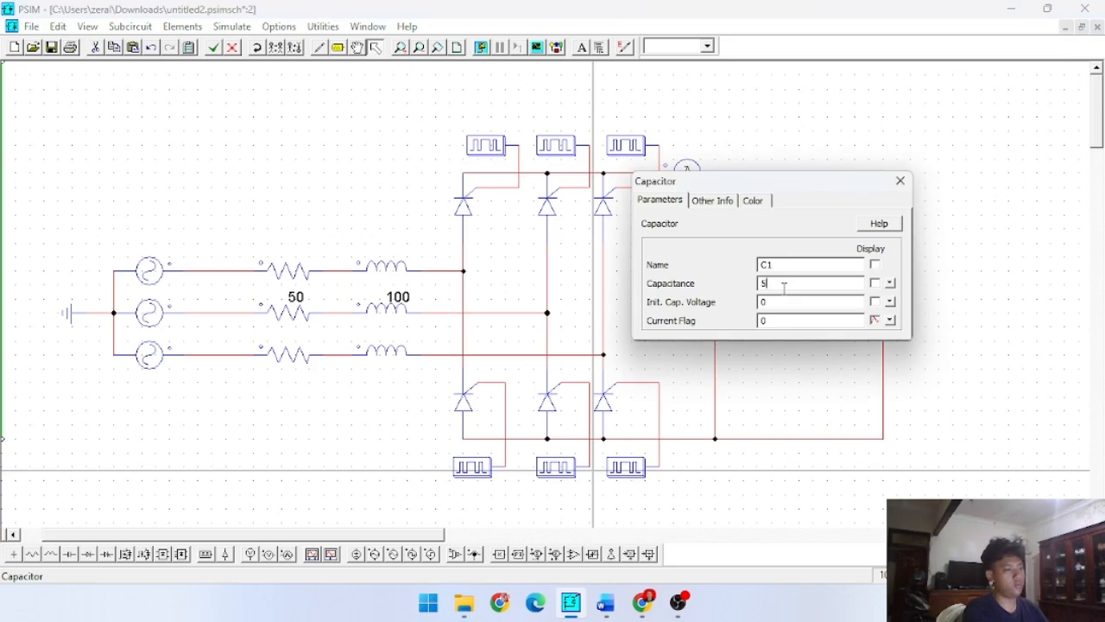
key("BackSpace")
type("12")
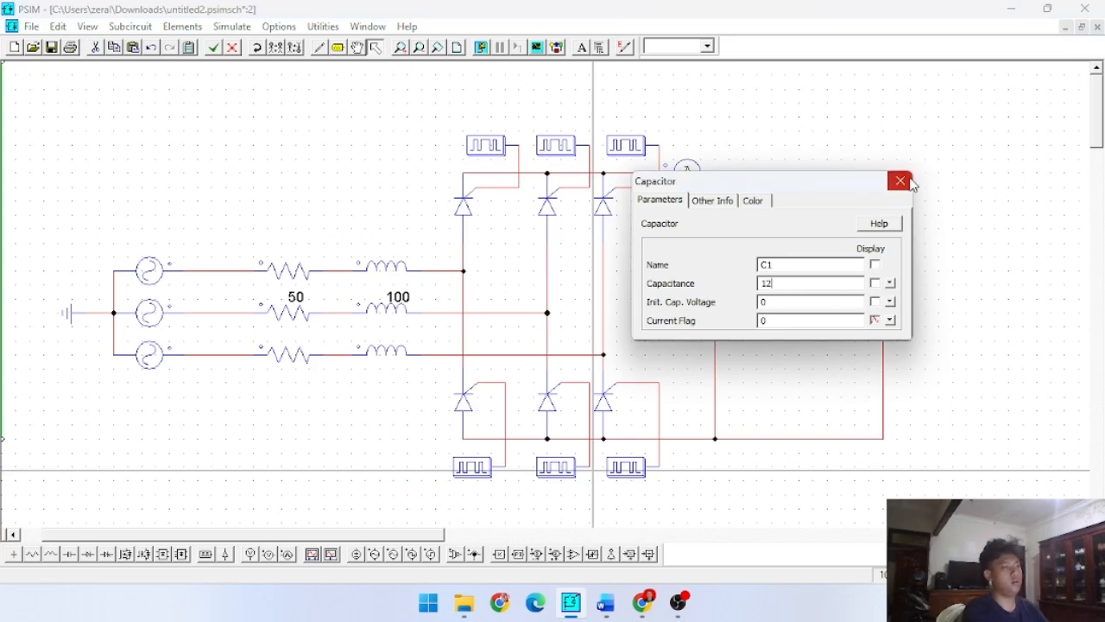
left_click(907, 180)
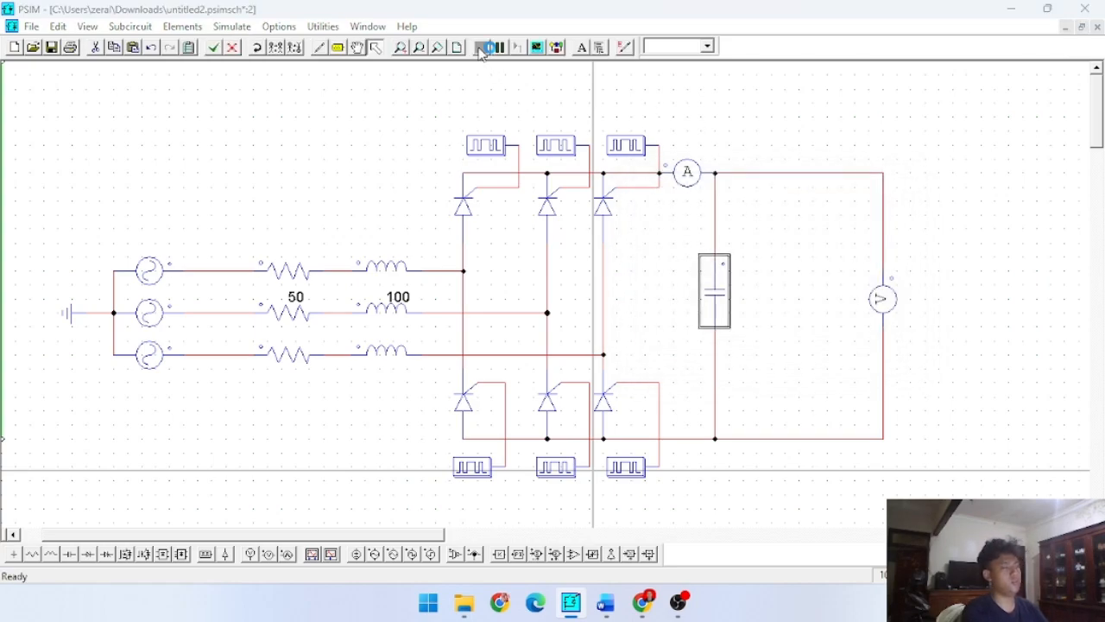
- Run the simulation with the restored frequency and capacitance and plot VP1
left_click(482, 49)
left_click(483, 241)
left_click(555, 265)
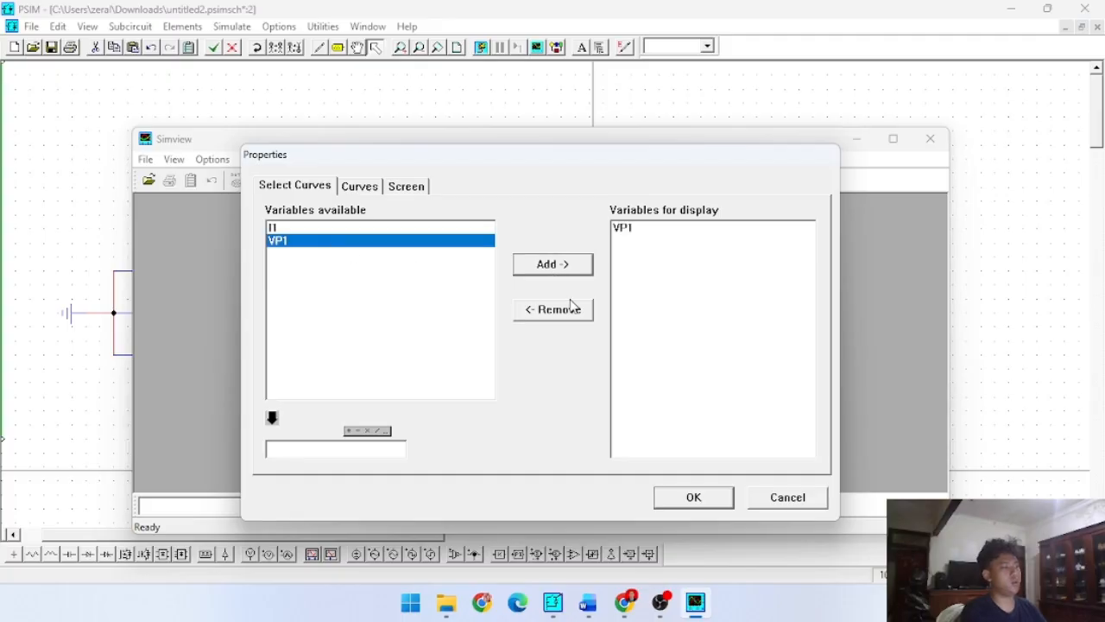
left_click(723, 499)
- Add a second graph plotting I1, examine both waveforms maximized, and close the results window
left_click(374, 181)
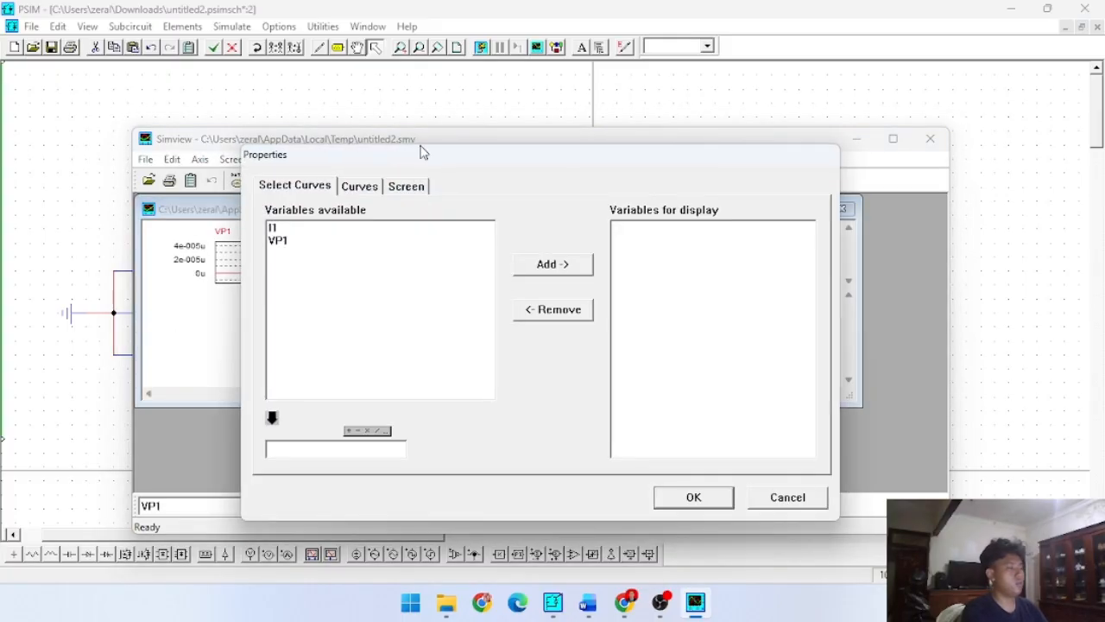
double_click(342, 226)
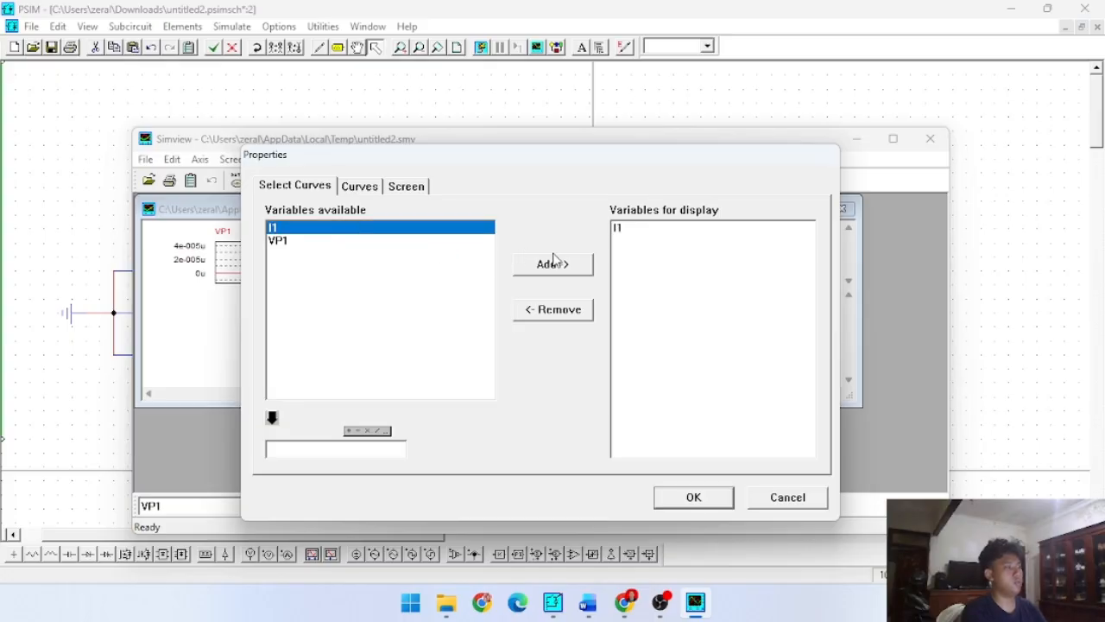
left_click(554, 262)
left_click(697, 494)
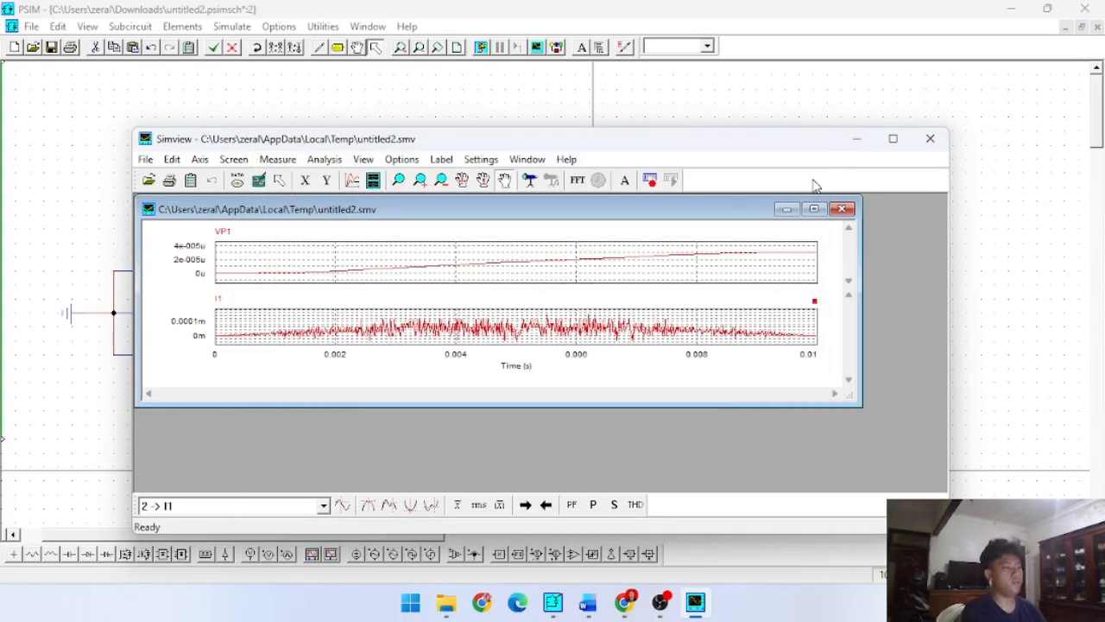
left_click(813, 209)
left_click(893, 138)
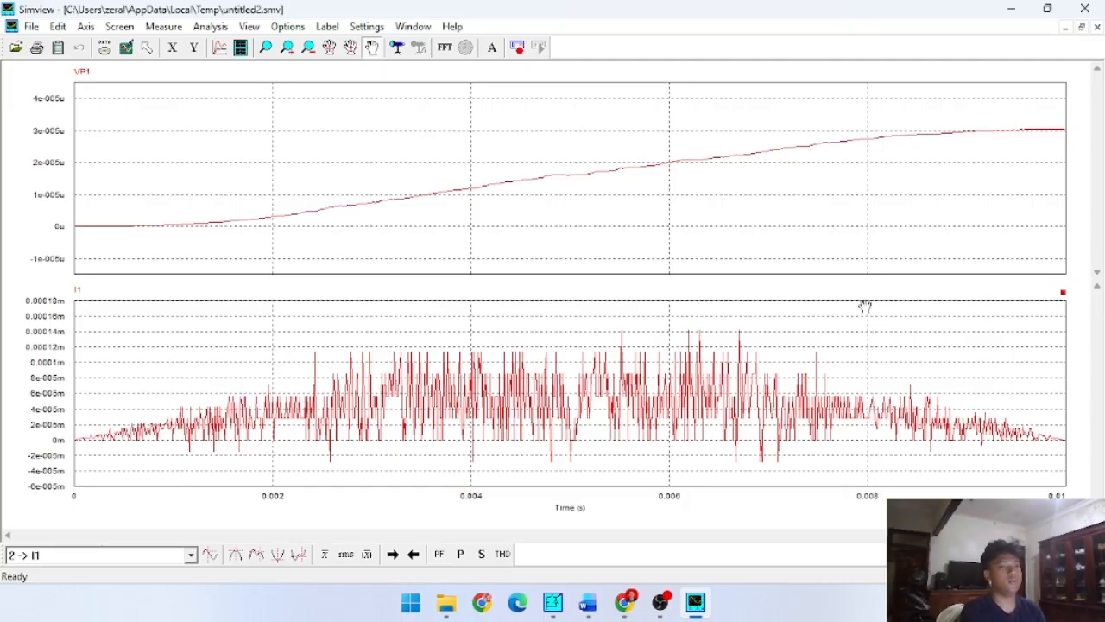
left_click(1085, 11)
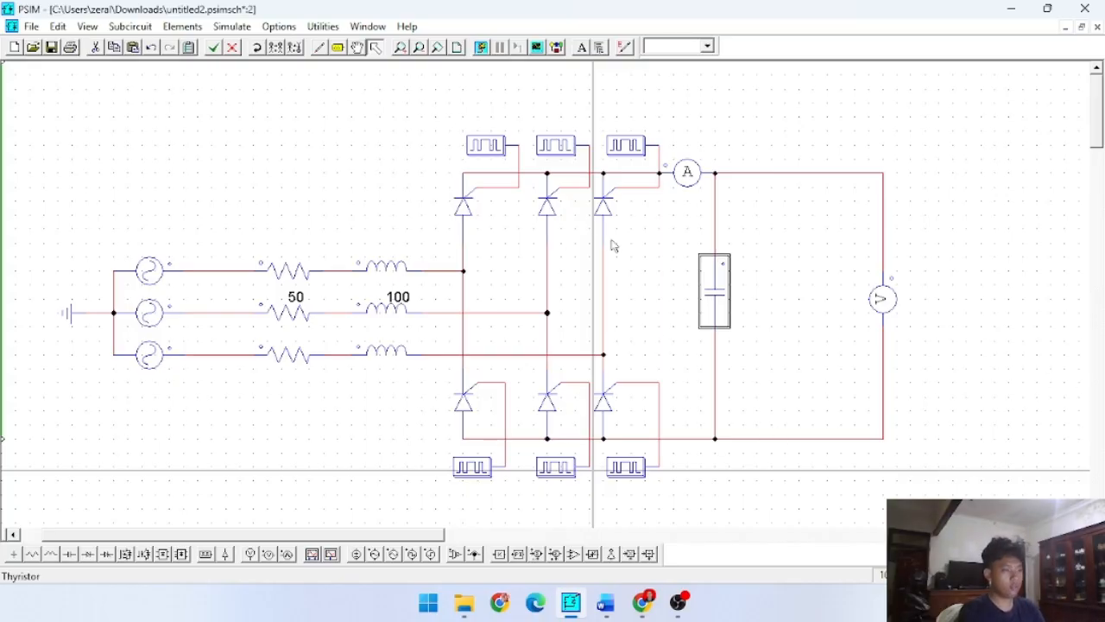
left_click(651, 256)
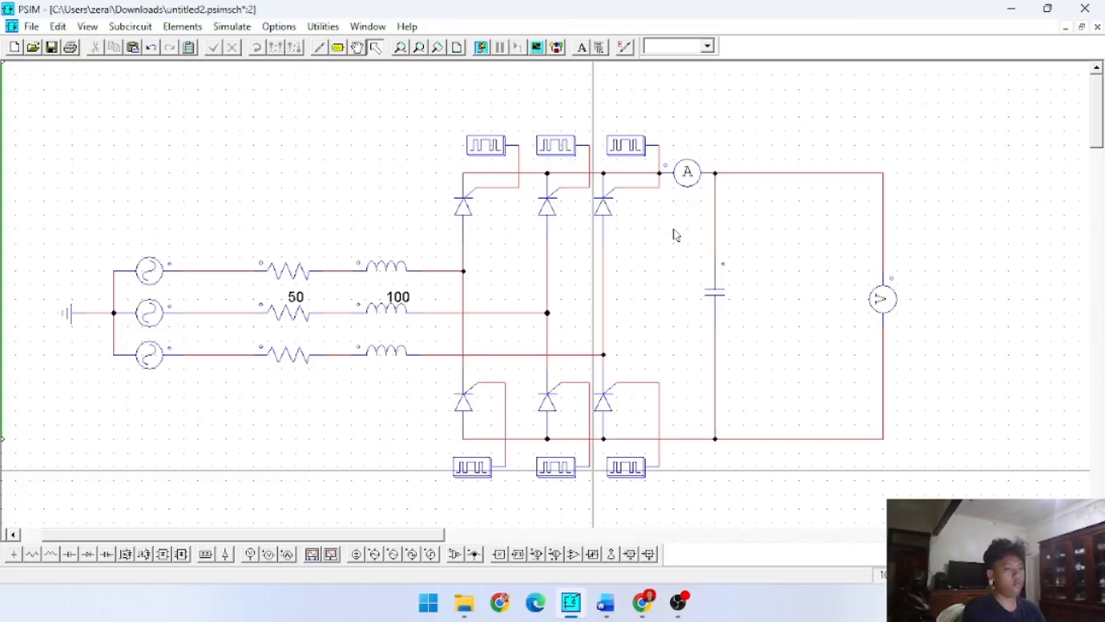
left_click(708, 301)
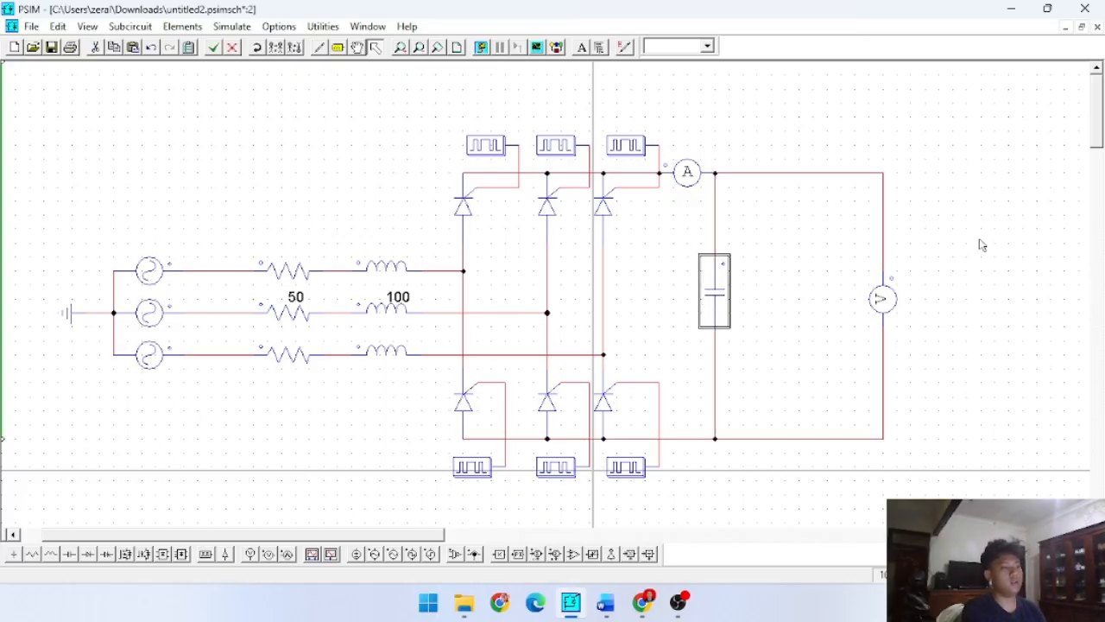
left_click(879, 298)
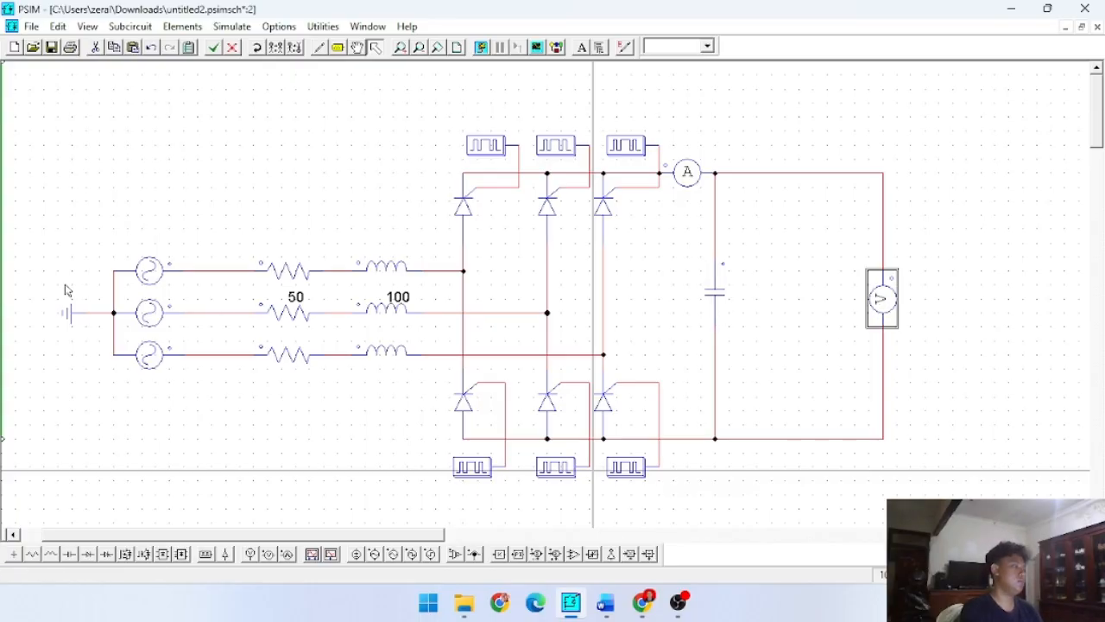
left_click(138, 270)
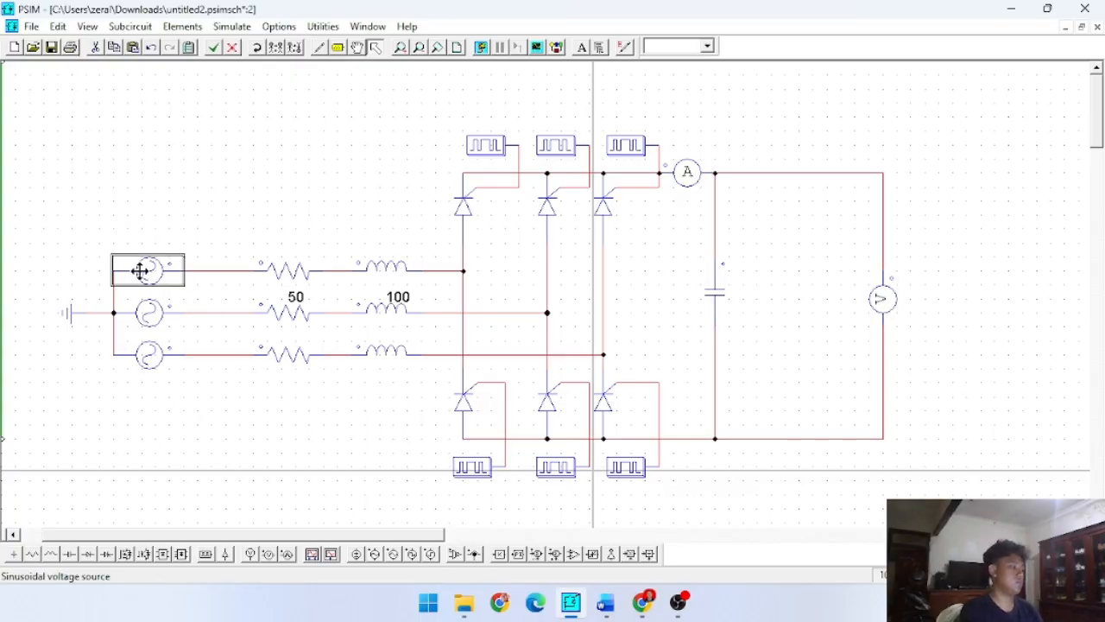
left_click(270, 269)
left_click(356, 261)
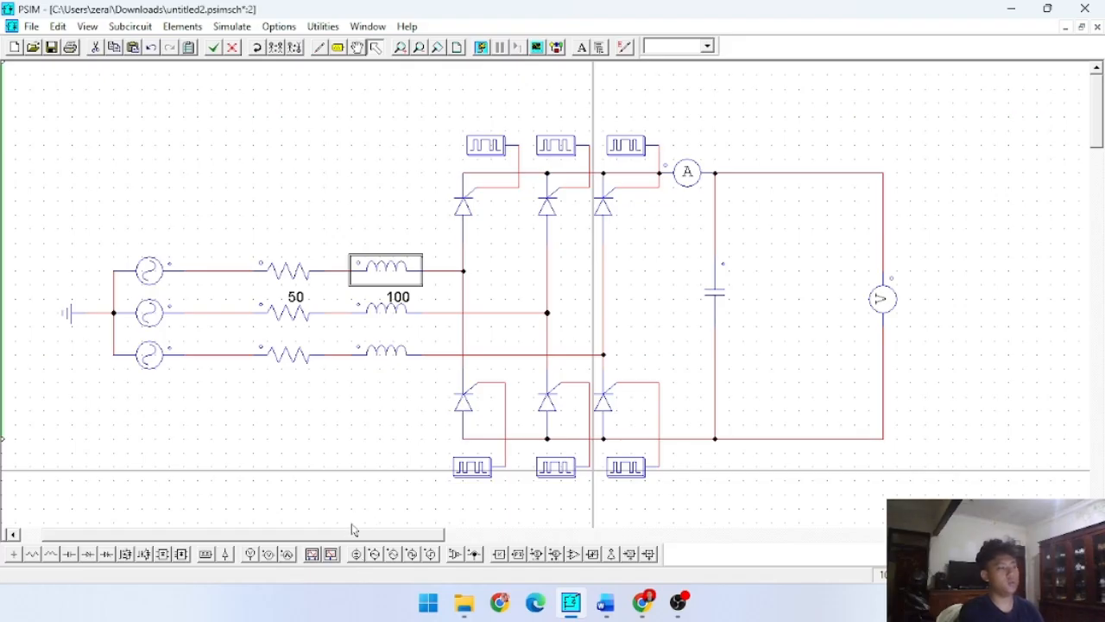
left_click(471, 470)
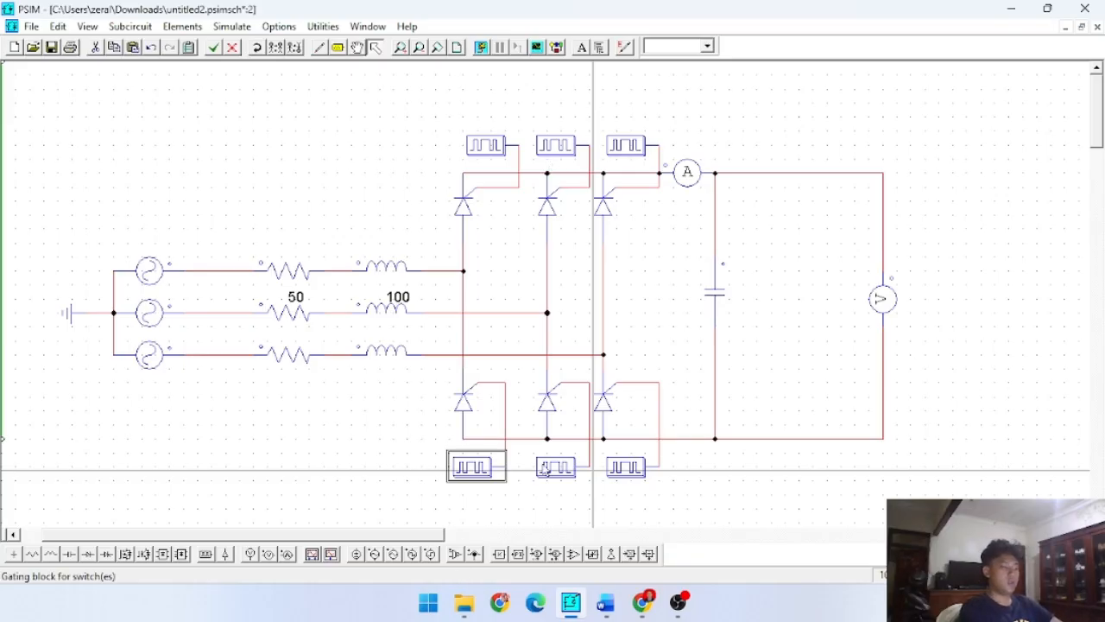
- Switch to Chrome and review the controlled-rectifier group assignment in Google Classroom
left_click(643, 601)
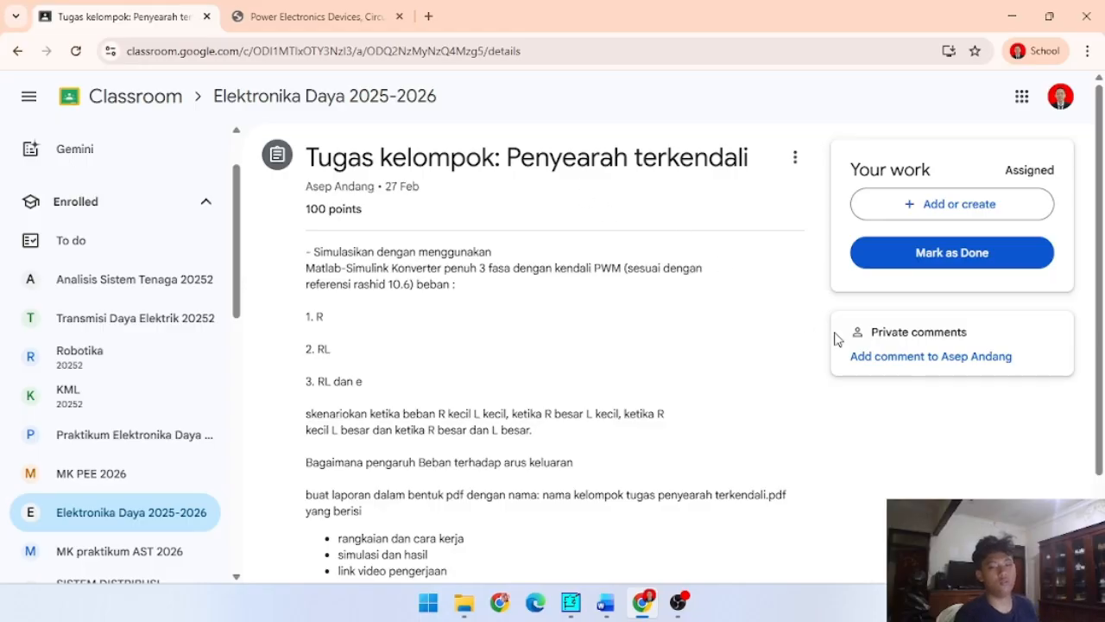
key("alt+Tab")
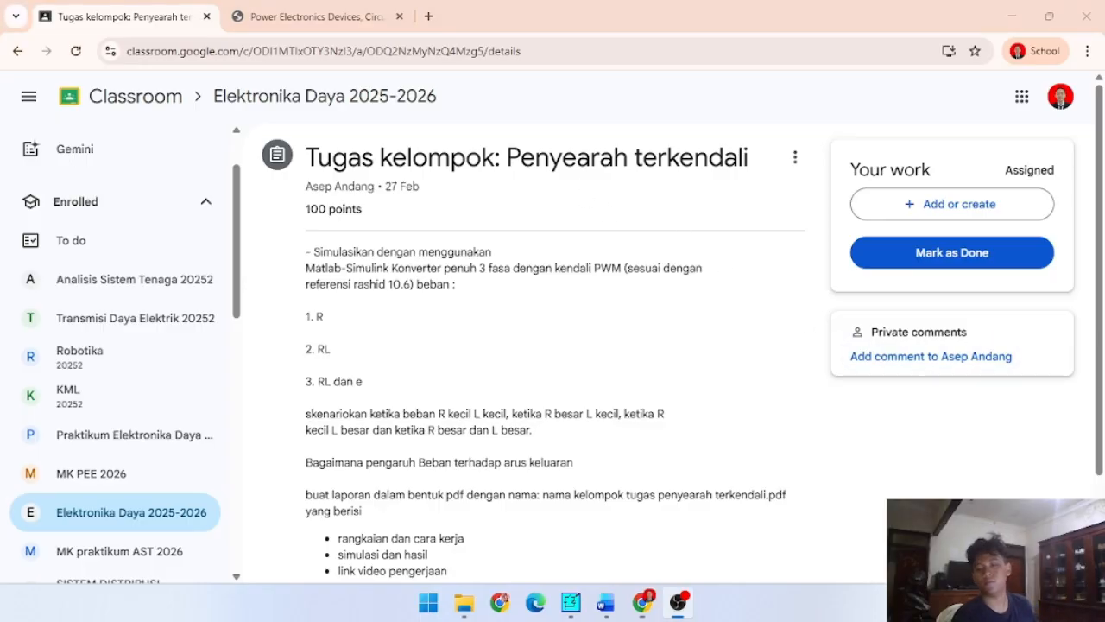